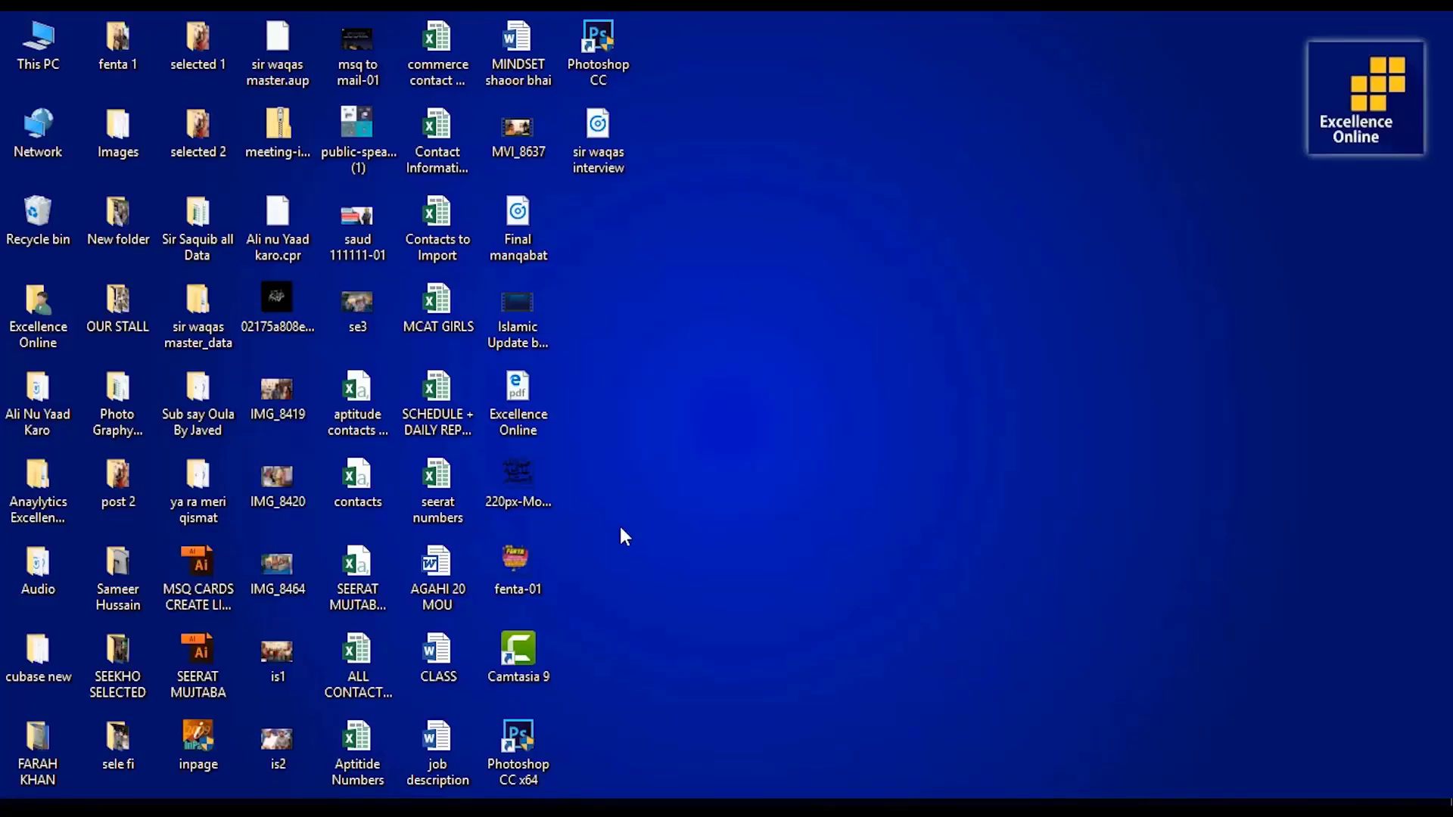
- Refresh the Windows desktop icons from the desktop context menu
{"action": "right_click", "coordinate": [783, 410]}
{"action": "left_click", "coordinate": [816, 472]}
- Launch Photoshop CC x64 and bring up the workspace layout list
{"action": "double_click", "coordinate": [514, 735]}
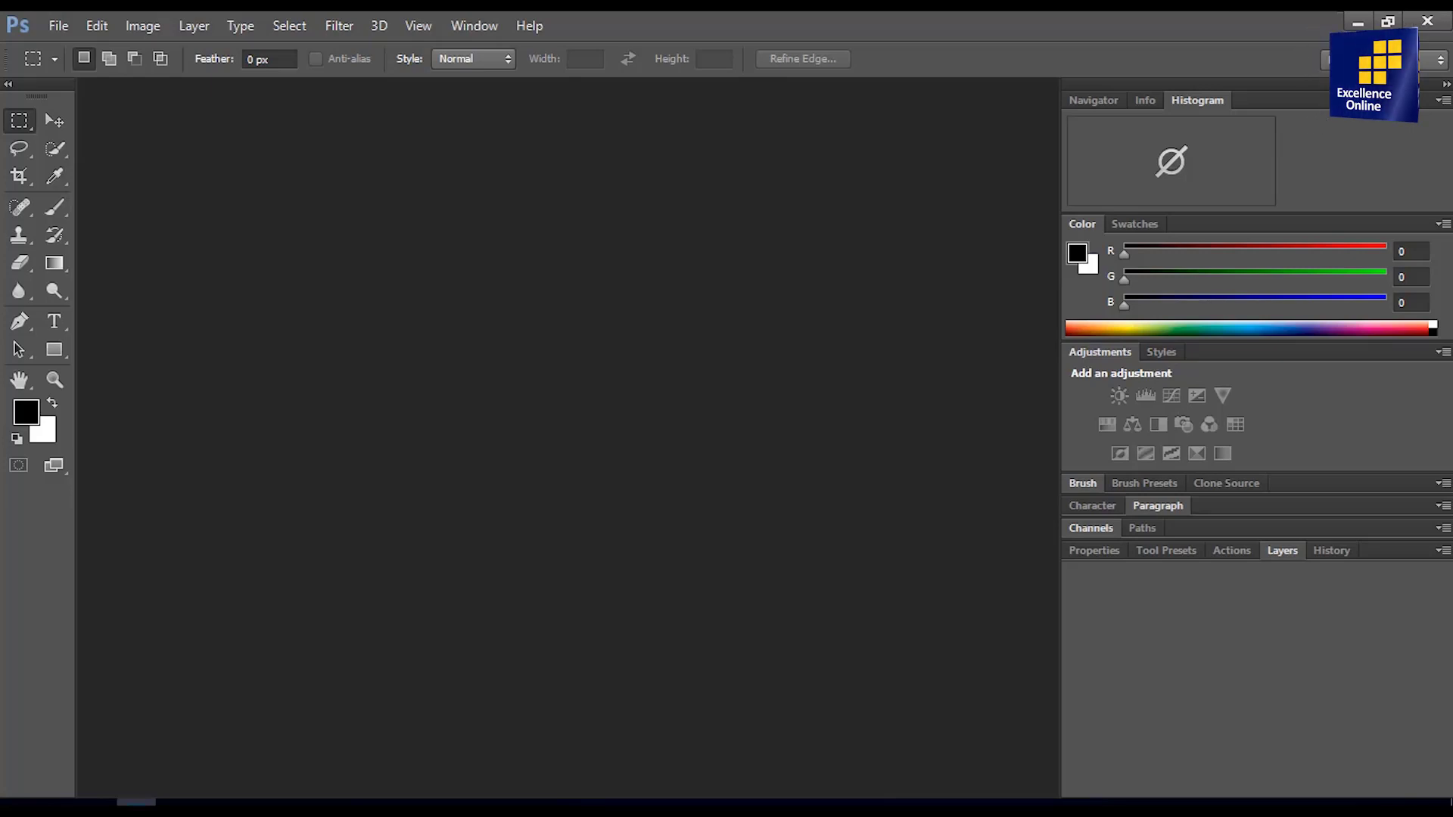
{"action": "left_click", "coordinate": [1386, 59]}
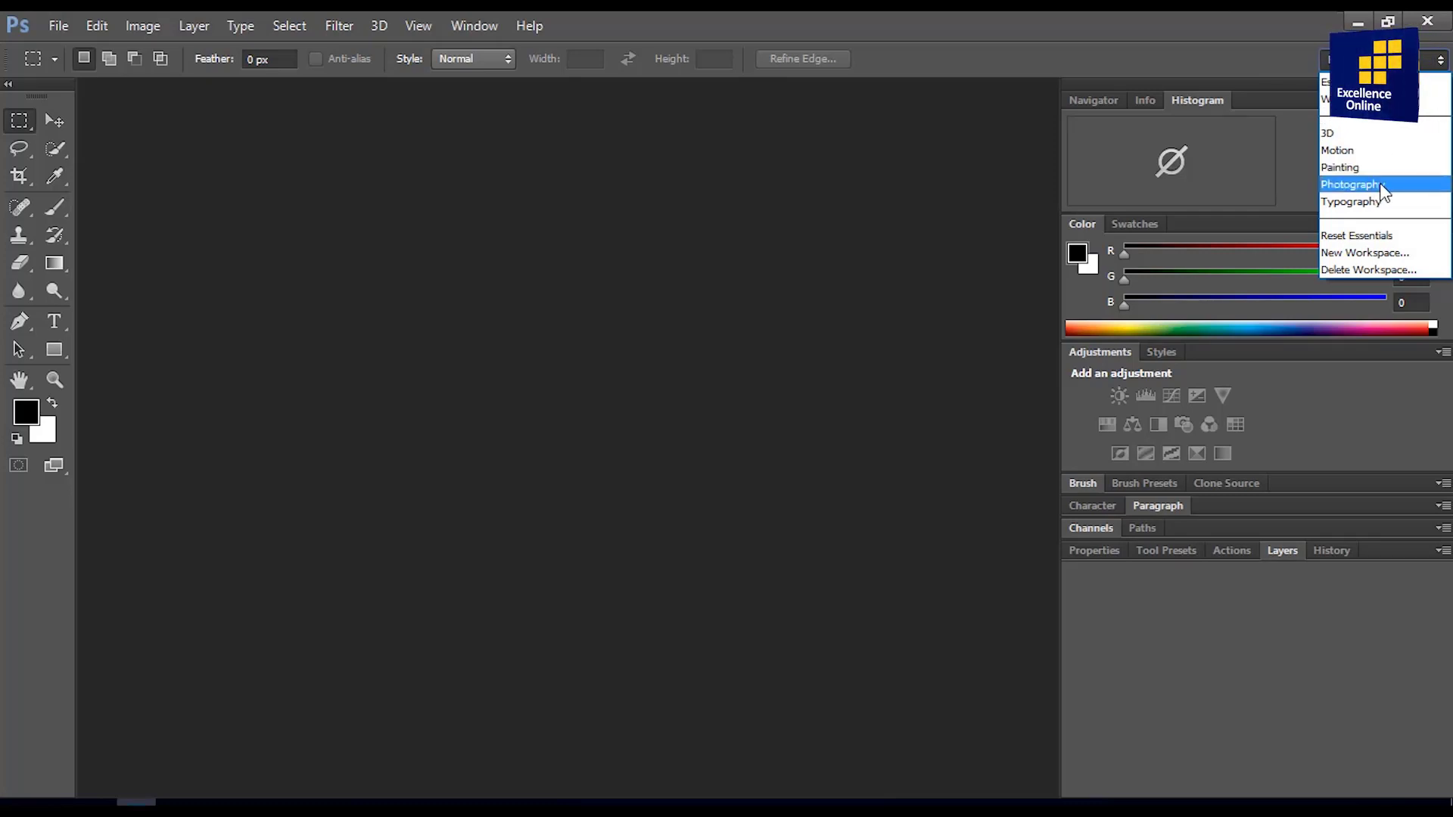
- Switch Photoshop to the Photography workspace
{"action": "left_click", "coordinate": [1381, 185]}
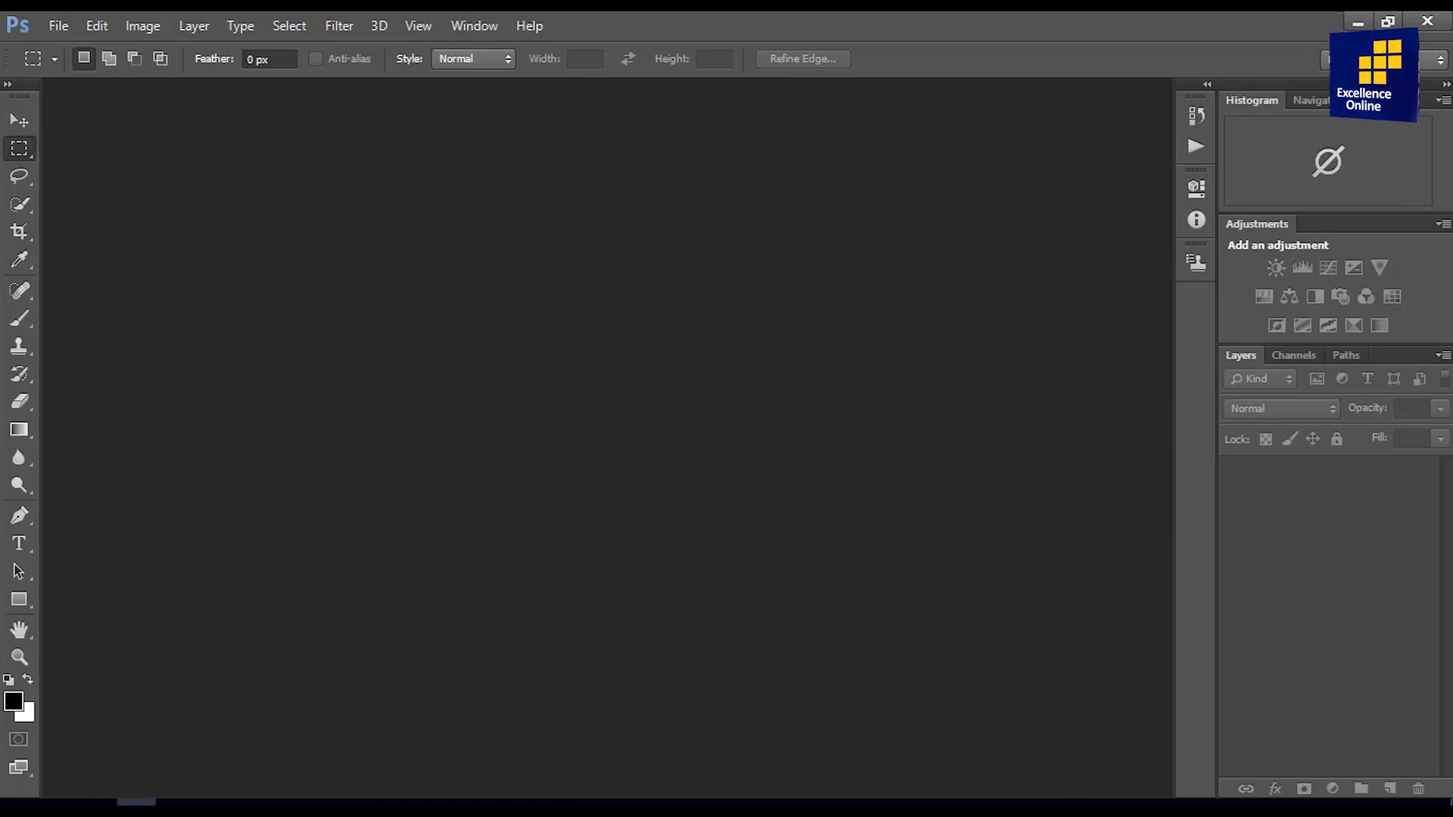
{"action": "left_click", "coordinate": [1385, 59]}
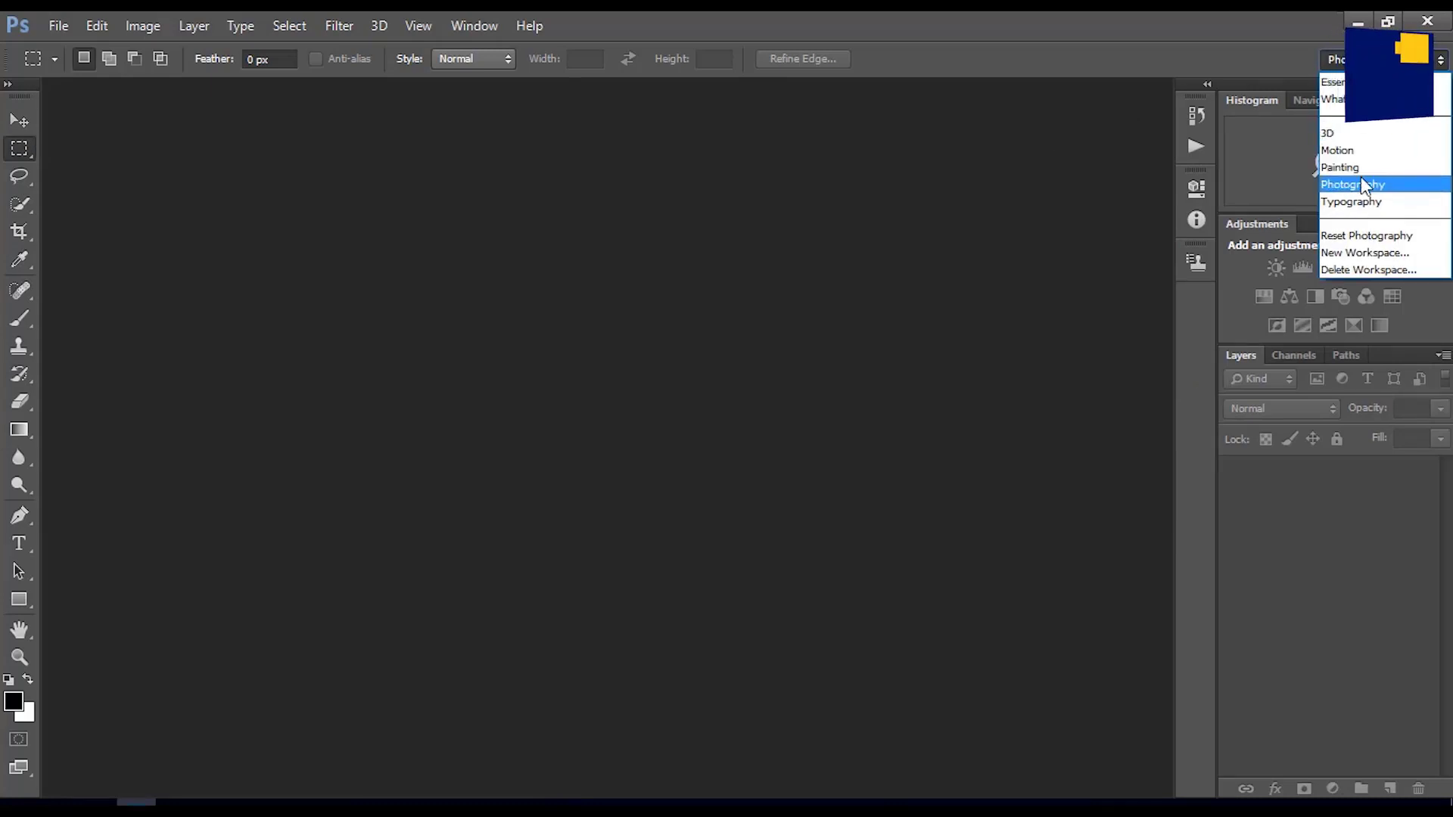
{"action": "left_click", "coordinate": [1388, 186]}
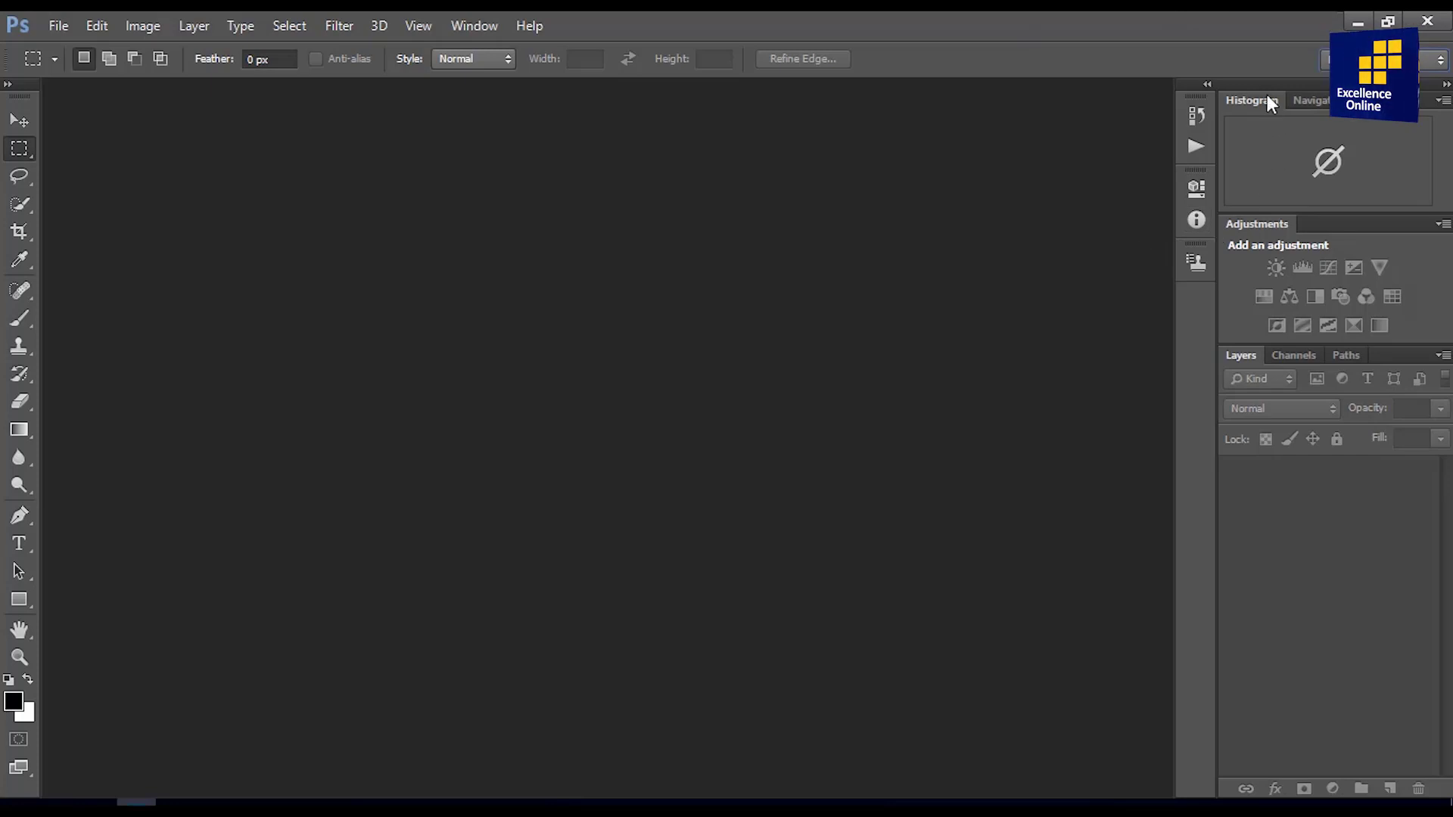
- Collapse and re-expand both panel docks, then show the tools in two columns
{"action": "left_click", "coordinate": [1207, 87]}
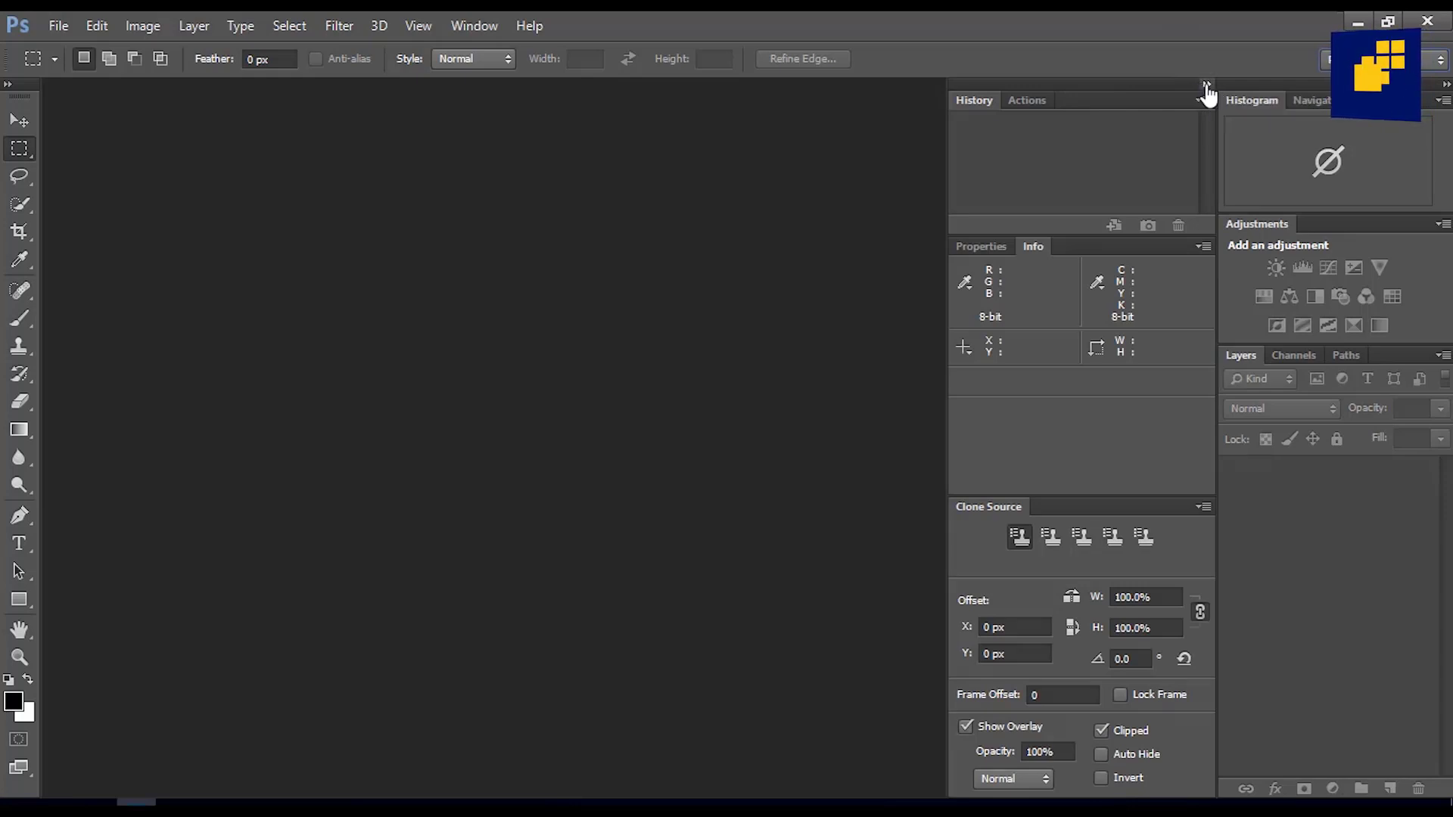
{"action": "left_click", "coordinate": [1207, 85]}
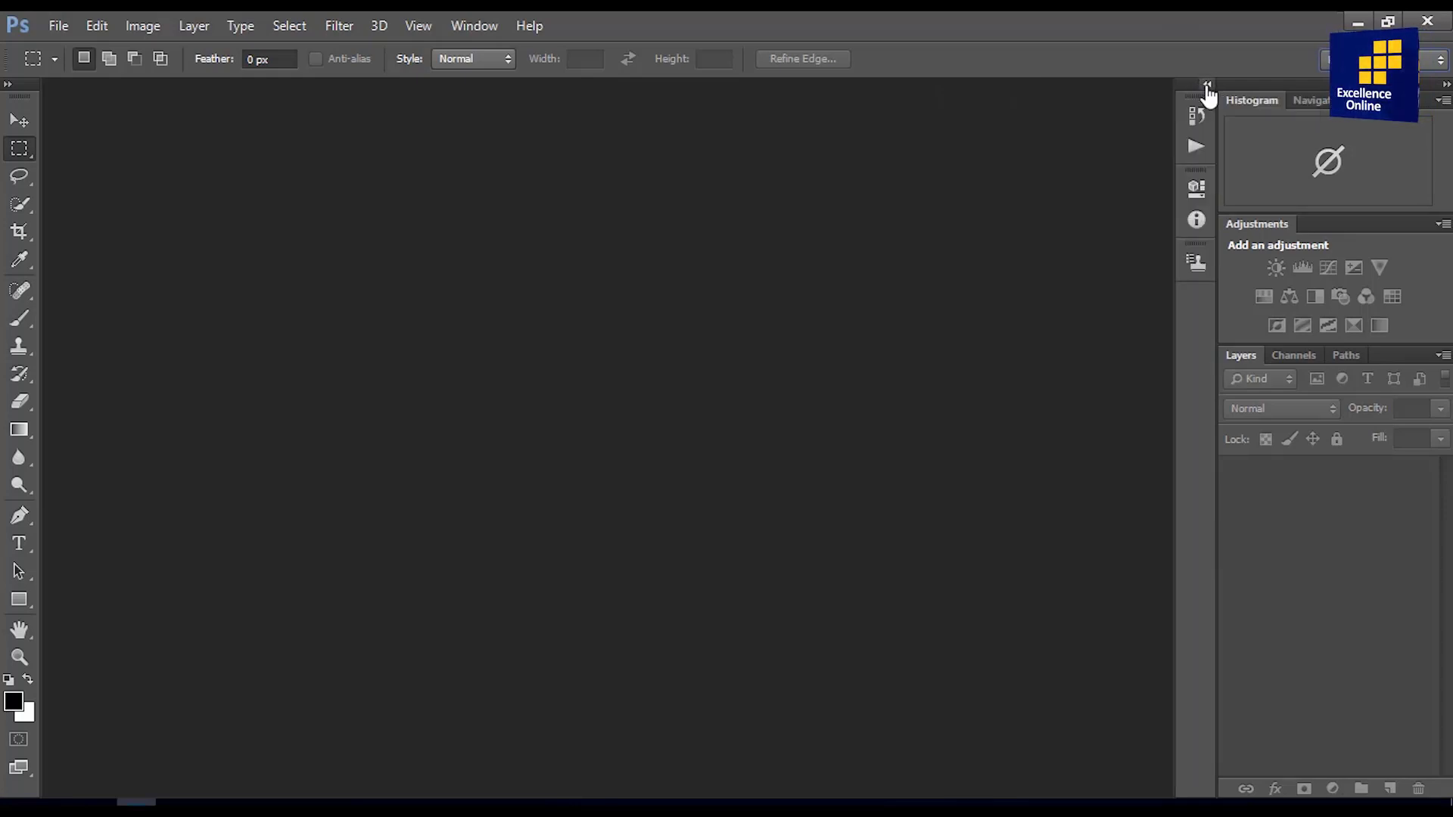
{"action": "left_click", "coordinate": [1446, 86]}
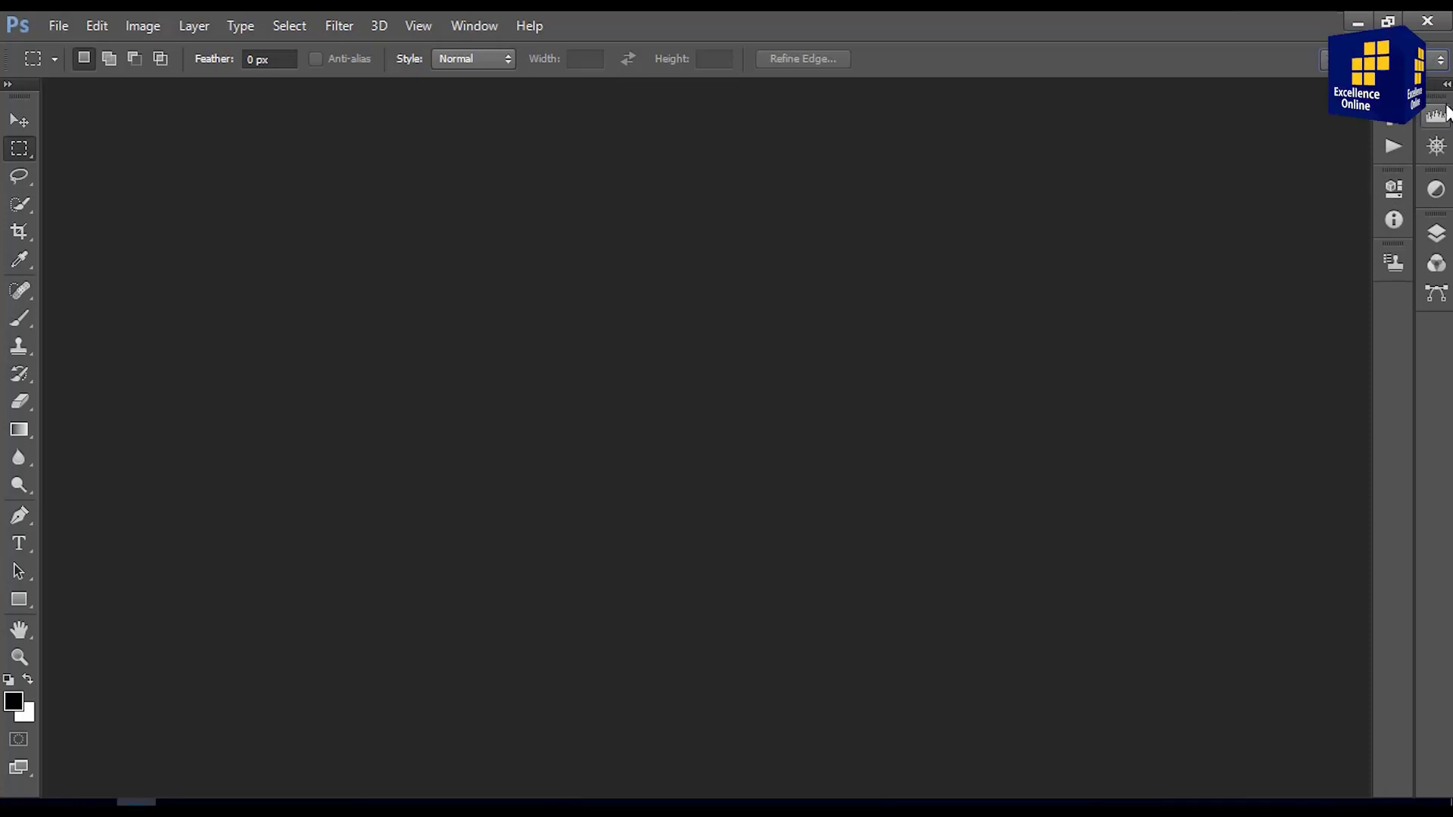
{"action": "left_click", "coordinate": [1394, 84]}
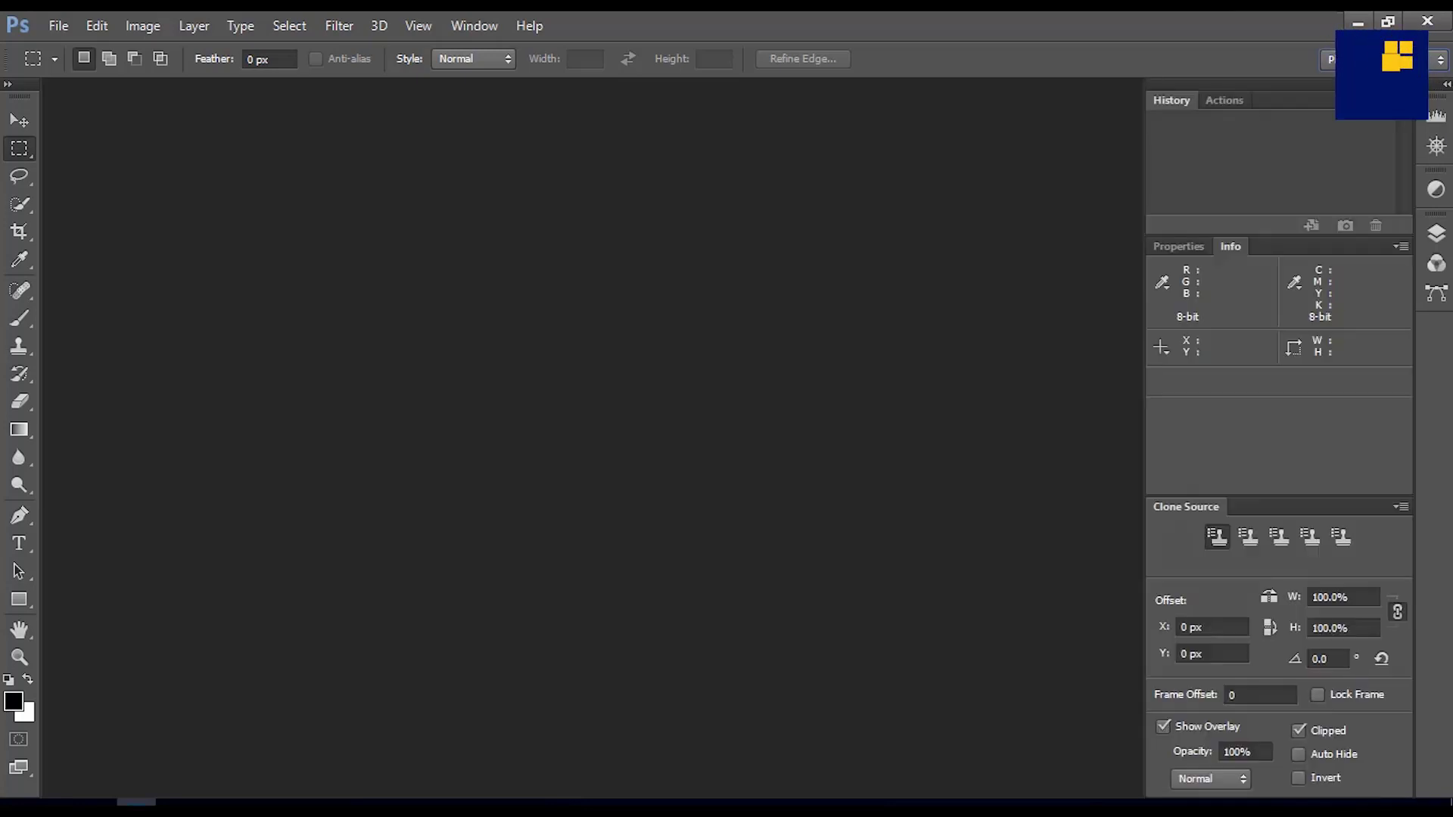
{"action": "left_click", "coordinate": [1445, 85]}
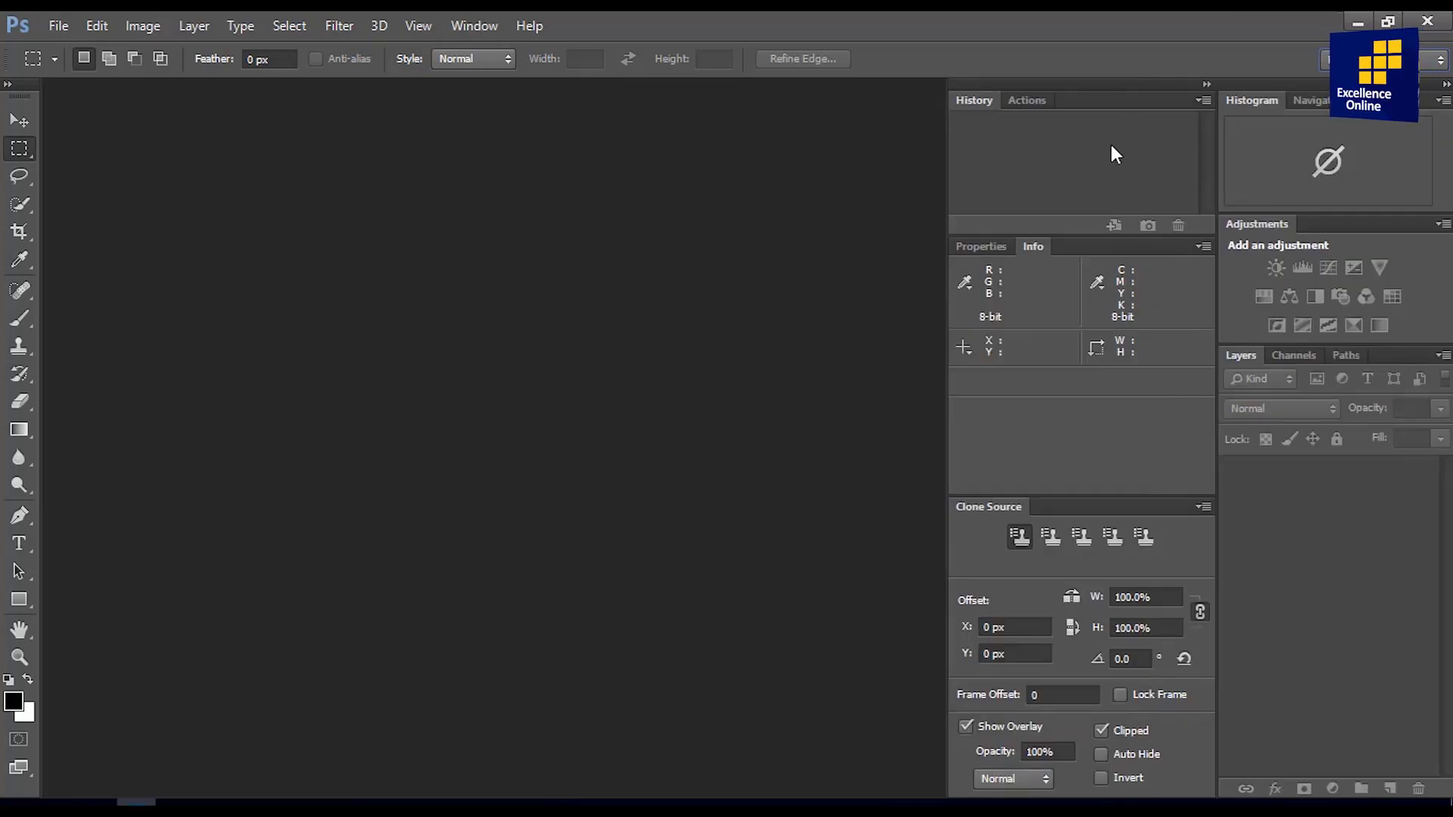
{"action": "left_click", "coordinate": [10, 87]}
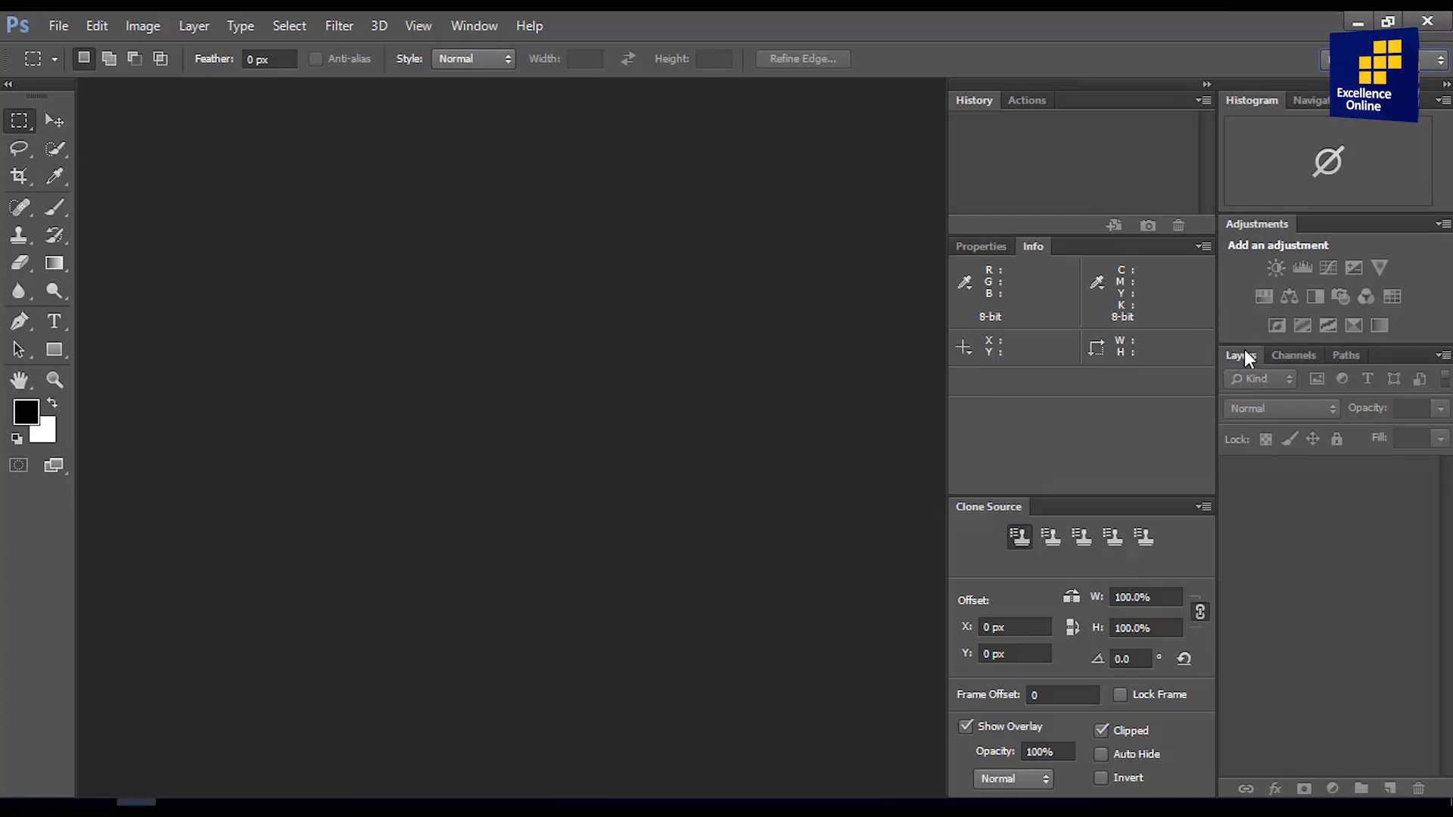
- Float the Layers panel over the empty workspace and stretch it much taller
{"action": "left_click_drag", "start_coordinate": [1255, 353], "coordinate": [591, 161]}
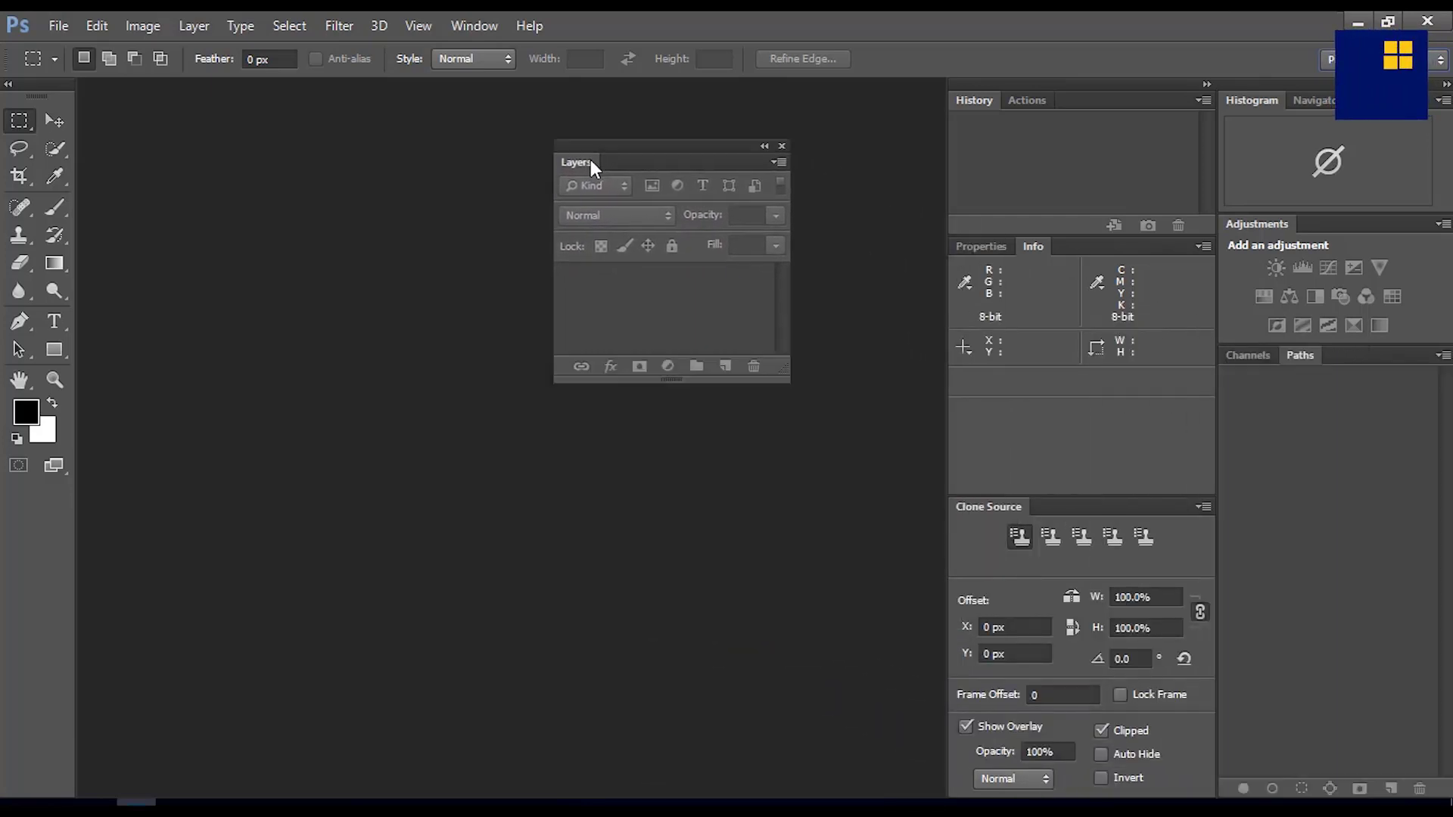
{"action": "left_click_drag", "start_coordinate": [707, 161], "coordinate": [590, 192]}
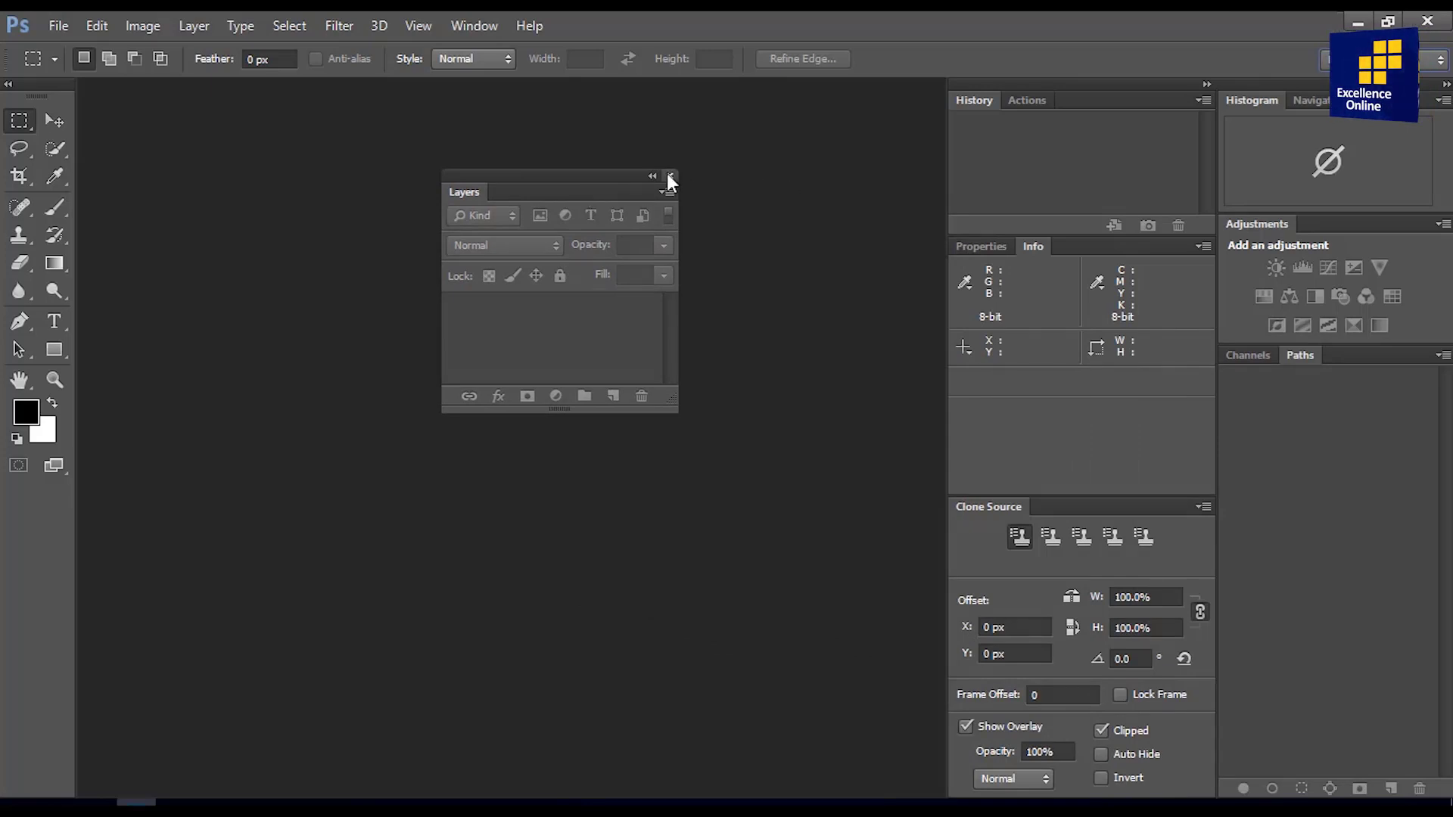
{"action": "left_click_drag", "start_coordinate": [483, 192], "coordinate": [1364, 362]}
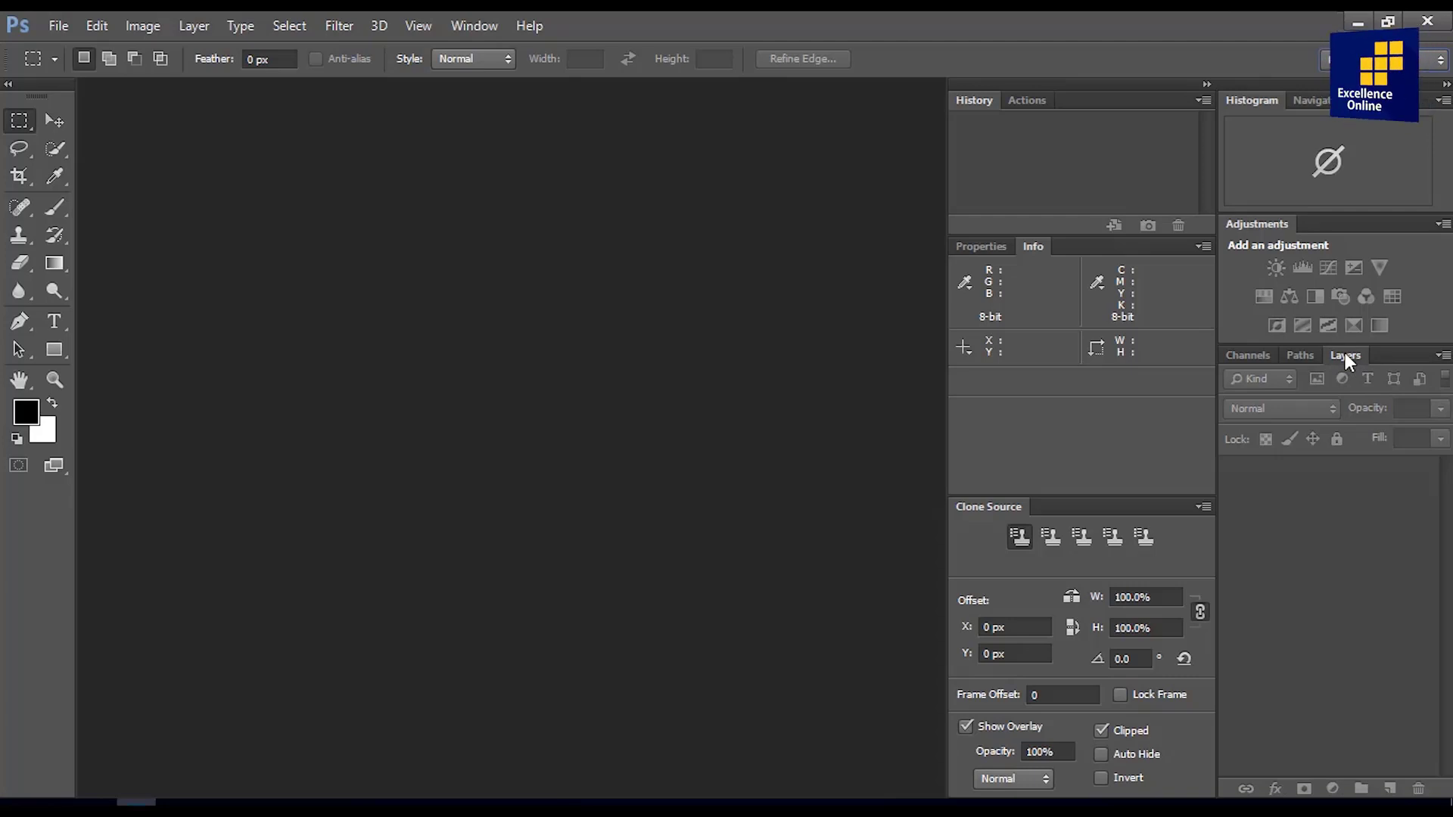
{"action": "left_click_drag", "start_coordinate": [1346, 353], "coordinate": [697, 192]}
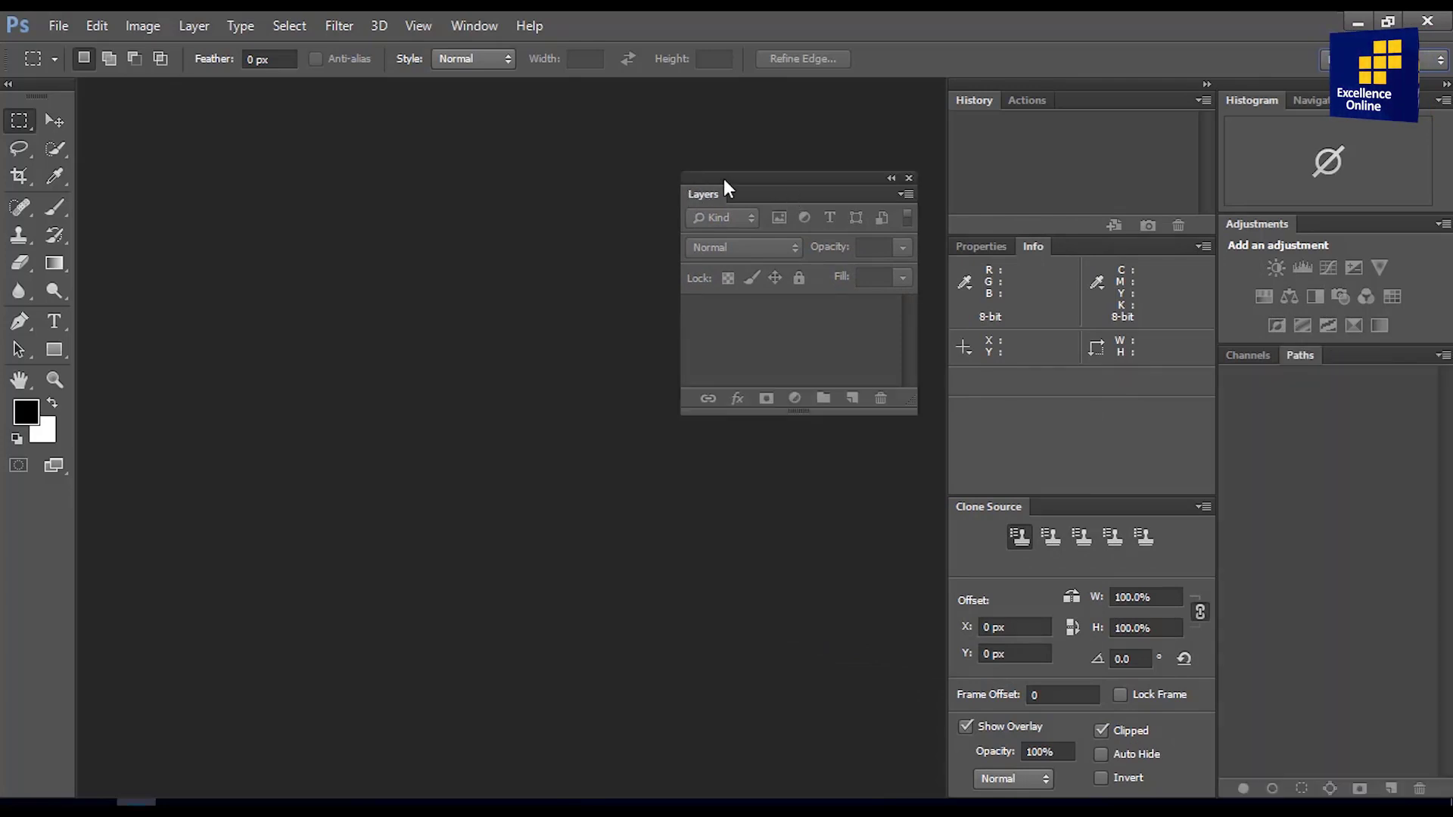
{"action": "left_click_drag", "start_coordinate": [724, 182], "coordinate": [485, 148]}
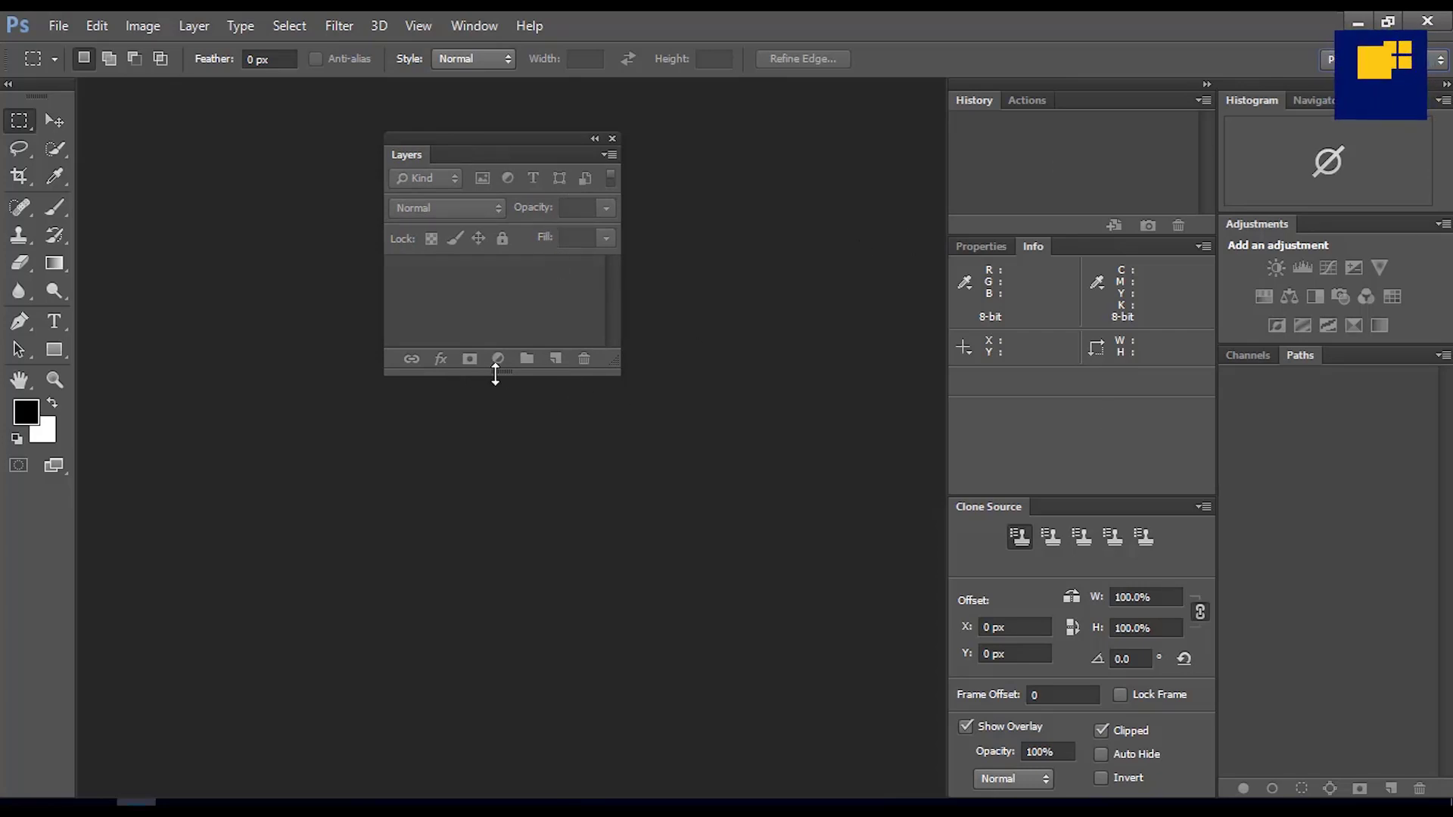
{"action": "left_click_drag", "start_coordinate": [495, 372], "coordinate": [411, 668]}
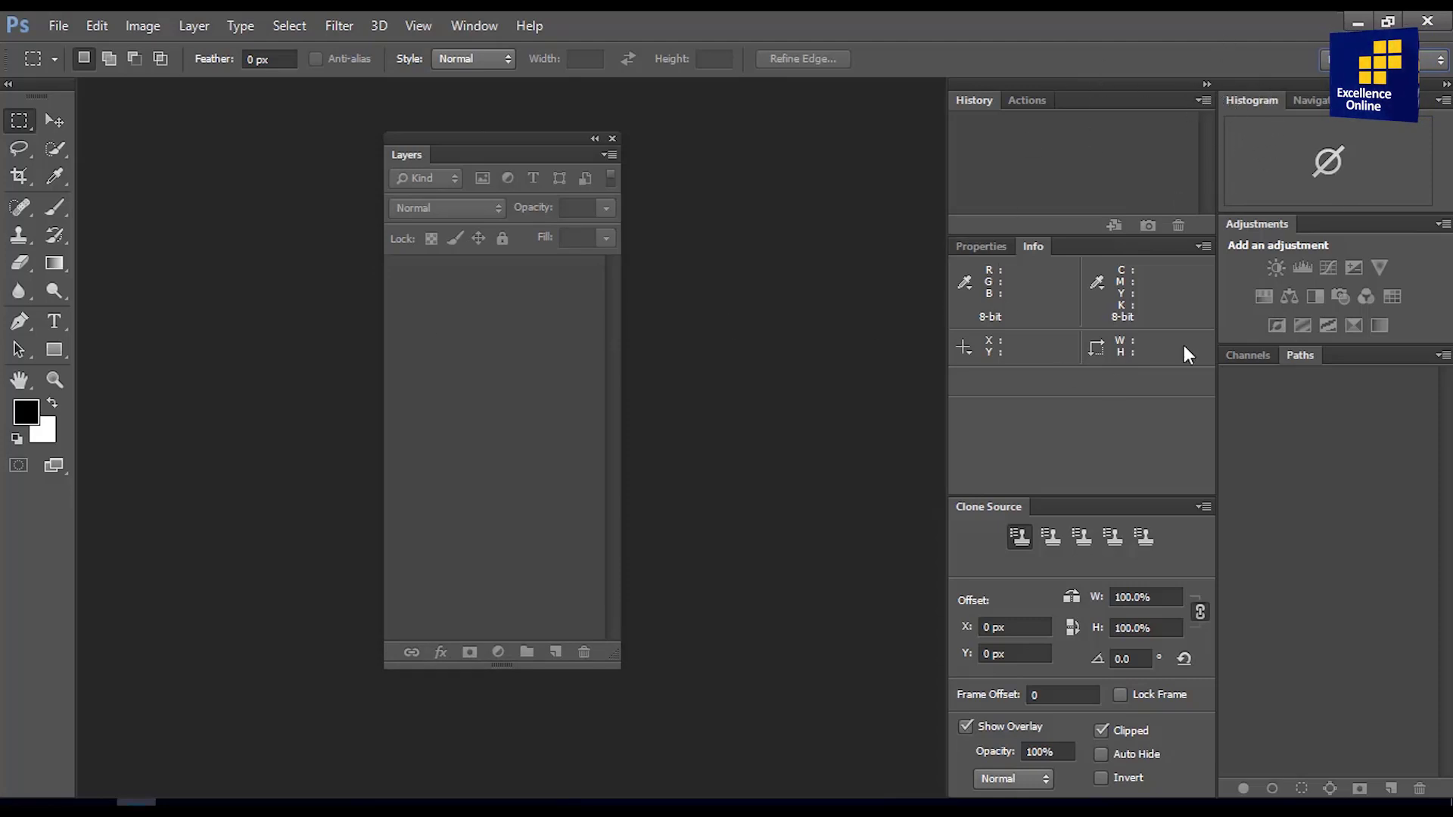
- Close the History, Actions, Info, Properties and Clone Source panels
{"action": "left_click", "coordinate": [1202, 100]}
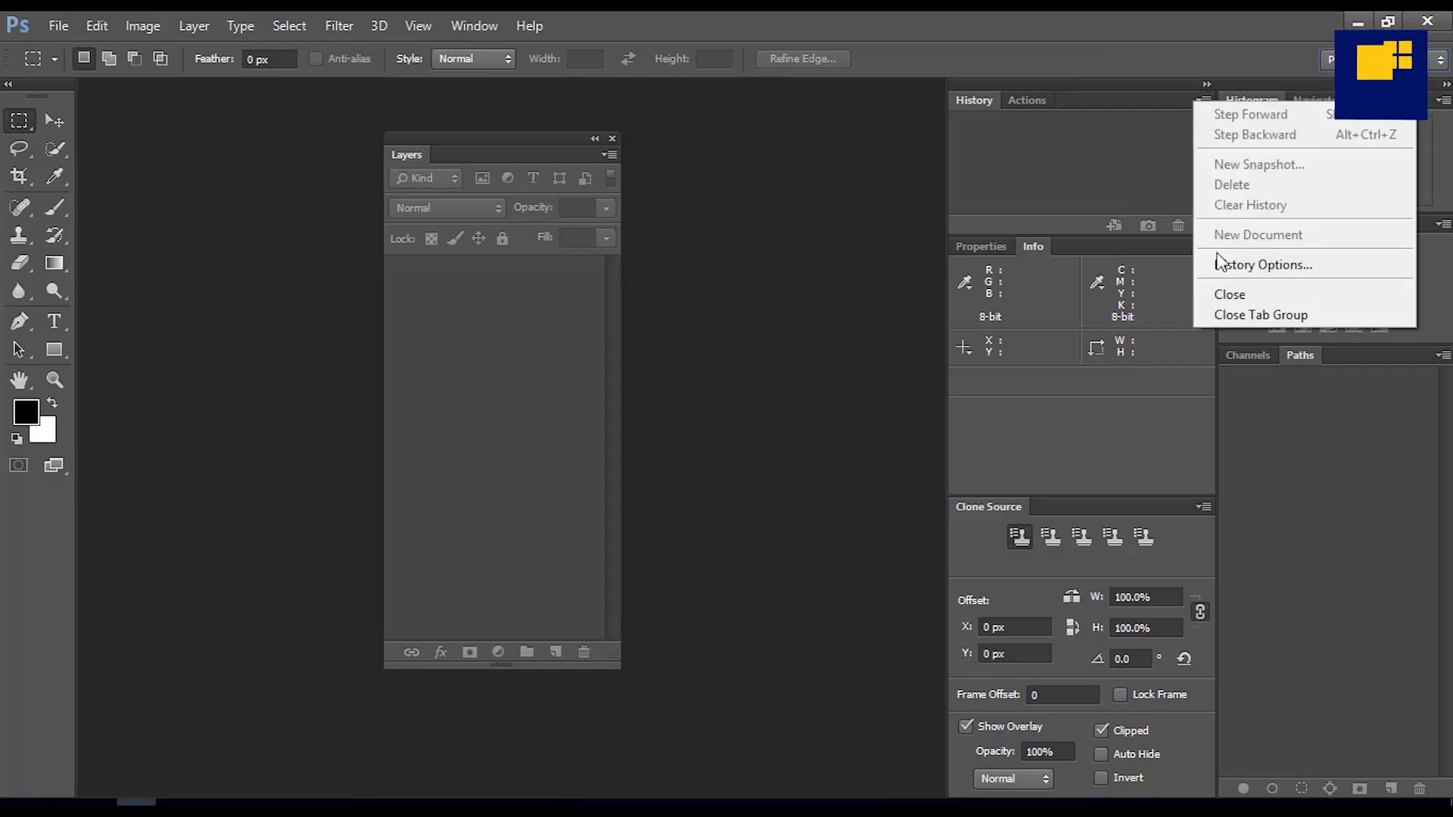
{"action": "left_click", "coordinate": [1224, 296]}
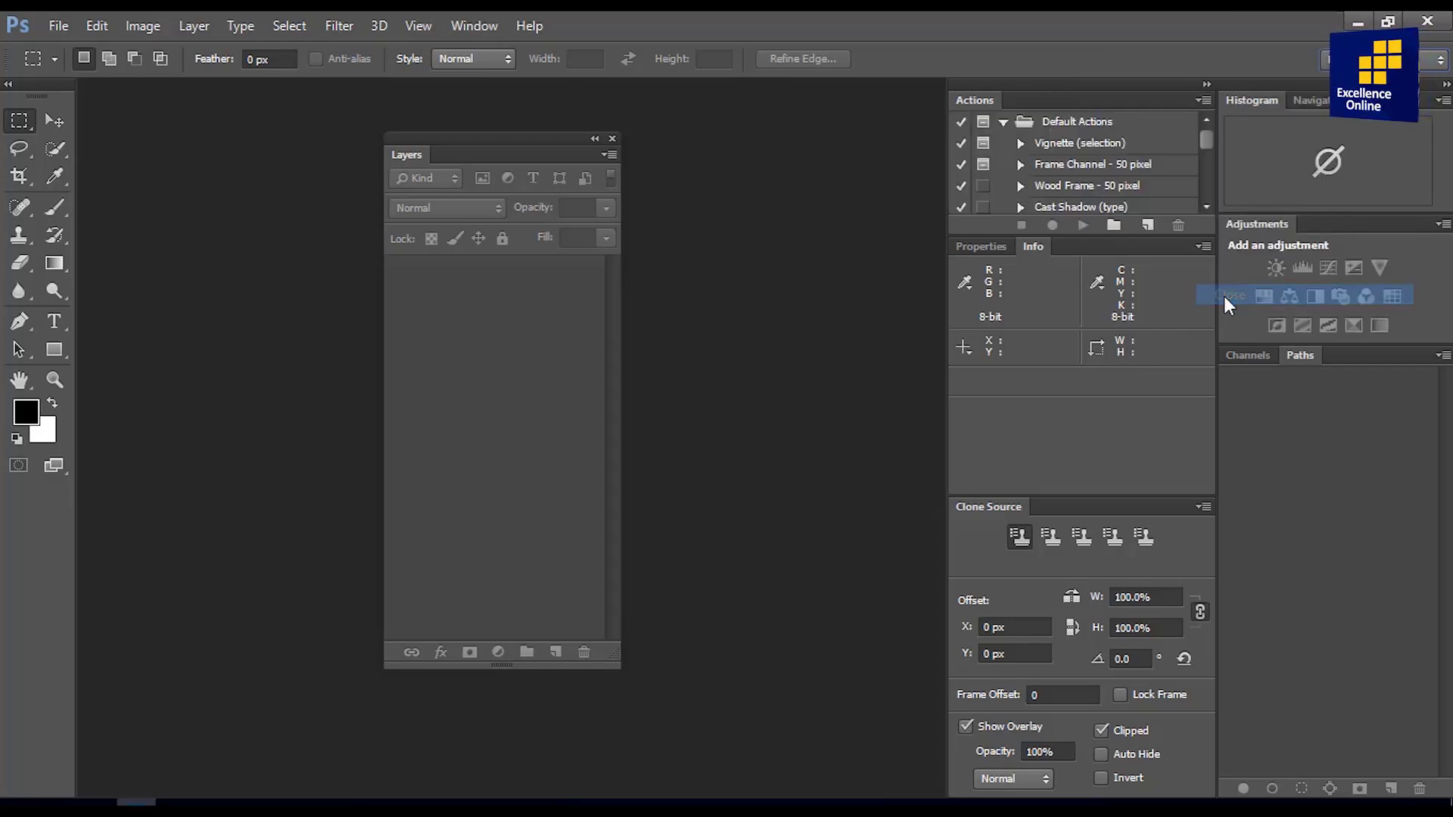
{"action": "left_click", "coordinate": [1203, 100]}
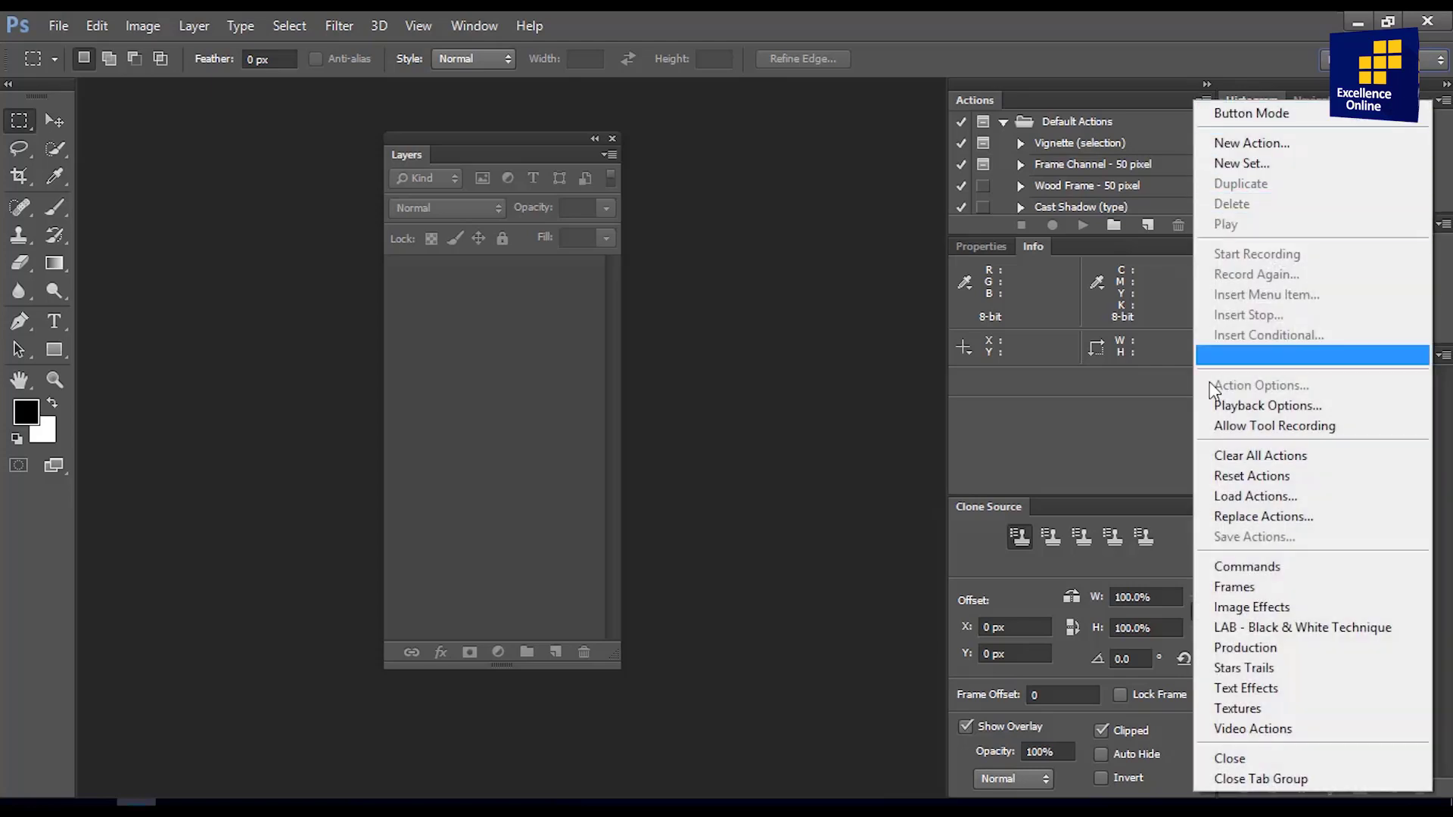
{"action": "left_click", "coordinate": [1222, 761]}
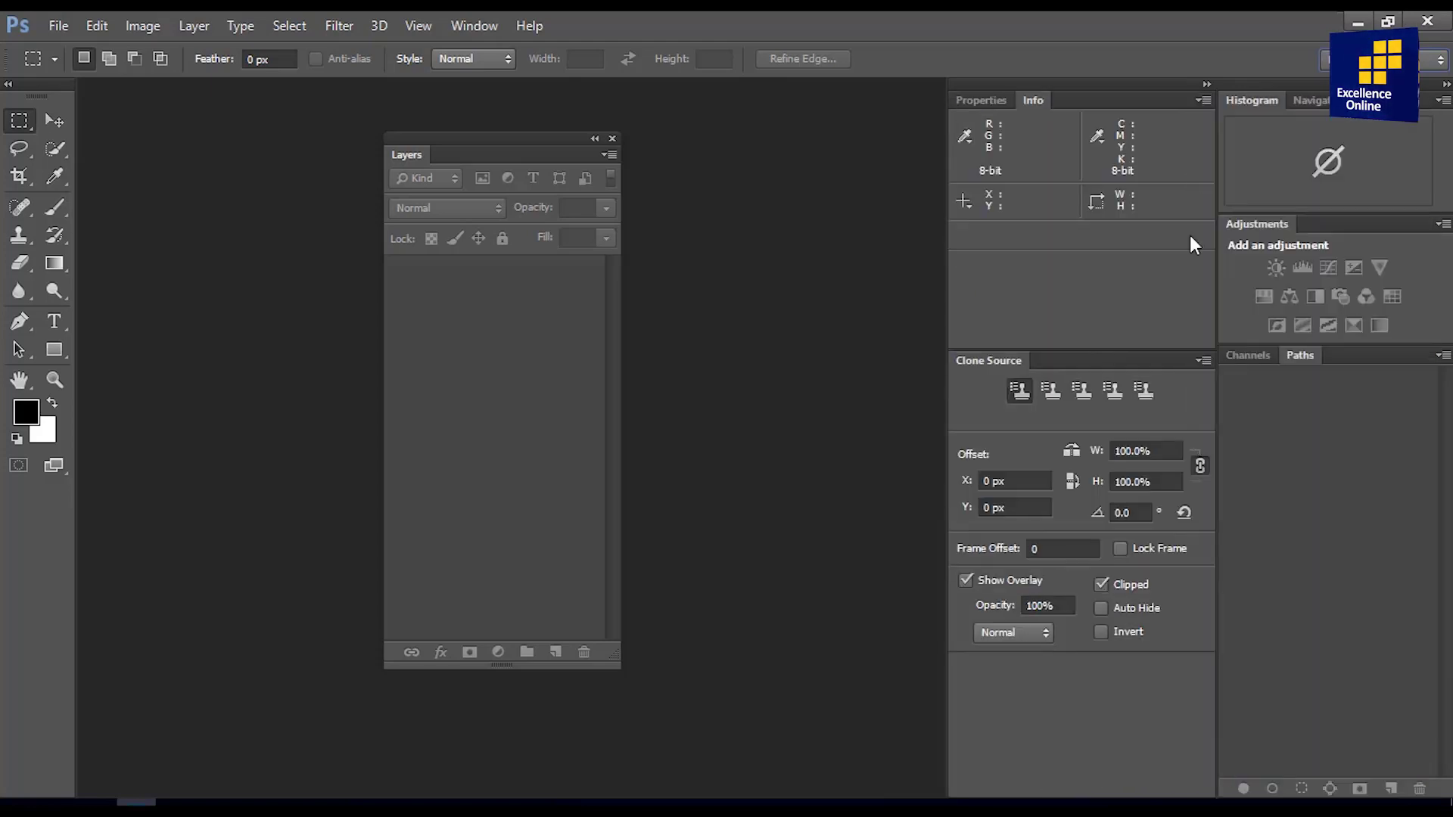
{"action": "left_click", "coordinate": [1205, 98]}
{"action": "left_click", "coordinate": [1211, 158]}
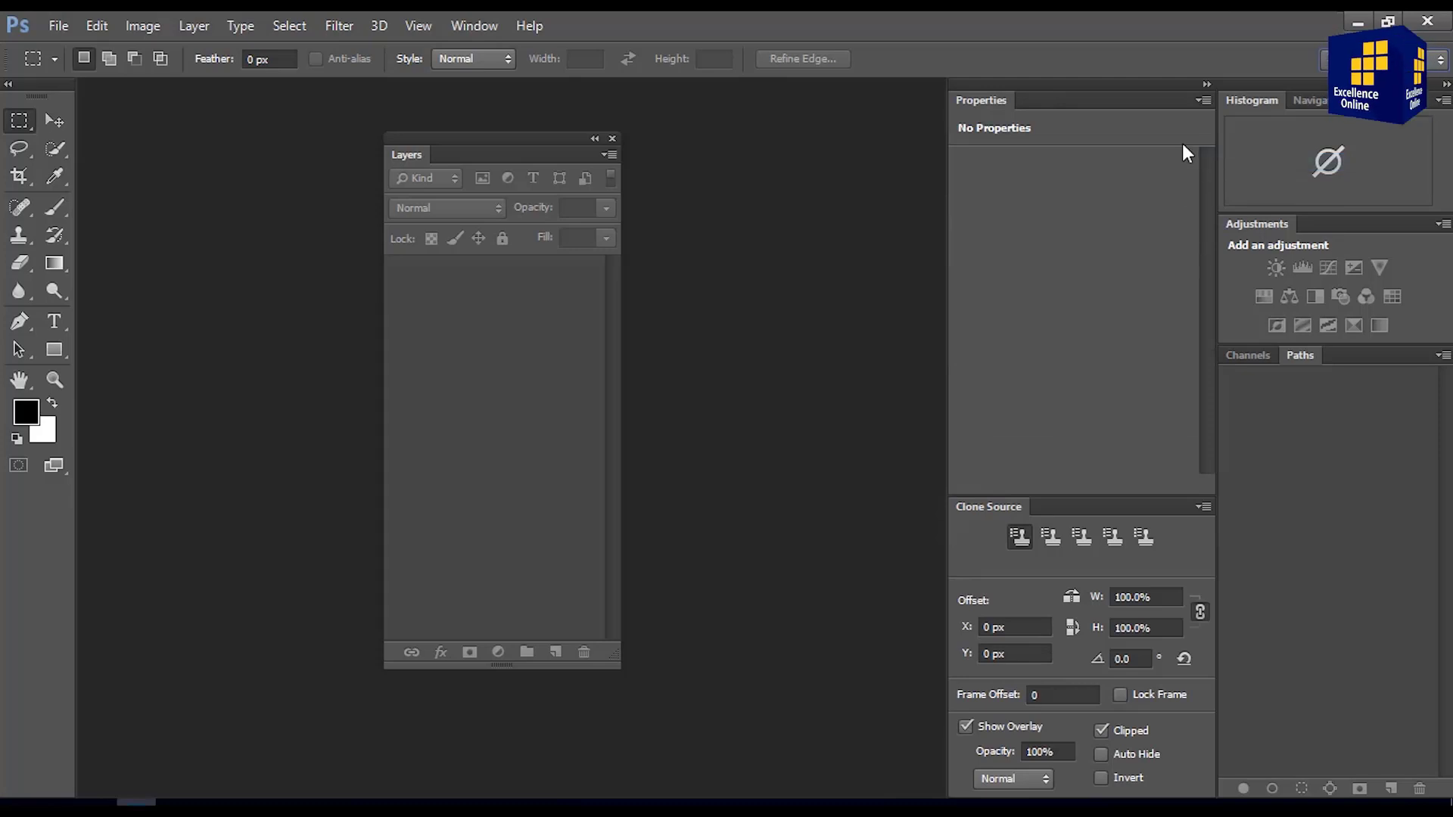
{"action": "left_click", "coordinate": [1203, 100]}
{"action": "left_click", "coordinate": [1211, 115]}
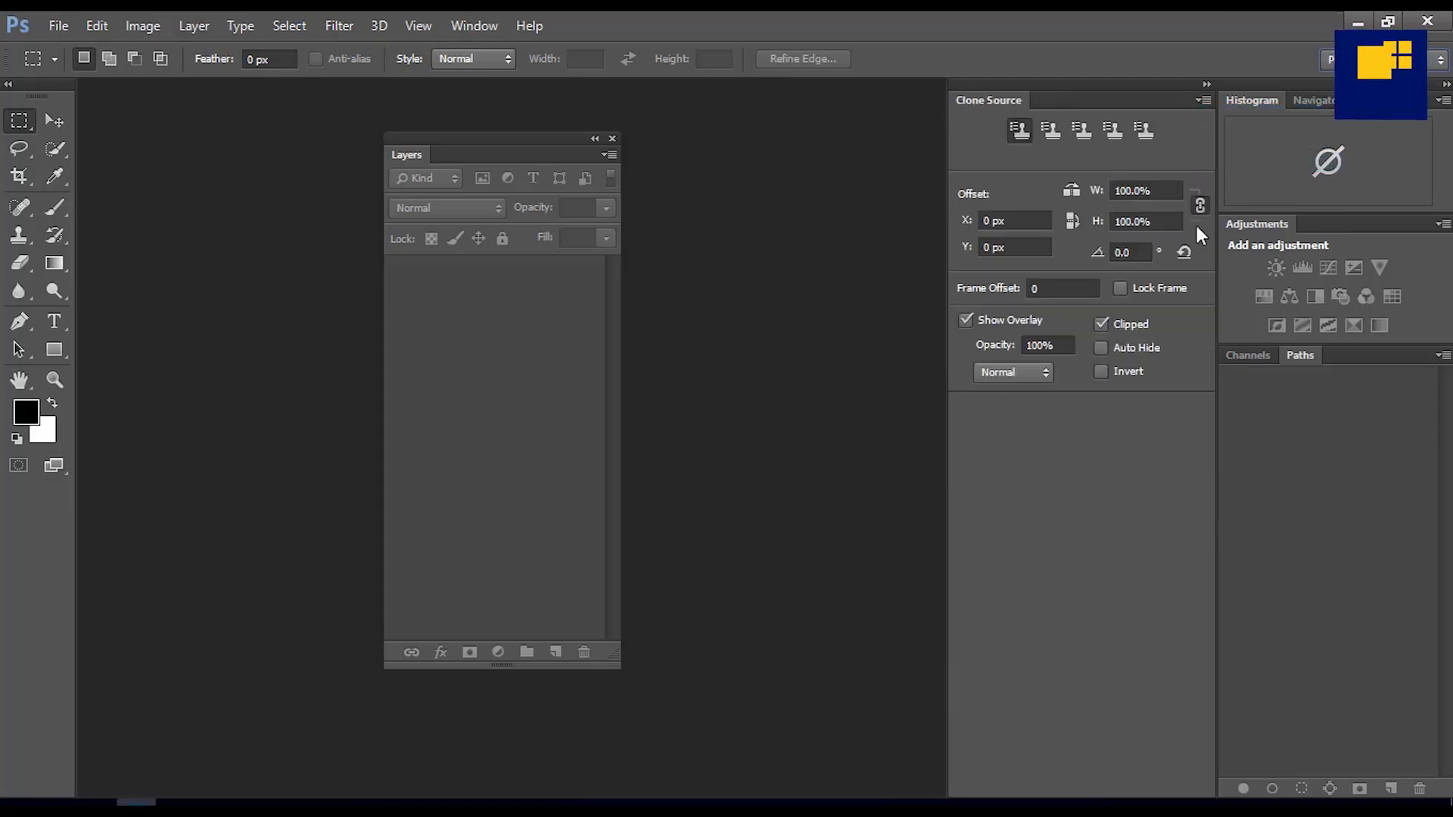
{"action": "left_click", "coordinate": [1200, 99]}
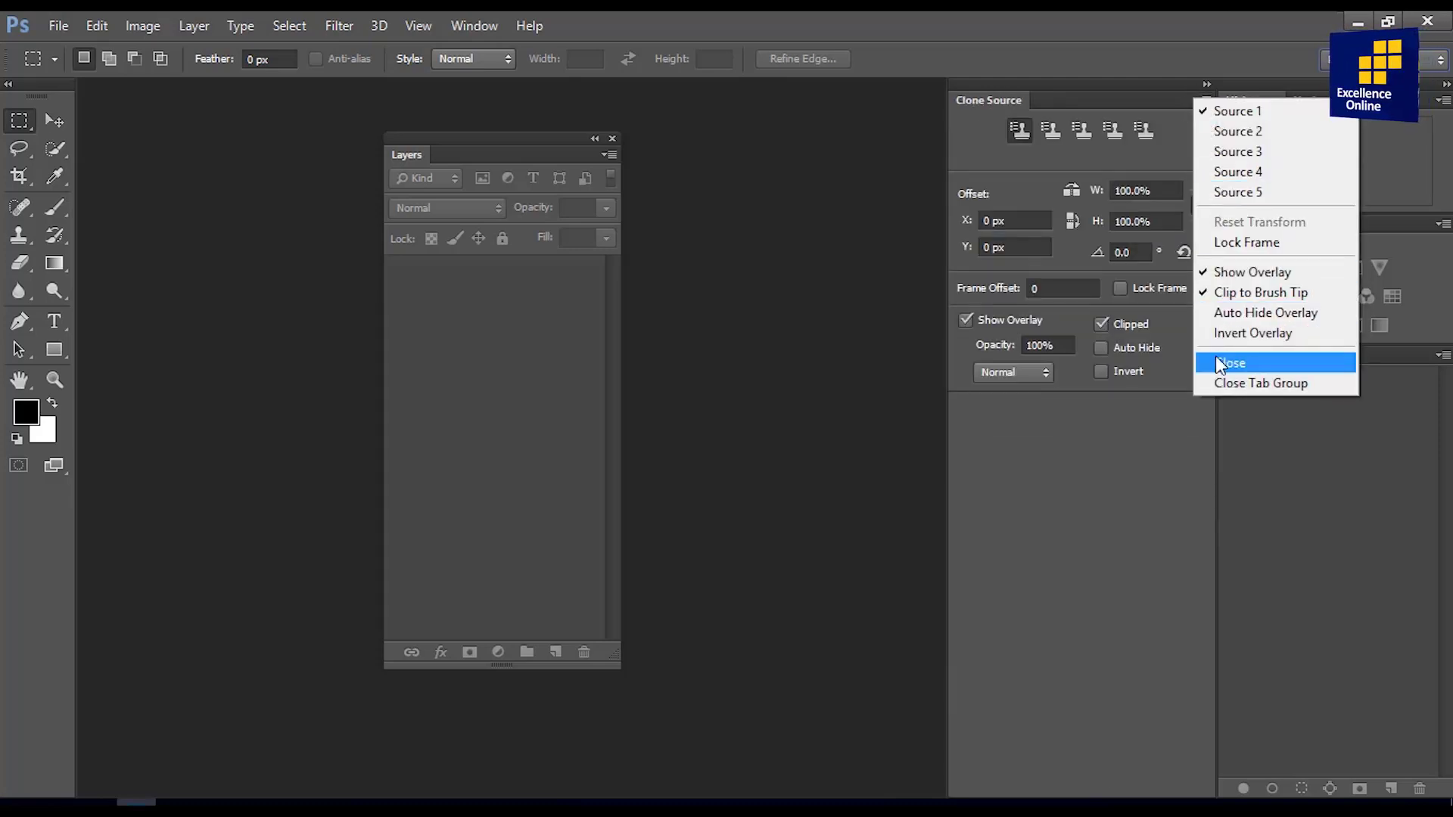
{"action": "left_click", "coordinate": [1219, 361]}
- Close the Histogram, Navigator, Paths, Adjustments and Channels panels
{"action": "left_click", "coordinate": [1444, 101]}
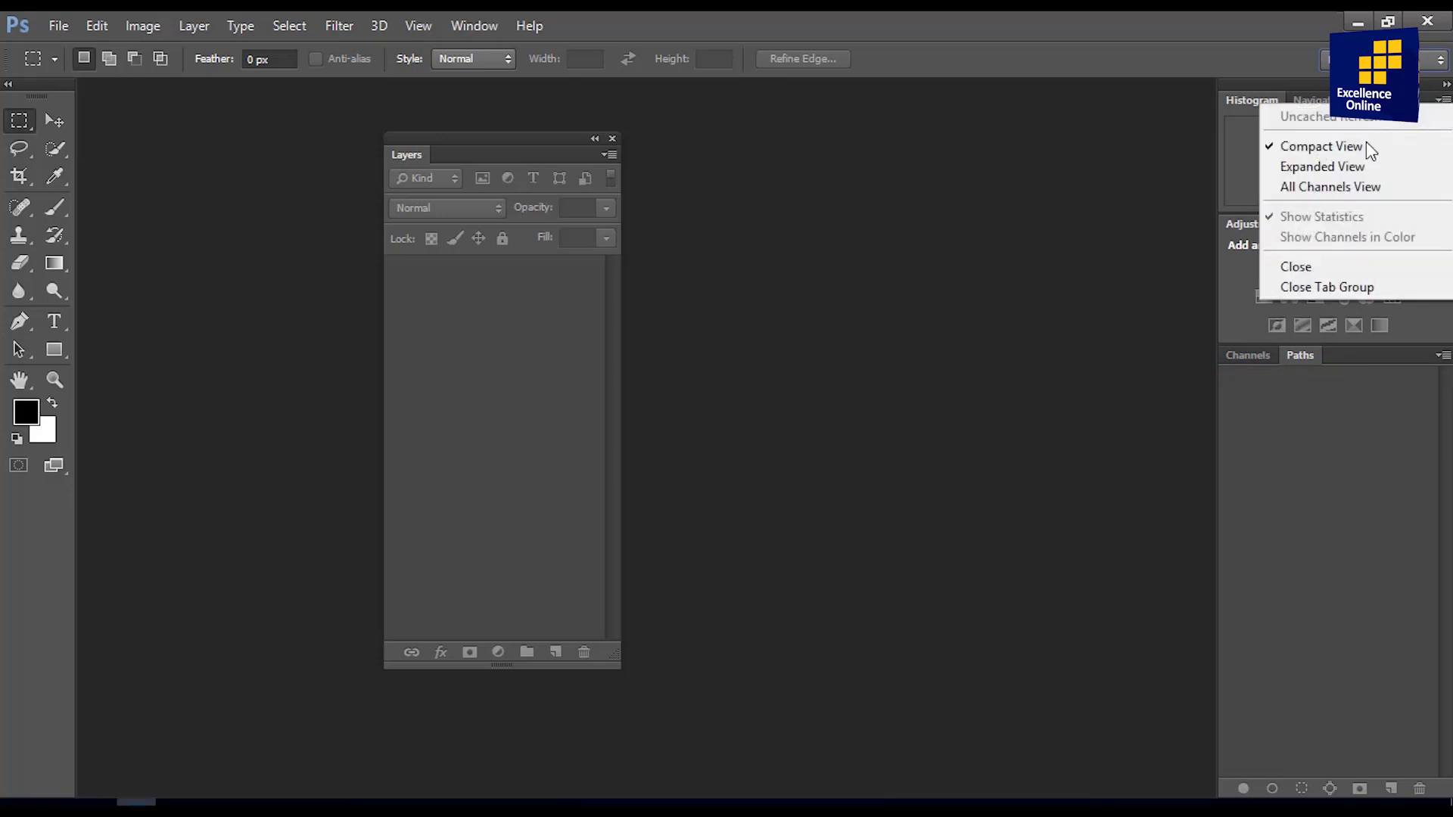
{"action": "left_click", "coordinate": [1321, 260]}
{"action": "left_click", "coordinate": [1443, 101]}
{"action": "left_click", "coordinate": [1387, 157]}
{"action": "left_click", "coordinate": [1442, 233]}
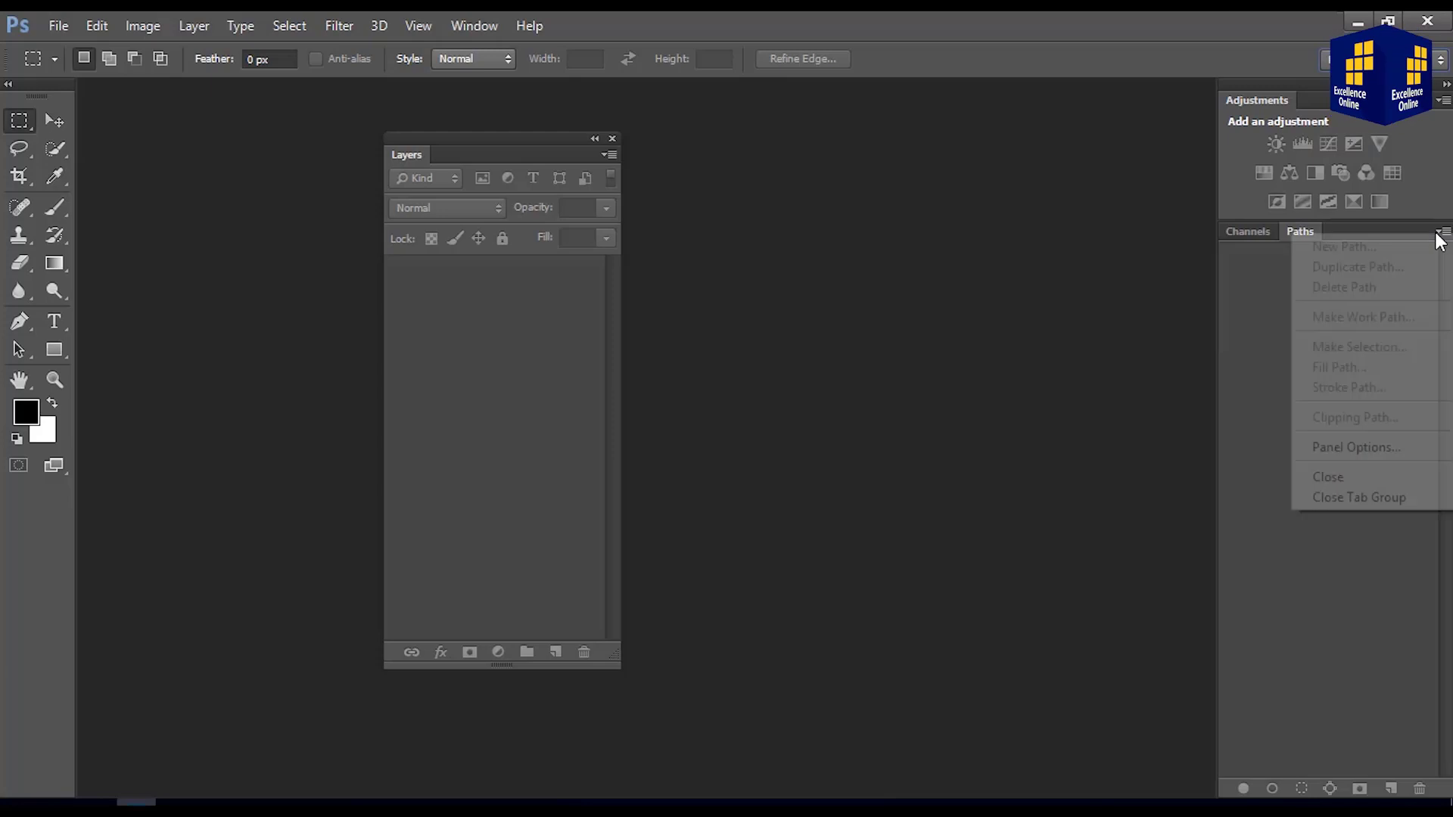
{"action": "left_click", "coordinate": [1339, 476]}
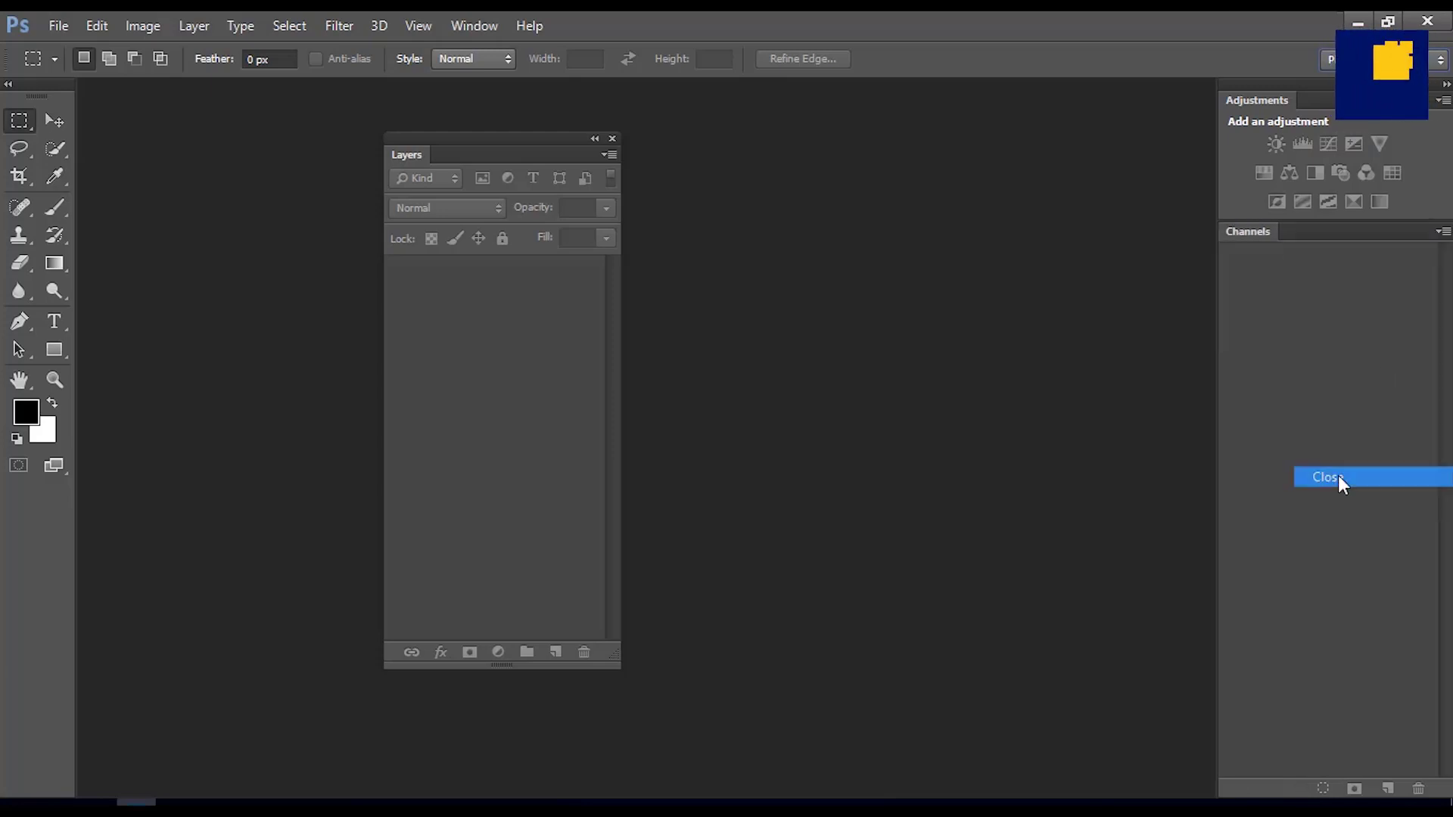
{"action": "left_click", "coordinate": [1444, 101]}
{"action": "left_click", "coordinate": [1301, 545]}
{"action": "left_click", "coordinate": [1443, 101]}
{"action": "left_click", "coordinate": [1320, 366]}
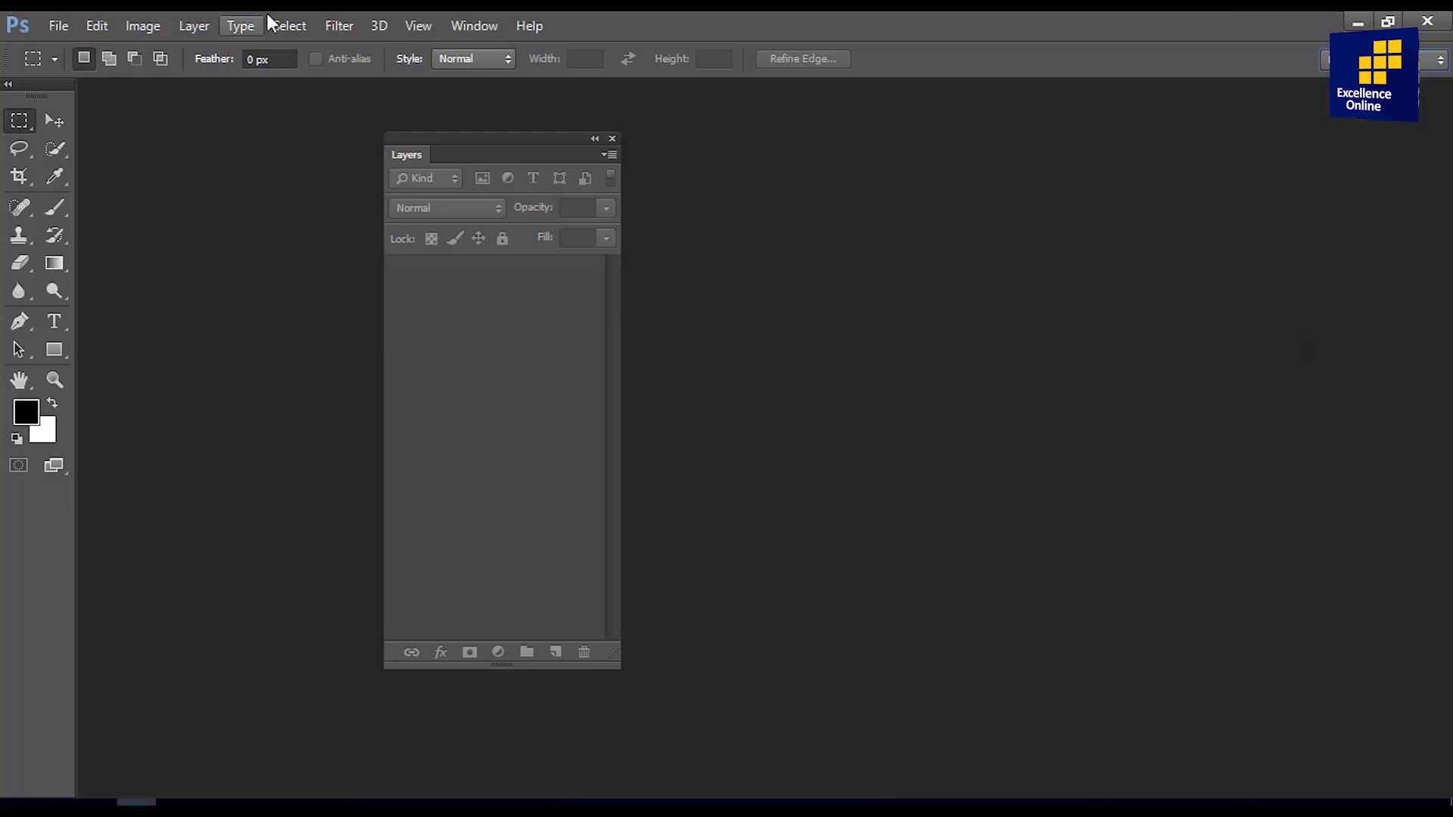
- Dock the Layers panel at the right edge, then float it back mid-workspace
{"action": "mouse_move", "coordinate": [453, 144]}
{"action": "left_mouse_down"}
{"action": "mouse_move", "coordinate": [1093, 193]}
{"action": "mouse_move", "coordinate": [1091, 182]}
{"action": "left_mouse_up"}
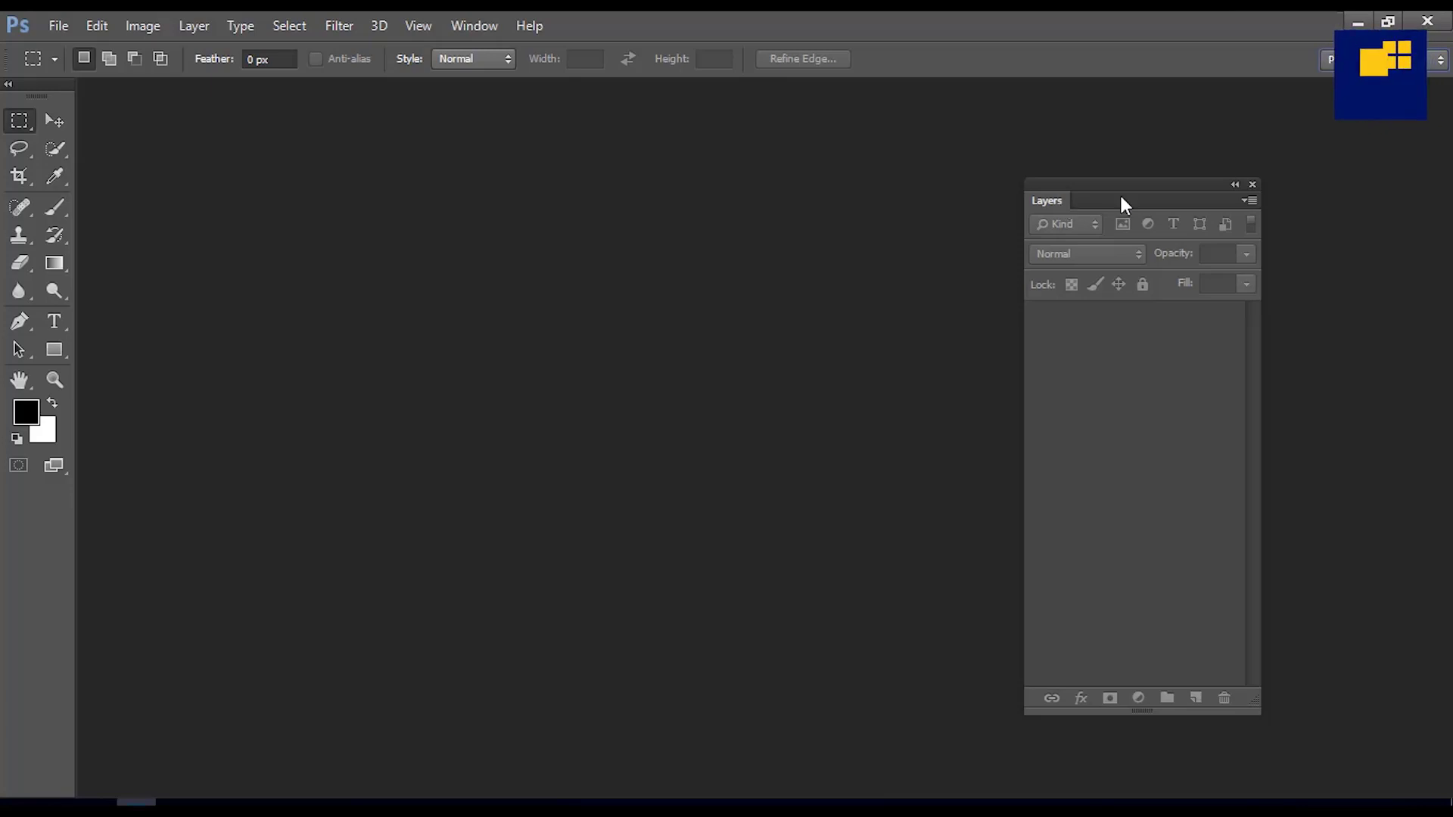
{"action": "left_click_drag", "start_coordinate": [1165, 184], "coordinate": [1352, 121]}
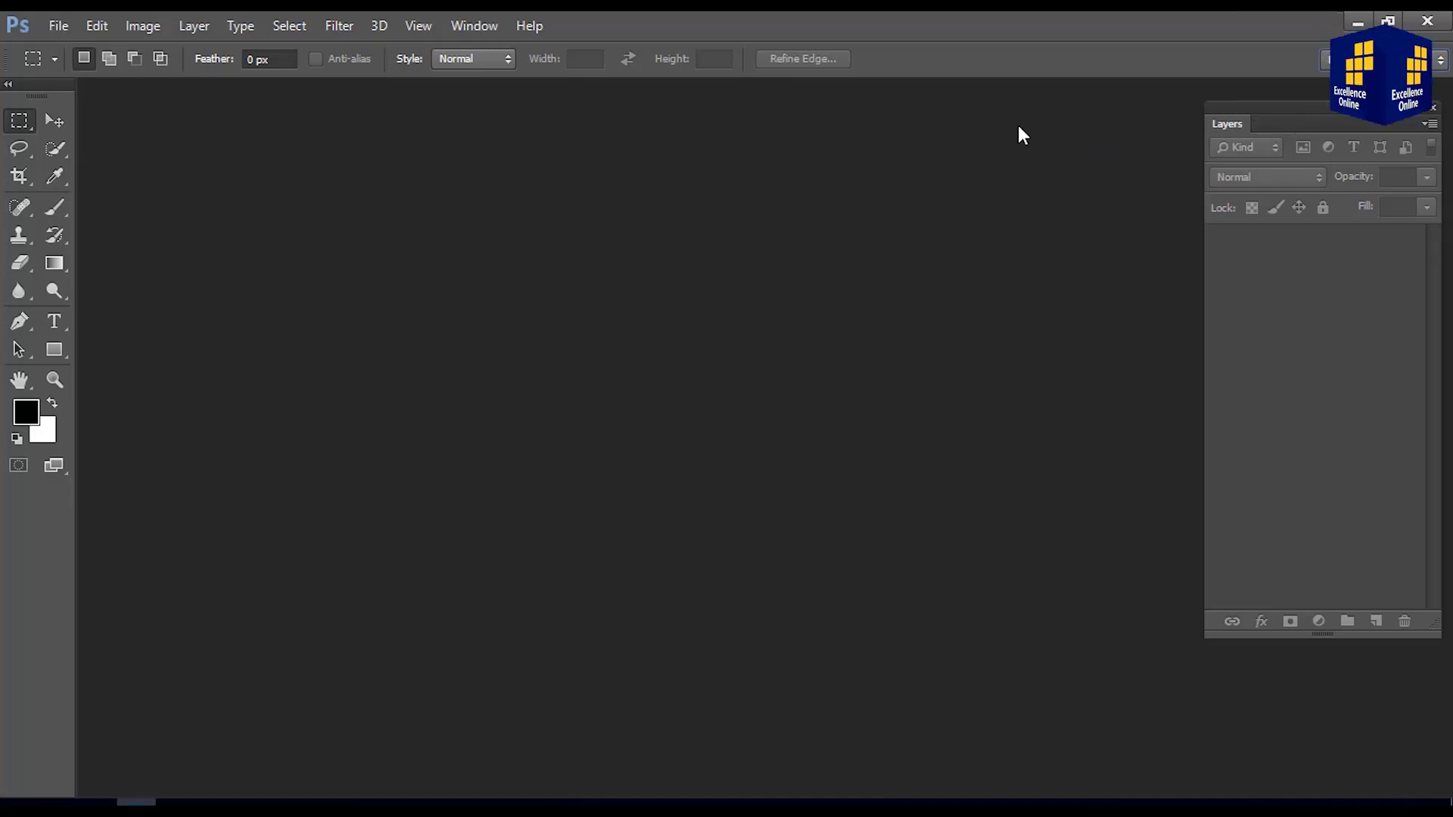
{"action": "left_click_drag", "start_coordinate": [1242, 114], "coordinate": [1034, 121]}
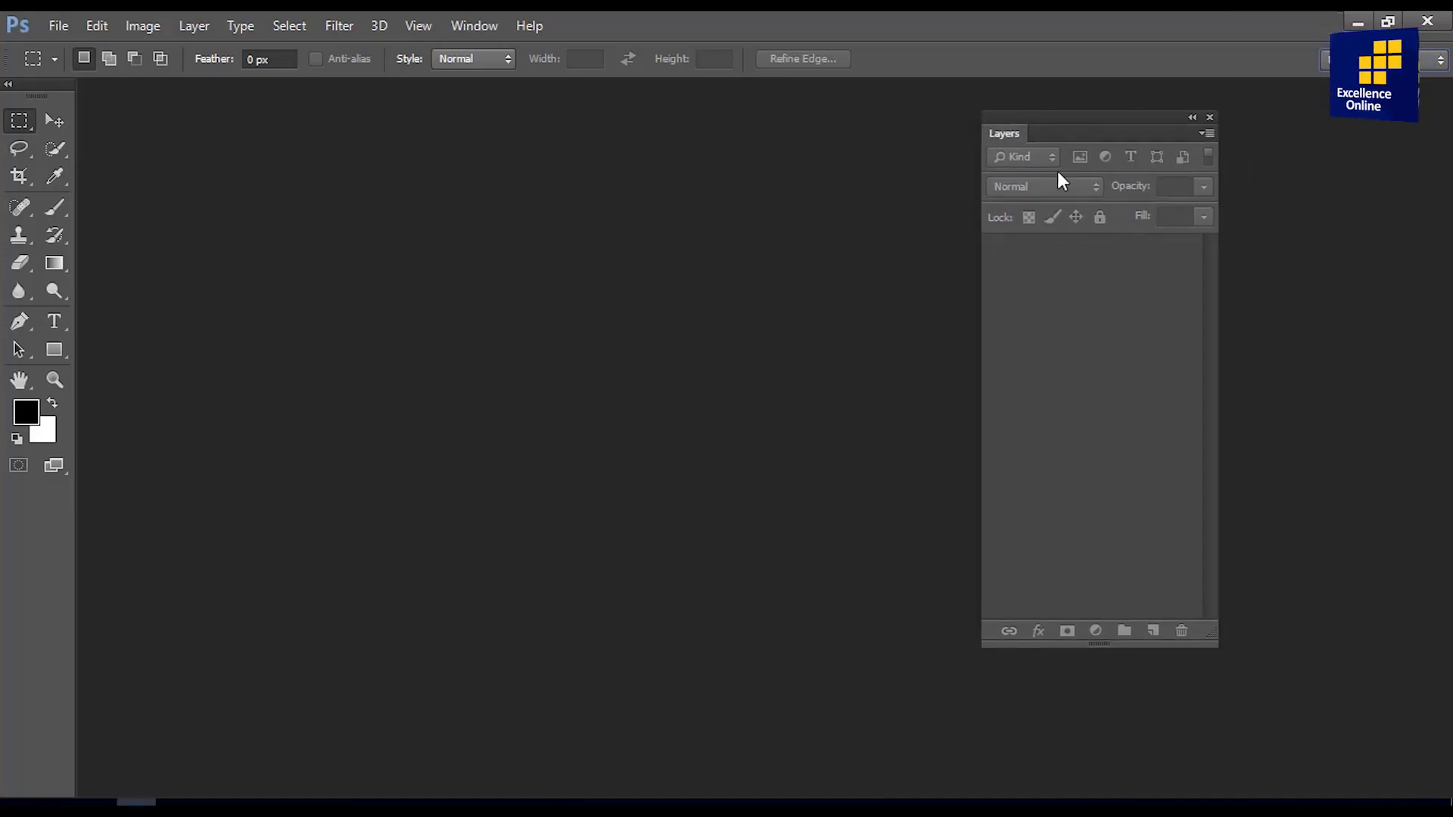
{"action": "left_click_drag", "start_coordinate": [1068, 127], "coordinate": [823, 137]}
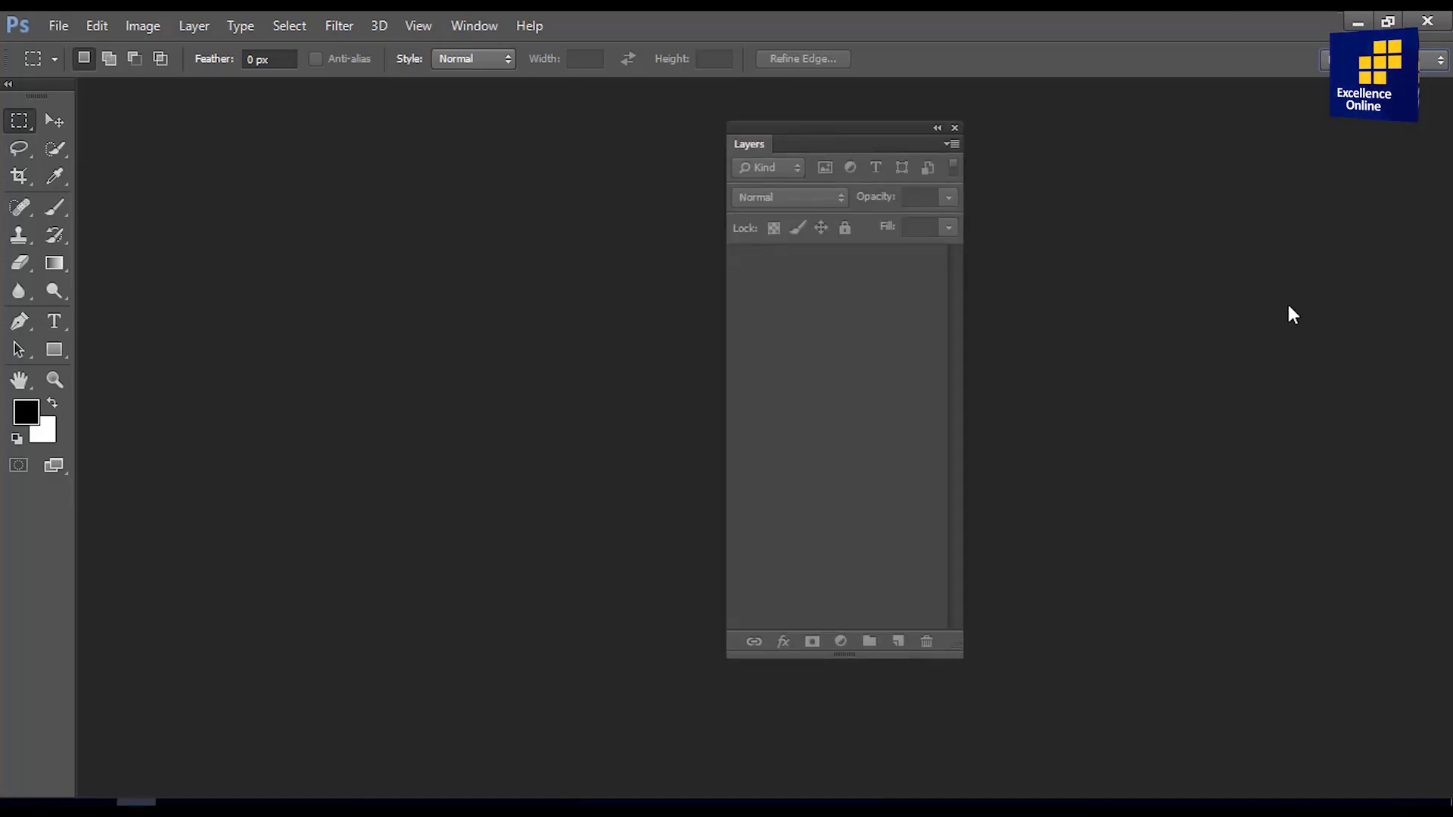
{"action": "left_click", "coordinate": [478, 23]}
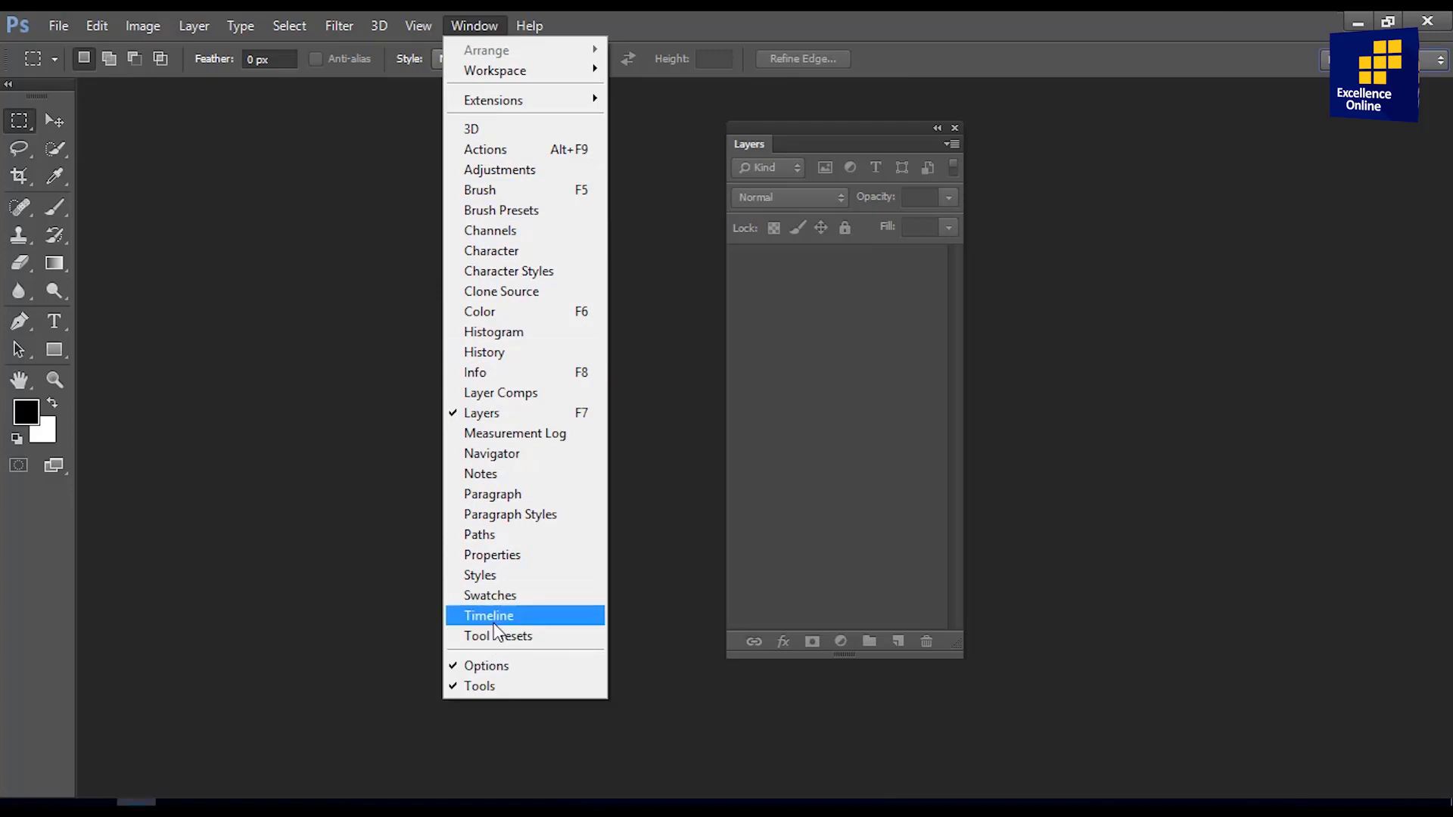
- Show the Channels panel and group it with the floating Layers panel
{"action": "left_click", "coordinate": [483, 229]}
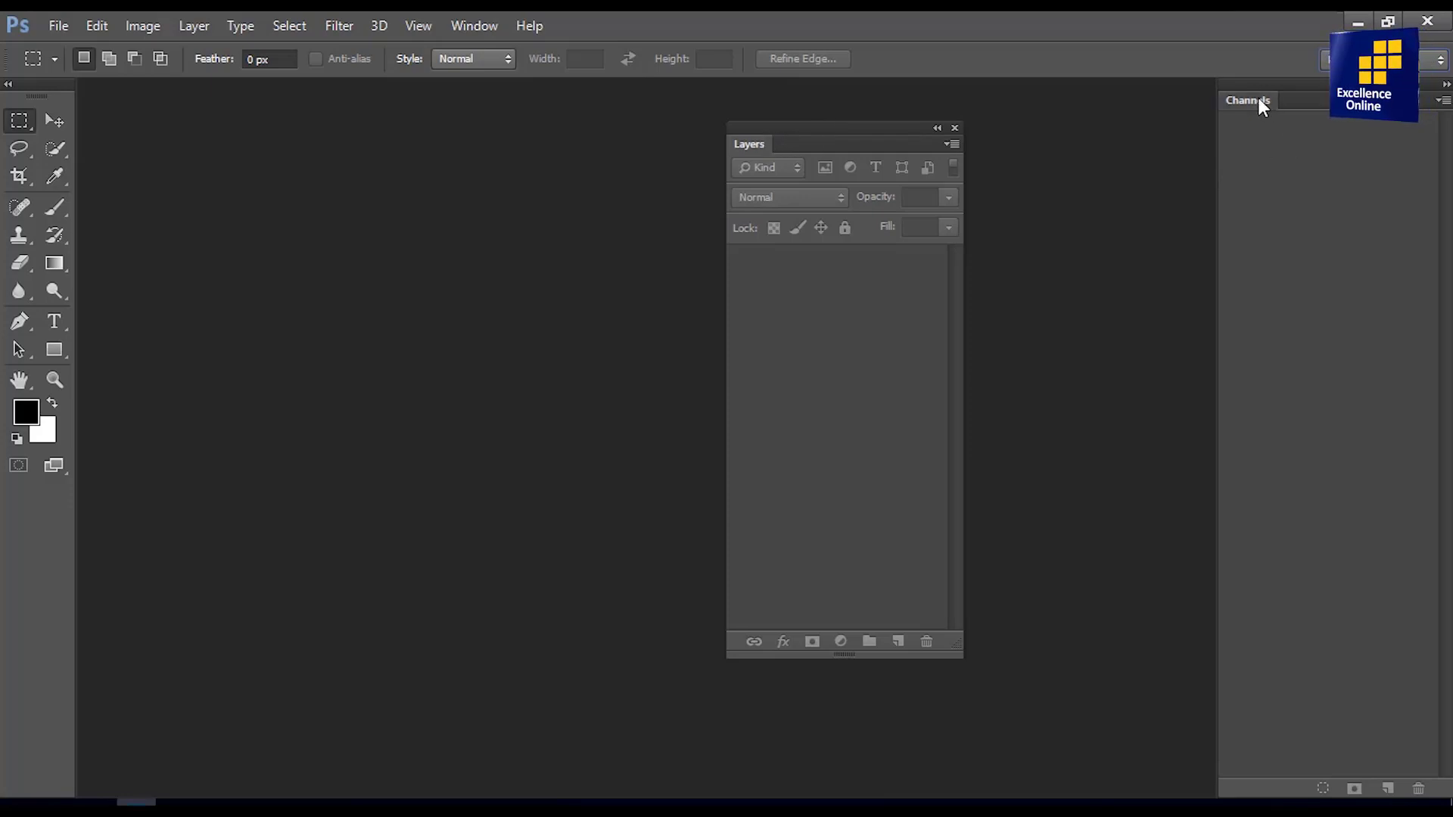
{"action": "left_click_drag", "start_coordinate": [1258, 98], "coordinate": [793, 142]}
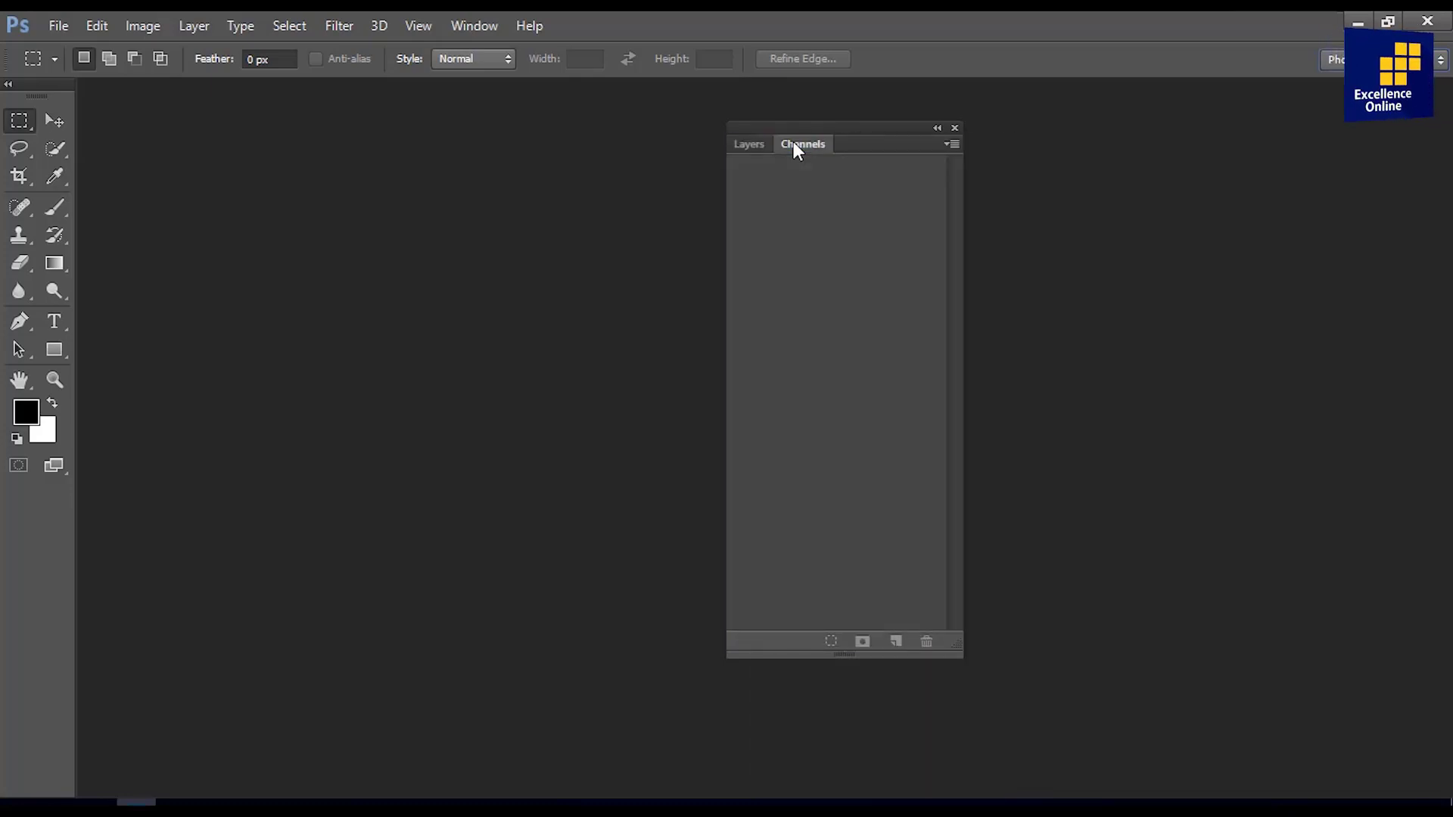
{"action": "left_click", "coordinate": [496, 27]}
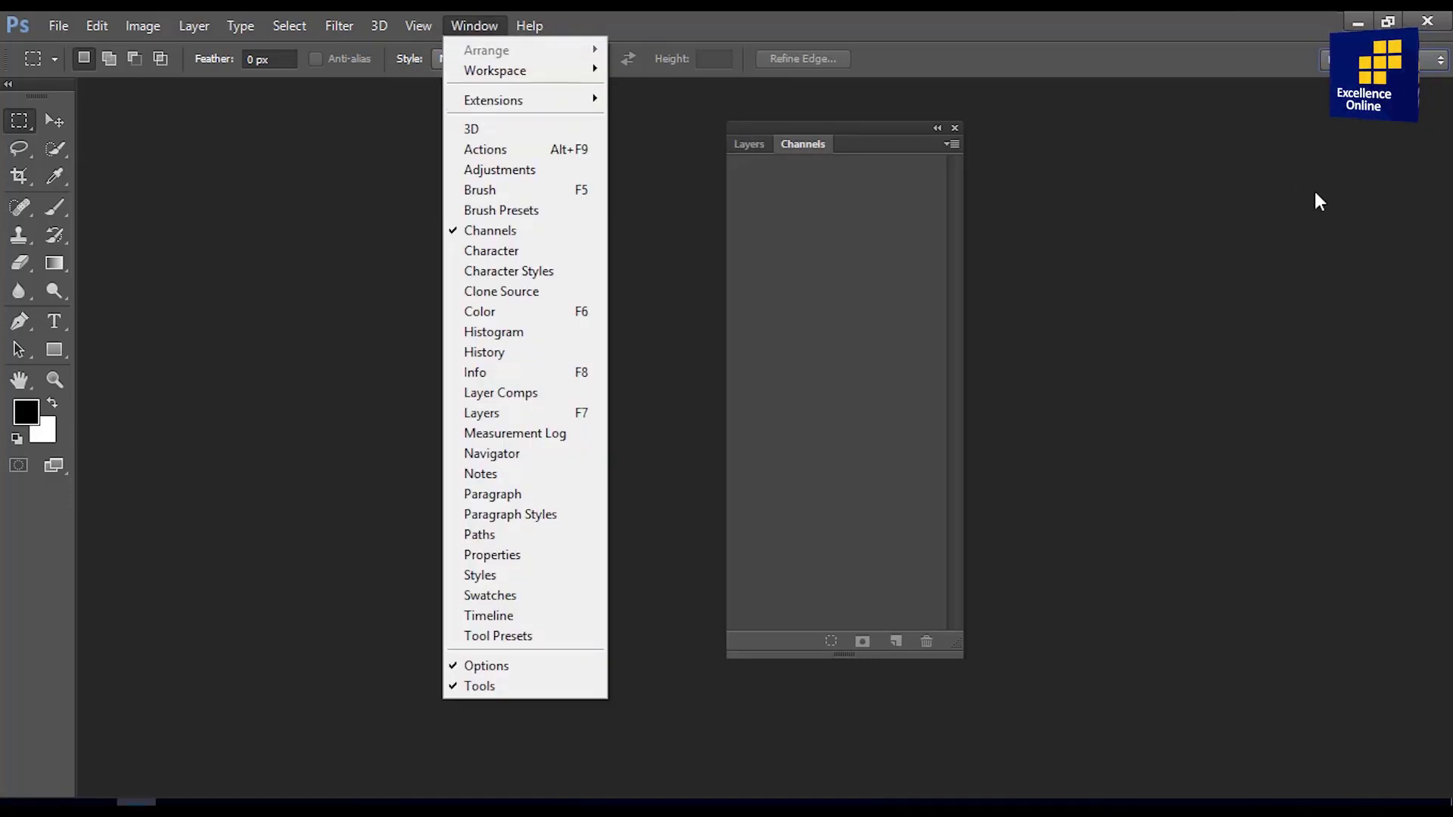
{"action": "left_click", "coordinate": [610, 62]}
- Show the Paths panel and pull it free of its dock
{"action": "left_click", "coordinate": [496, 31]}
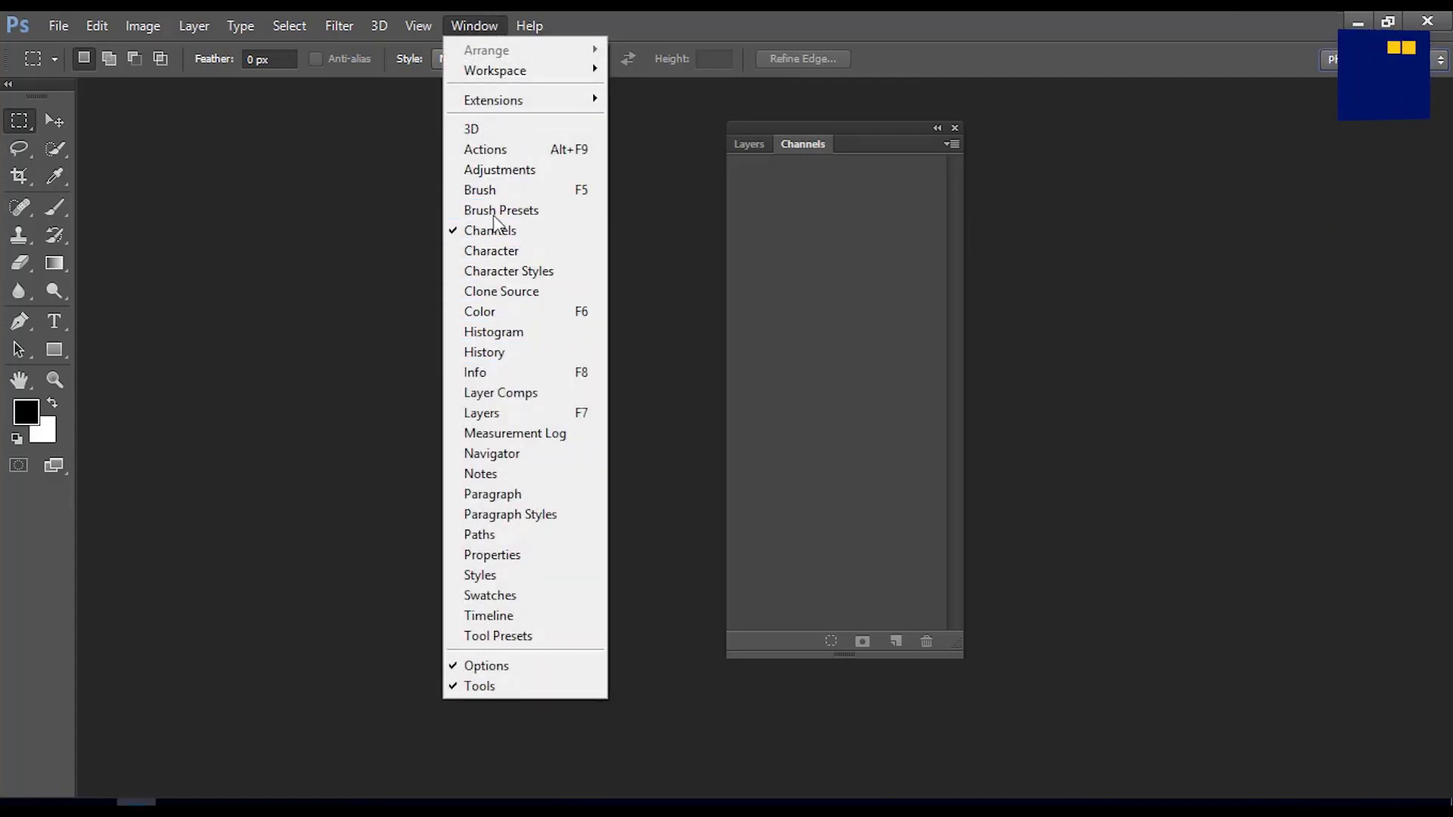
{"action": "left_click", "coordinate": [492, 540]}
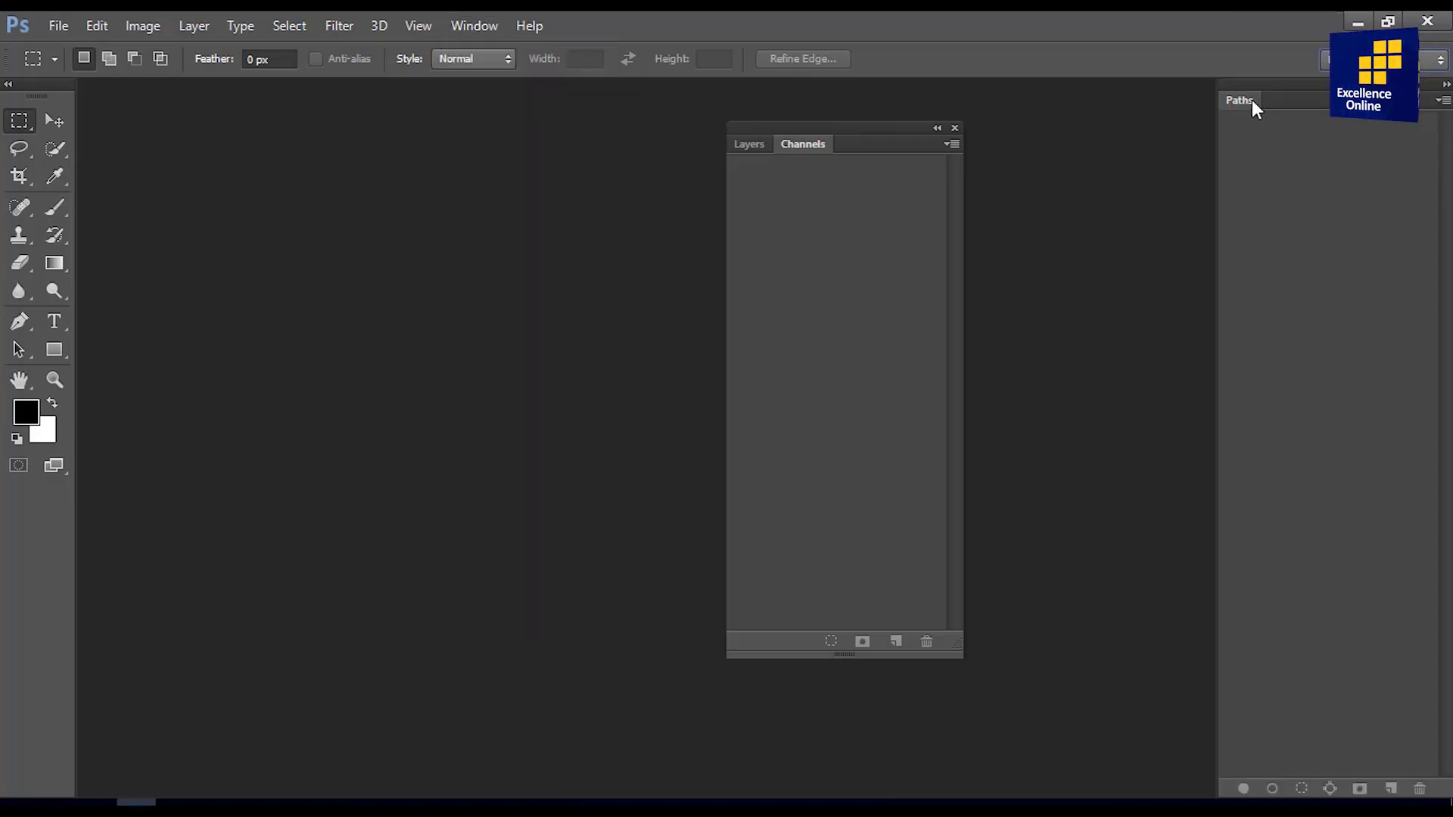
{"action": "left_click_drag", "start_coordinate": [1254, 106], "coordinate": [871, 154]}
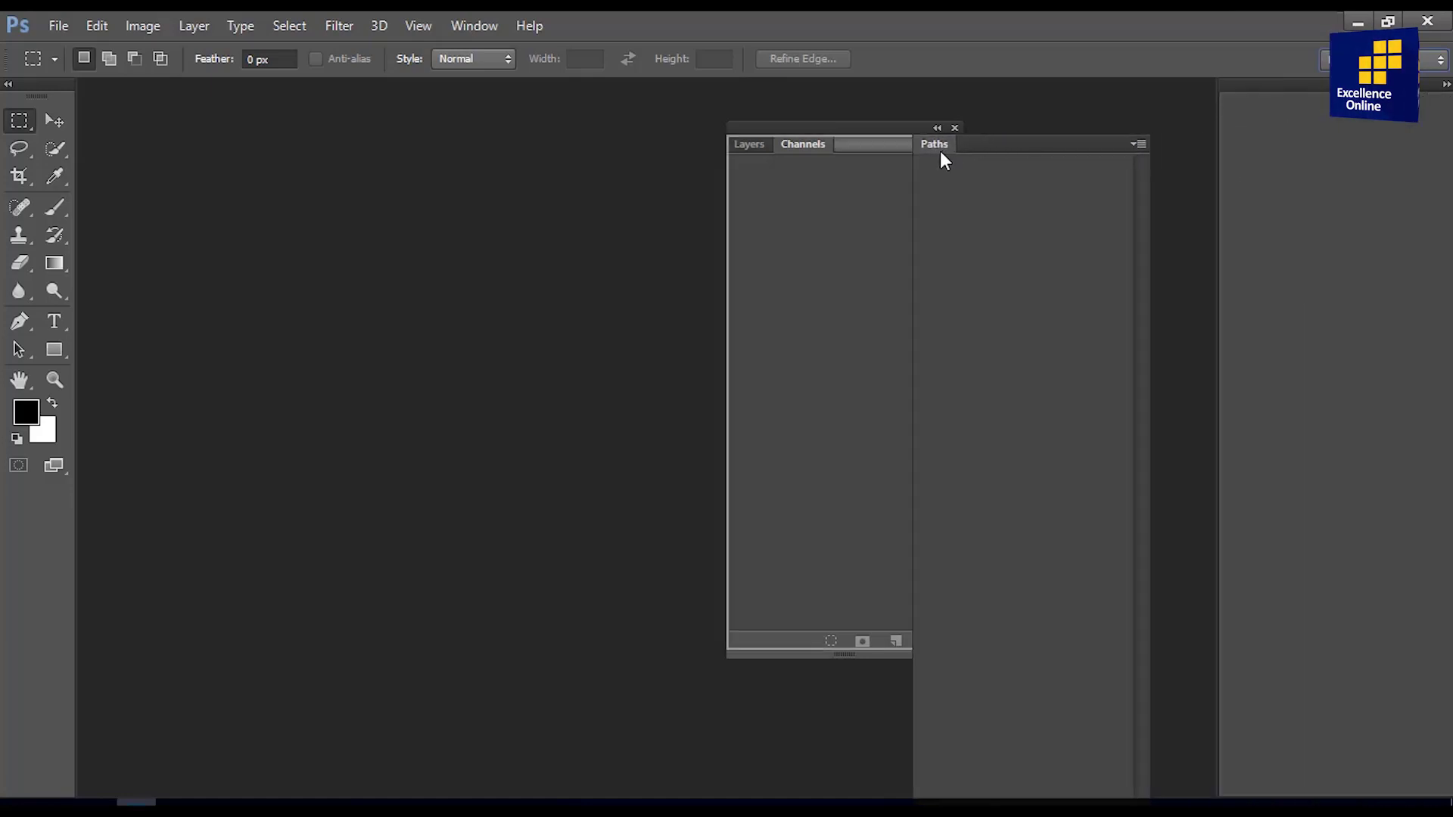
- Add Paths to the Layers/Channels group and dock the group at the right edge
{"action": "mouse_move", "coordinate": [871, 153]}
{"action": "left_mouse_down"}
{"action": "mouse_move", "coordinate": [1281, 113]}
{"action": "mouse_move", "coordinate": [830, 159]}
{"action": "left_mouse_up"}
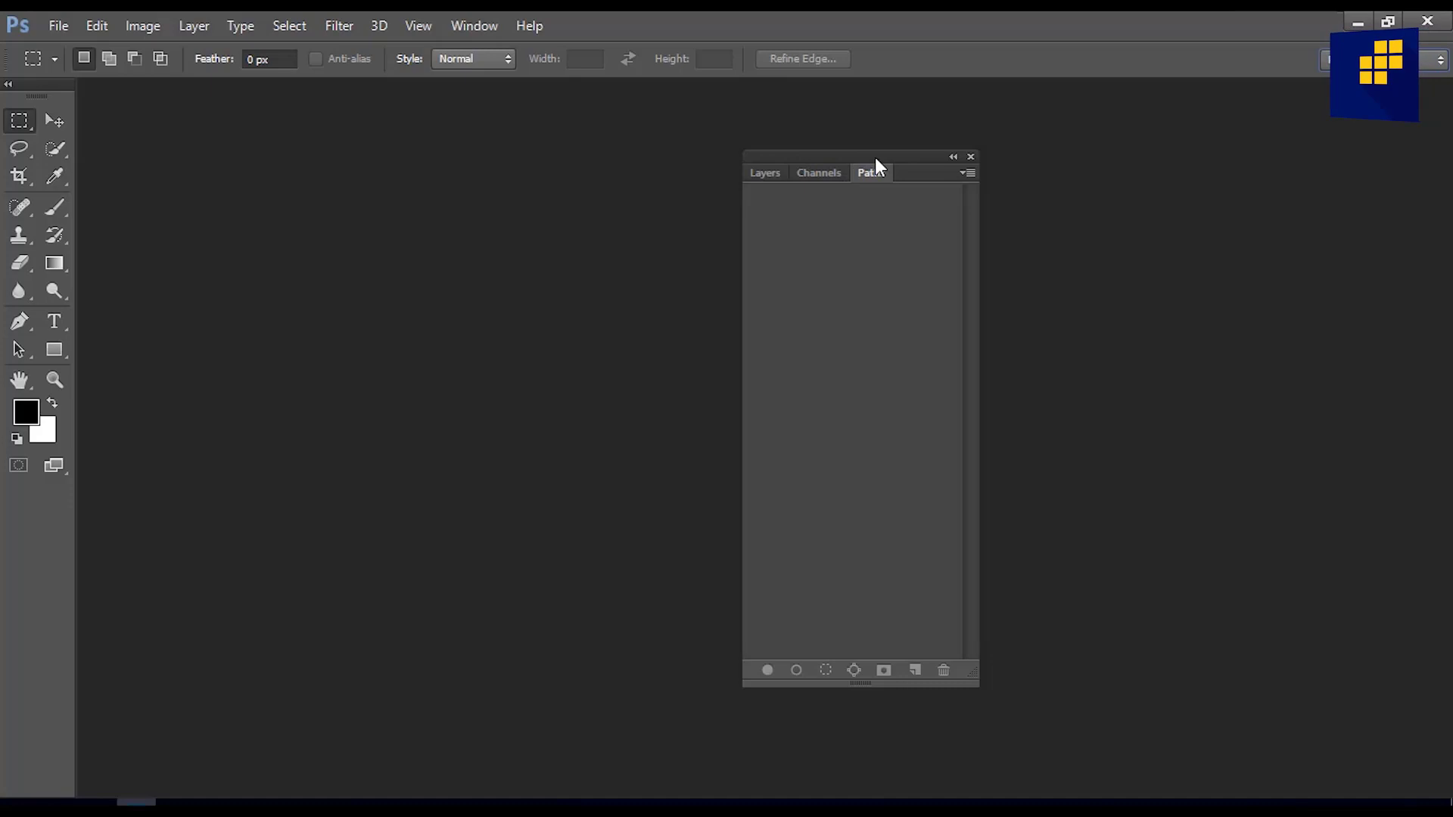
{"action": "mouse_move", "coordinate": [875, 157]}
{"action": "left_mouse_down"}
{"action": "mouse_move", "coordinate": [1231, 162]}
{"action": "mouse_move", "coordinate": [1450, 117]}
{"action": "left_mouse_up"}
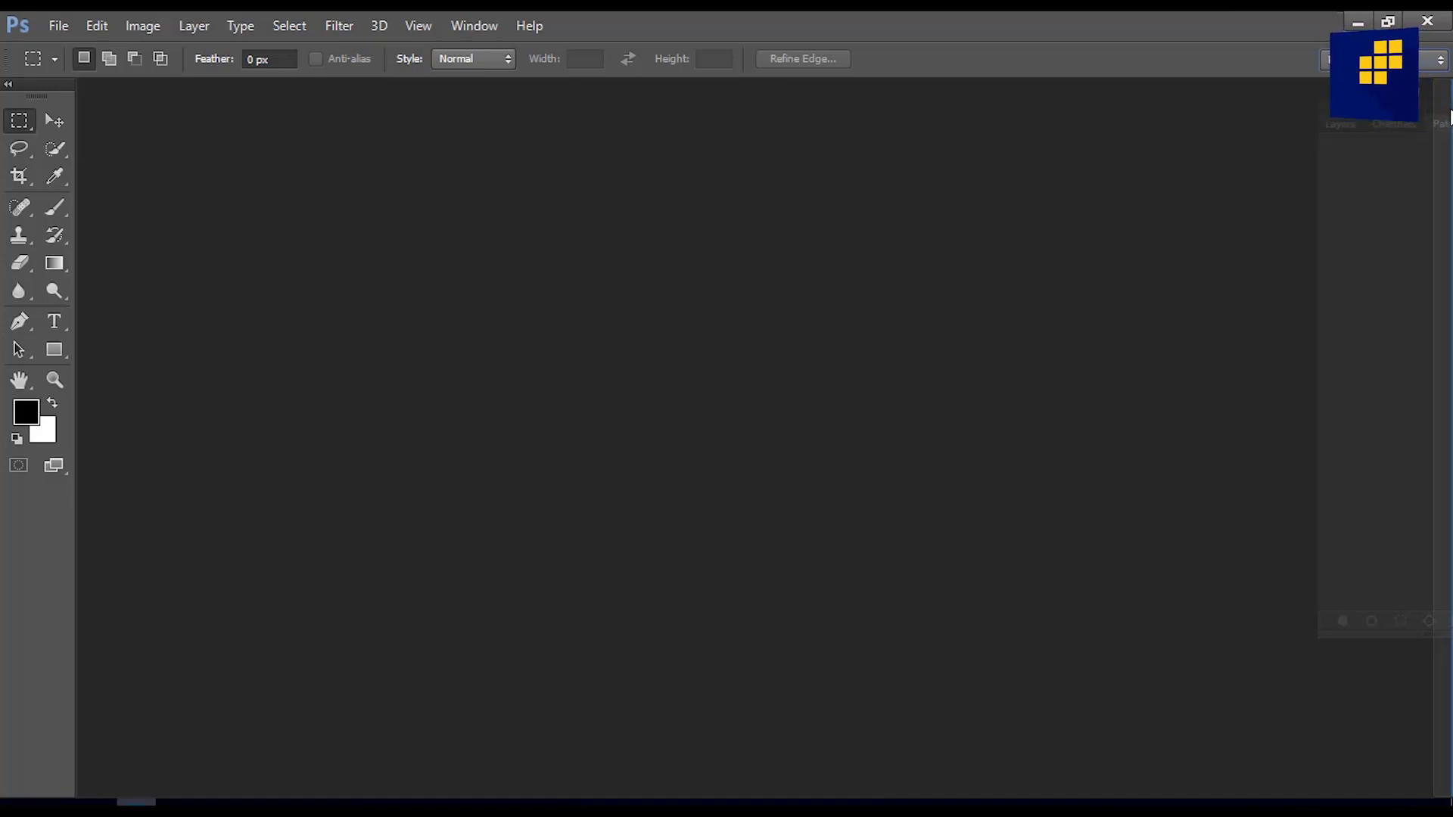
{"action": "left_click_drag", "start_coordinate": [1439, 123], "coordinate": [1439, 122]}
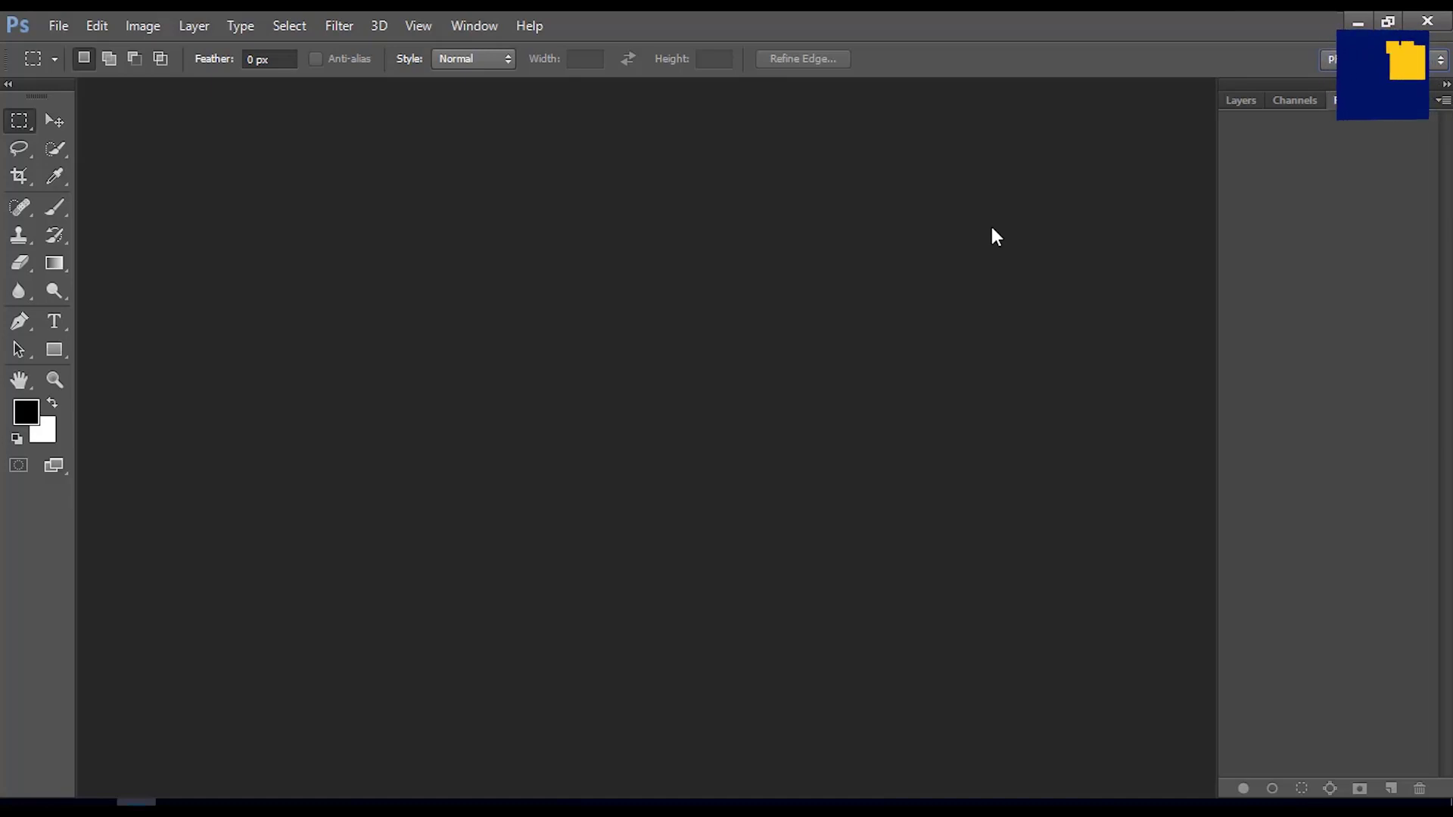
- Browse the Window menu's panel list twice without changing anything
{"action": "left_click", "coordinate": [475, 27]}
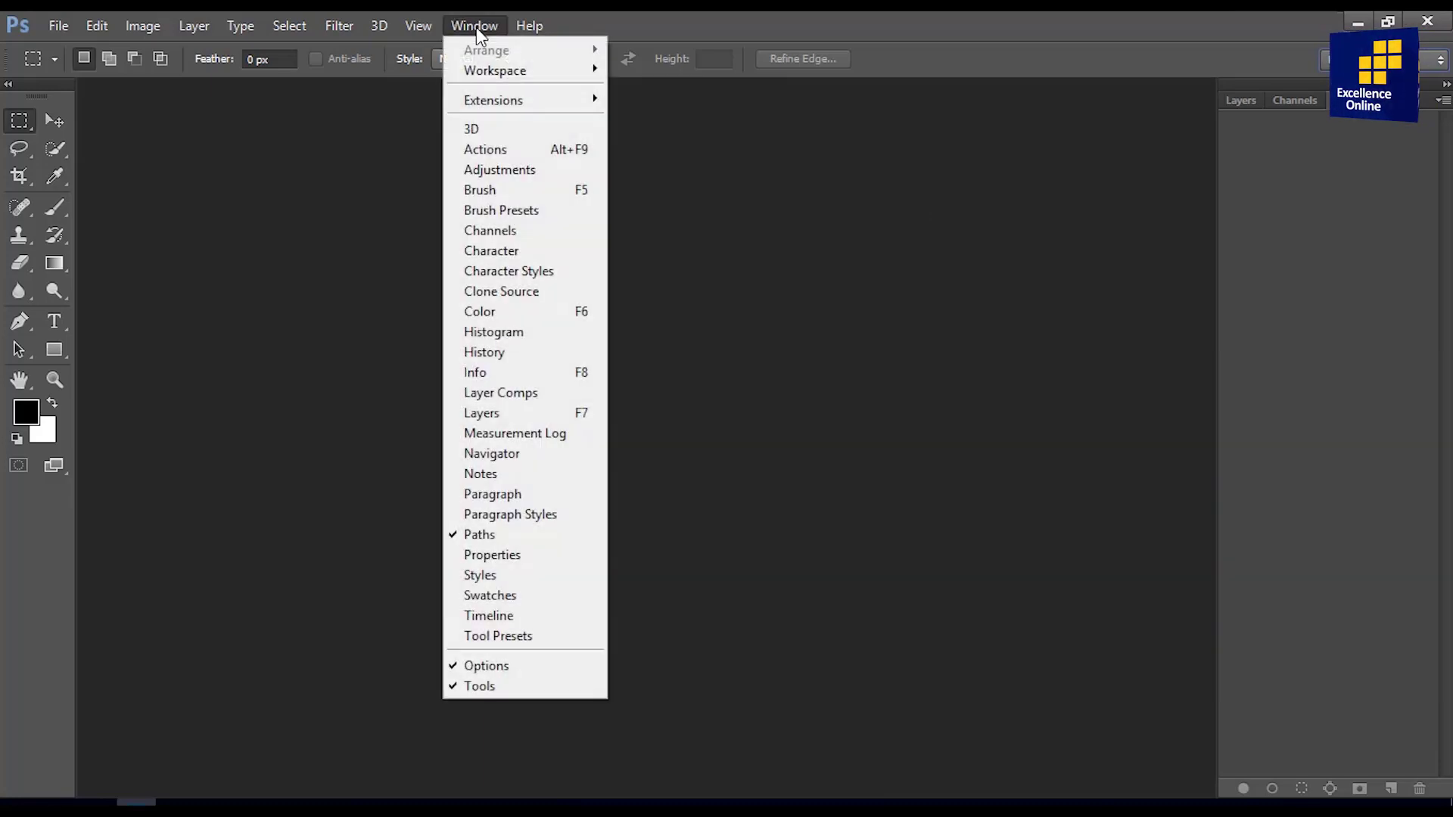
{"action": "left_click", "coordinate": [1146, 413]}
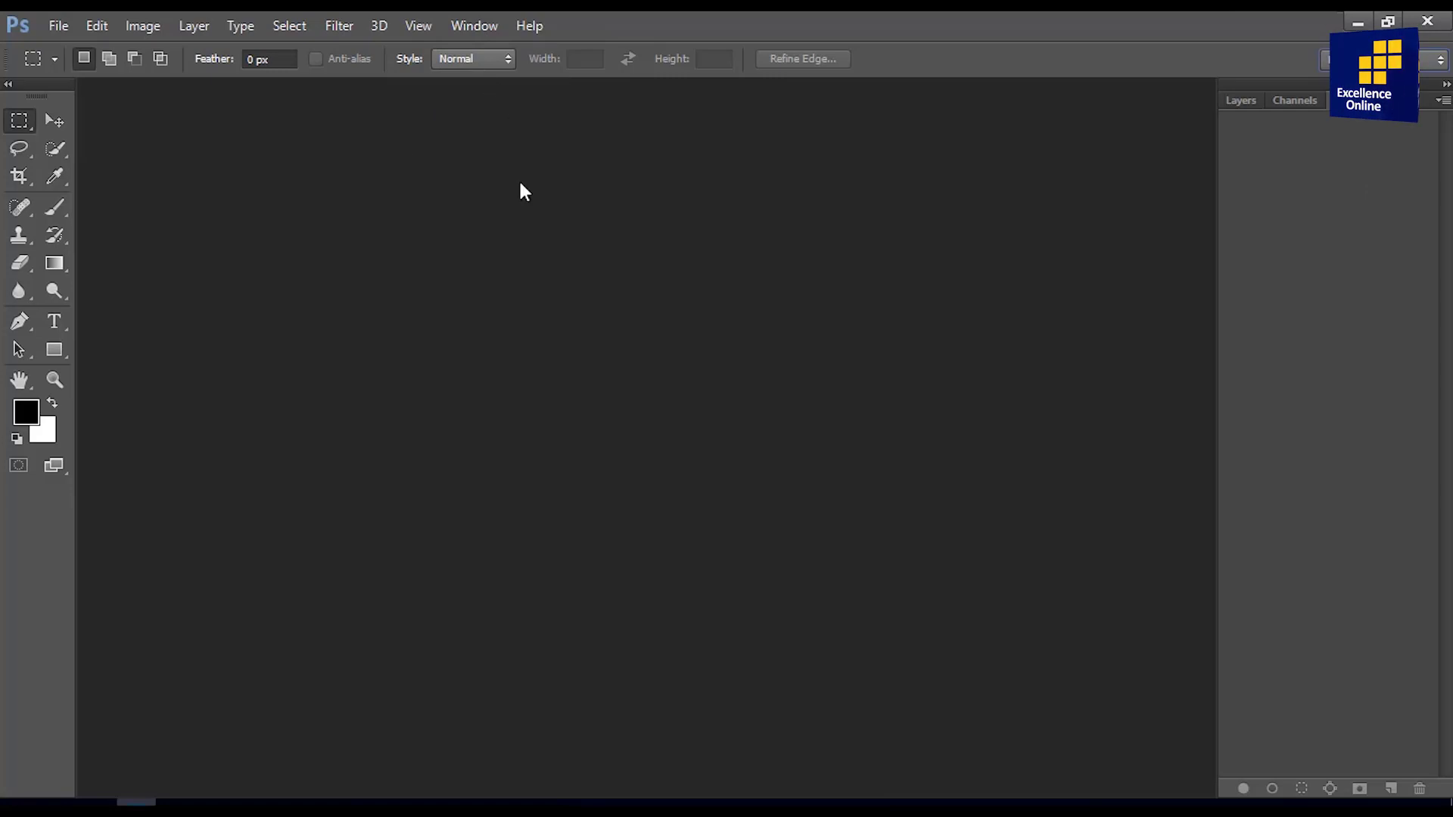
{"action": "left_click", "coordinate": [484, 27]}
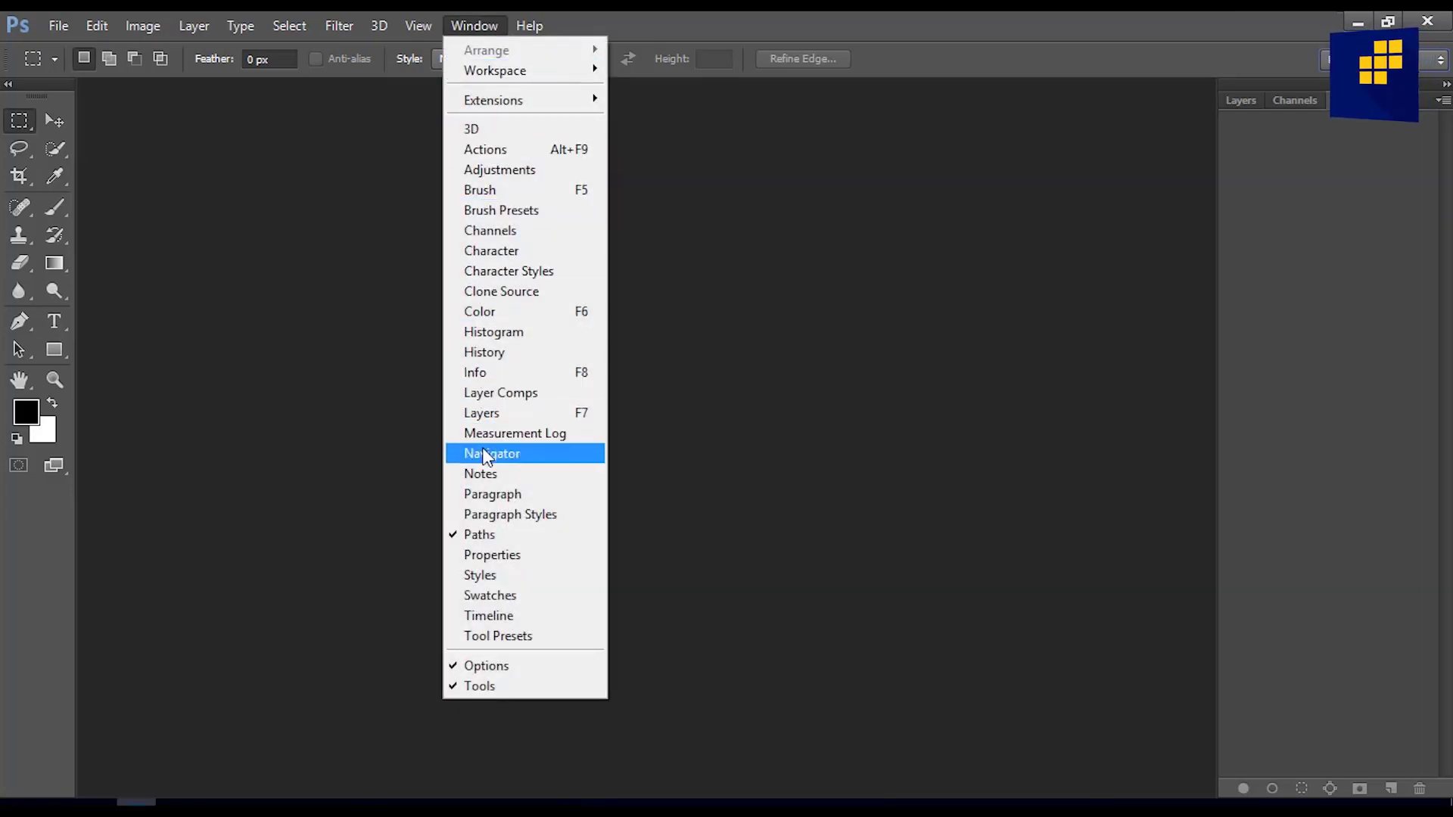
{"action": "left_click", "coordinate": [756, 231]}
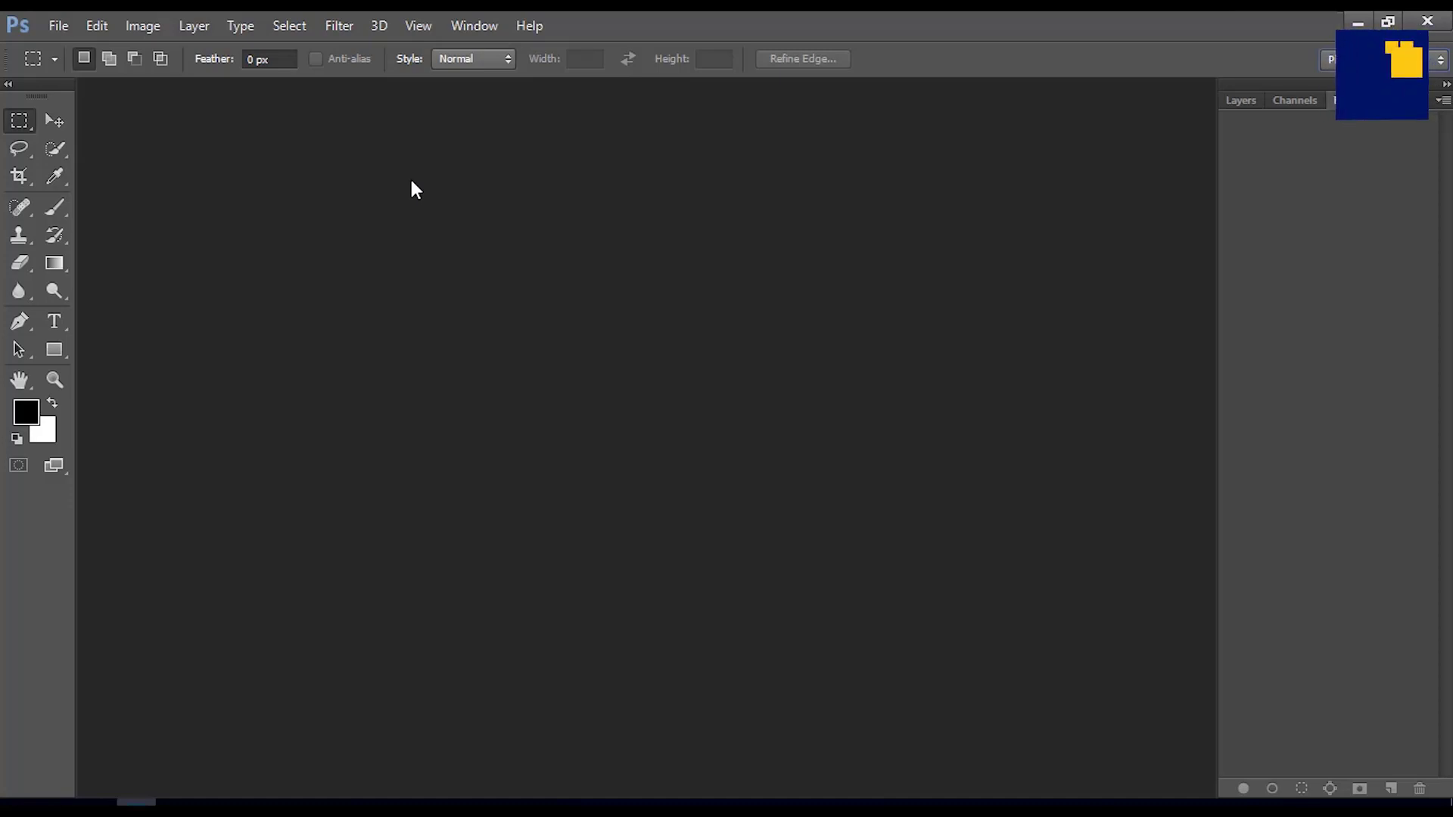
- Start a new document named 'Excellence online' and view its preset list
{"action": "left_click", "coordinate": [59, 26]}
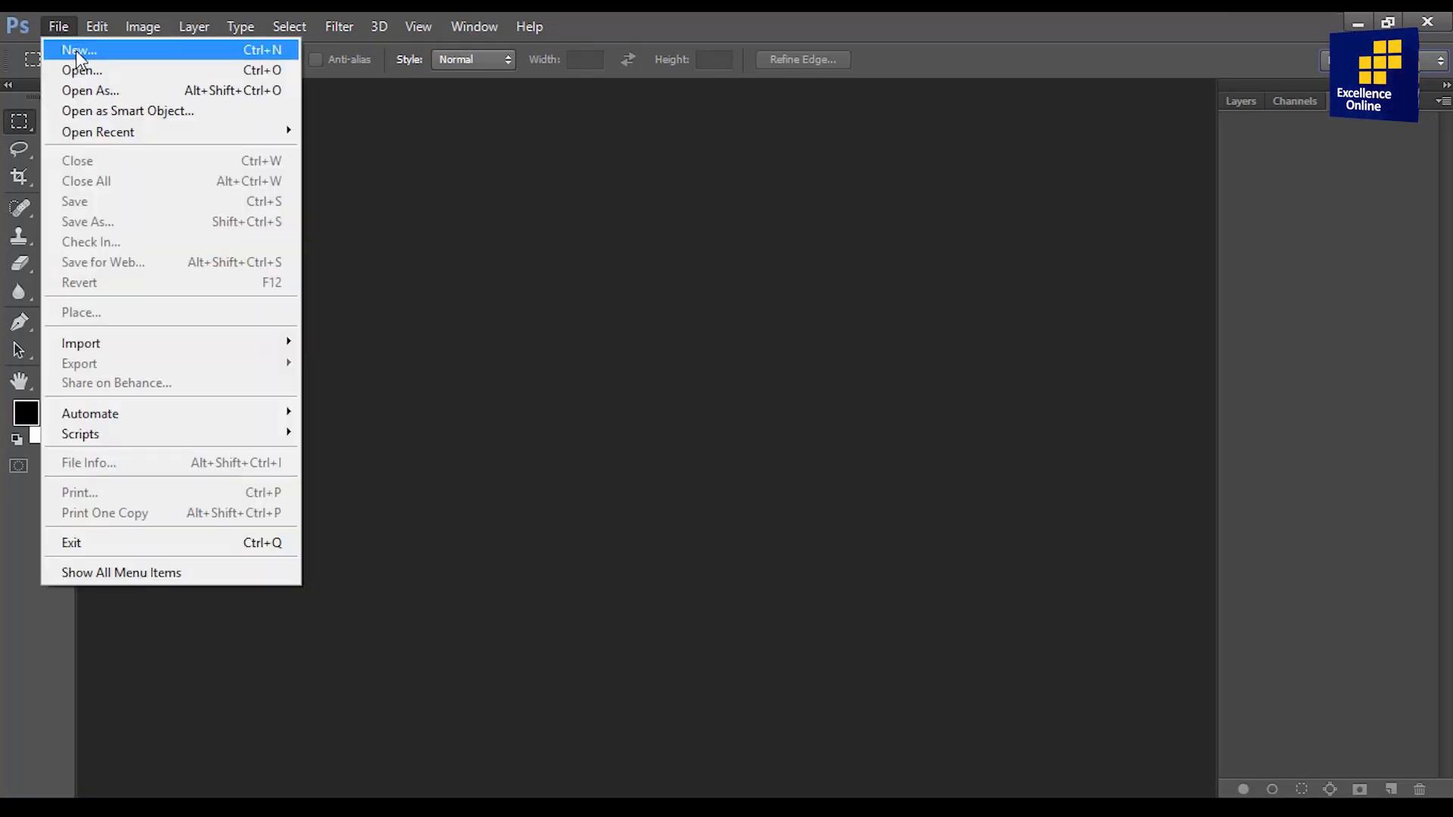
{"action": "left_click", "coordinate": [144, 59]}
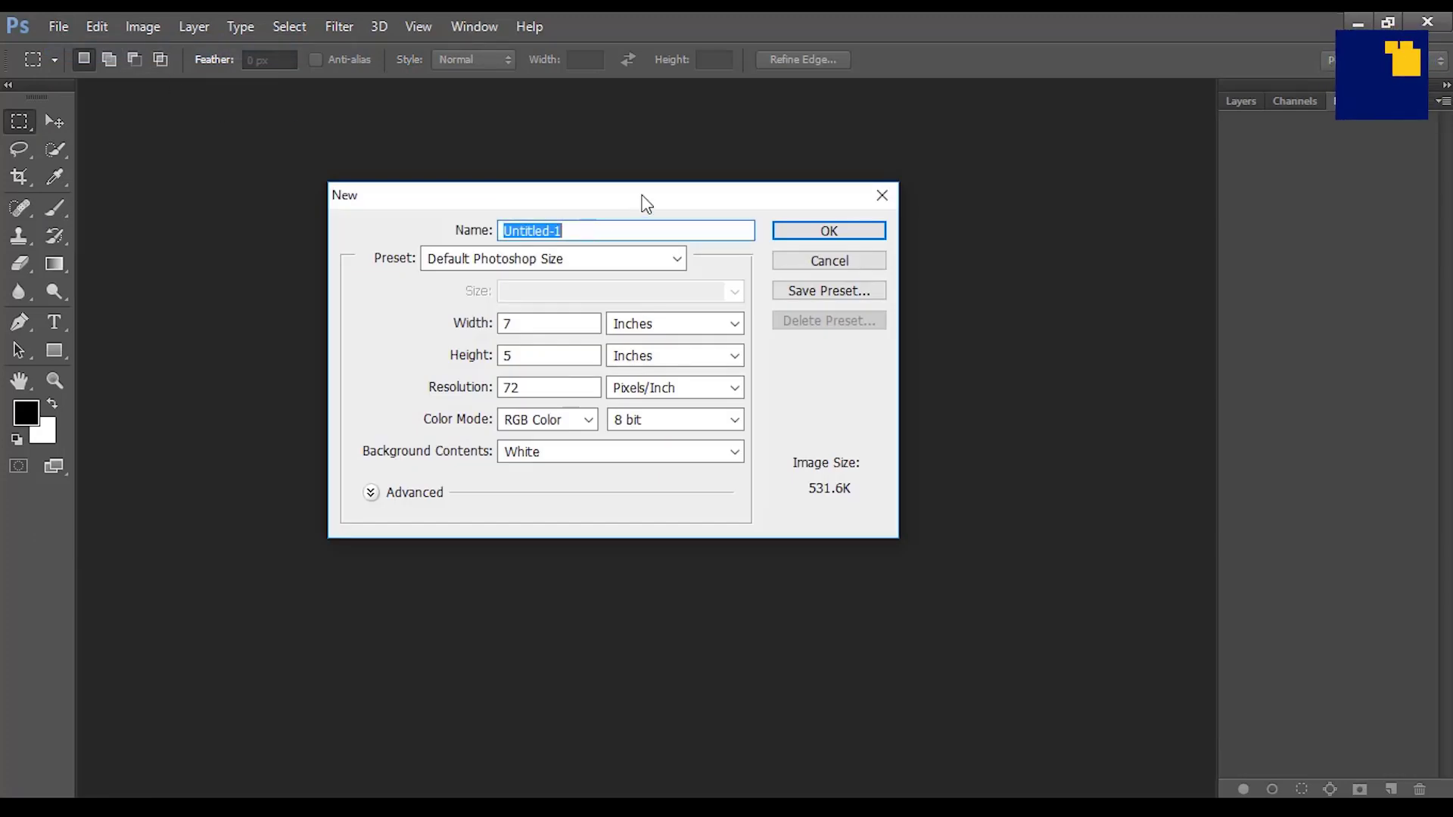
{"action": "left_click_drag", "start_coordinate": [639, 202], "coordinate": [673, 207]}
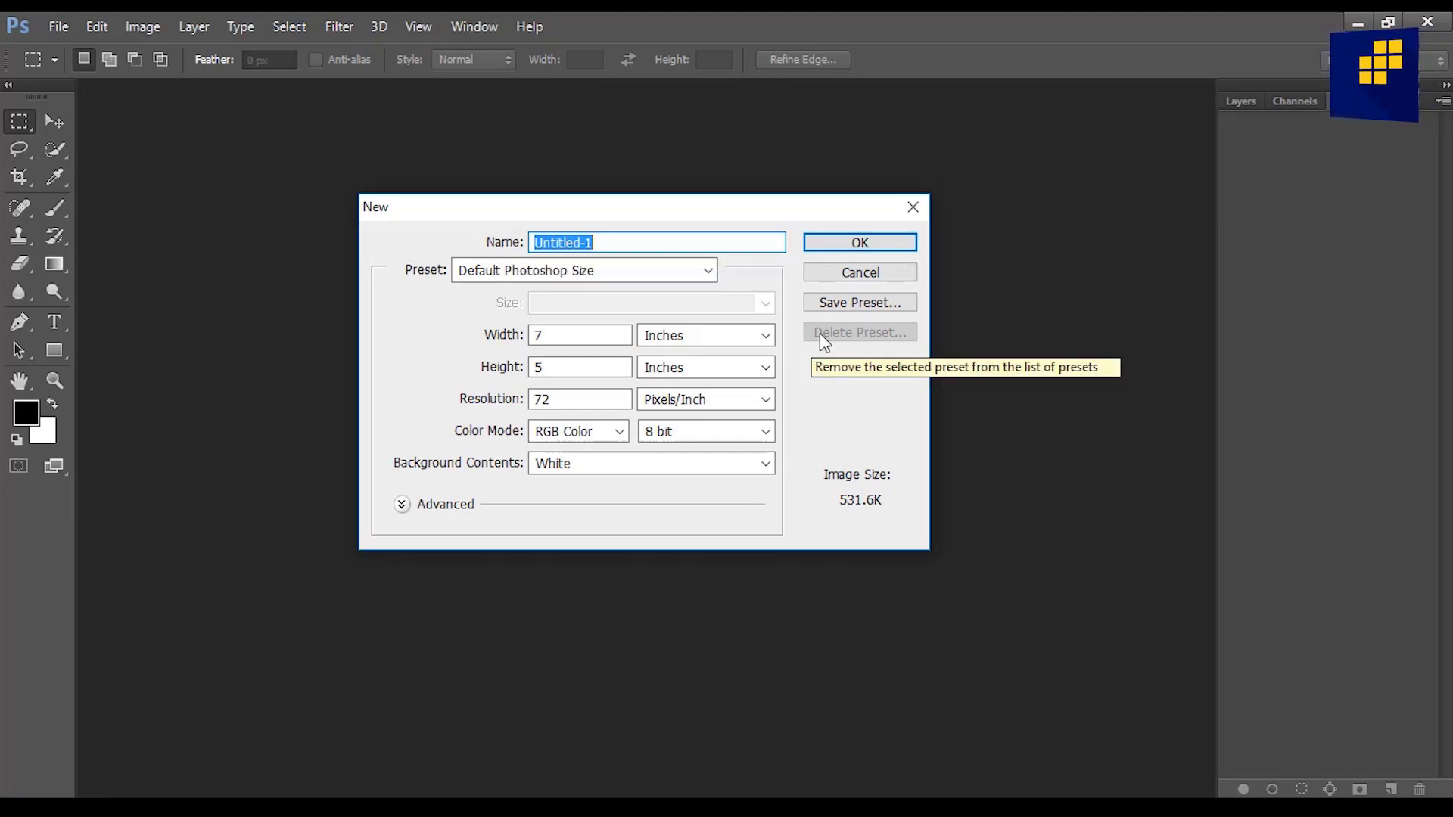
{"action": "type", "text": "Excellence"}
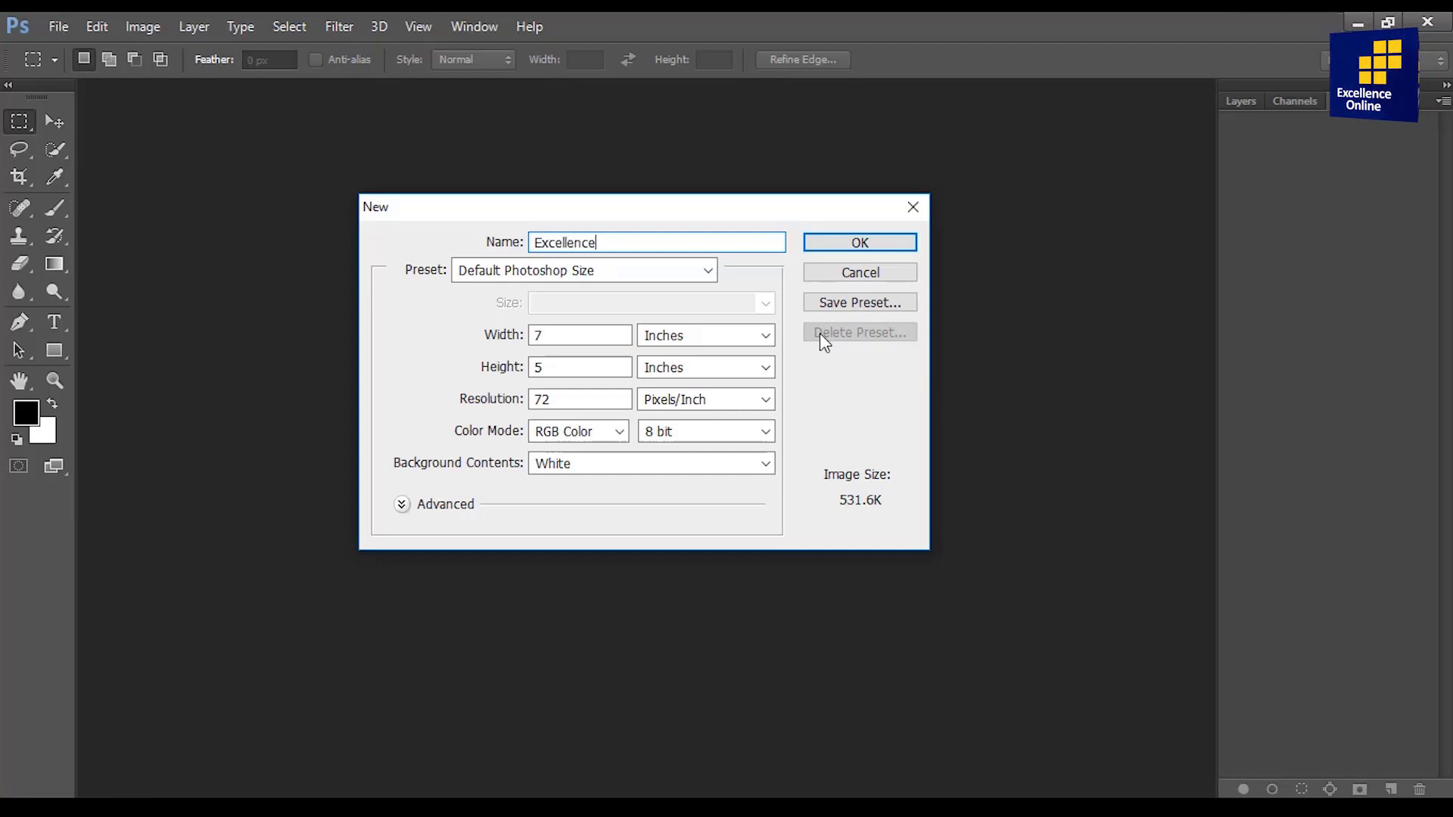
{"action": "type", "text": " onli"}
{"action": "type", "text": "ne"}
{"action": "left_click", "coordinate": [642, 274]}
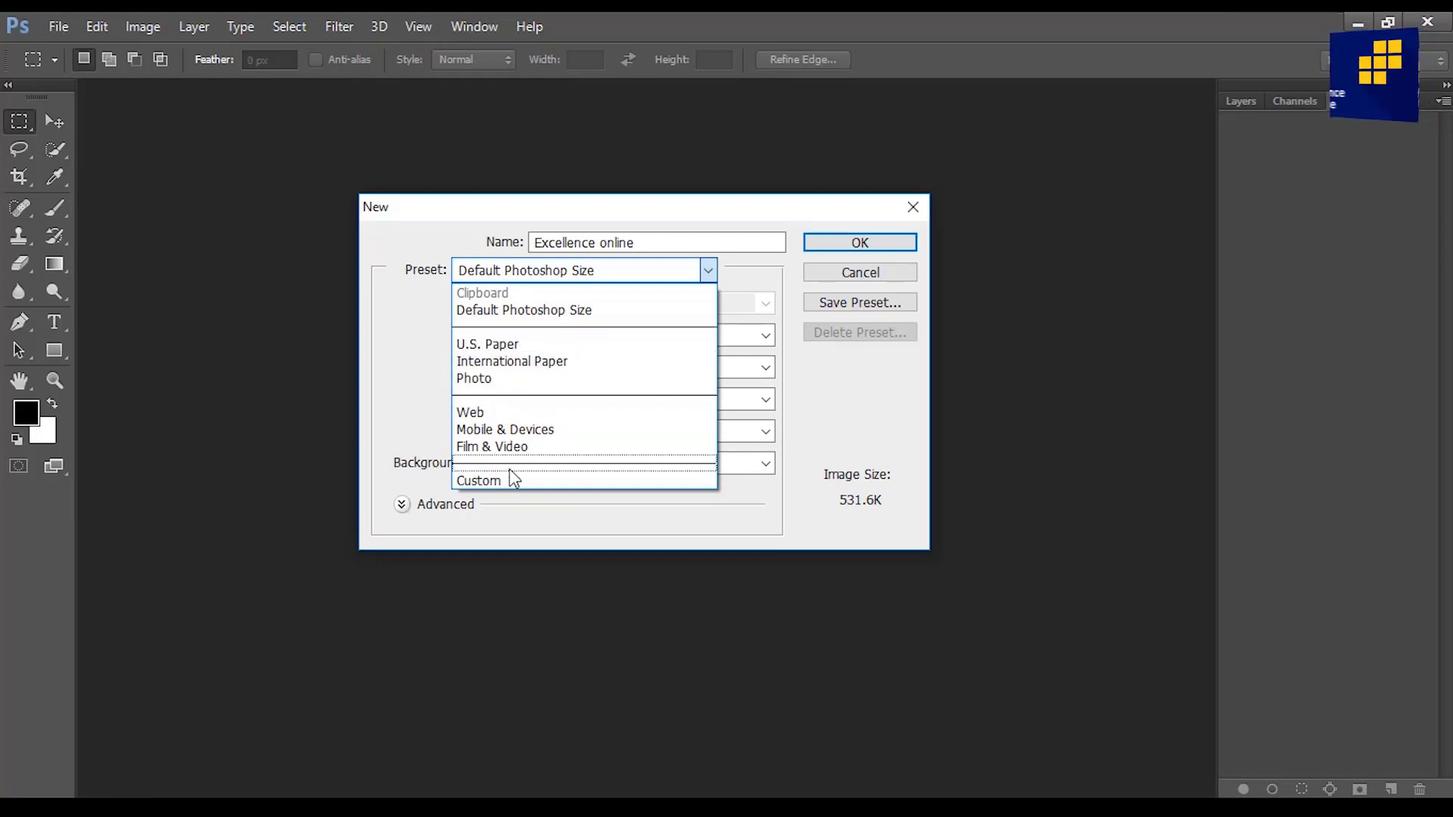
- Choose the Photo preset (3 x 2 inches, 300 pixels/inch) and view its size options
{"action": "left_click", "coordinate": [485, 384]}
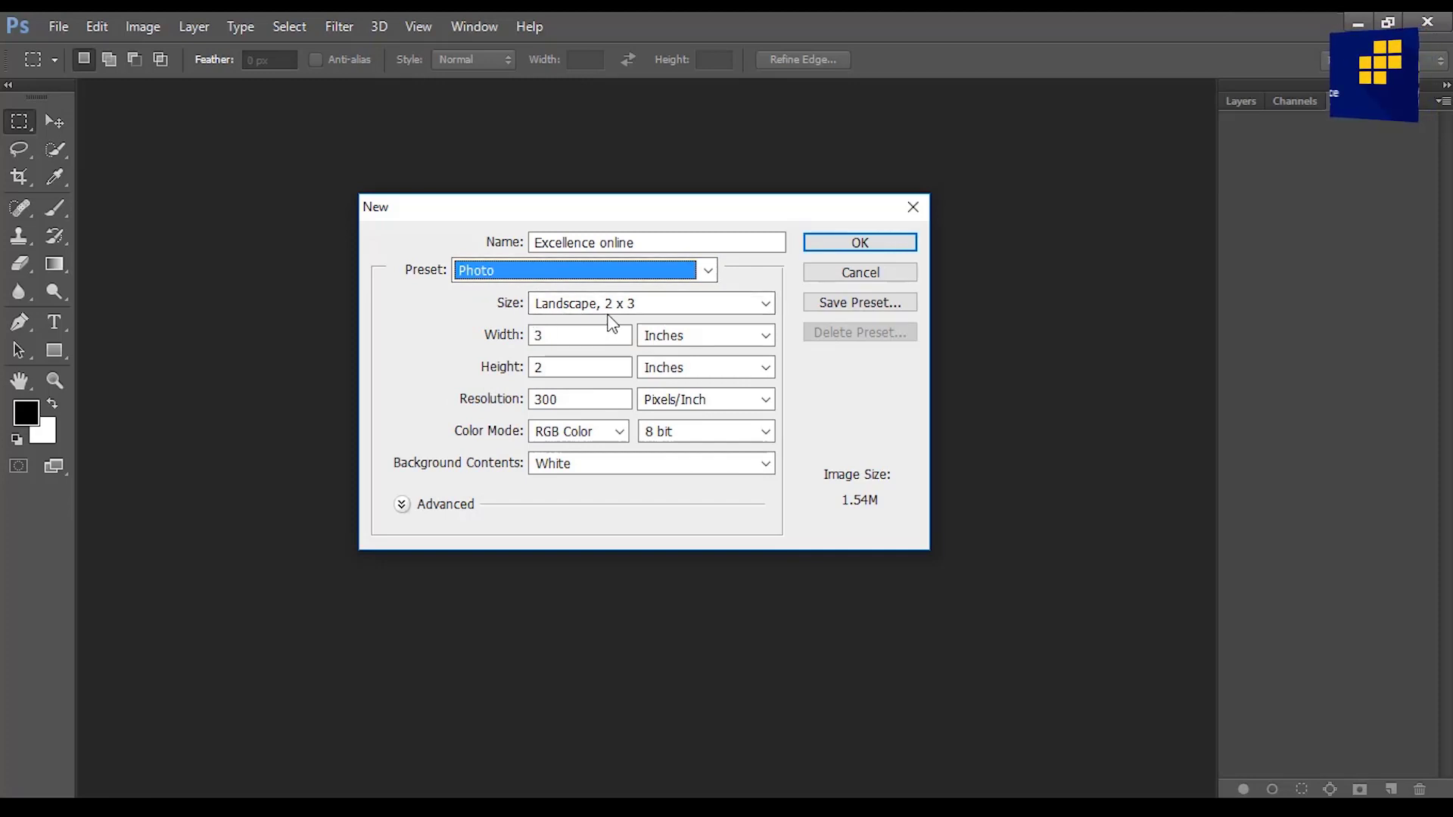
{"action": "left_click", "coordinate": [766, 303]}
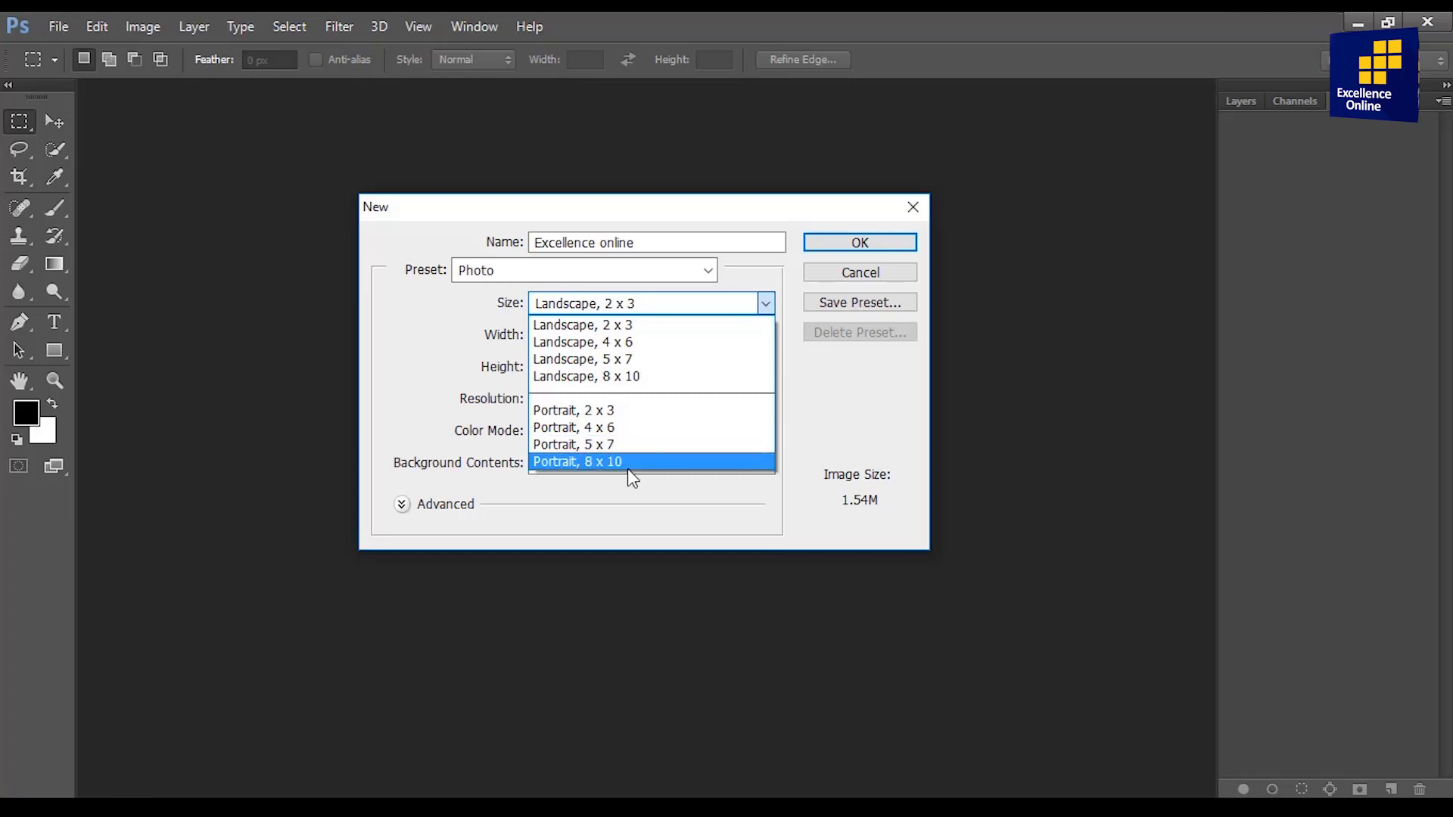
- Apply the Landscape, 5 x 7 preset (7 × 5 inches, 300 ppi), keeping units in Inches
{"action": "left_click", "coordinate": [617, 365]}
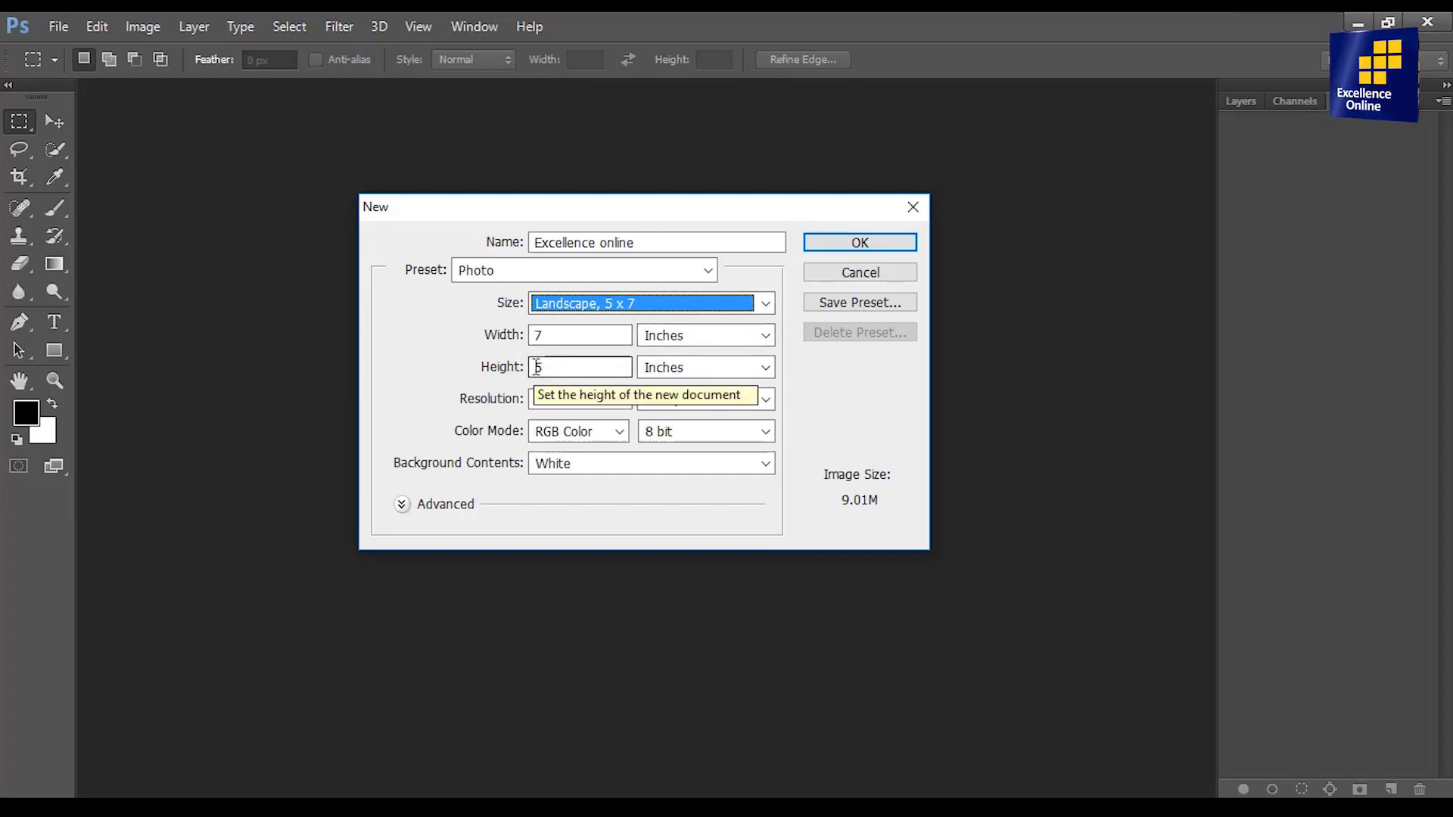
{"action": "left_click", "coordinate": [569, 367]}
{"action": "left_click", "coordinate": [566, 336]}
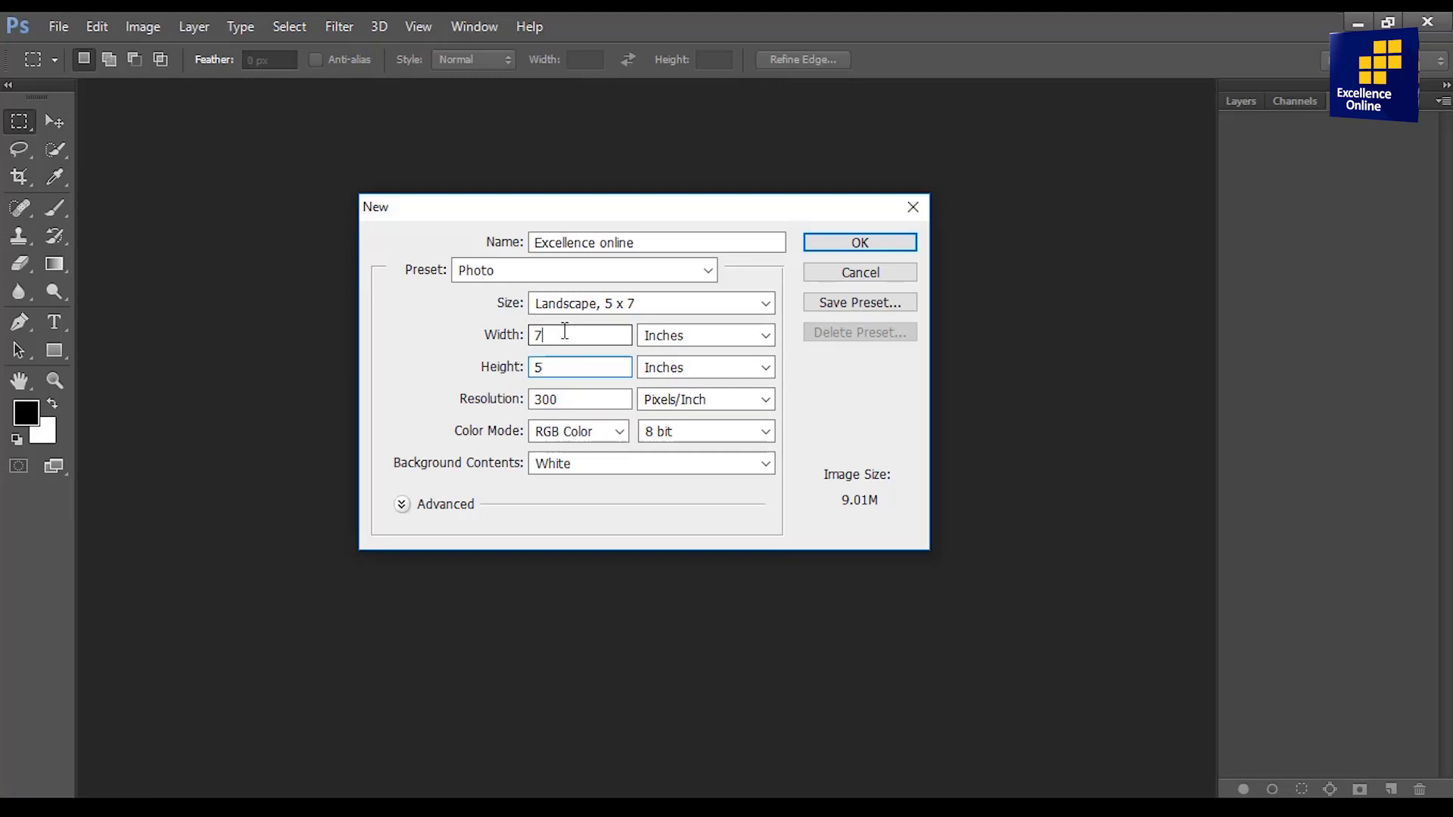
{"action": "left_click", "coordinate": [771, 340]}
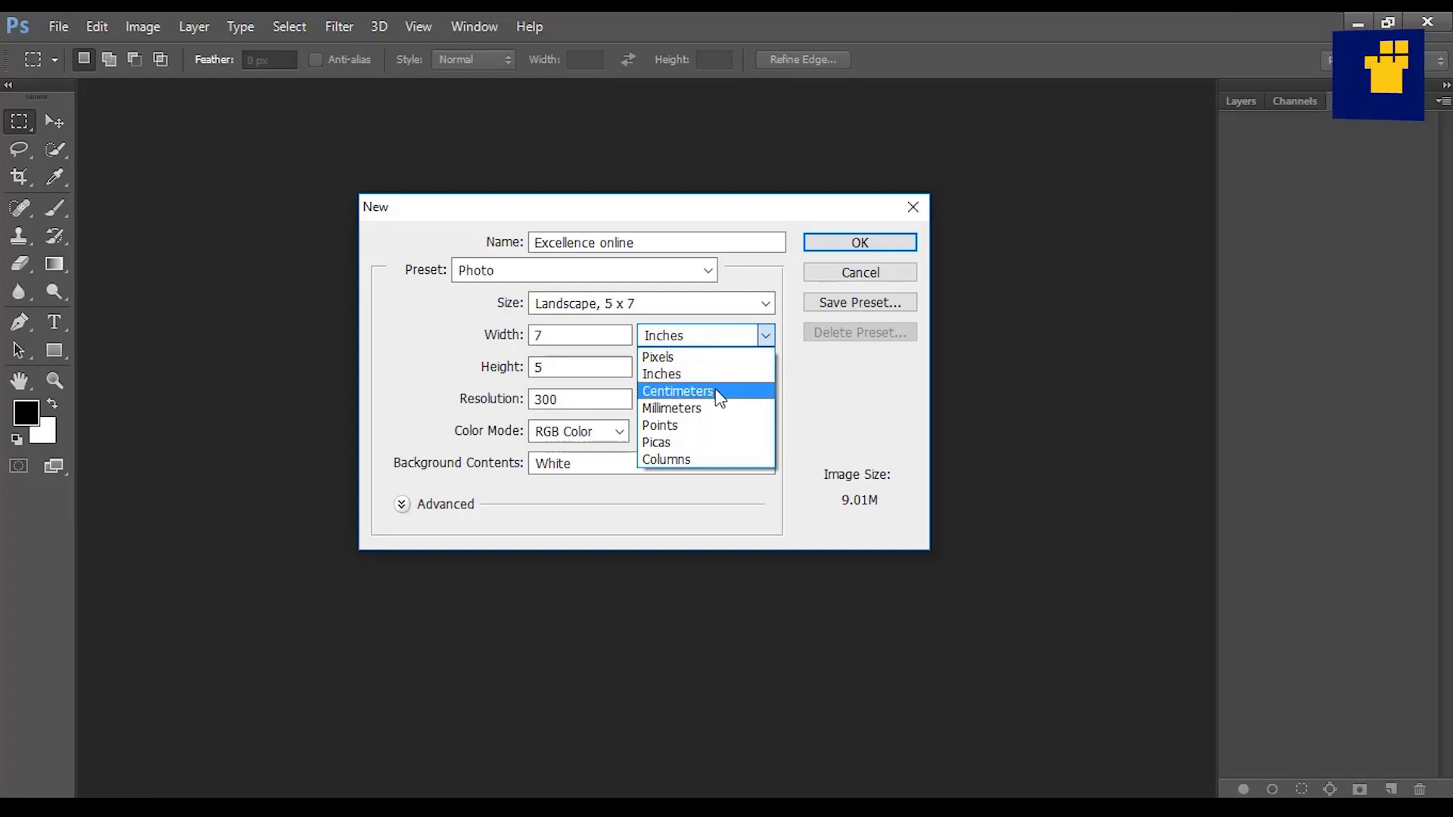
{"action": "left_click", "coordinate": [667, 375]}
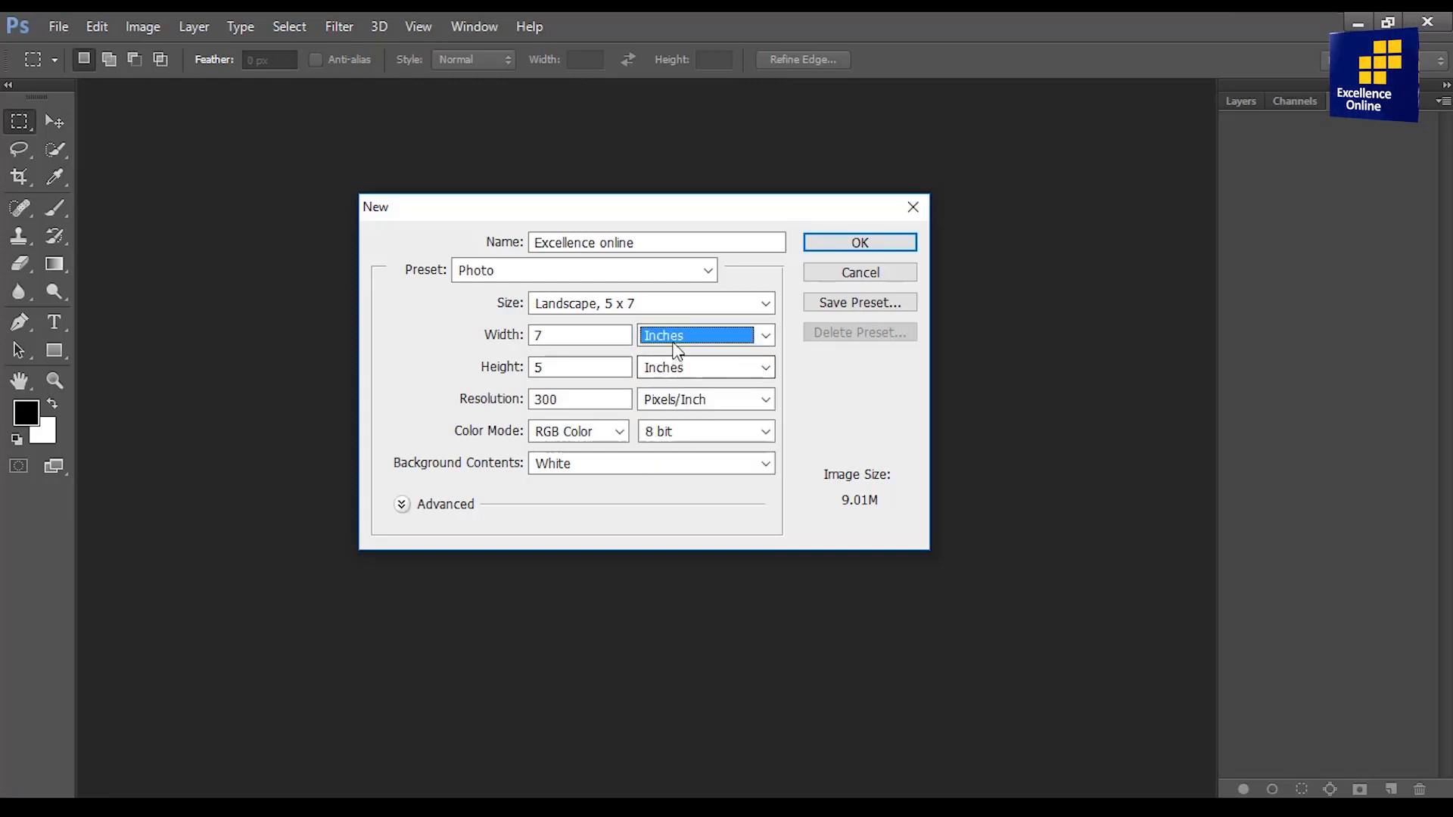
{"action": "left_click", "coordinate": [484, 399]}
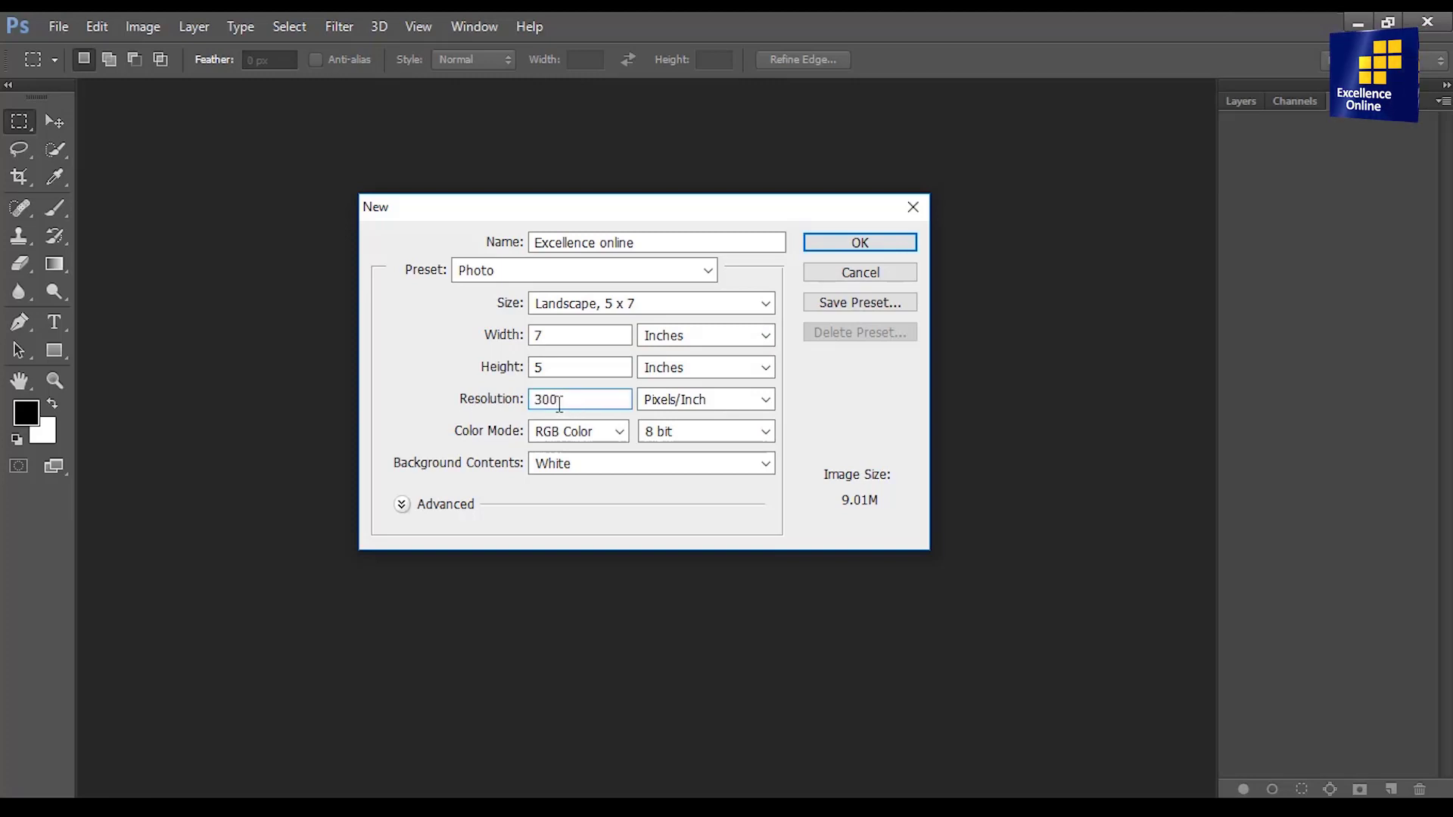
{"action": "left_click_drag", "start_coordinate": [567, 402], "coordinate": [529, 401]}
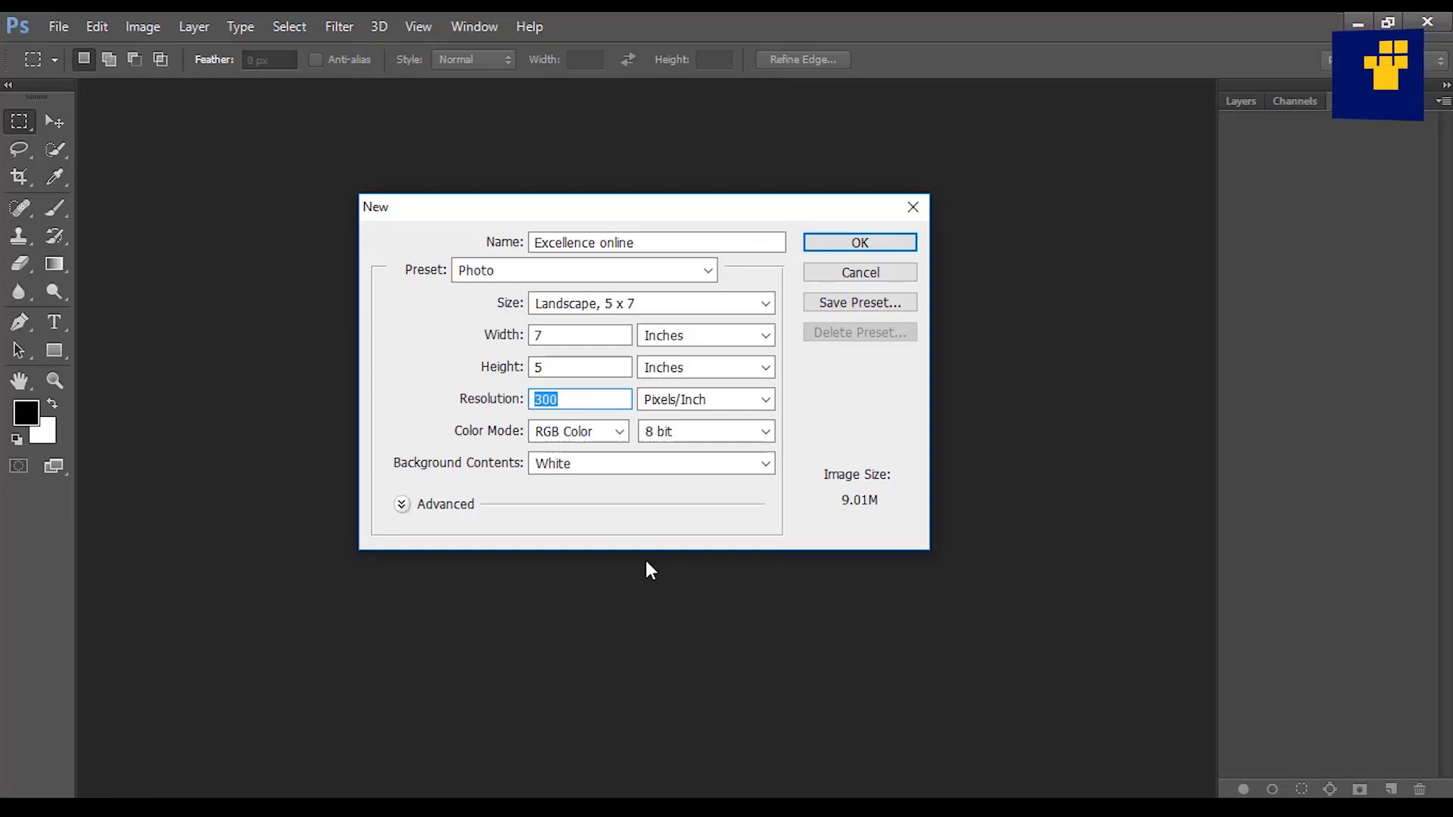
- Try changing the document resolution to 72 pixels/inch
{"action": "type", "text": "900"}
{"action": "key", "text": "BackSpace"}
{"action": "key", "text": "BackSpace"}
{"action": "key", "text": "BackSpace"}
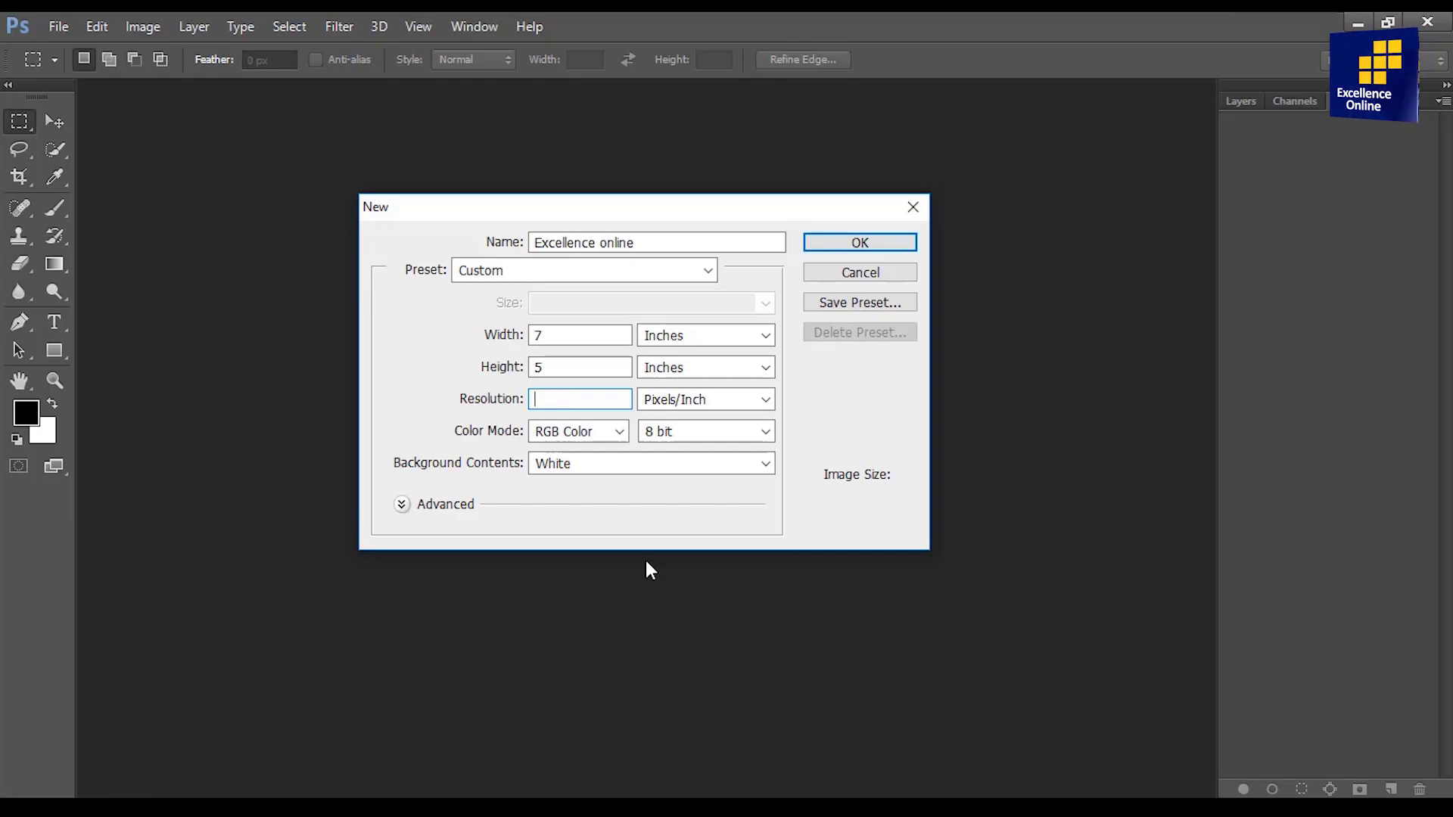
{"action": "type", "text": "300"}
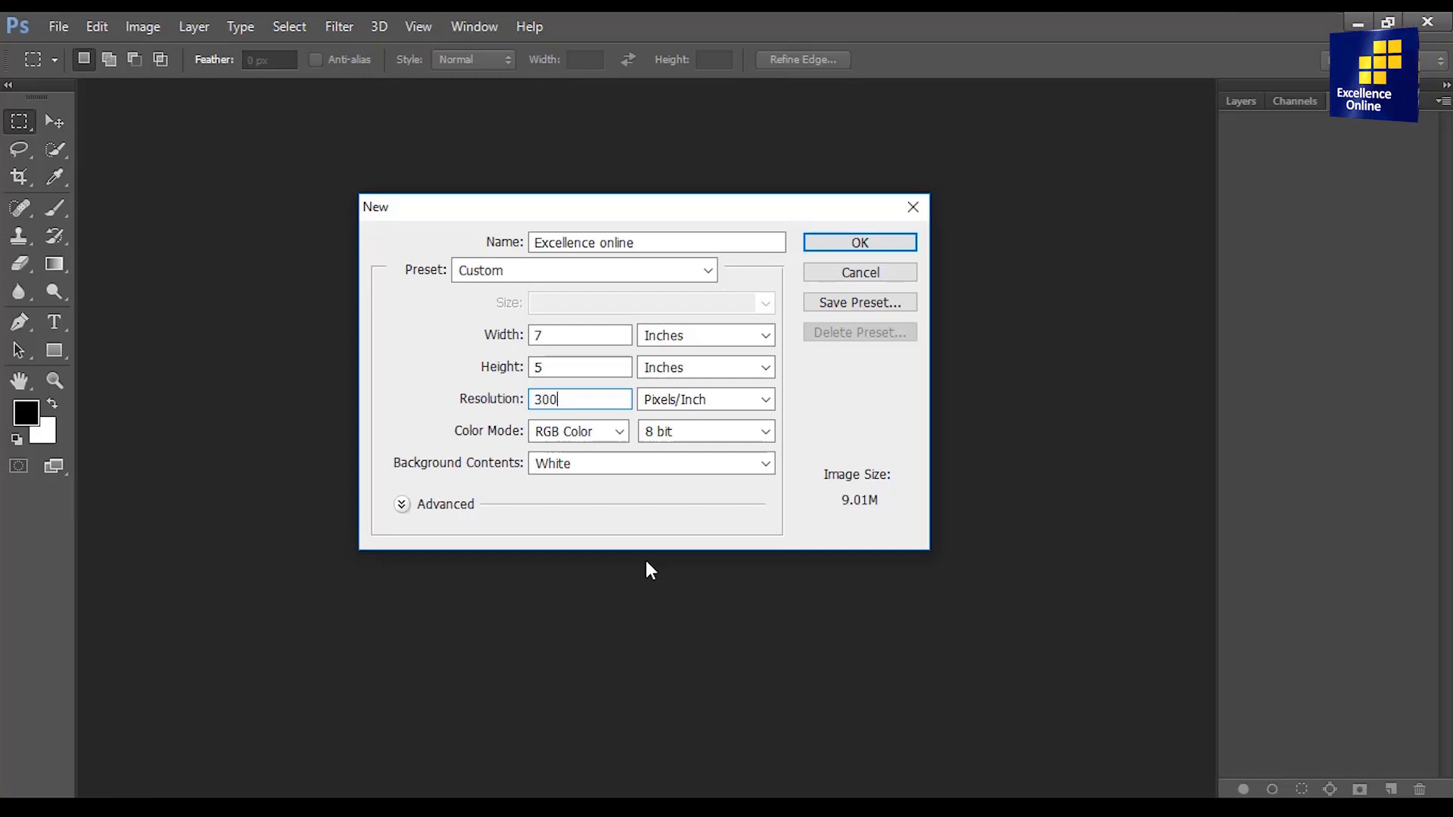
{"action": "key", "text": "BackSpace"}
{"action": "key", "text": "BackSpace"}
{"action": "key", "text": "BackSpace"}
{"action": "type", "text": "72"}
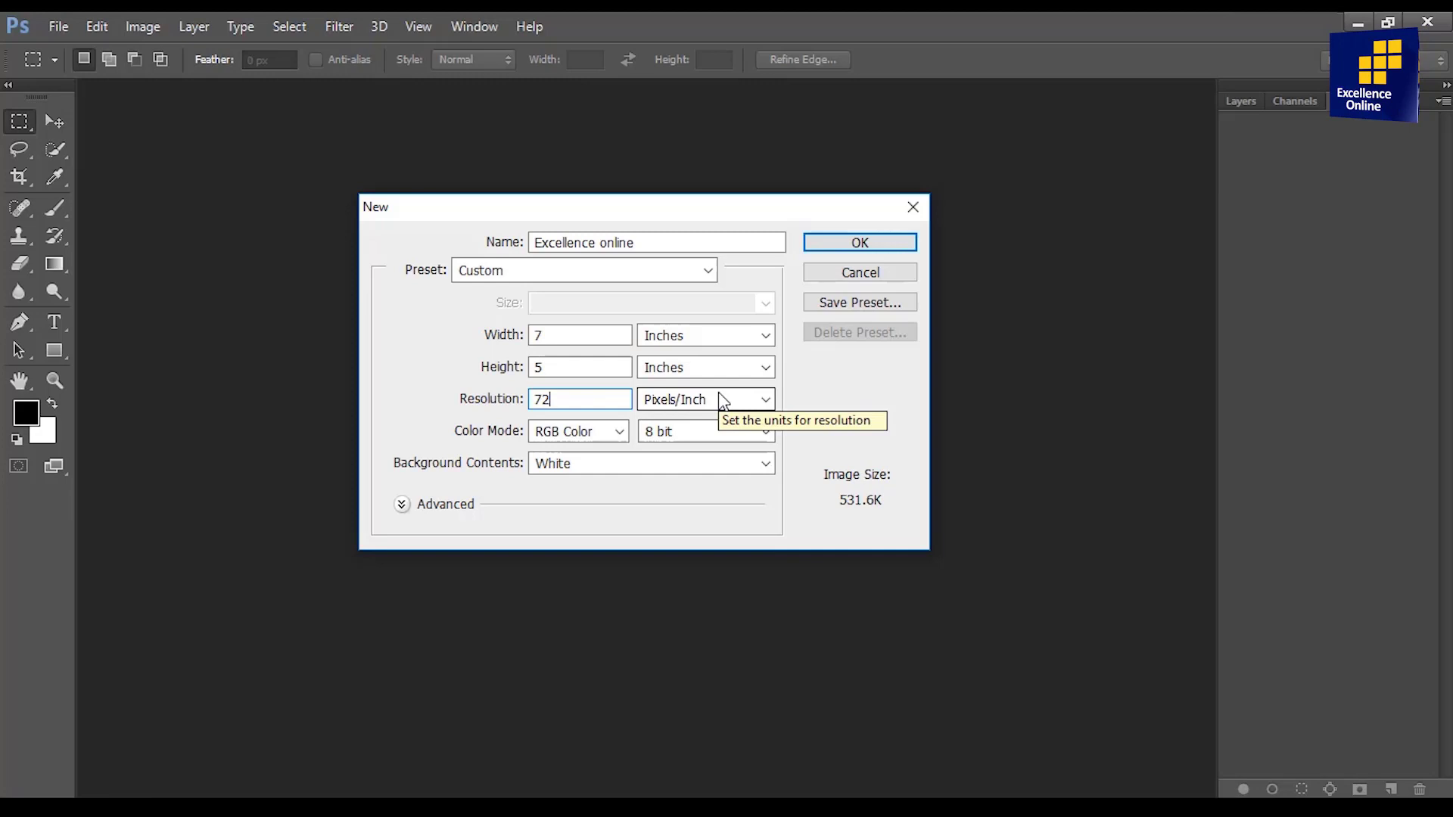
- Leave the preset as Custom and re-enter a resolution of 300 pixels/inch
{"action": "left_click", "coordinate": [707, 270]}
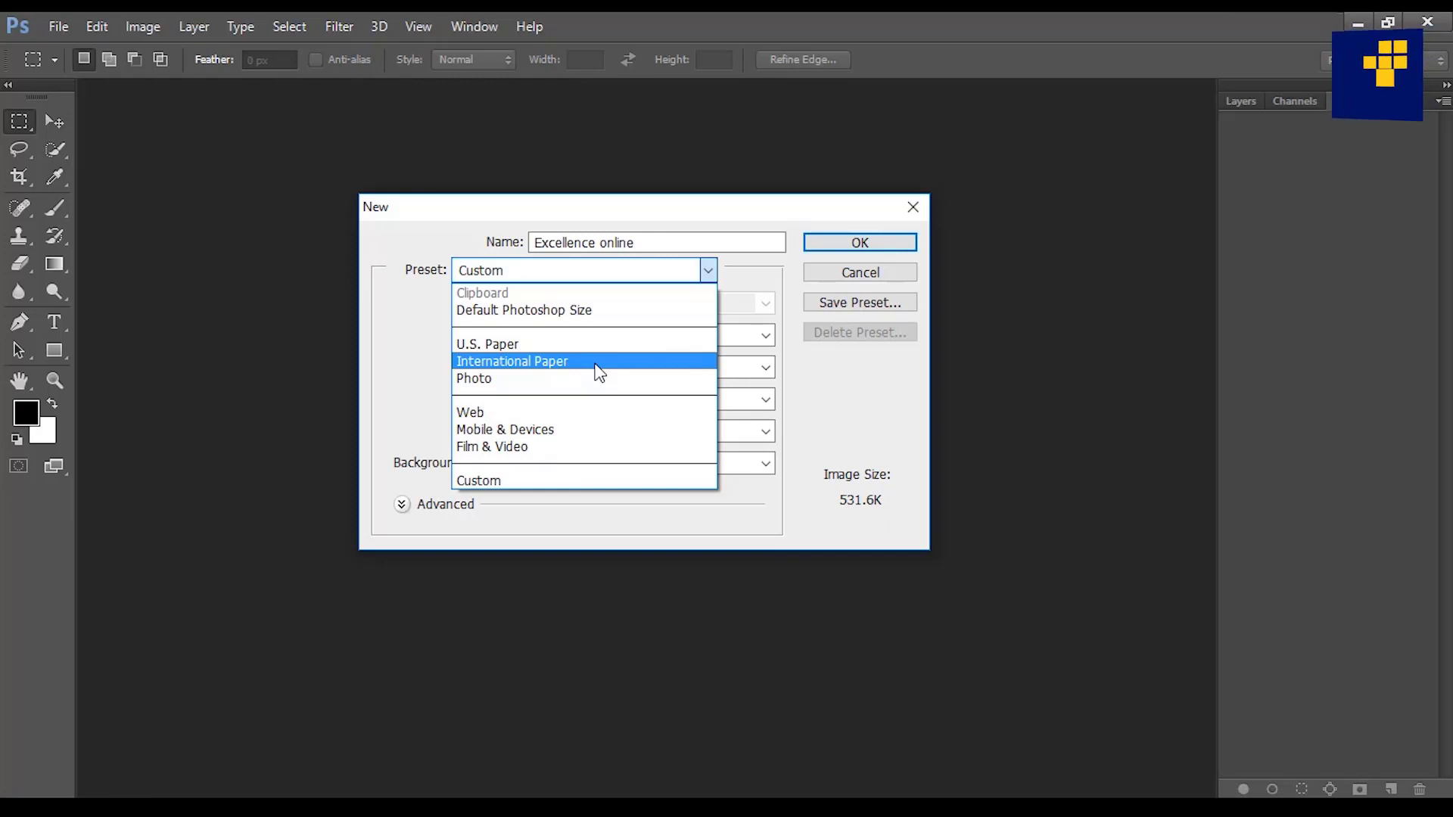
{"action": "left_click", "coordinate": [819, 394]}
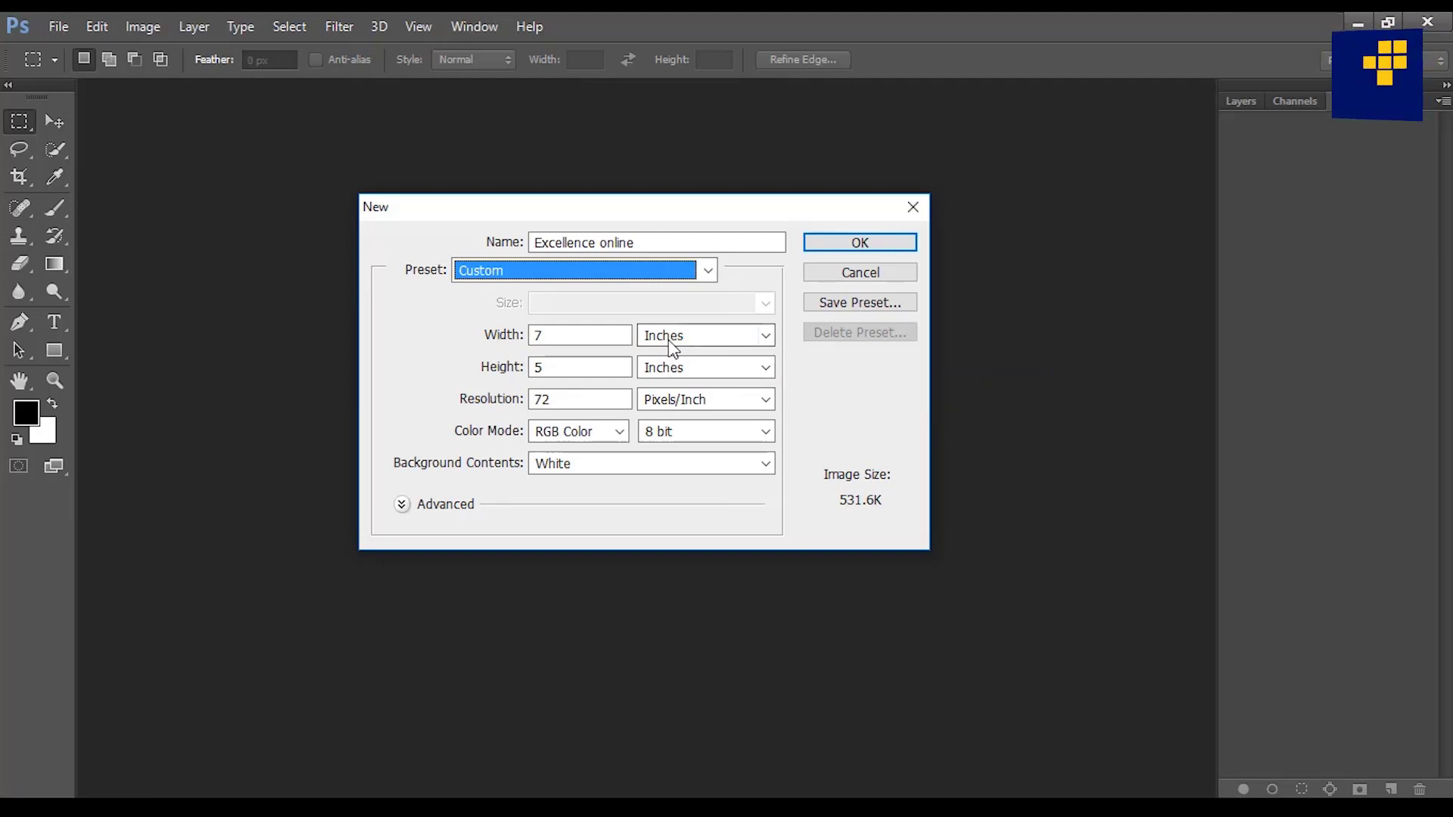
{"action": "left_click_drag", "start_coordinate": [573, 399], "coordinate": [531, 399]}
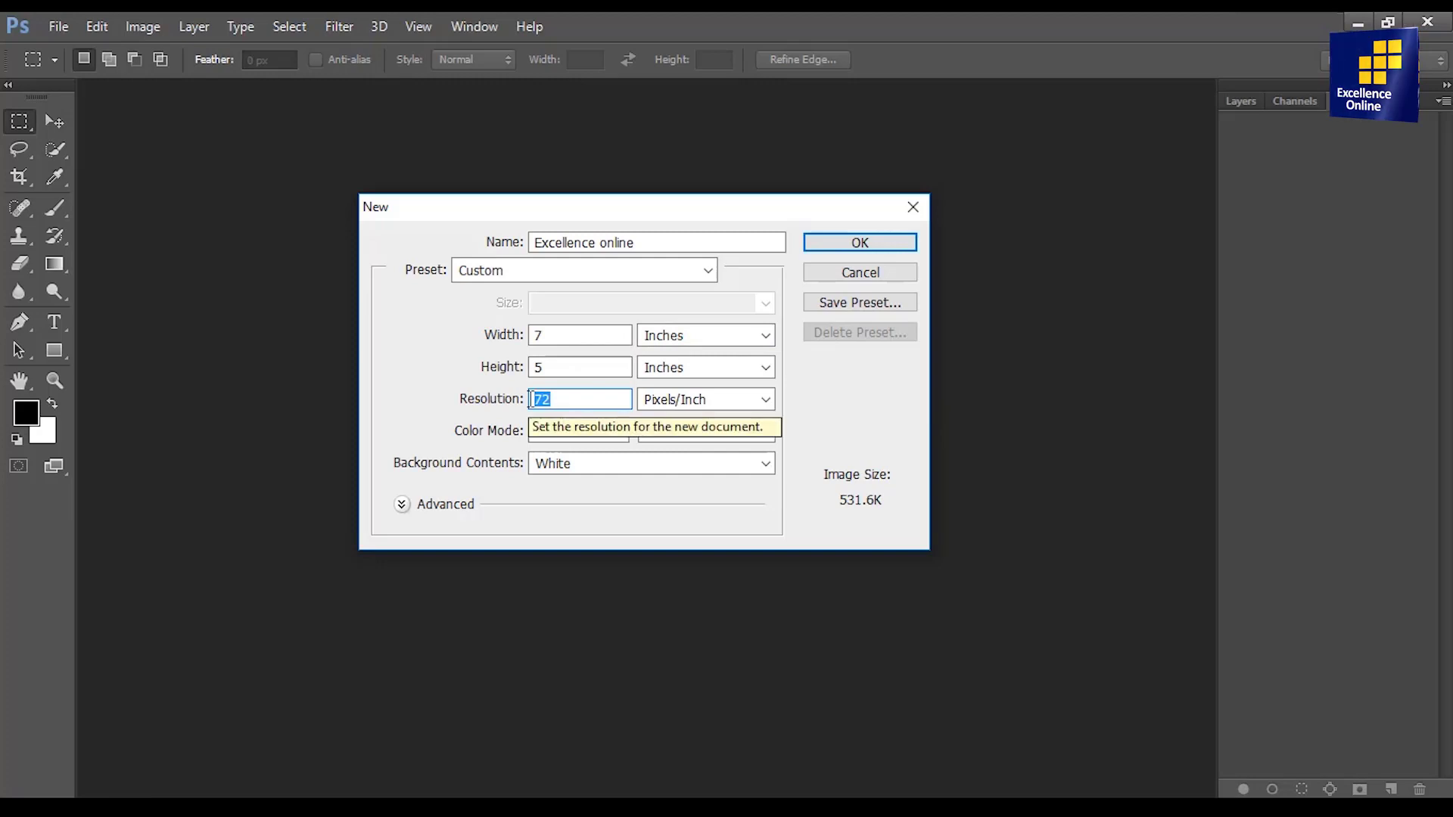
{"action": "type", "text": "300"}
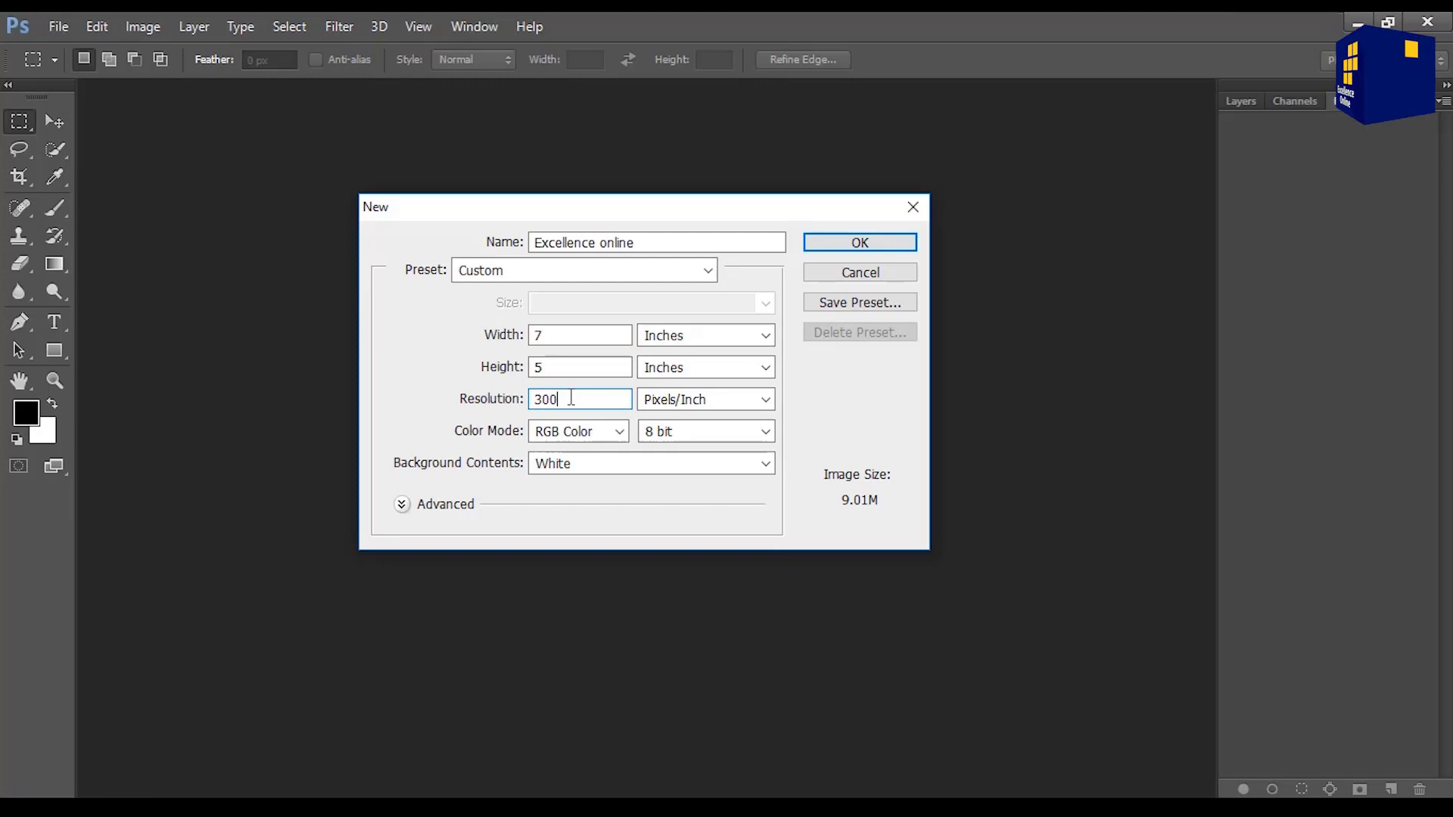
{"action": "left_click_drag", "start_coordinate": [572, 397], "coordinate": [533, 406]}
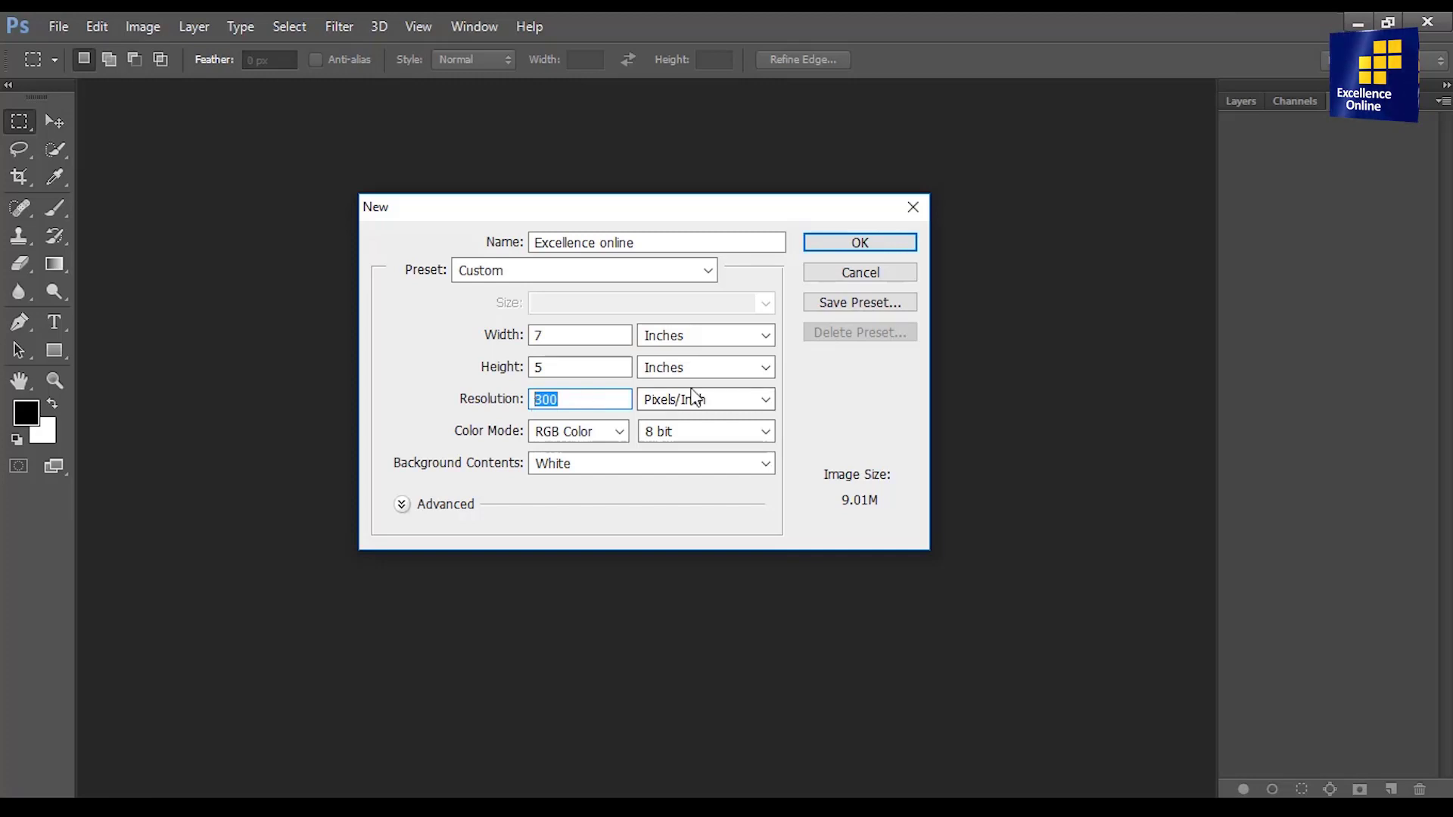
{"action": "left_click", "coordinate": [765, 335]}
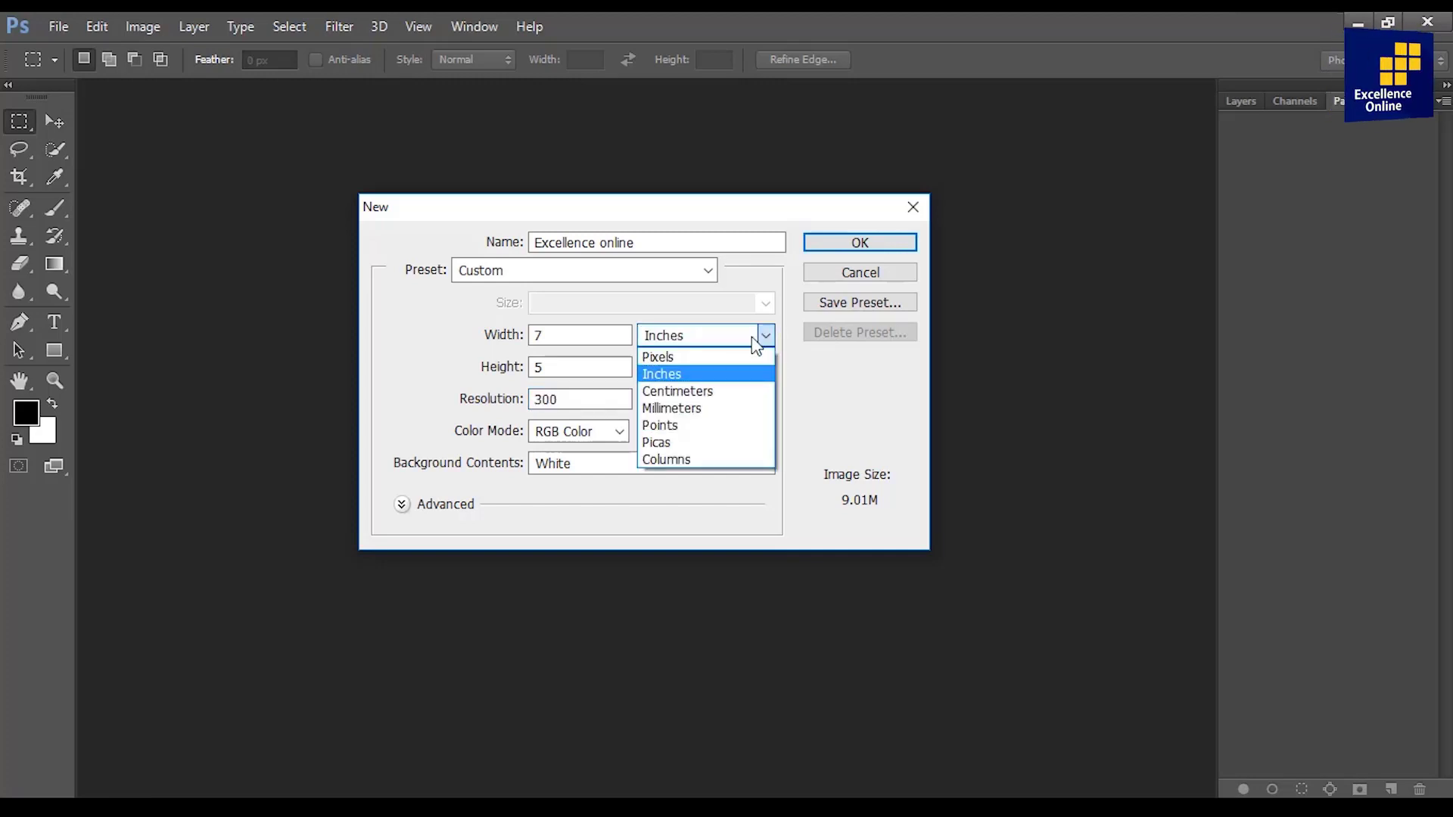
{"action": "left_click", "coordinate": [687, 373]}
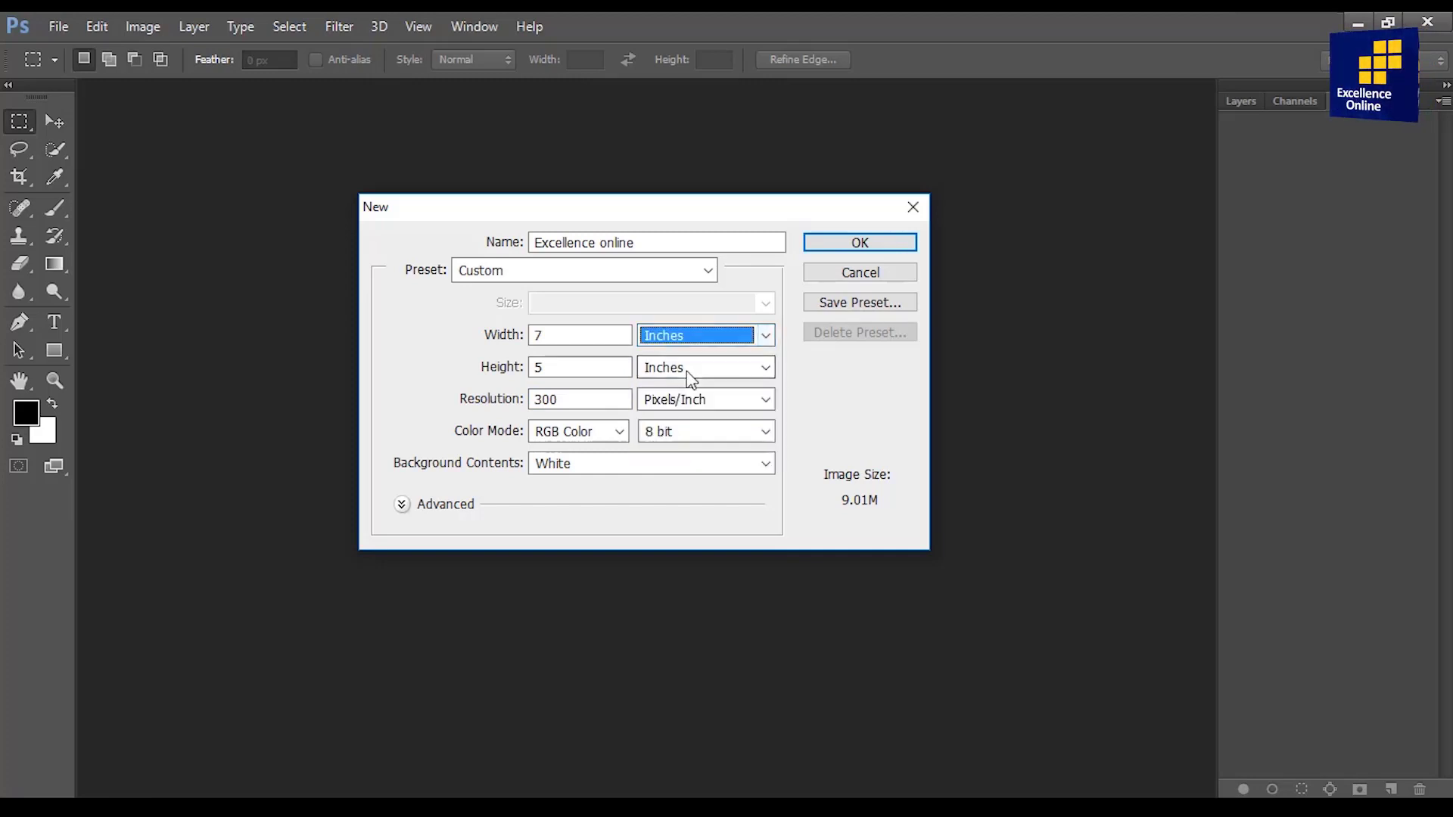
{"action": "left_click", "coordinate": [731, 349]}
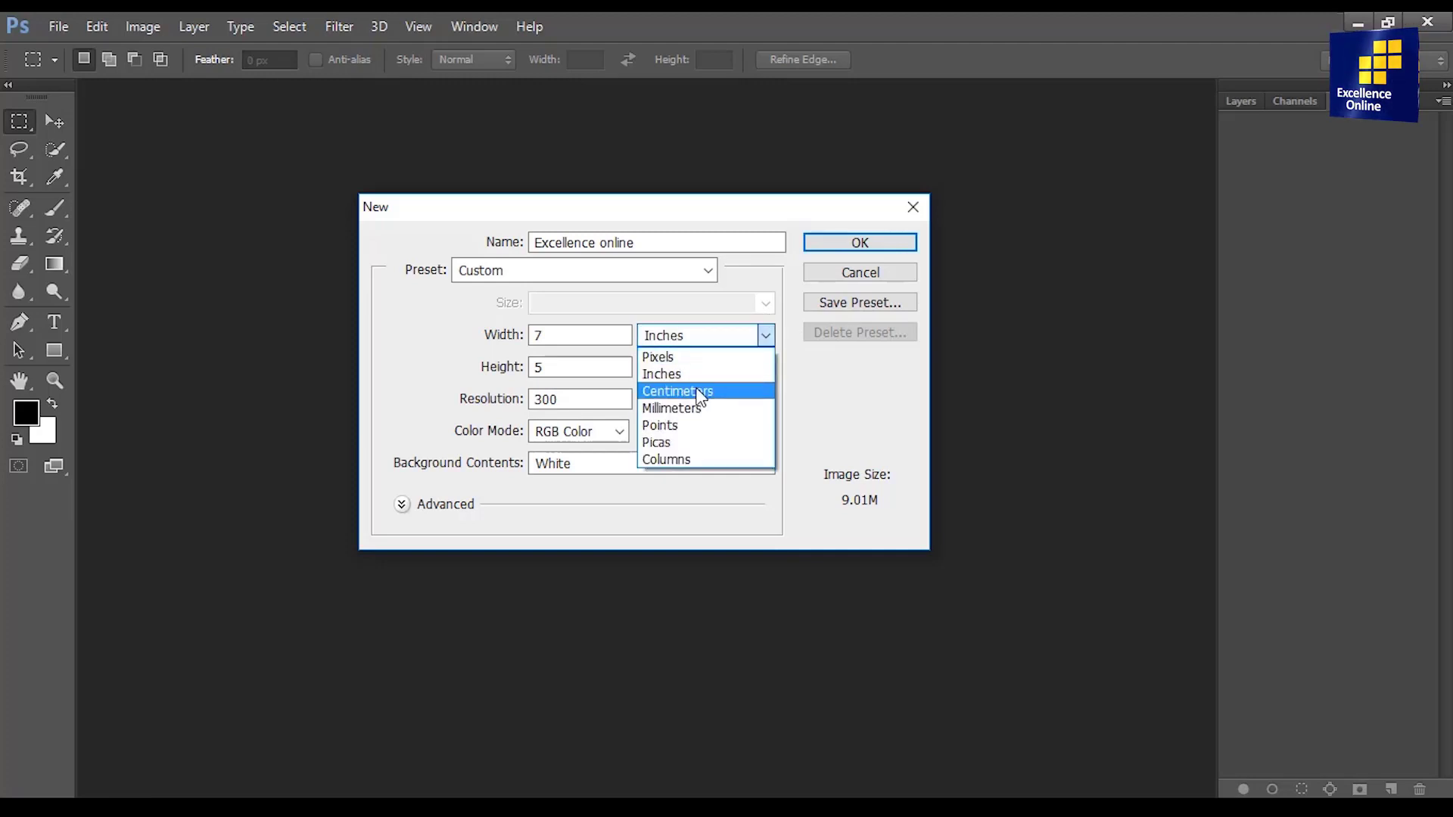
{"action": "left_click", "coordinate": [697, 359]}
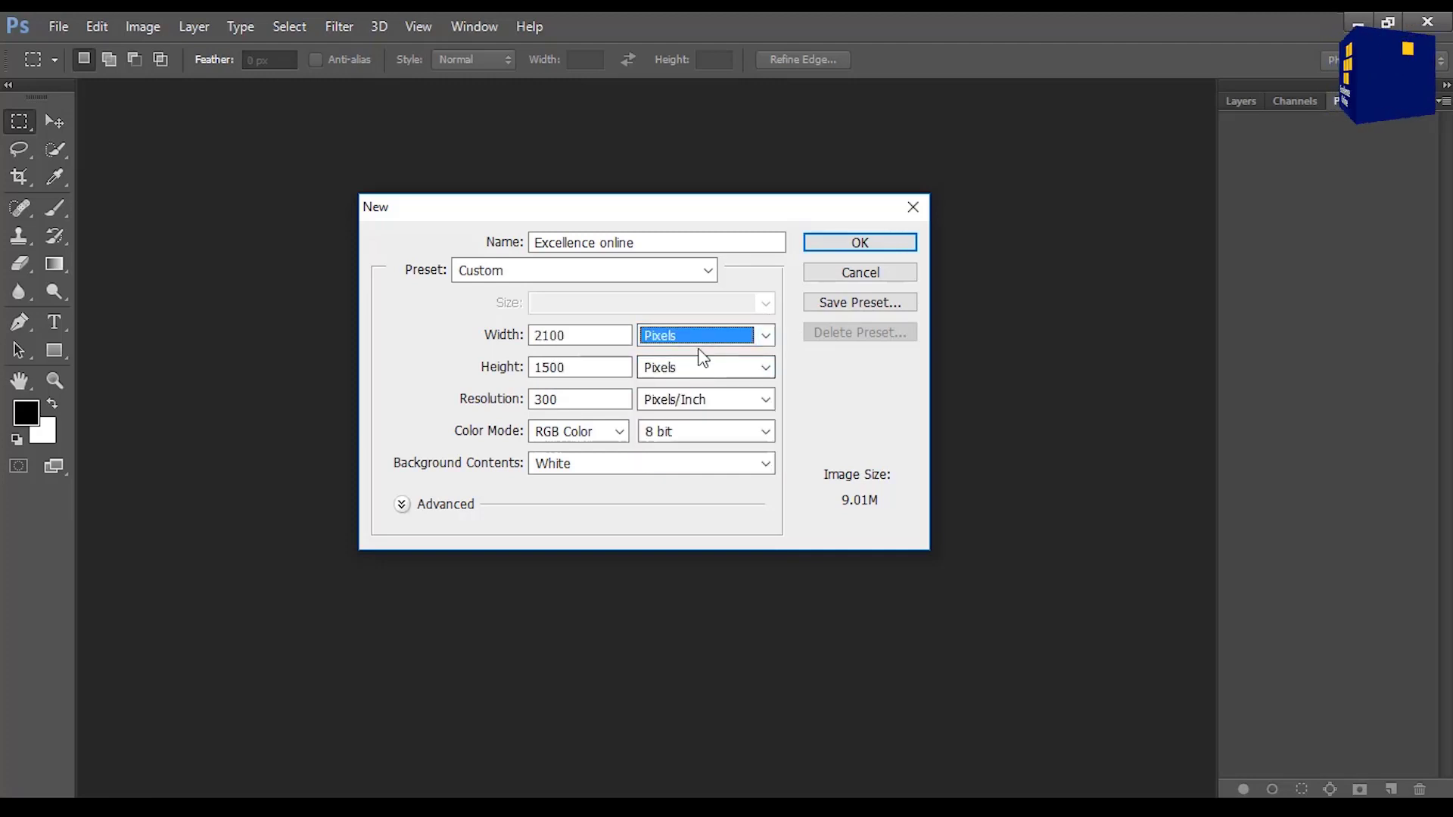
{"action": "left_click", "coordinate": [697, 341]}
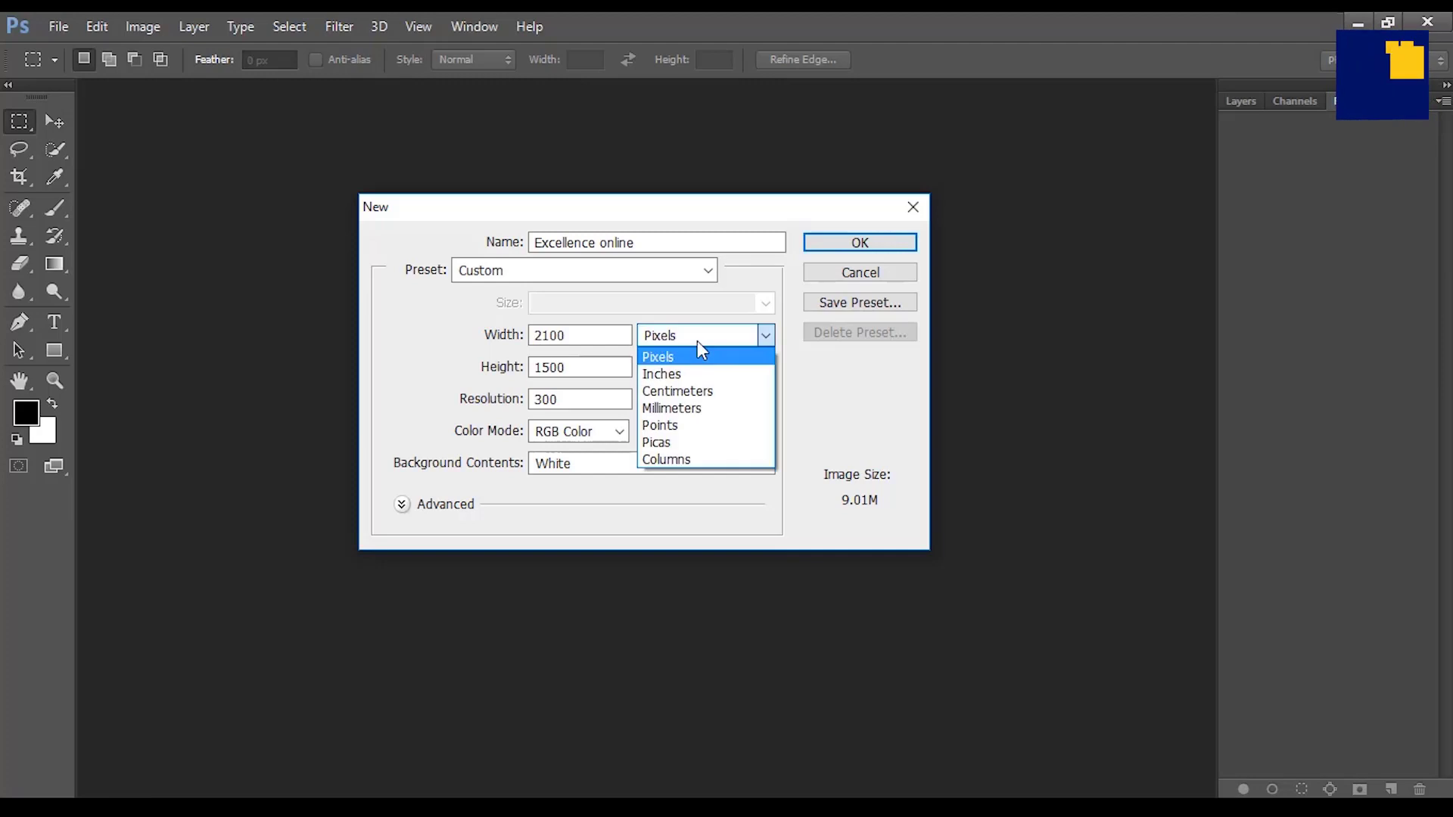
{"action": "left_click", "coordinate": [673, 373]}
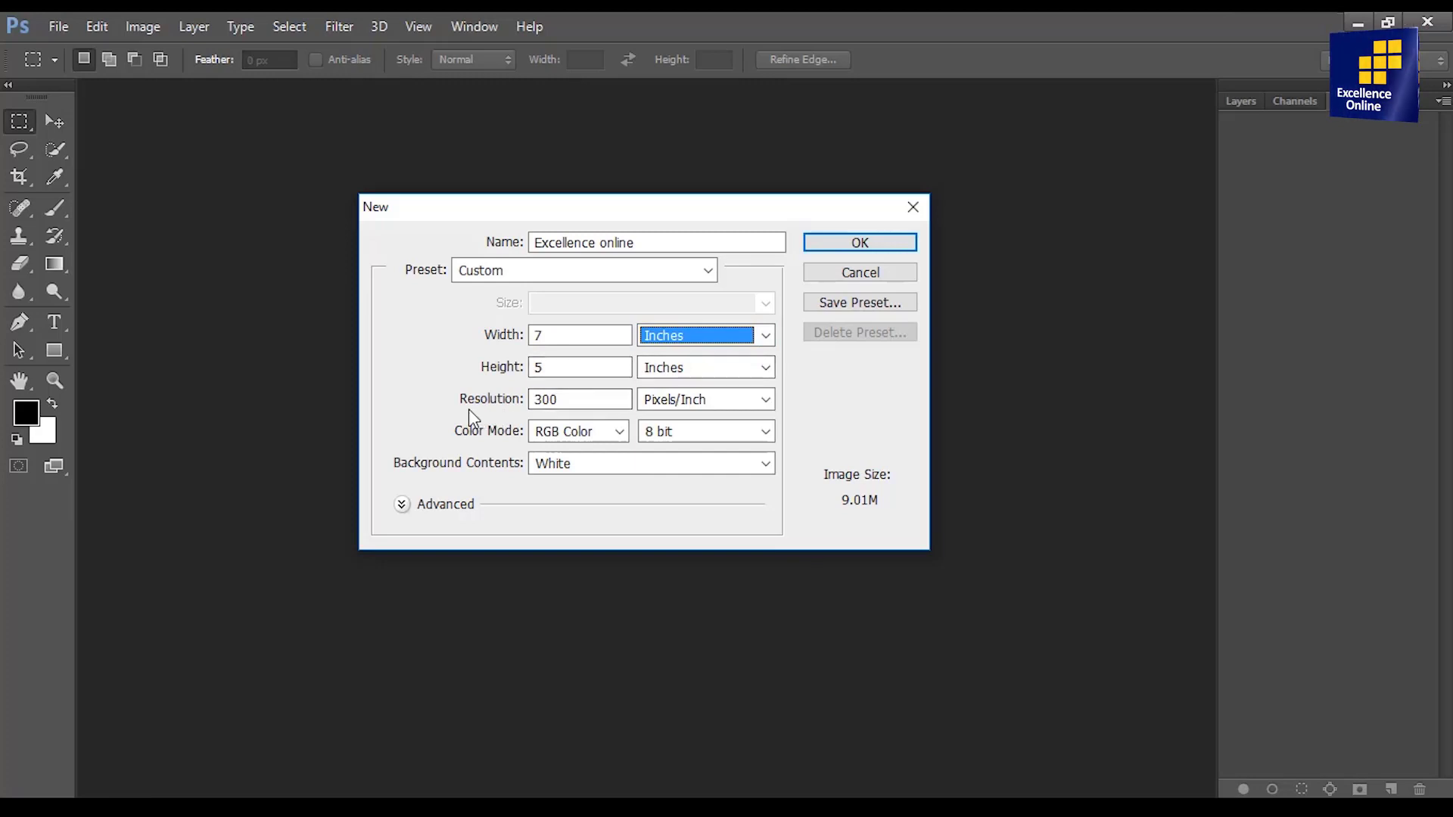
{"action": "left_click_drag", "start_coordinate": [563, 400], "coordinate": [529, 402]}
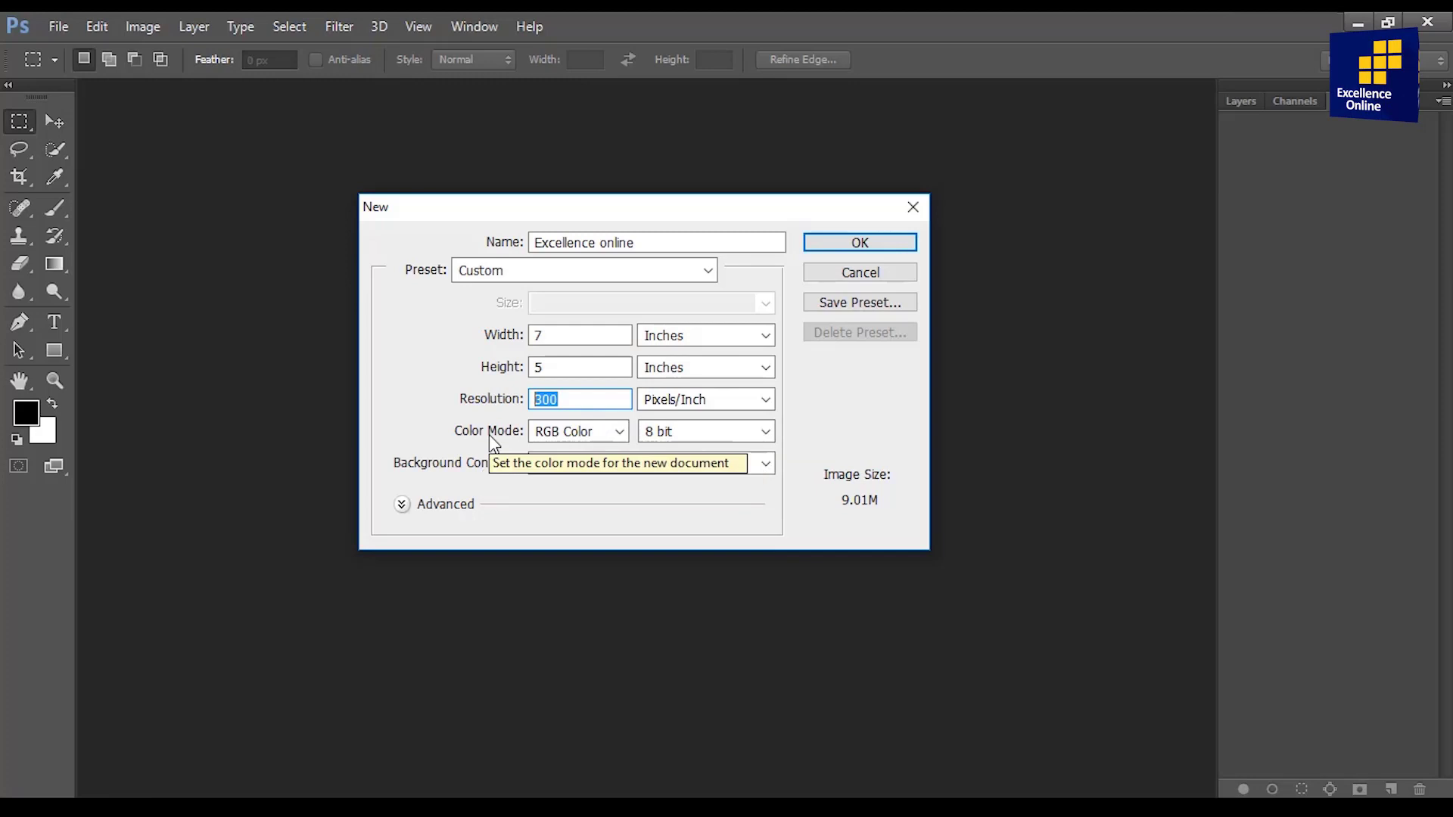
{"action": "left_click", "coordinate": [621, 431]}
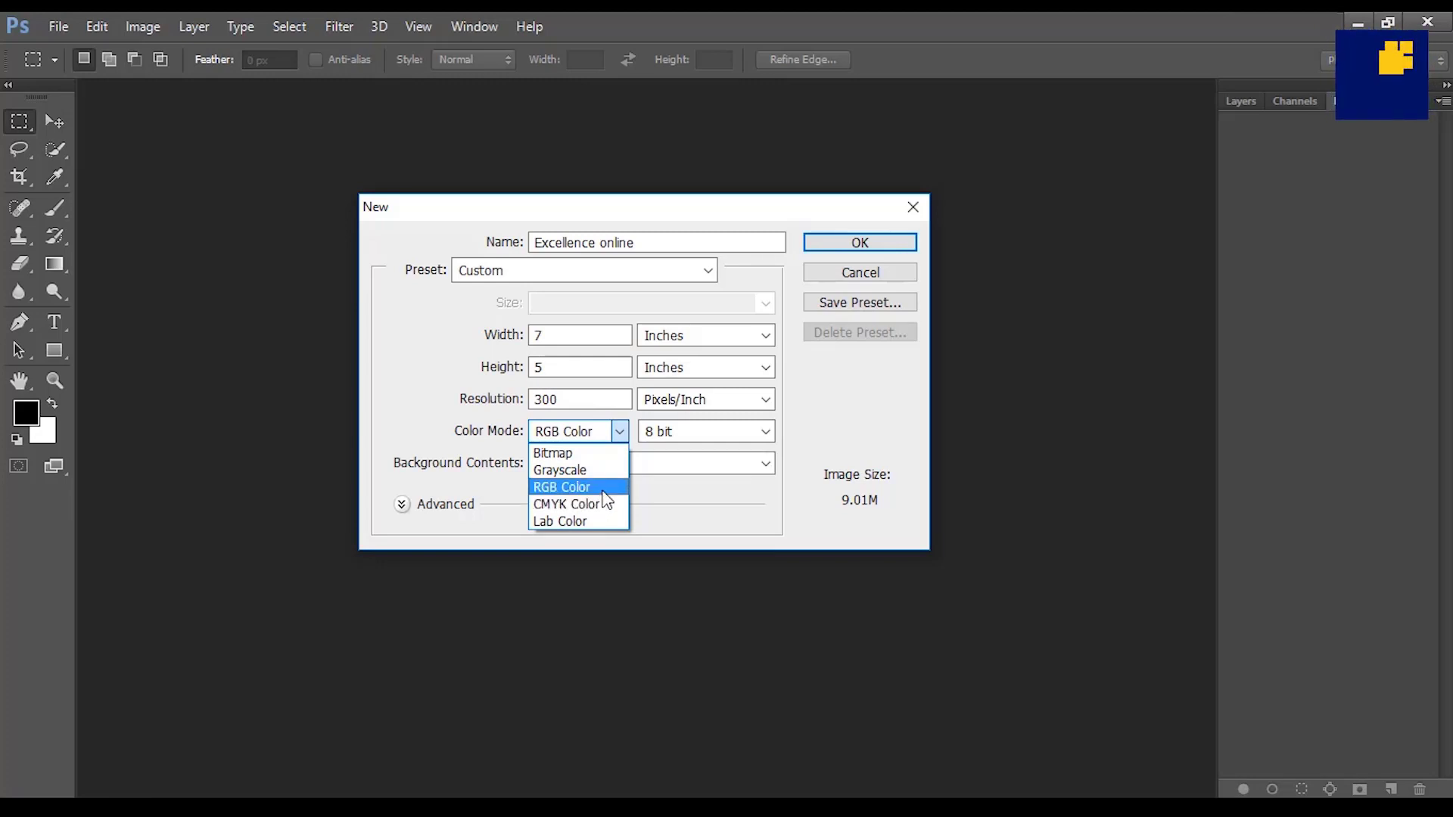
{"action": "left_click", "coordinate": [604, 489]}
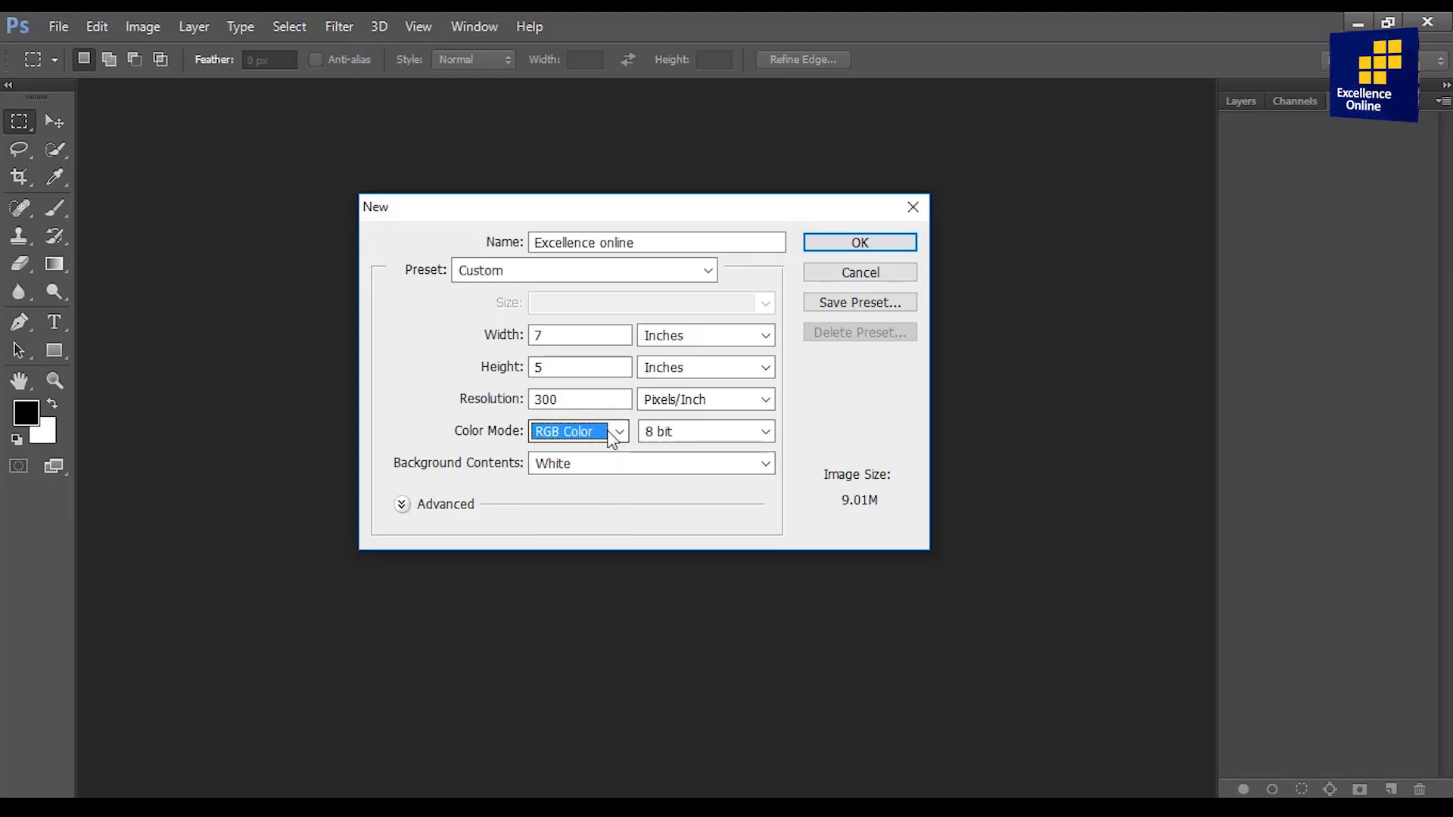
{"action": "left_click", "coordinate": [710, 433]}
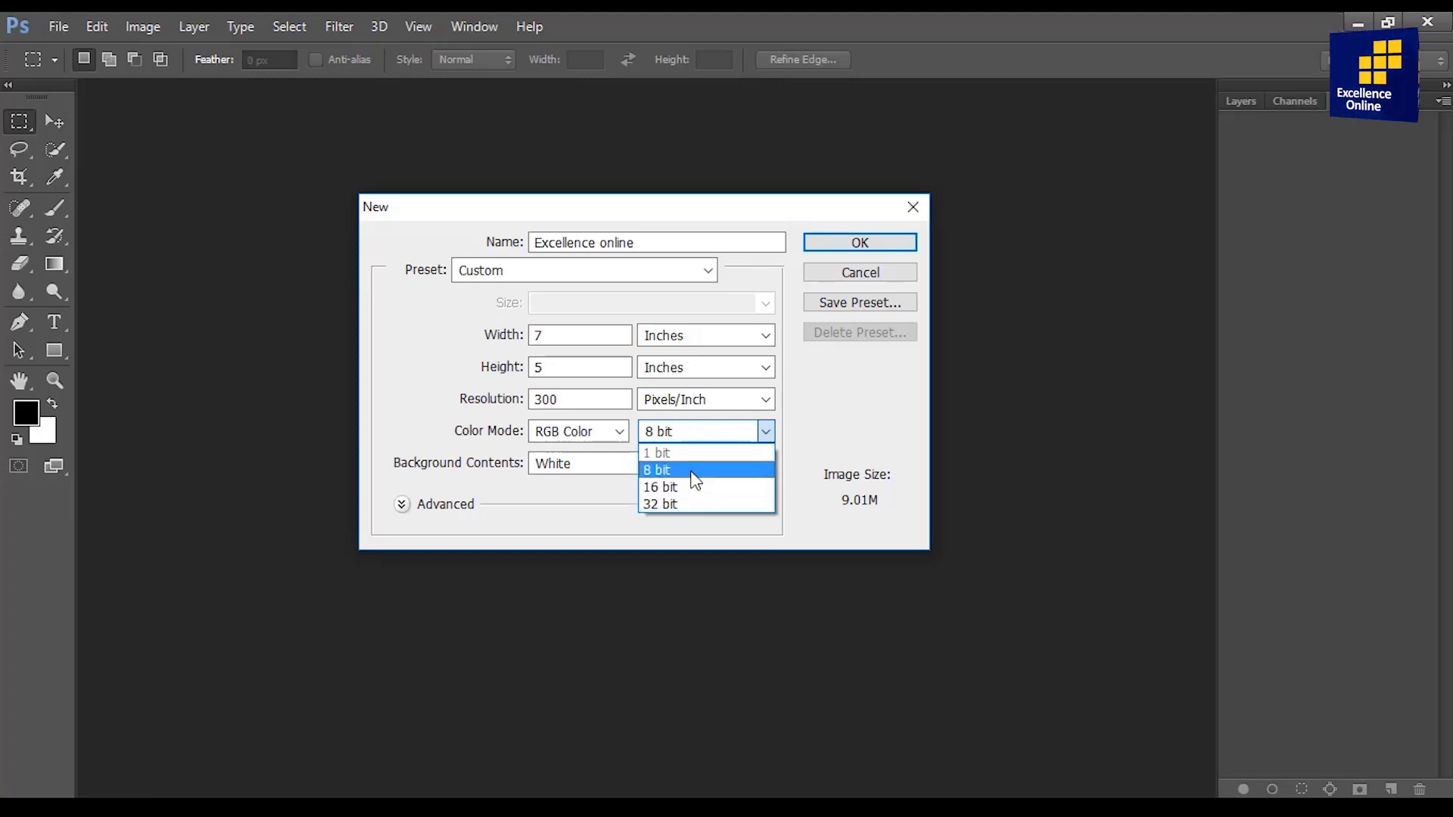
{"action": "left_click", "coordinate": [691, 473]}
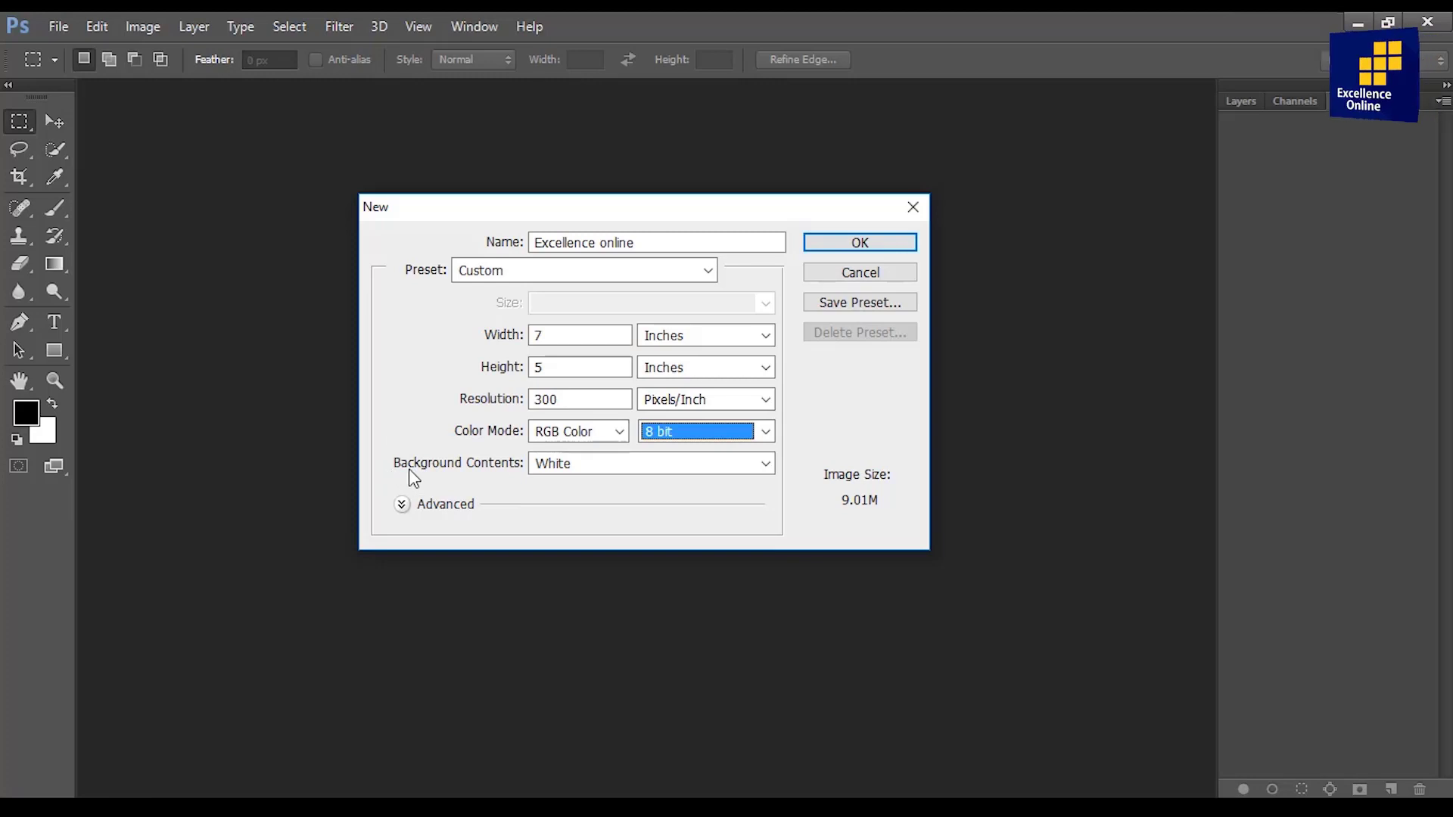
- Keep White background contents and expand Advanced to show sRGB and Square Pixels
{"action": "left_click", "coordinate": [753, 464]}
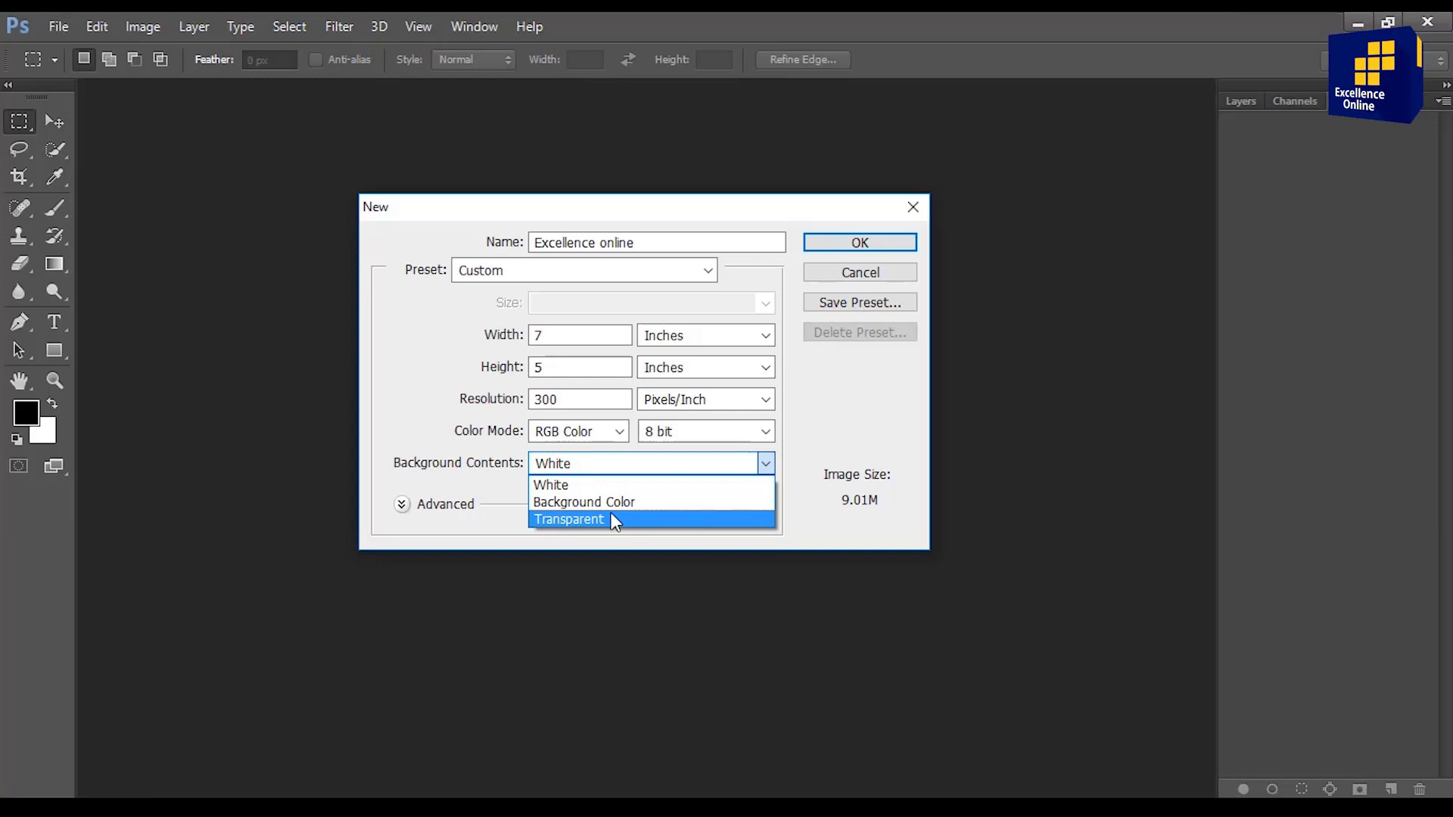
{"action": "left_click", "coordinate": [616, 490]}
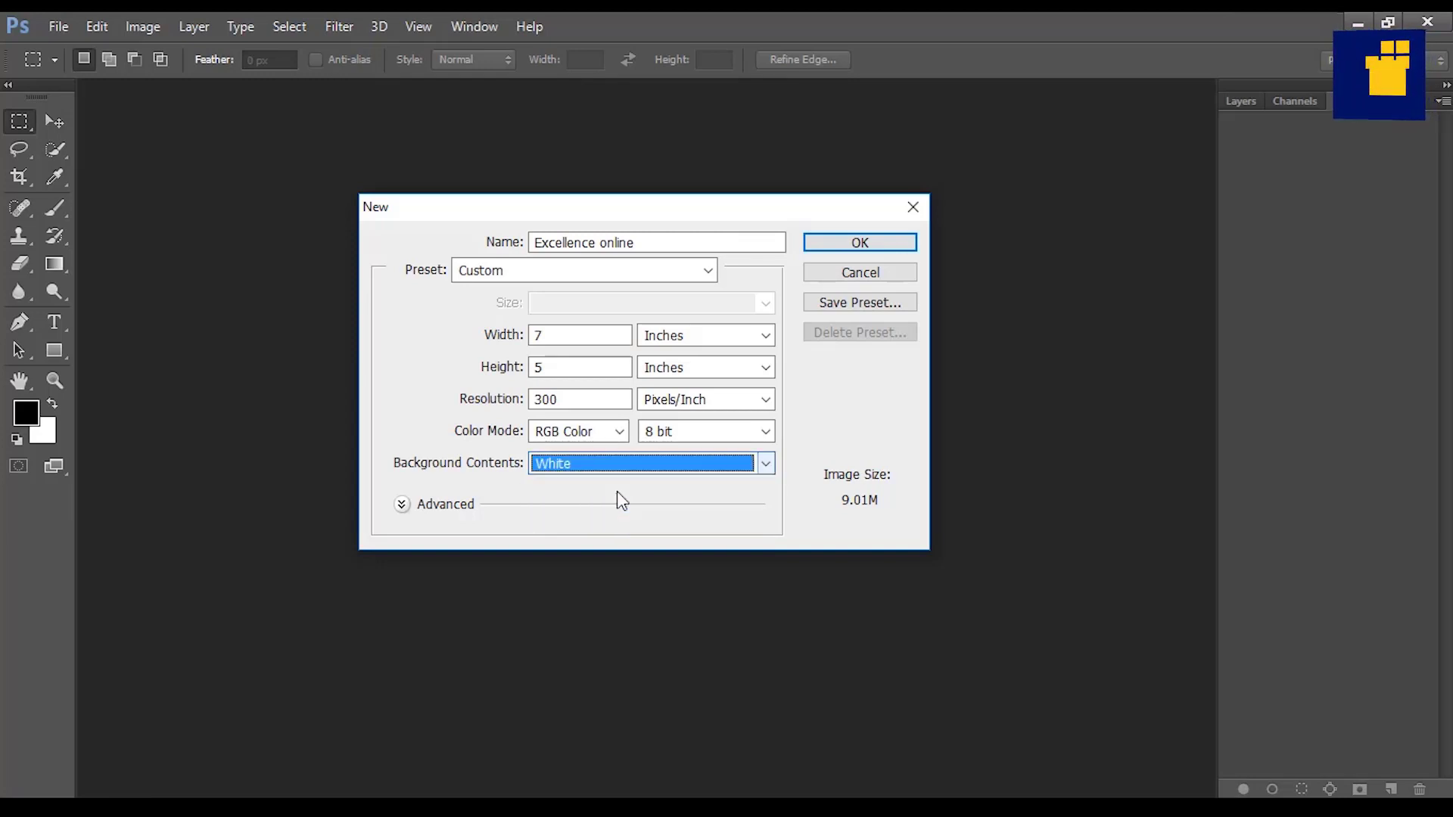
{"action": "left_click", "coordinate": [402, 505]}
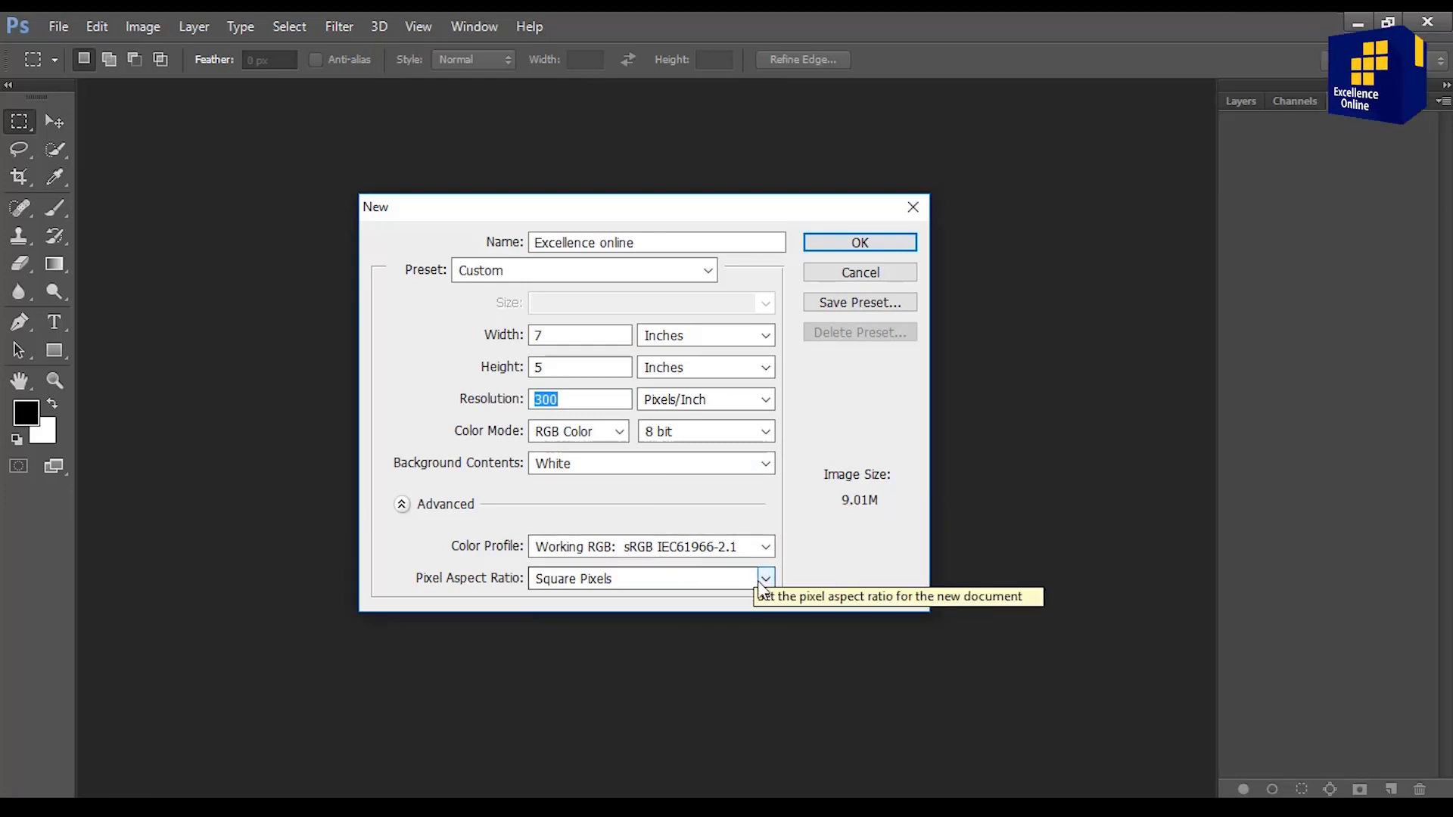
{"action": "left_click", "coordinate": [766, 580]}
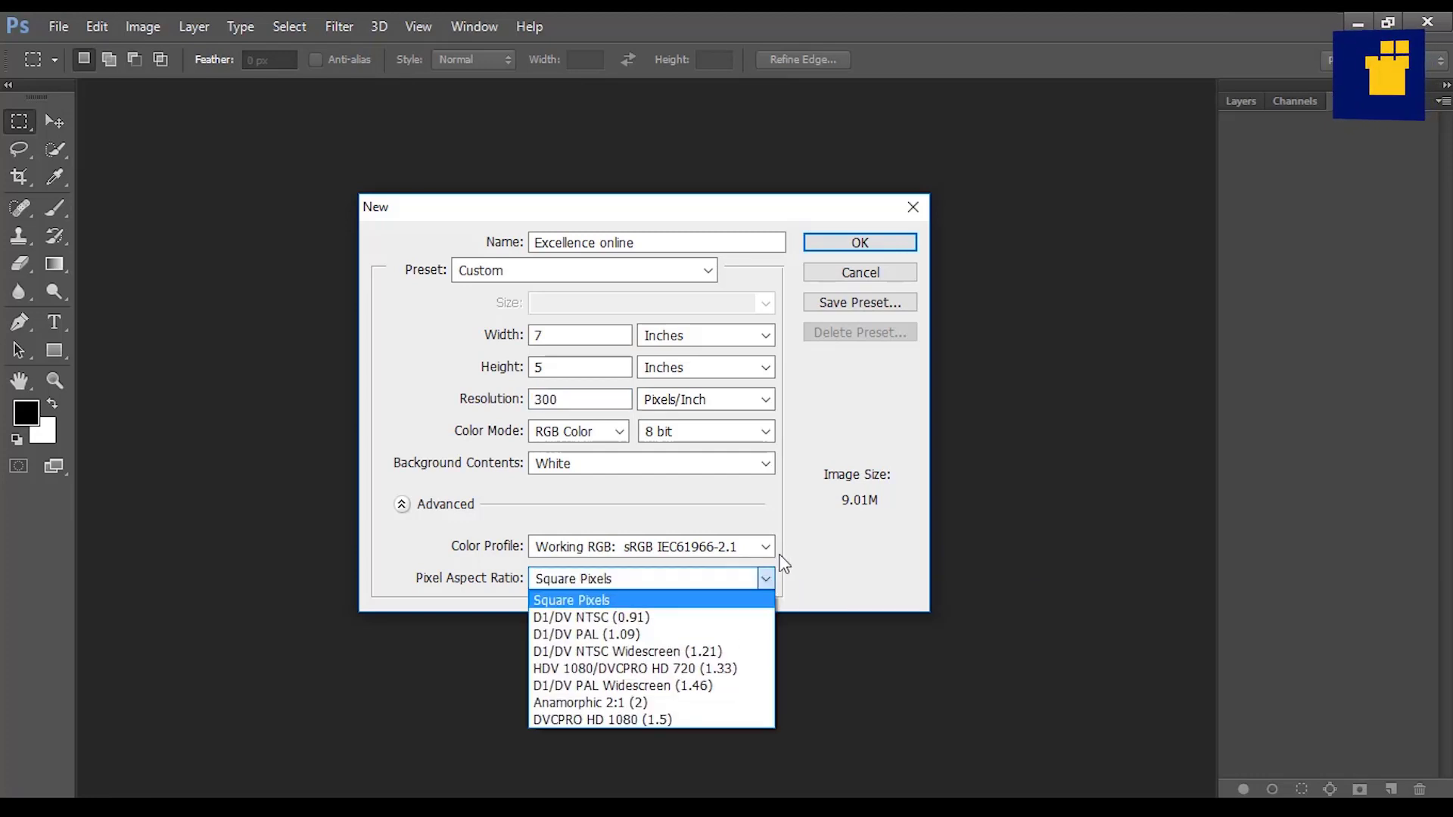
{"action": "left_click", "coordinate": [809, 590]}
{"action": "left_click", "coordinate": [766, 546]}
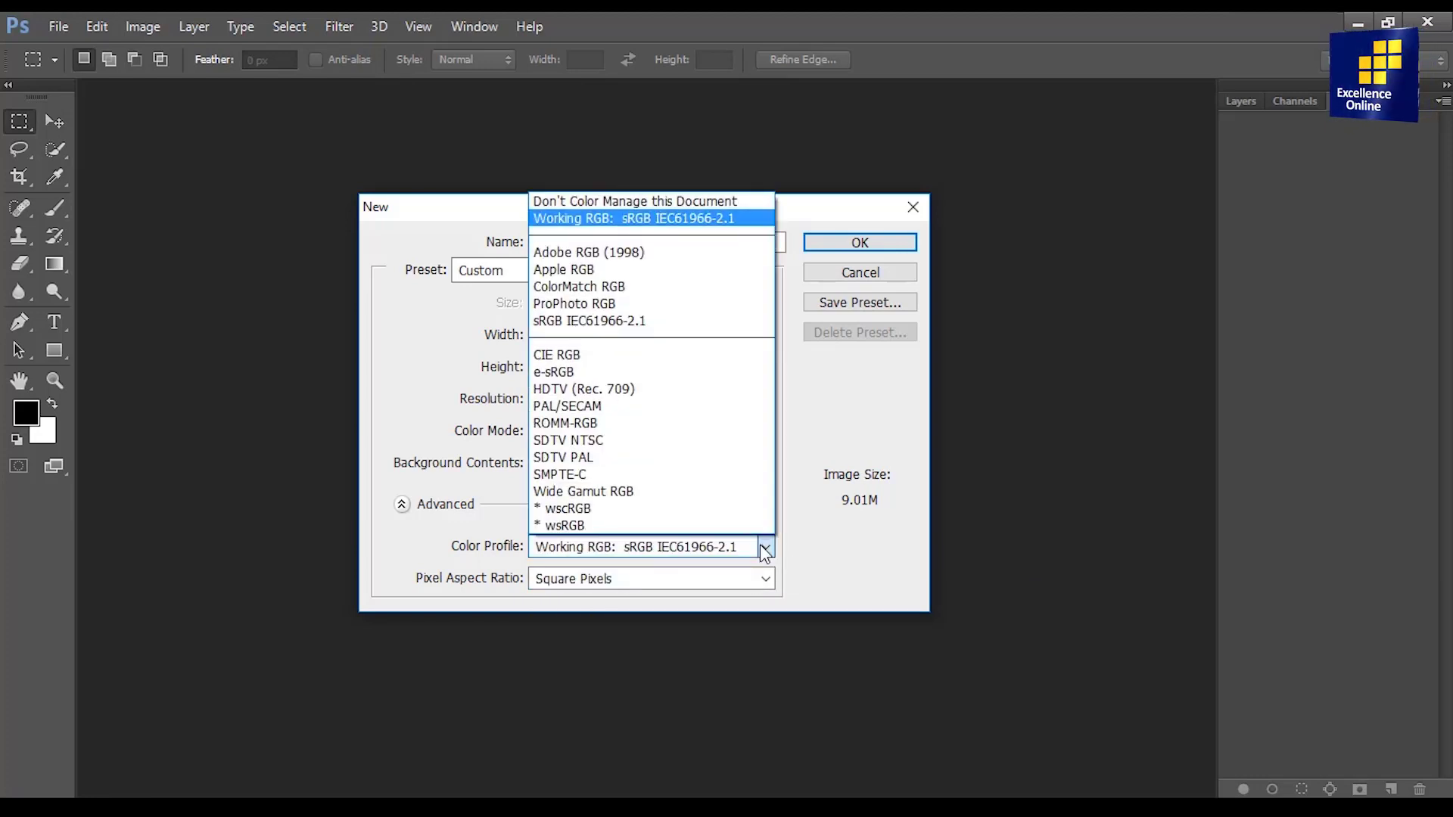
{"action": "left_click", "coordinate": [804, 533]}
{"action": "left_click", "coordinate": [673, 270]}
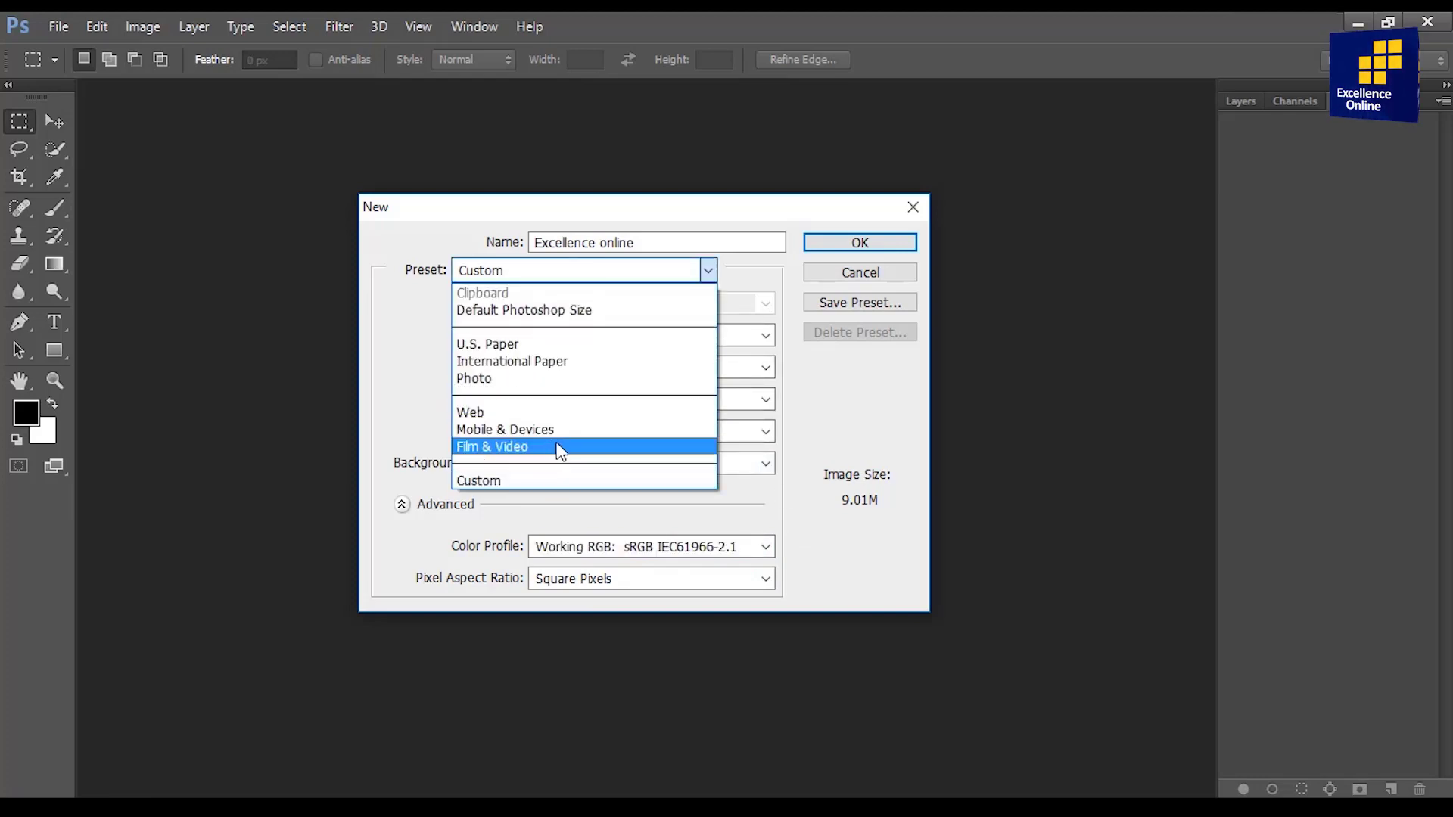
{"action": "left_click", "coordinate": [810, 491]}
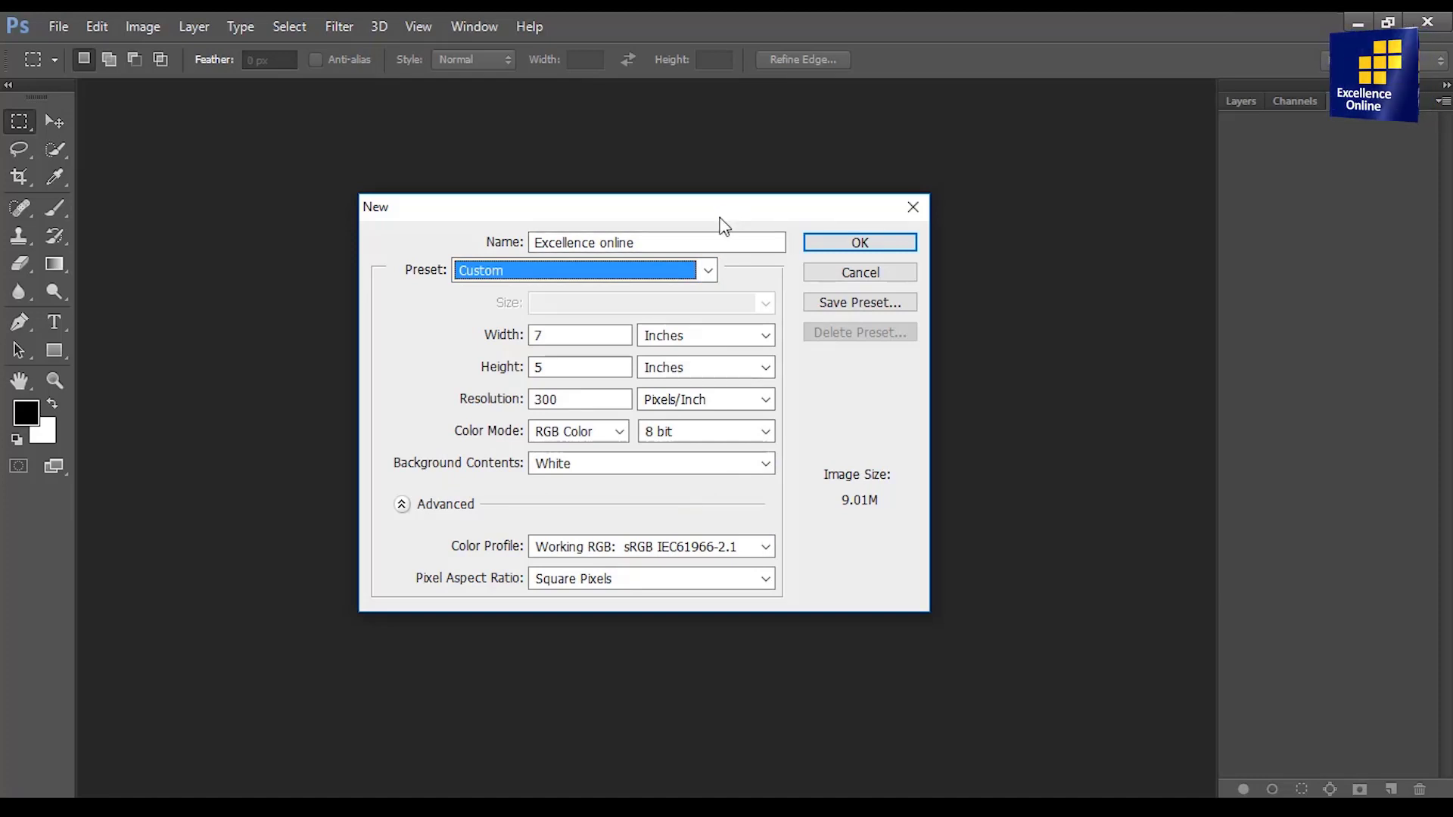
- Move the New dialog up and left and collapse its Advanced section
{"action": "left_click_drag", "start_coordinate": [733, 207], "coordinate": [676, 175]}
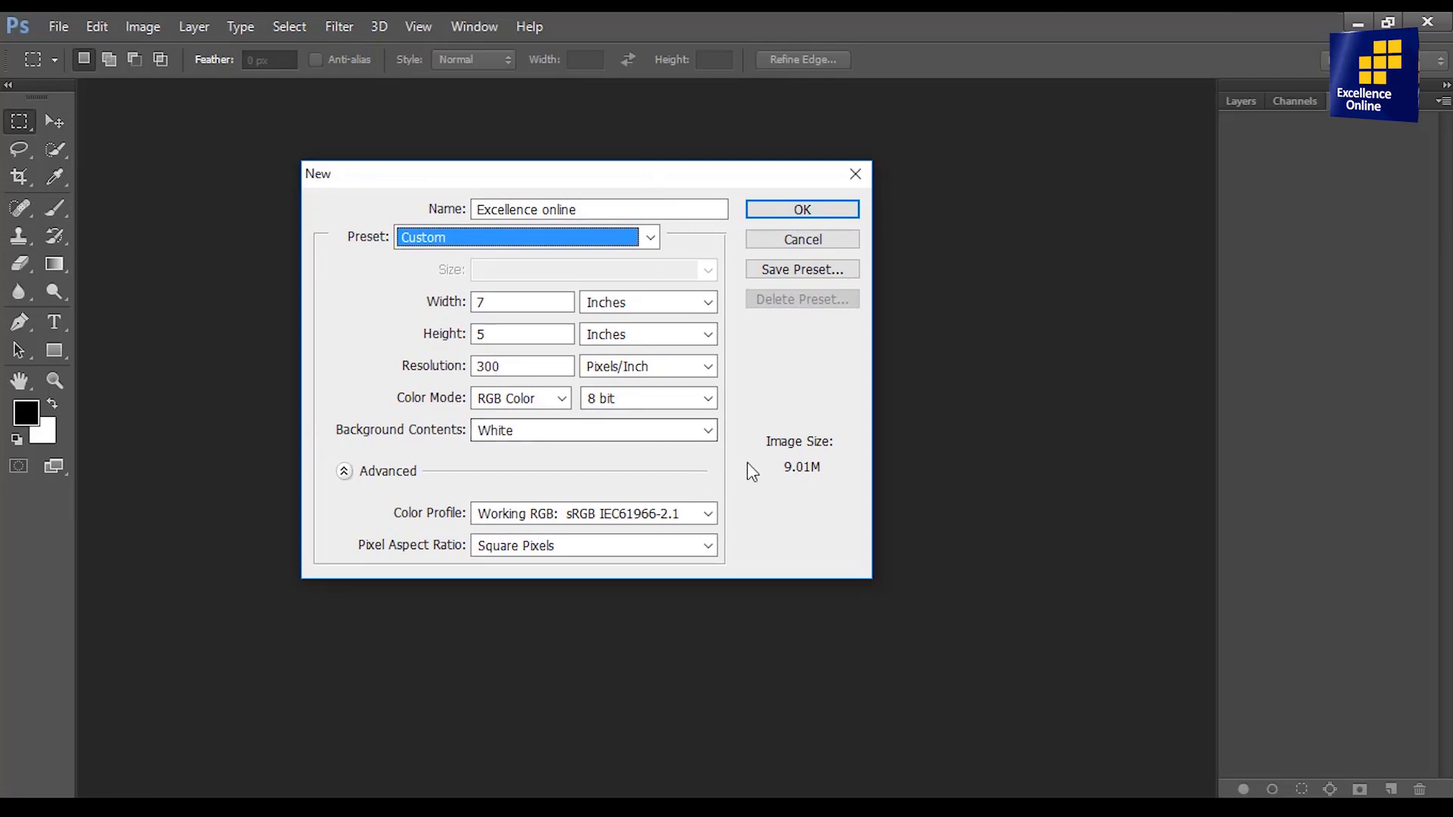
{"action": "key", "text": "Tab"}
{"action": "key", "text": "Tab"}
{"action": "key", "text": "Tab"}
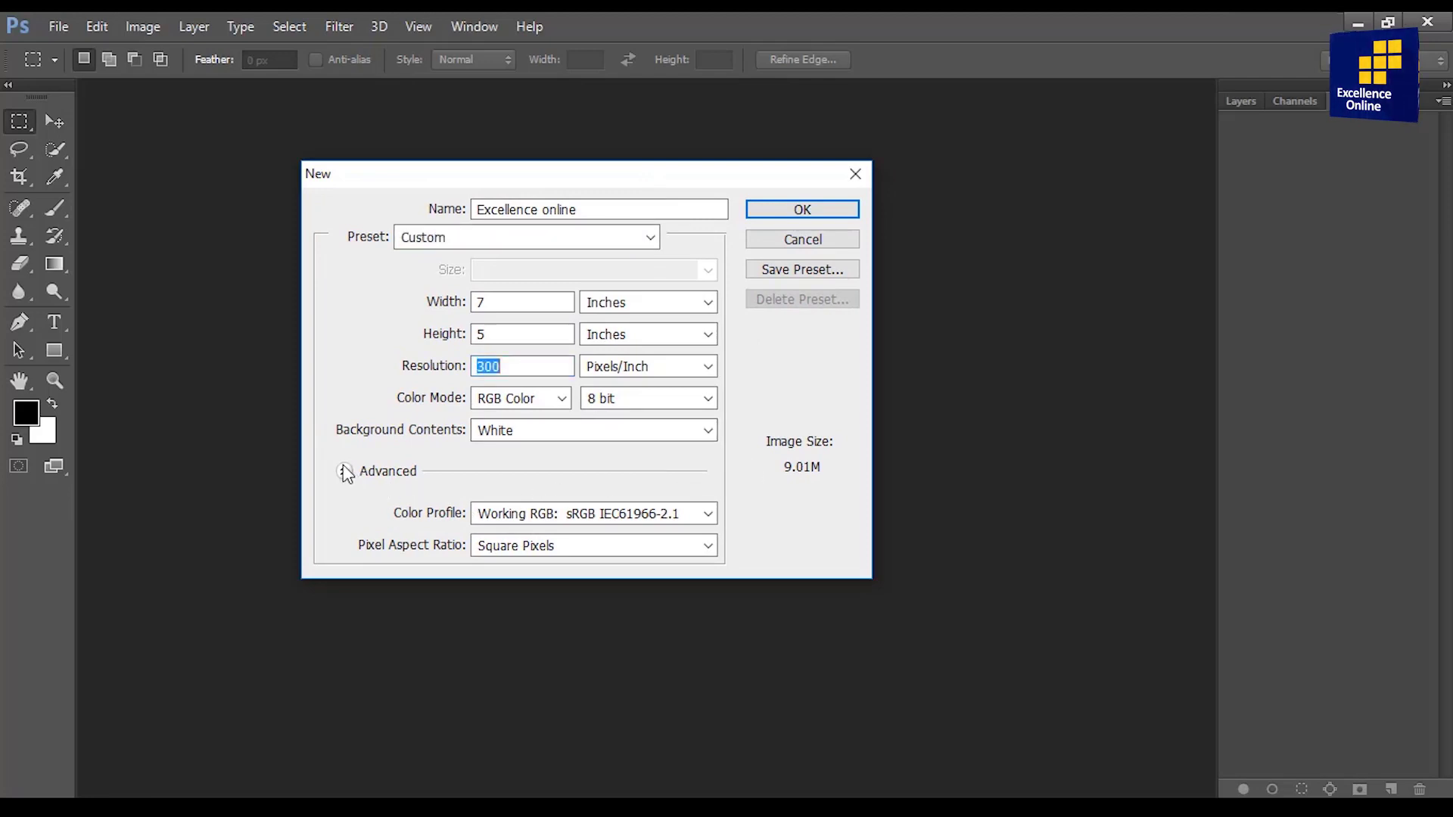
{"action": "left_click", "coordinate": [345, 471]}
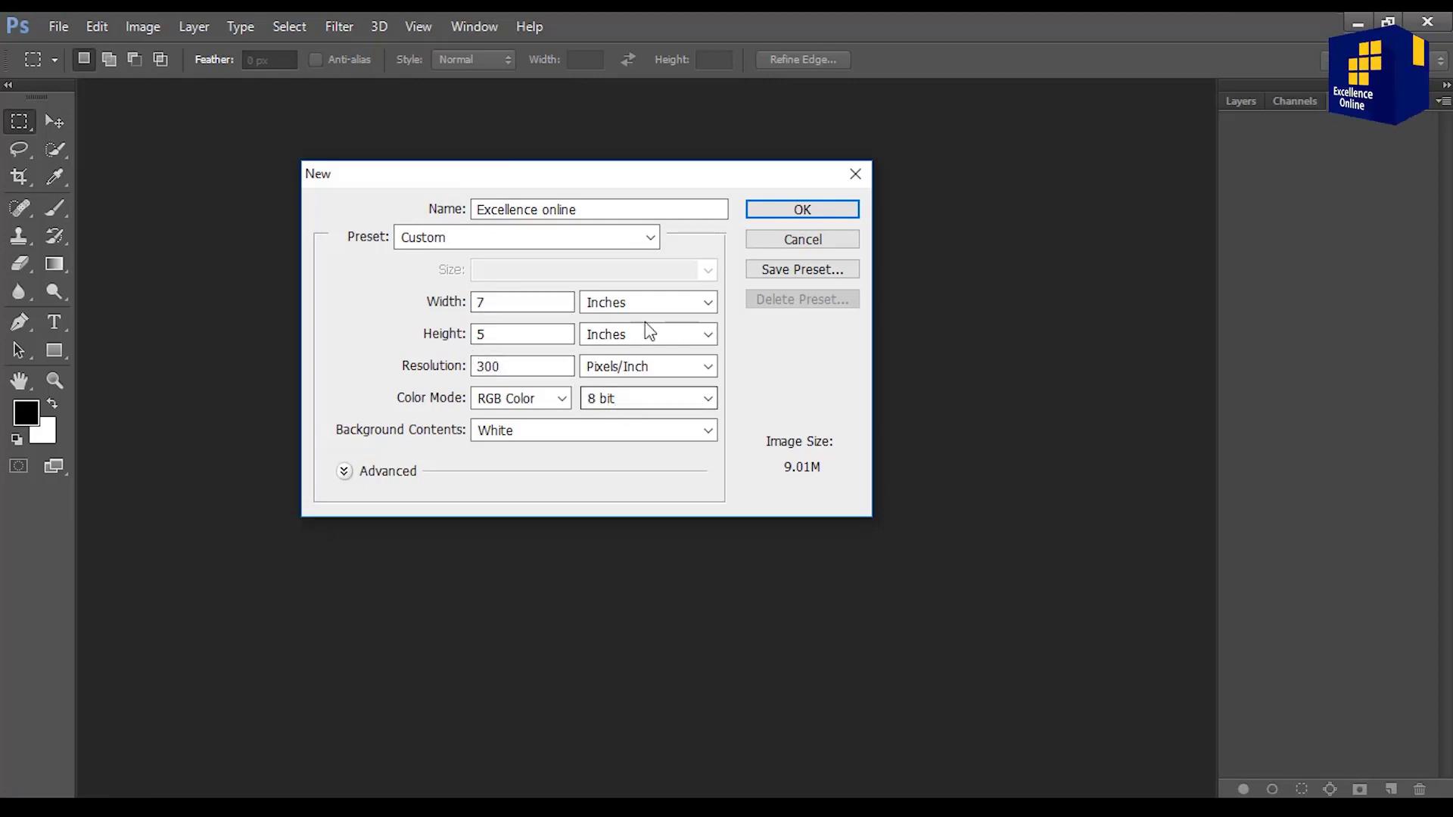
- Create the white 7 × 5 inch, 300 ppi document and reposition its floating window
{"action": "left_click", "coordinate": [802, 212]}
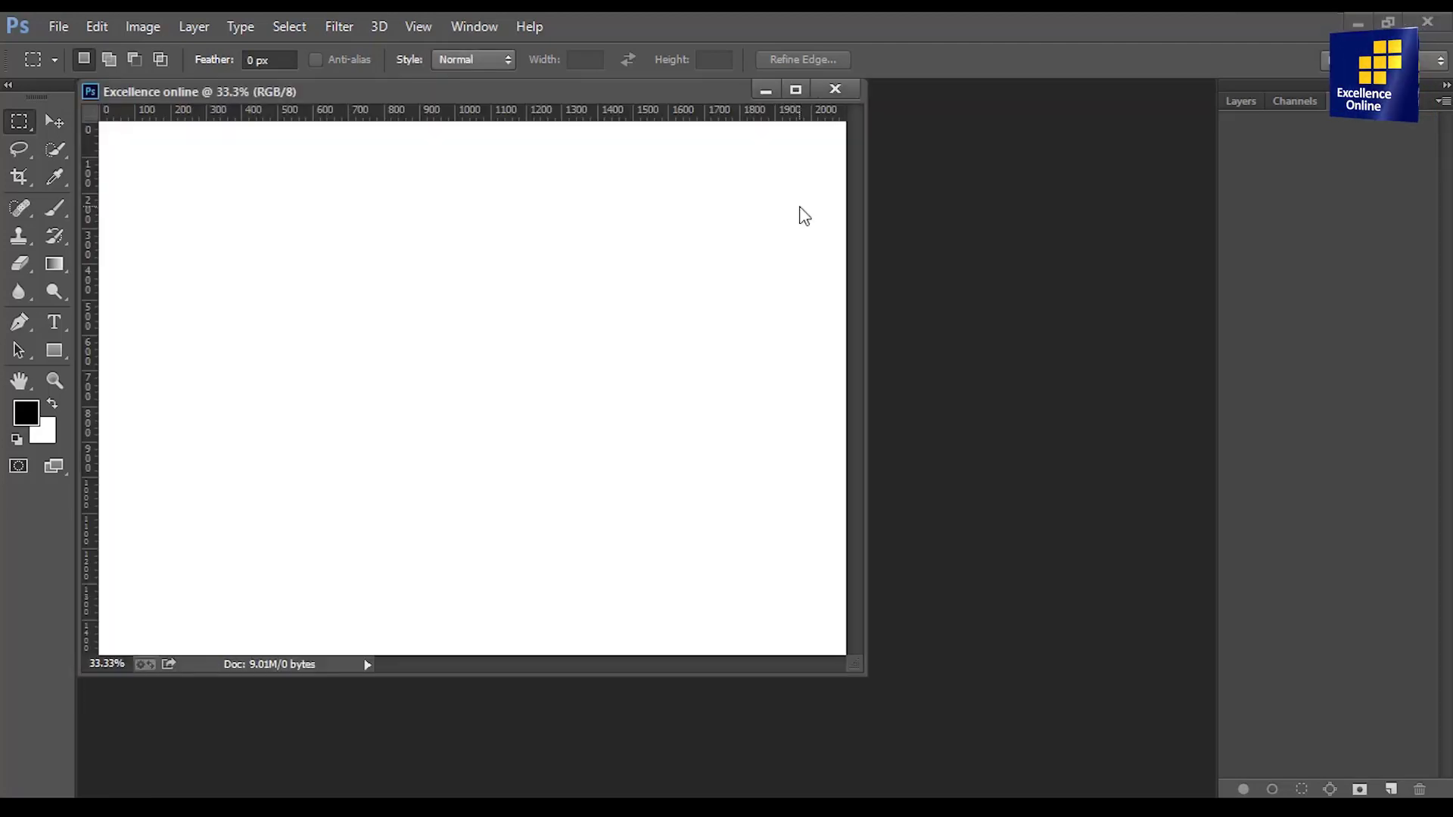
{"action": "mouse_move", "coordinate": [632, 89]}
{"action": "left_mouse_down"}
{"action": "mouse_move", "coordinate": [704, 152]}
{"action": "mouse_move", "coordinate": [702, 124]}
{"action": "mouse_move", "coordinate": [735, 122]}
{"action": "left_mouse_up"}
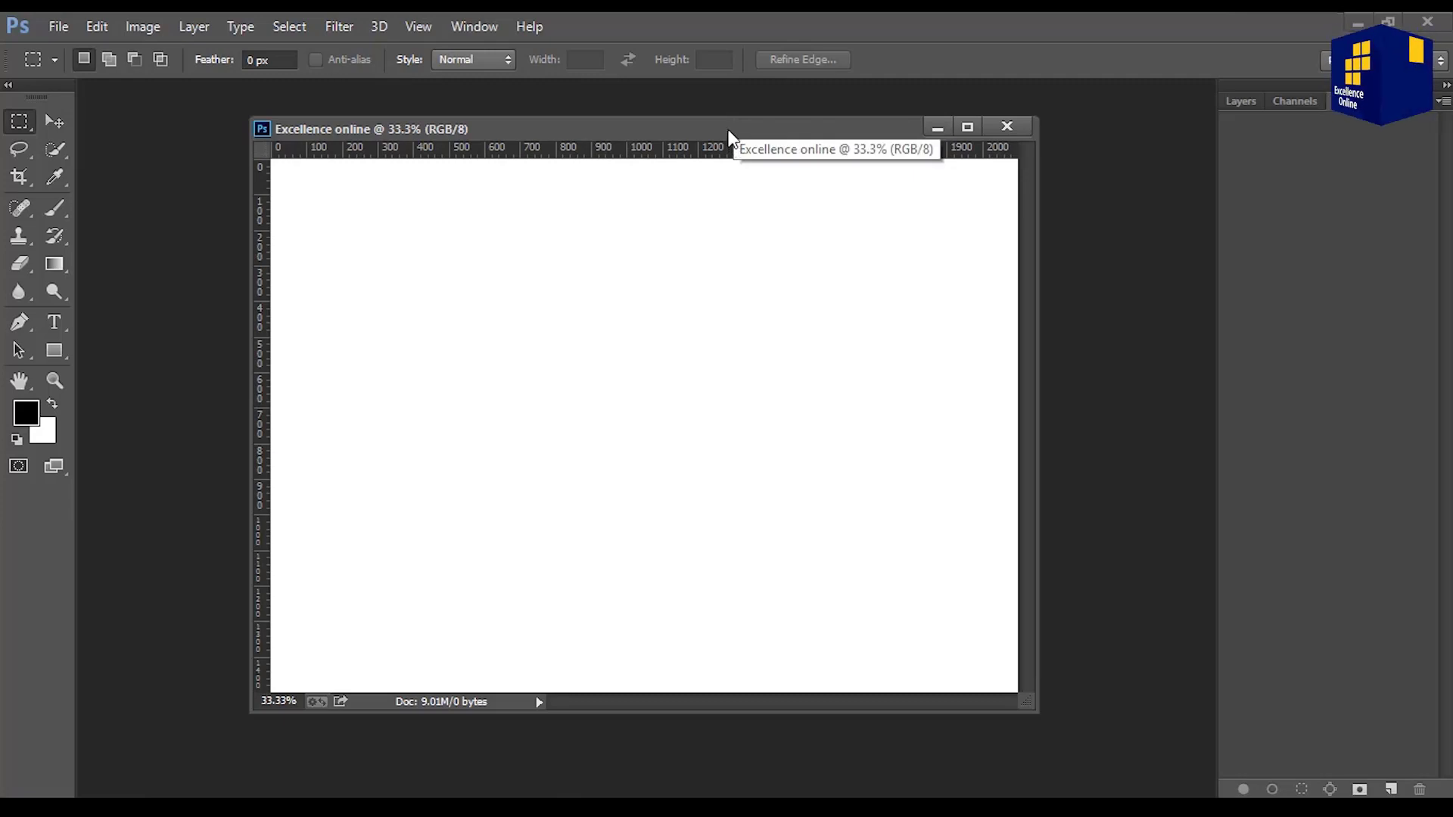
- Drag the floating Excellence online window onto the tab bar to dock it as a tab
{"action": "mouse_move", "coordinate": [728, 130]}
{"action": "left_mouse_down"}
{"action": "mouse_move", "coordinate": [719, 88]}
{"action": "mouse_move", "coordinate": [717, 149]}
{"action": "left_mouse_up"}
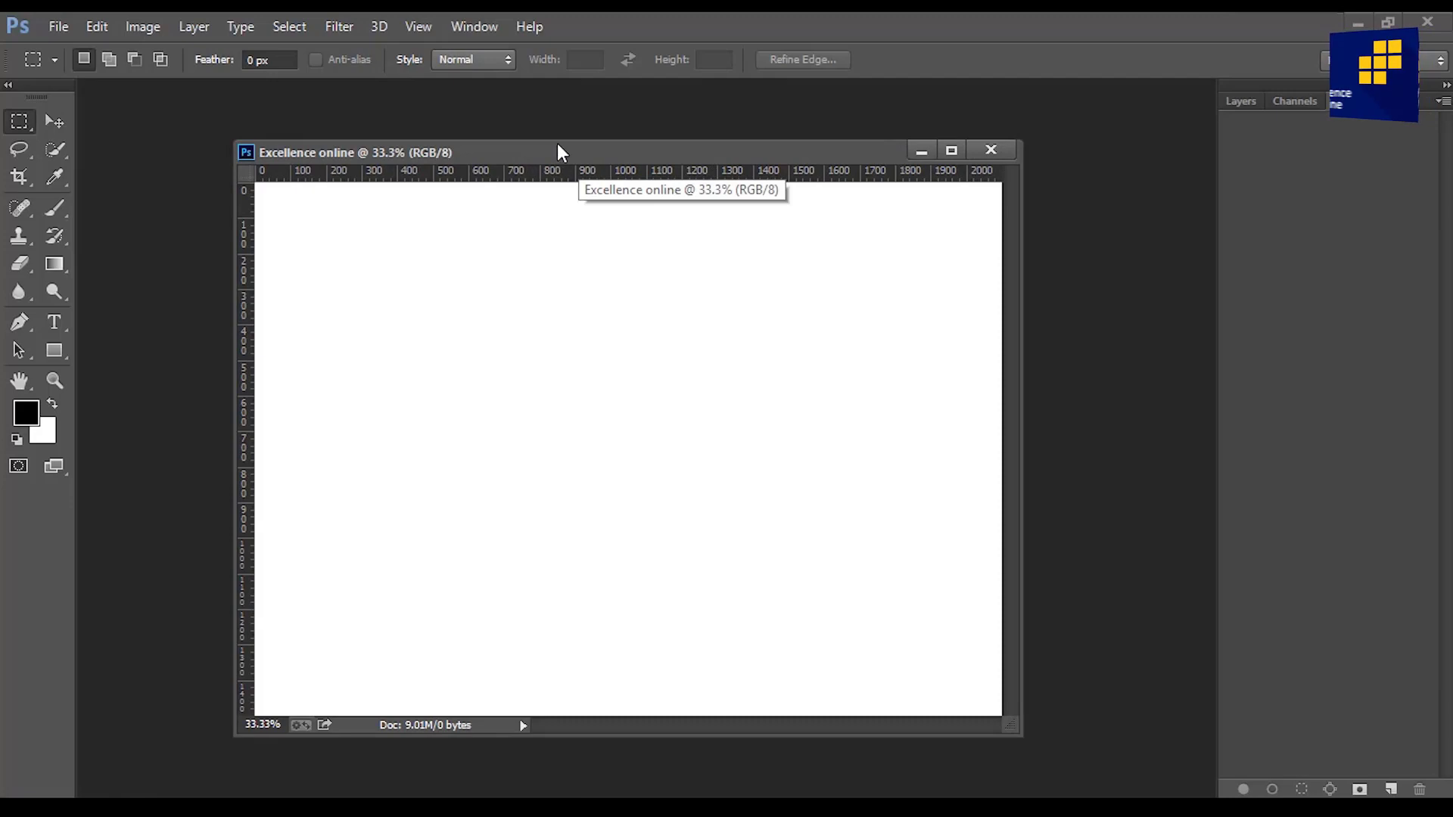
{"action": "left_click_drag", "start_coordinate": [565, 148], "coordinate": [576, 93]}
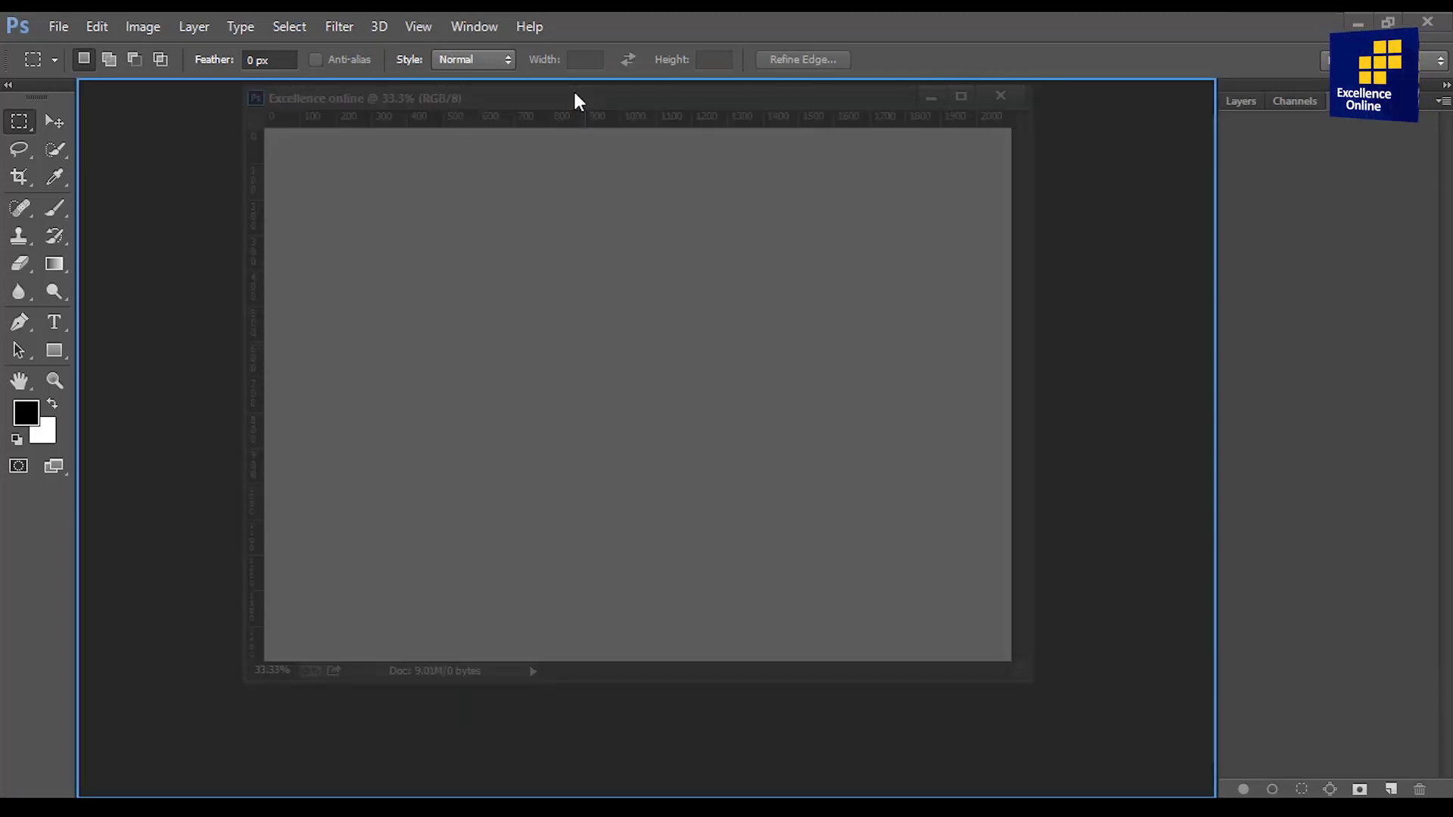
{"action": "left_click_drag", "start_coordinate": [575, 93], "coordinate": [576, 93]}
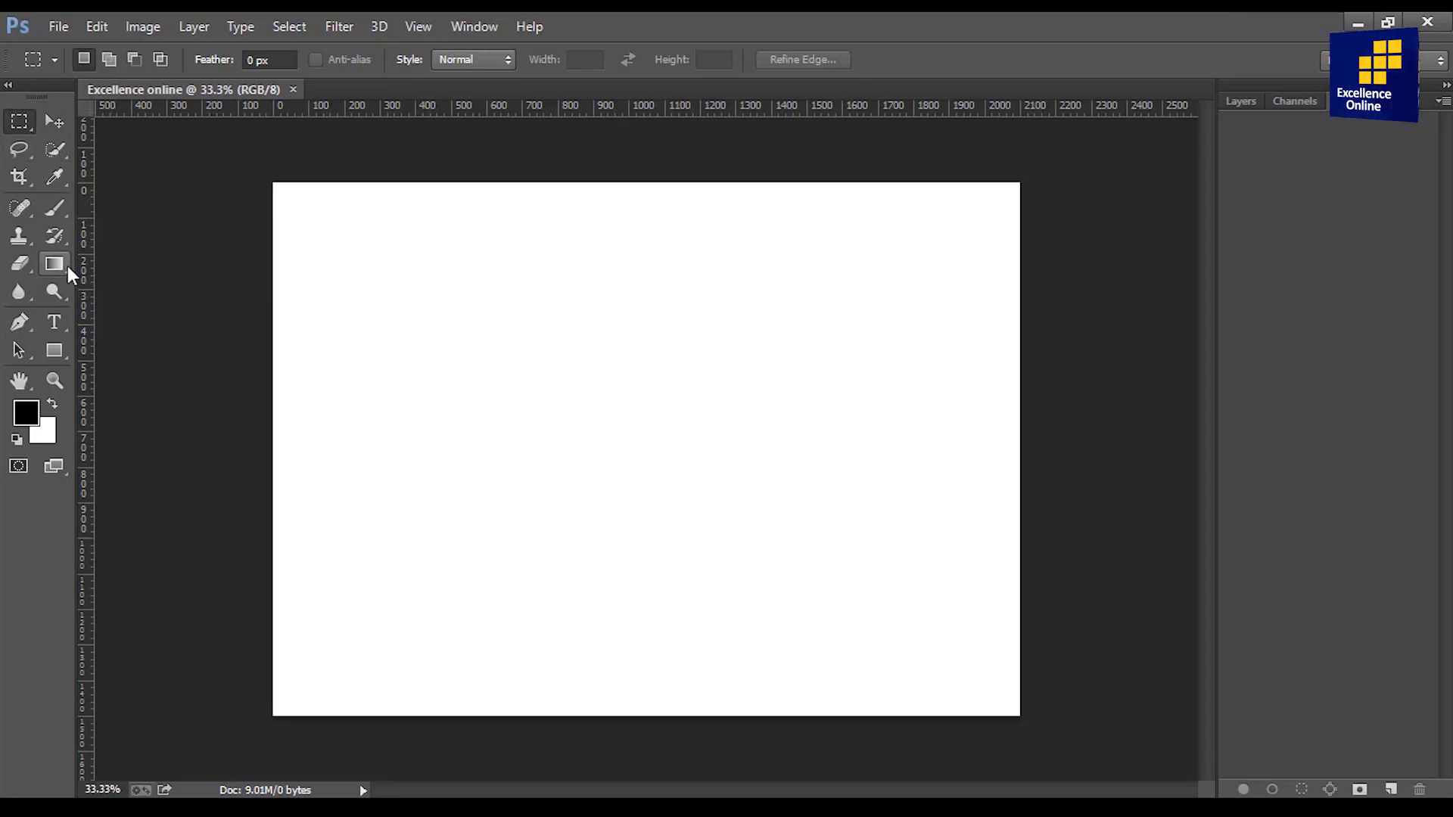
- Draw a black rectangle on the canvas and collapse the panel dock
{"action": "left_click", "coordinate": [53, 351]}
{"action": "left_click_drag", "start_coordinate": [391, 325], "coordinate": [615, 483]}
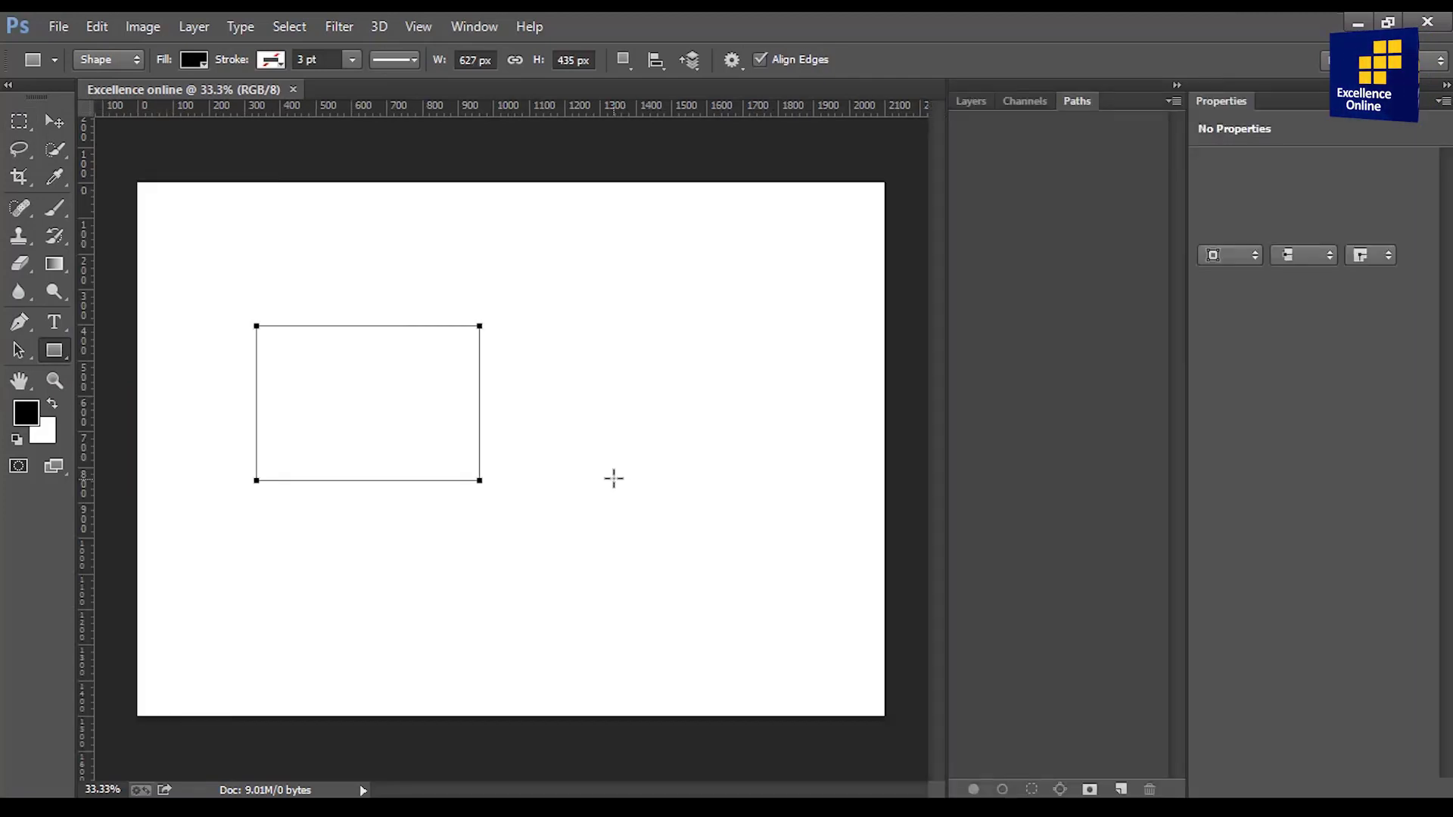
{"action": "left_click", "coordinate": [1176, 88]}
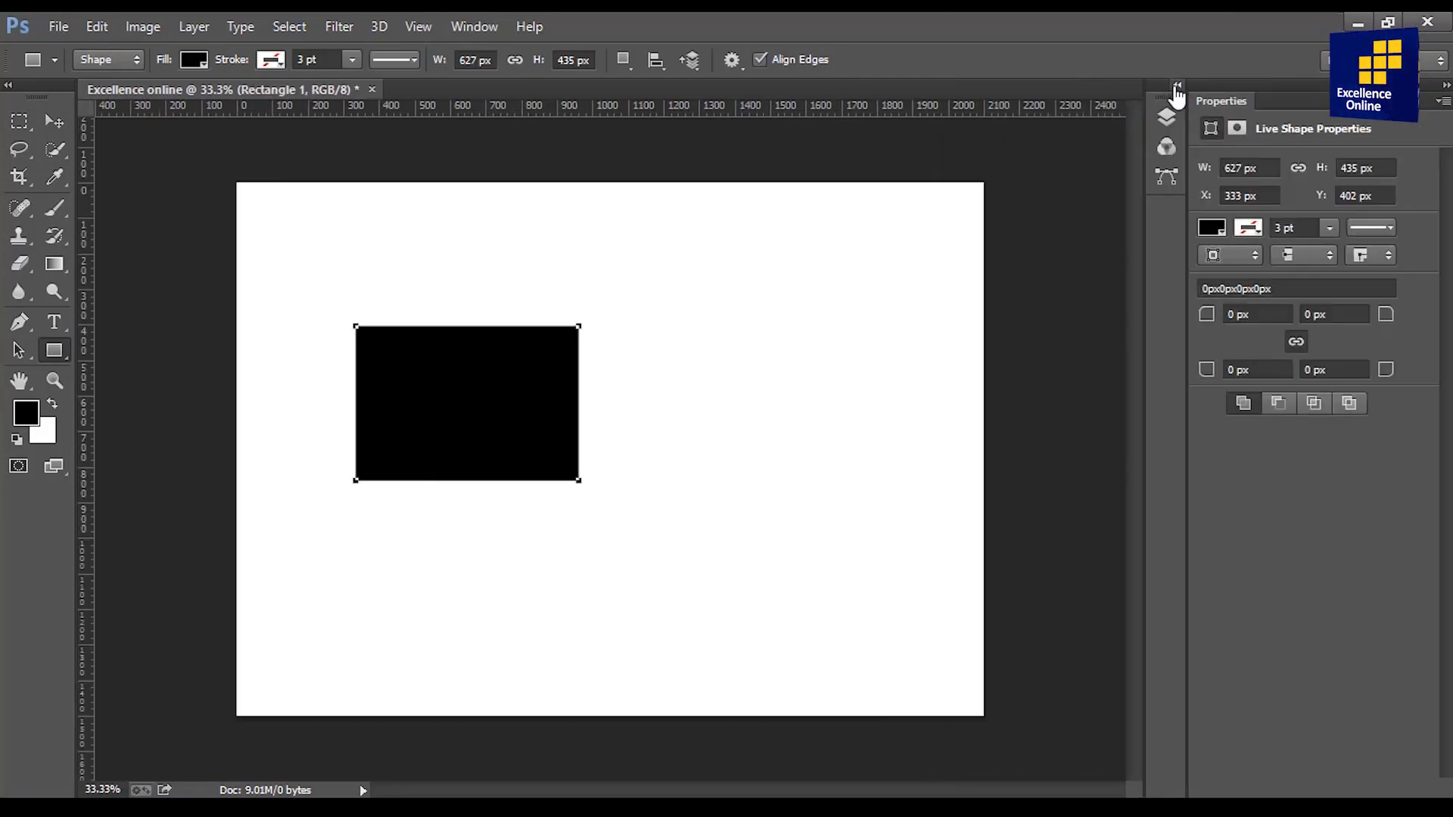
- Move the rectangle around the canvas, settle it near the centre, then delete it
{"action": "left_click", "coordinate": [54, 121]}
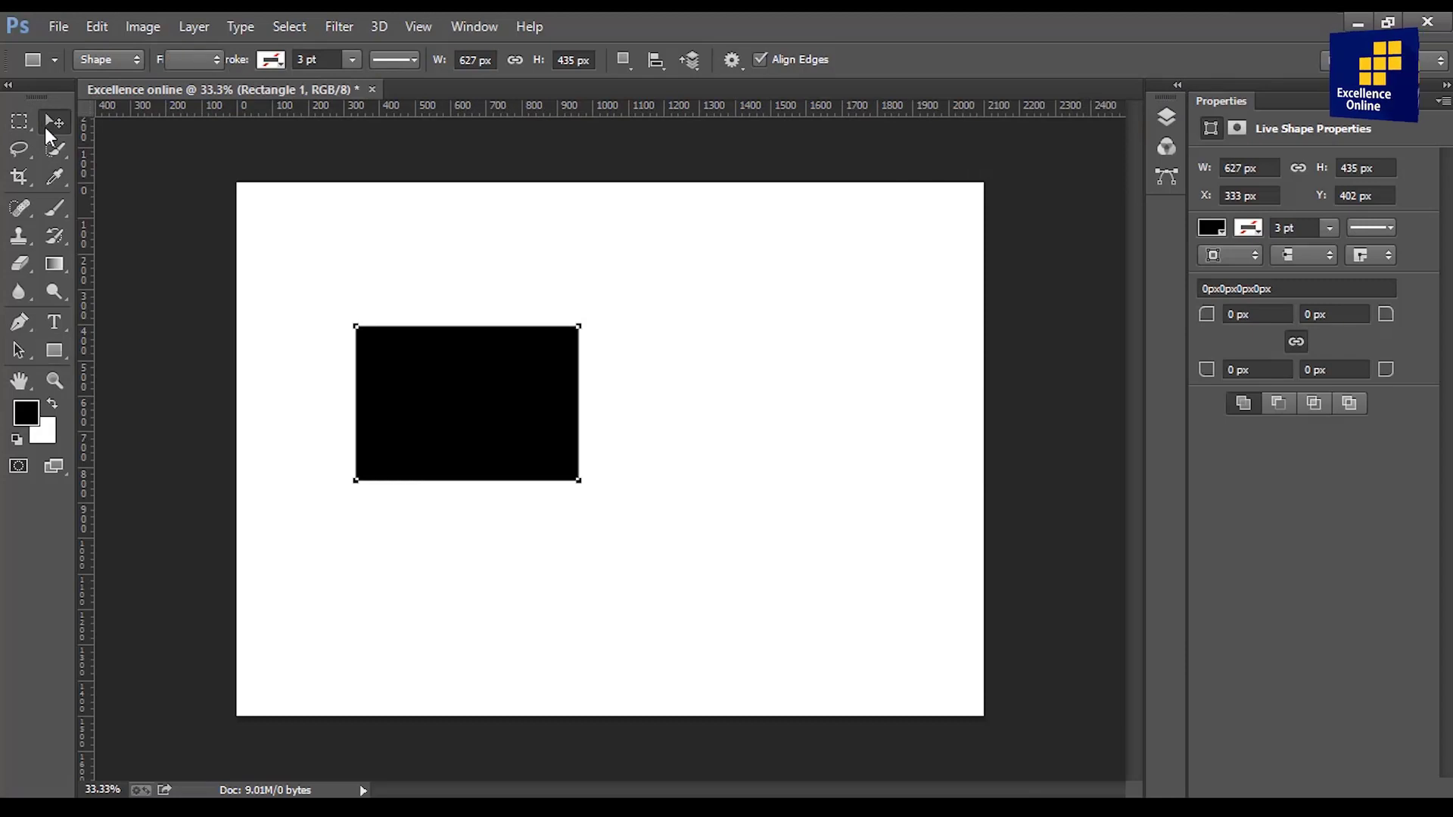
{"action": "left_click_drag", "start_coordinate": [457, 424], "coordinate": [295, 361]}
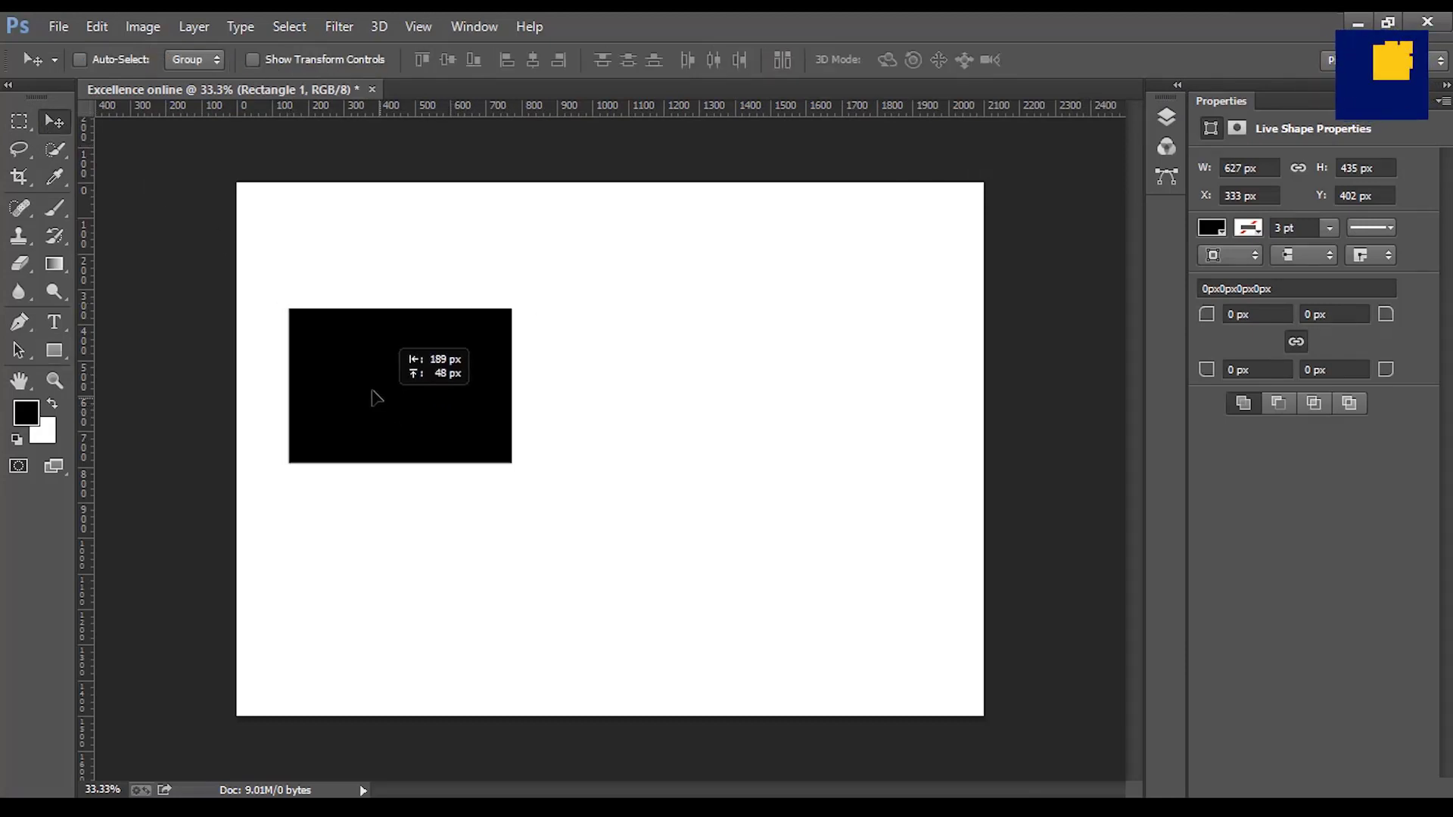
{"action": "mouse_move", "coordinate": [297, 365]}
{"action": "left_mouse_down"}
{"action": "mouse_move", "coordinate": [361, 371]}
{"action": "mouse_move", "coordinate": [223, 326]}
{"action": "mouse_move", "coordinate": [181, 292]}
{"action": "mouse_move", "coordinate": [385, 368]}
{"action": "mouse_move", "coordinate": [481, 455]}
{"action": "left_mouse_up"}
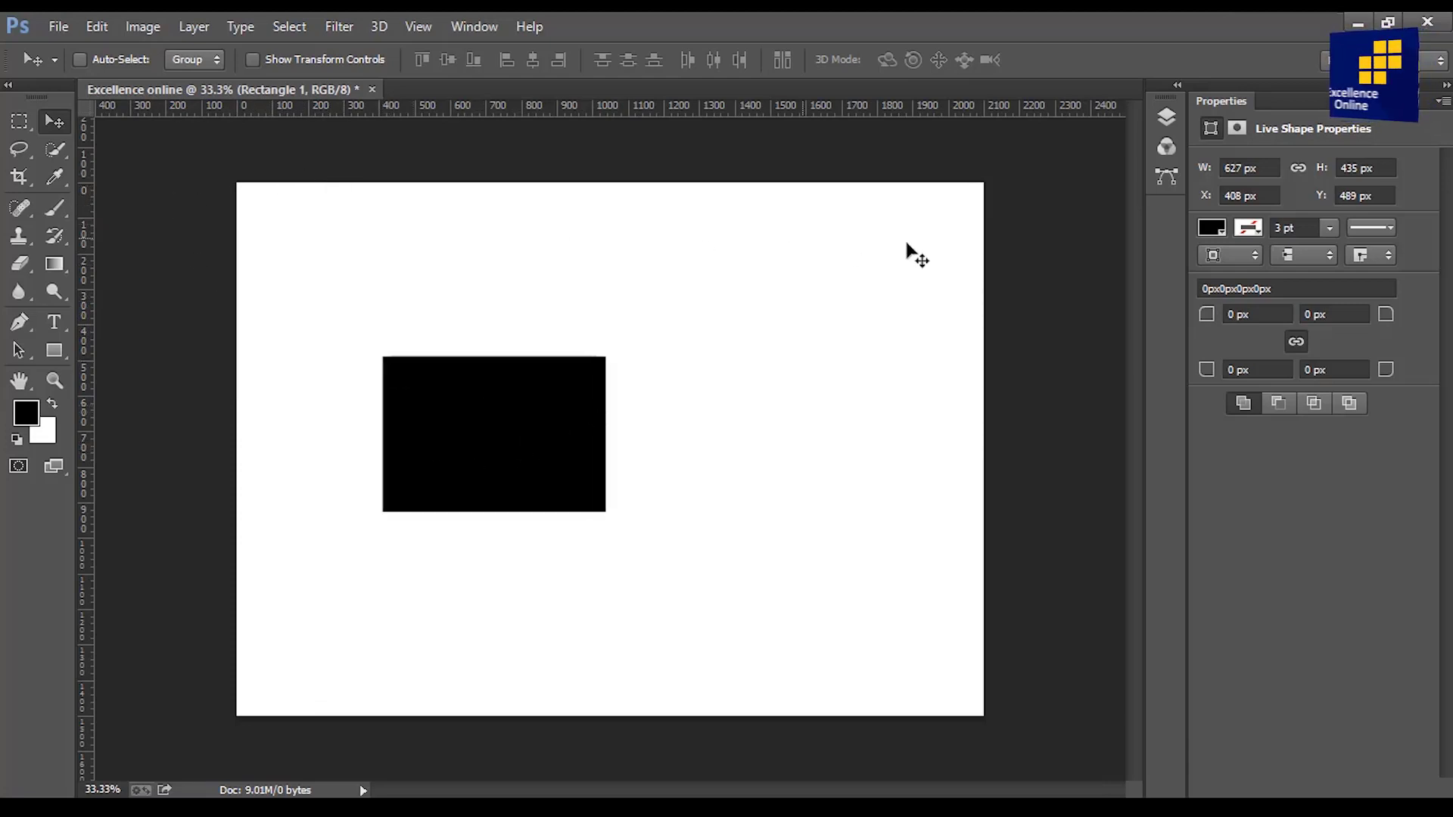
{"action": "left_click_drag", "start_coordinate": [575, 436], "coordinate": [632, 401]}
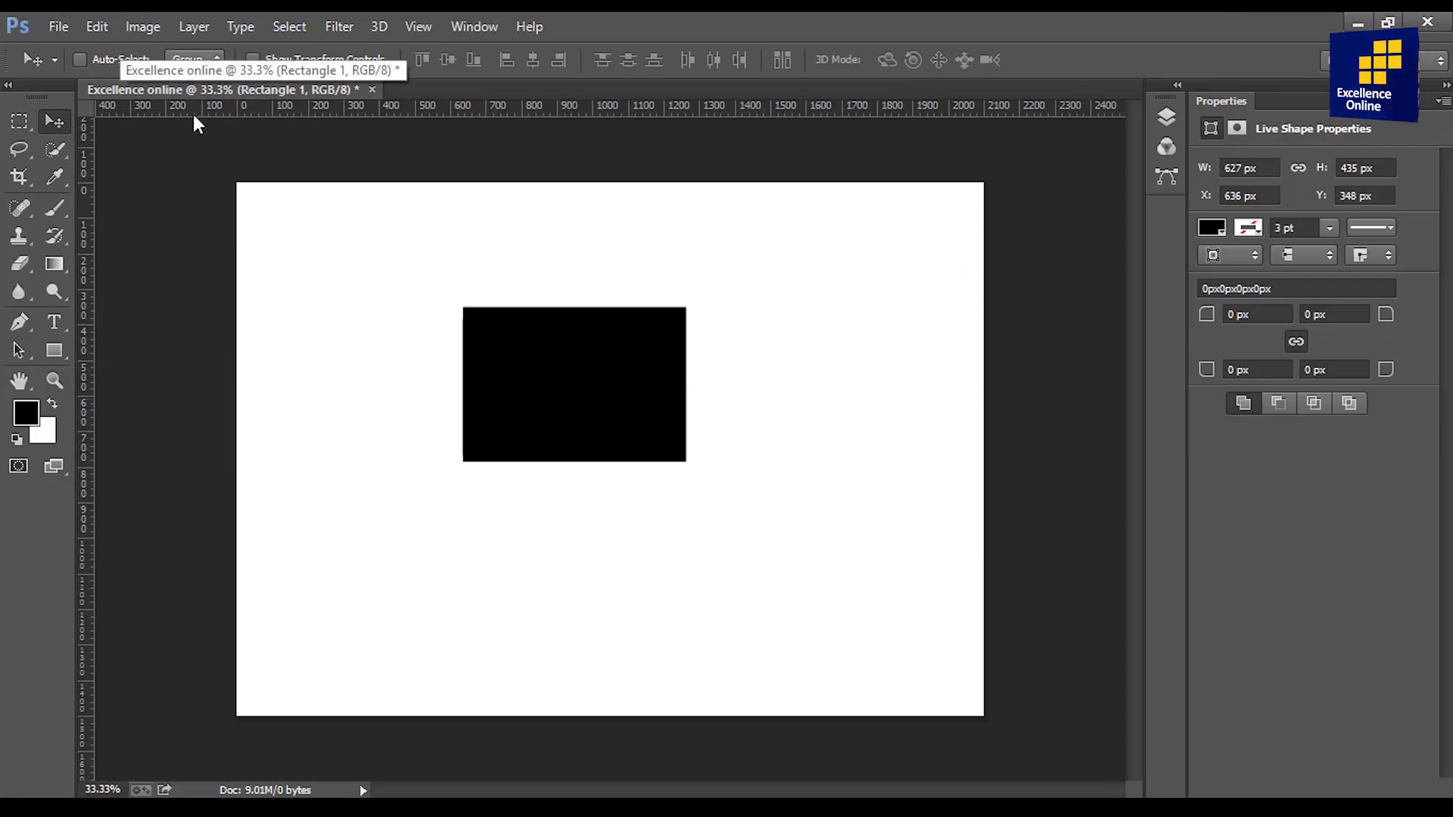
{"action": "left_click_drag", "start_coordinate": [594, 416], "coordinate": [598, 430]}
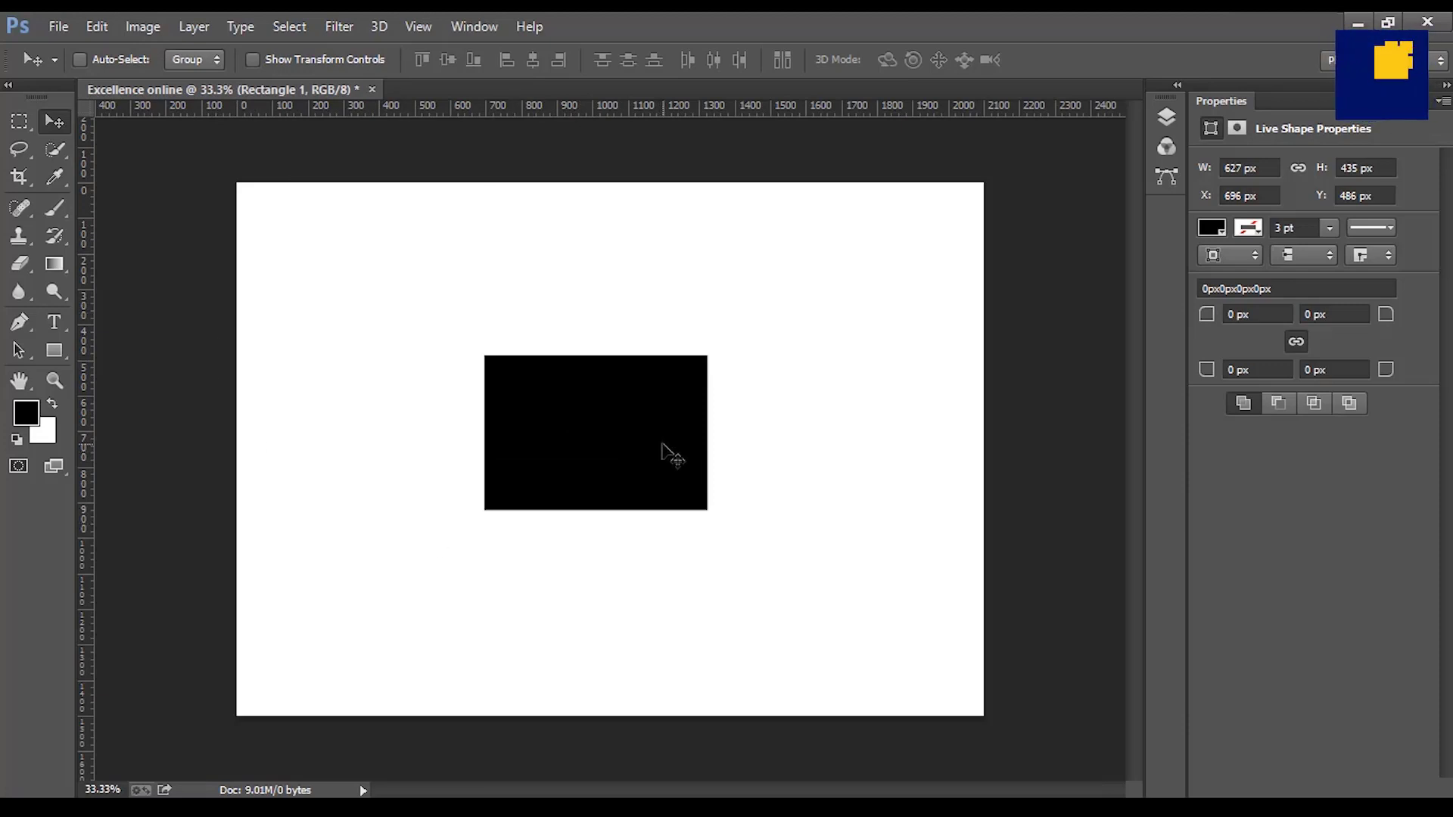
{"action": "left_click_drag", "start_coordinate": [603, 444], "coordinate": [639, 351]}
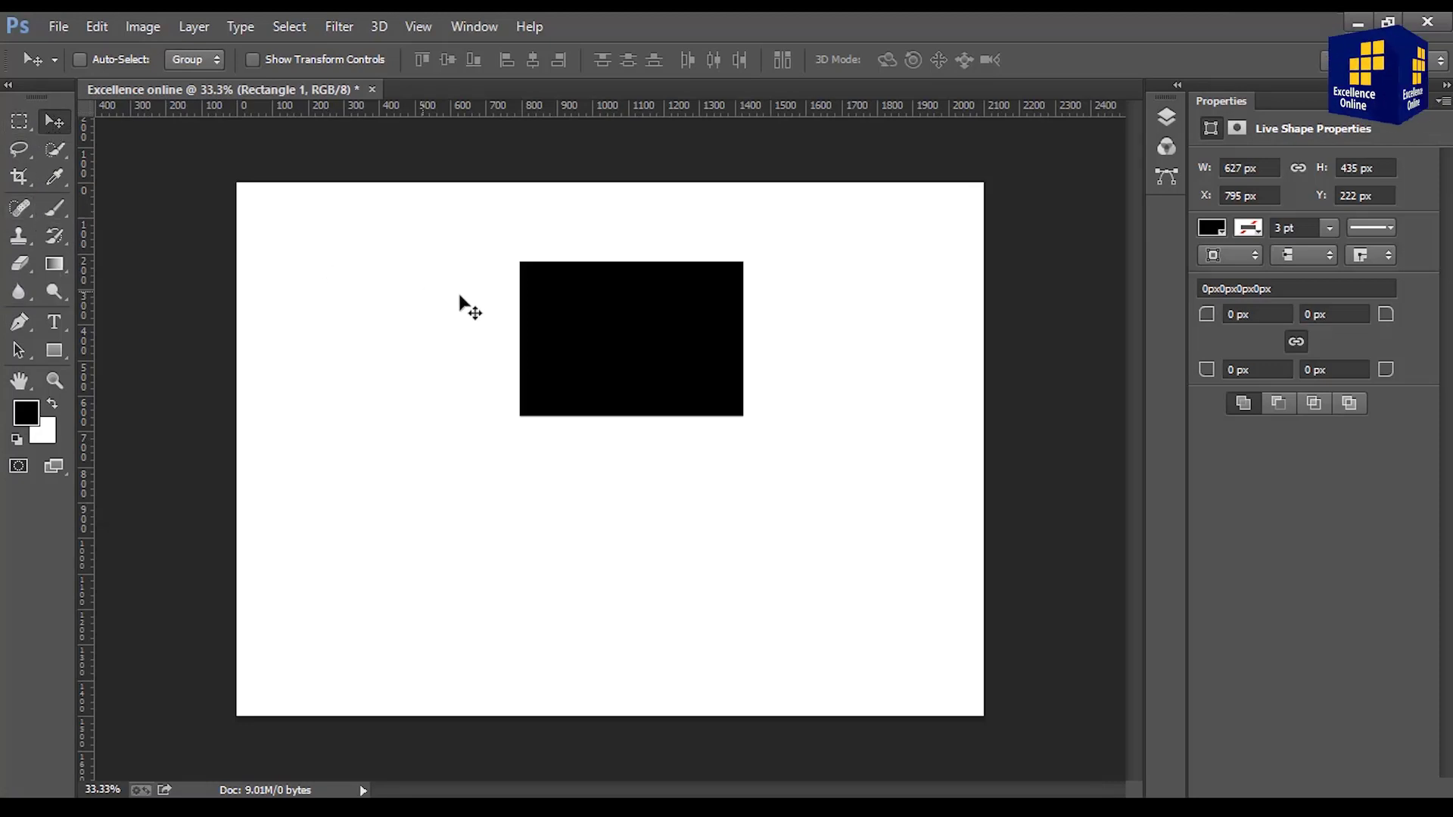
{"action": "mouse_move", "coordinate": [660, 373]}
{"action": "left_mouse_down"}
{"action": "mouse_move", "coordinate": [542, 396]}
{"action": "mouse_move", "coordinate": [595, 451]}
{"action": "mouse_move", "coordinate": [610, 447]}
{"action": "left_mouse_up"}
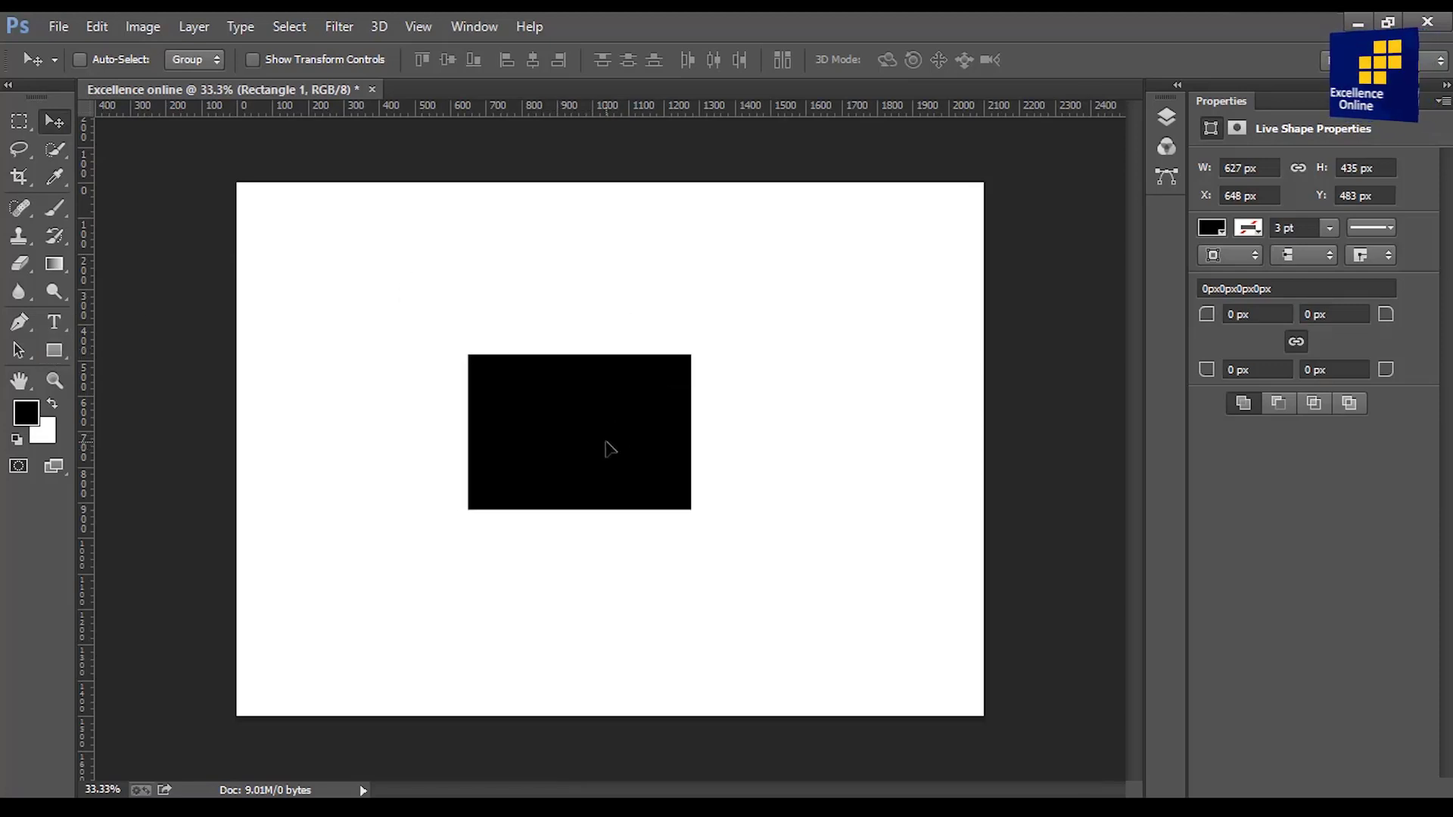
{"action": "key", "text": "Delete"}
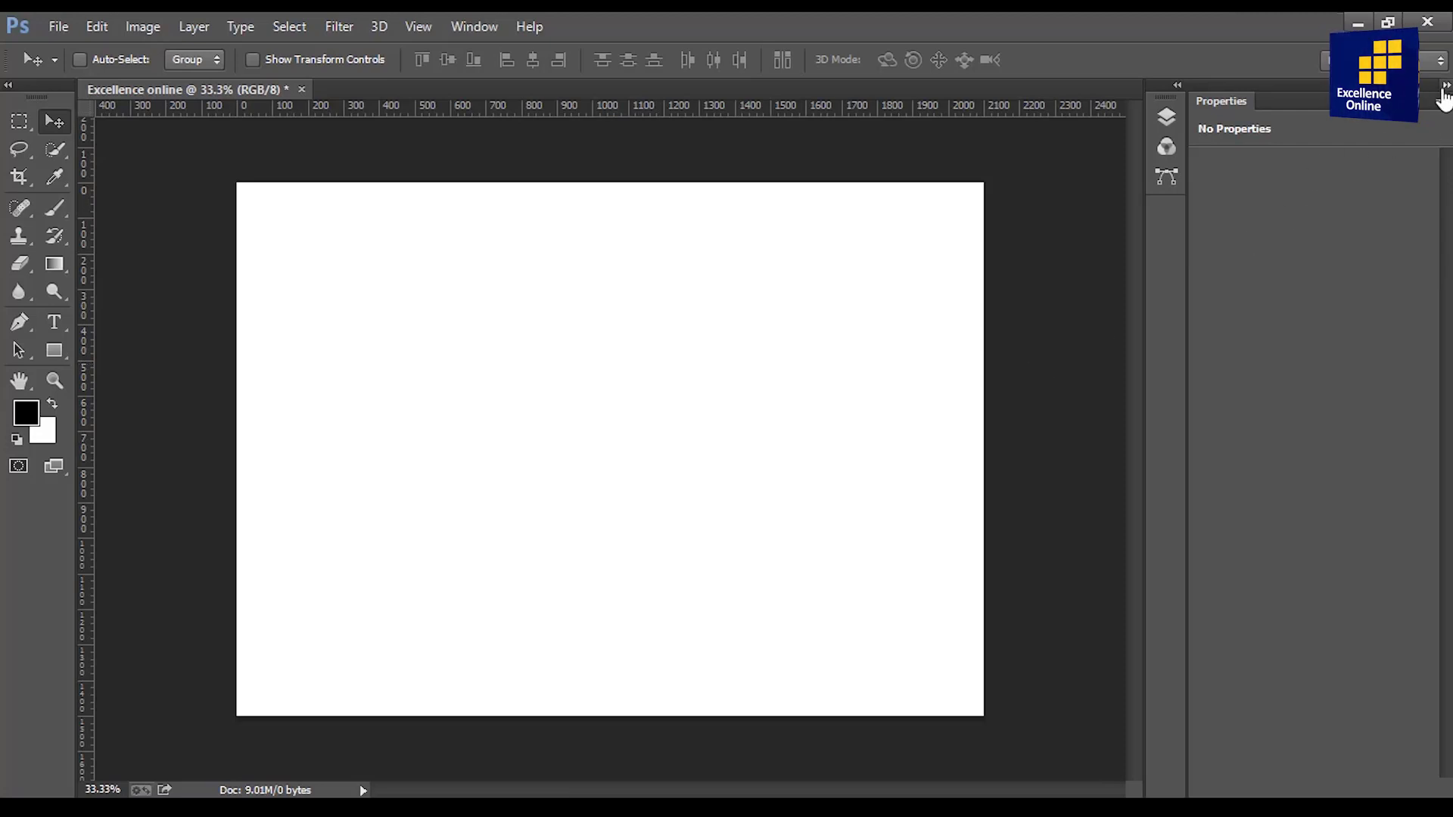
- Expand the panel dock, close the Properties panel, and show Layers with only Background
{"action": "left_click", "coordinate": [1175, 85]}
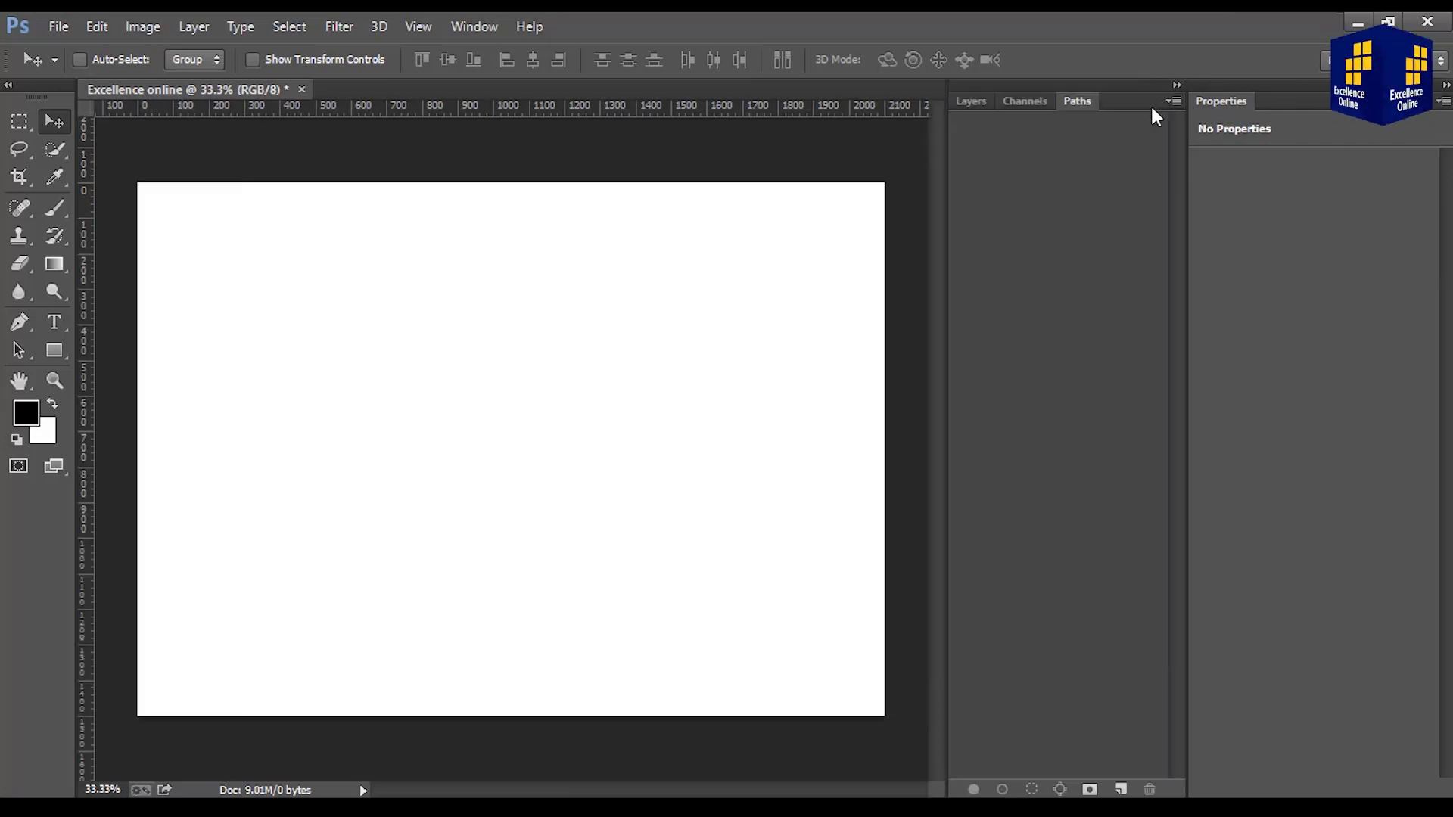
{"action": "left_click", "coordinate": [1444, 101]}
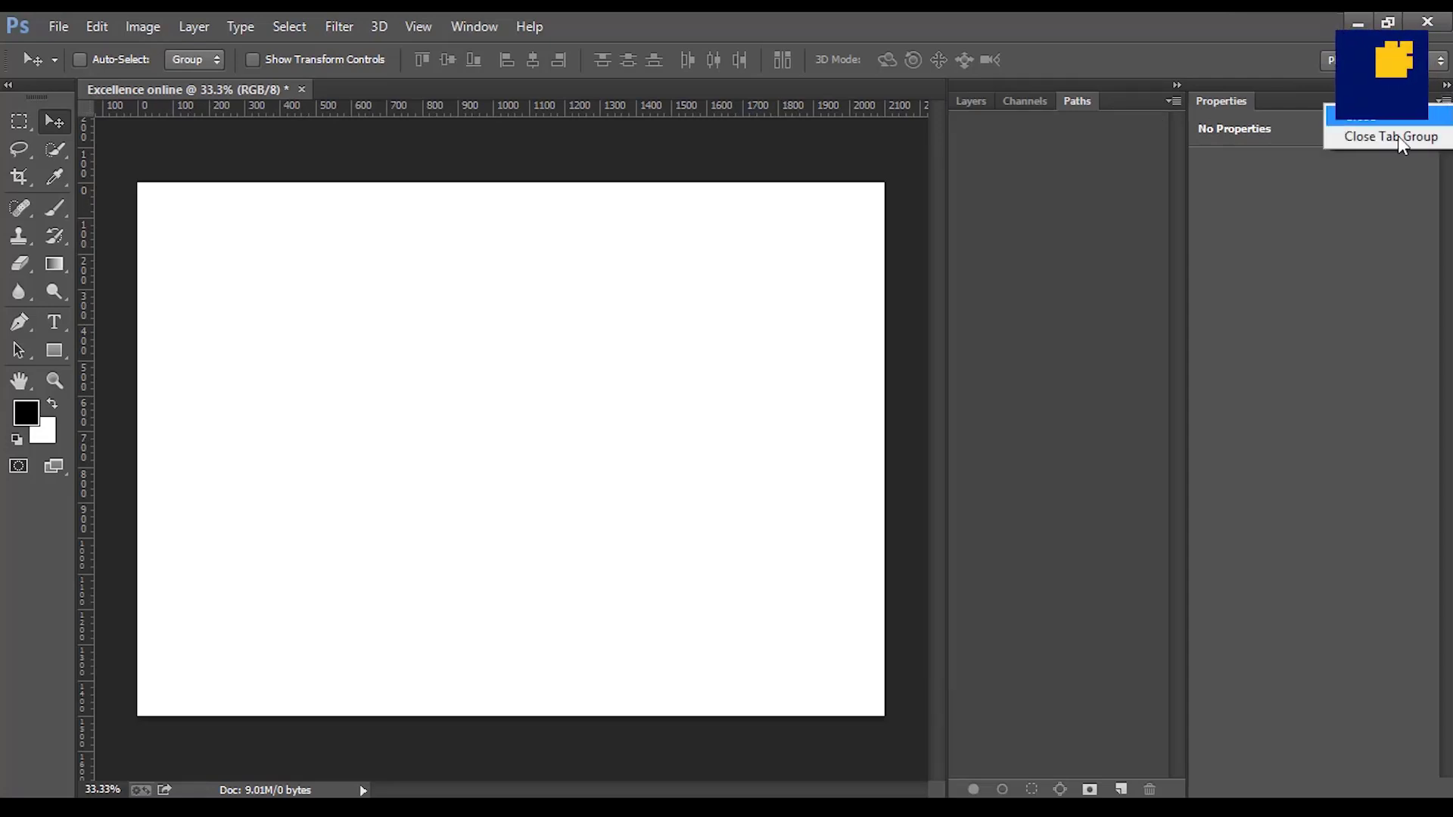
{"action": "left_click", "coordinate": [1369, 124]}
{"action": "left_click", "coordinate": [1233, 101]}
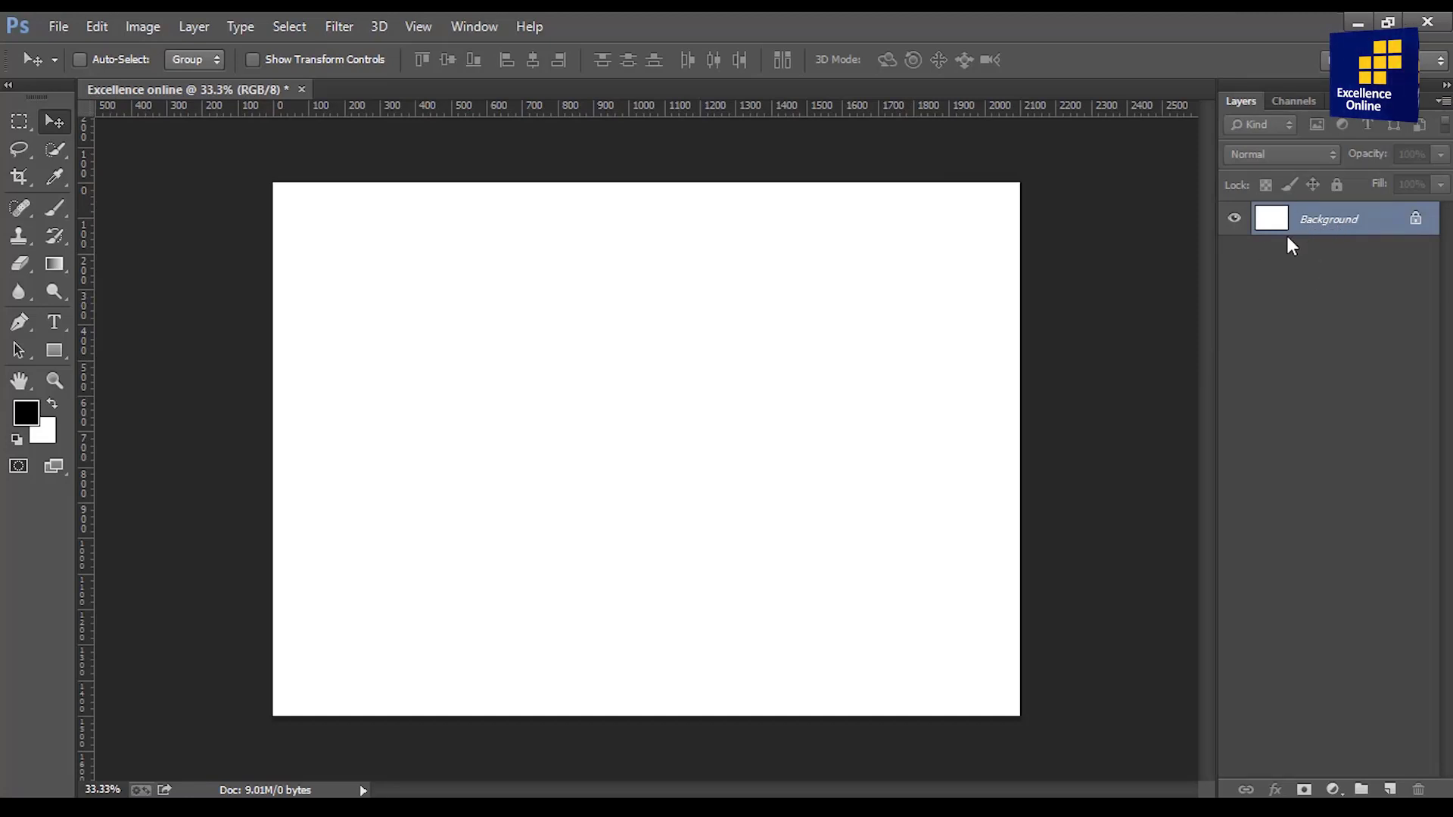
{"action": "left_click", "coordinate": [24, 124]}
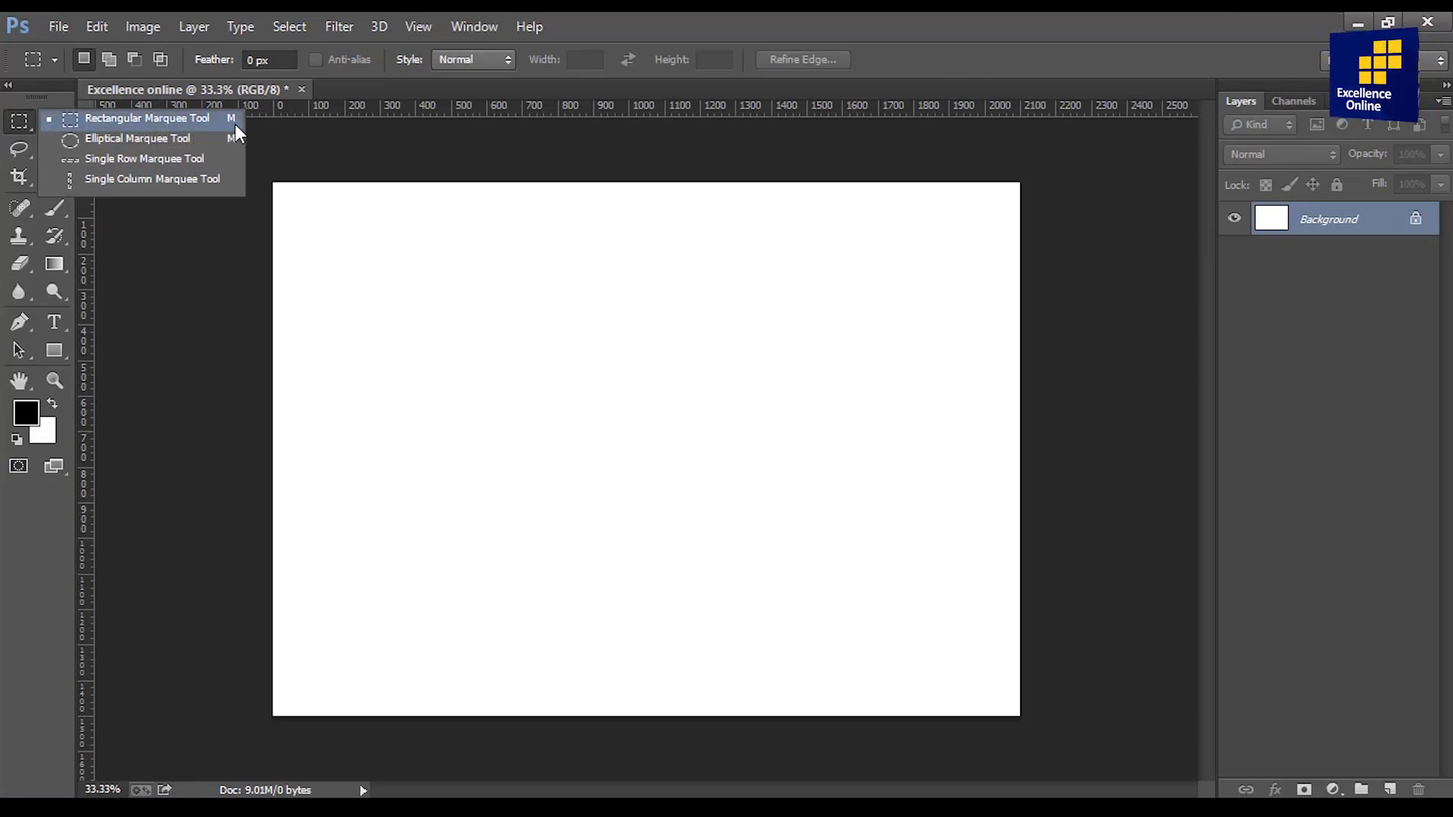
- Draw a circular selection with the Elliptical Marquee in the canvas's upper left
{"action": "left_click", "coordinate": [195, 126]}
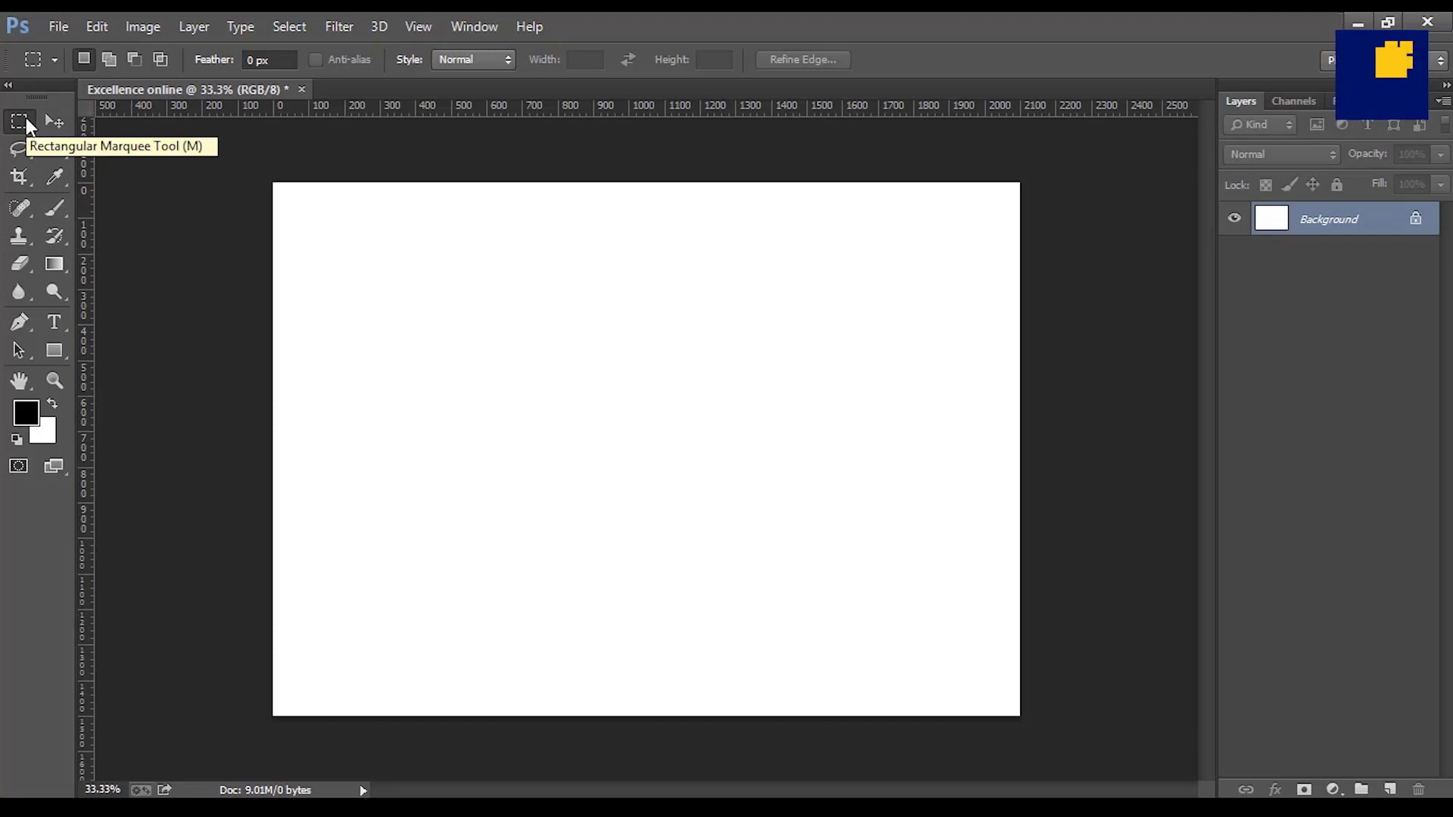
{"action": "right_click", "coordinate": [25, 118]}
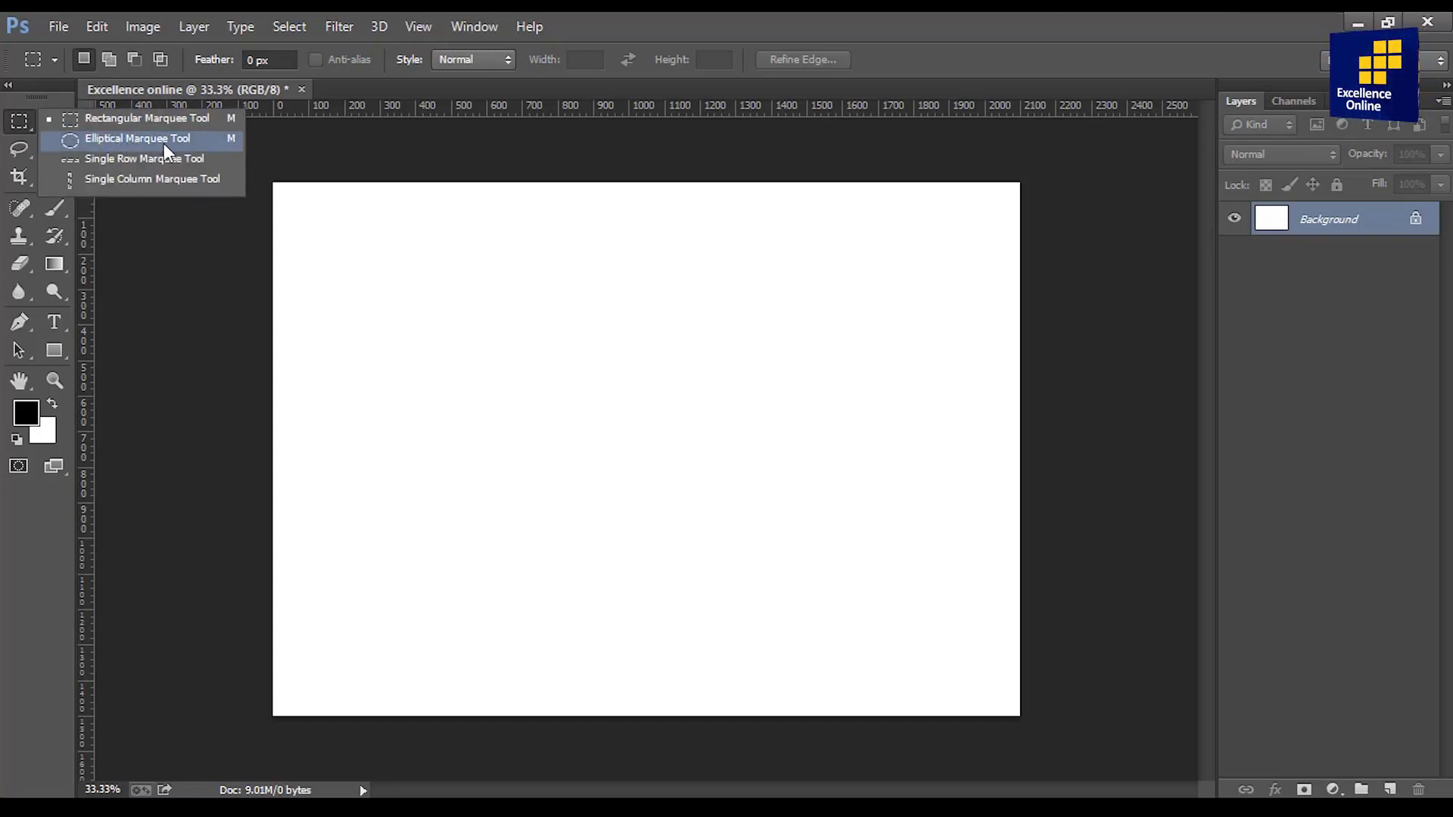
{"action": "left_click", "coordinate": [197, 145]}
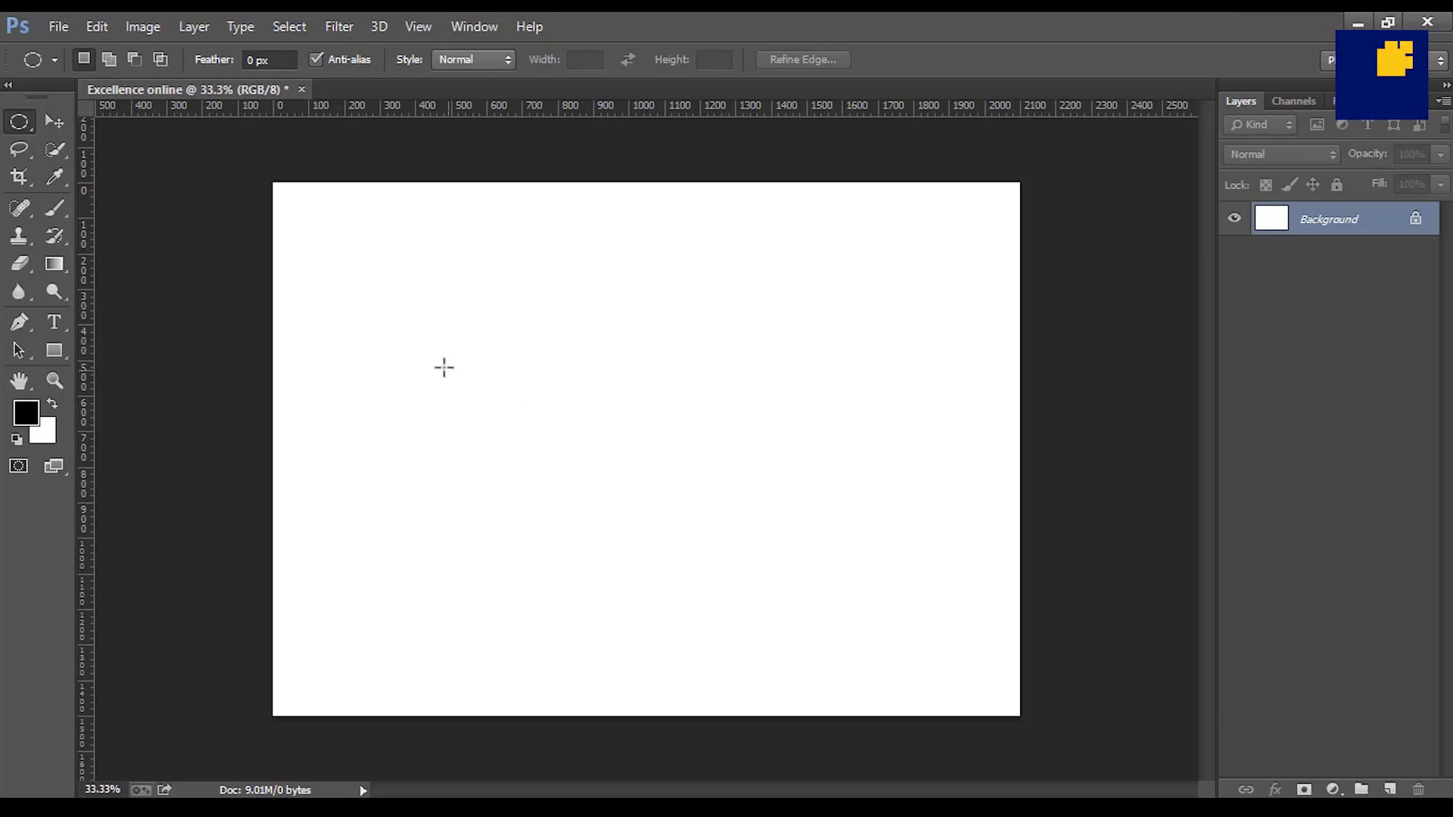
{"action": "left_click_drag", "start_coordinate": [353, 253], "coordinate": [585, 488]}
- Replace it with a rectangular selection right of centre, then switch to Single Row Marquee
{"action": "right_click", "coordinate": [25, 121]}
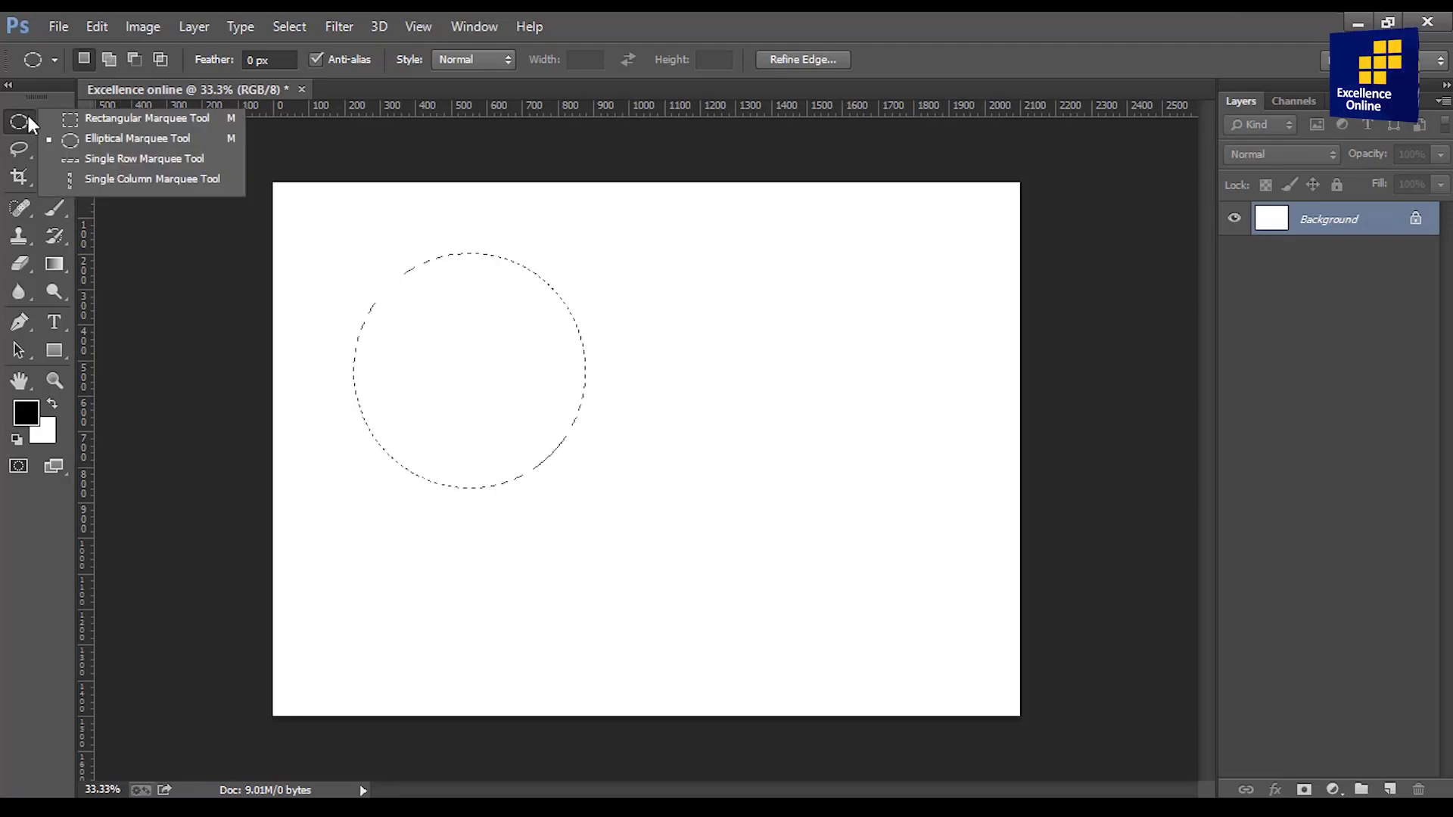
{"action": "left_click", "coordinate": [102, 122]}
{"action": "left_click_drag", "start_coordinate": [657, 301], "coordinate": [889, 497]}
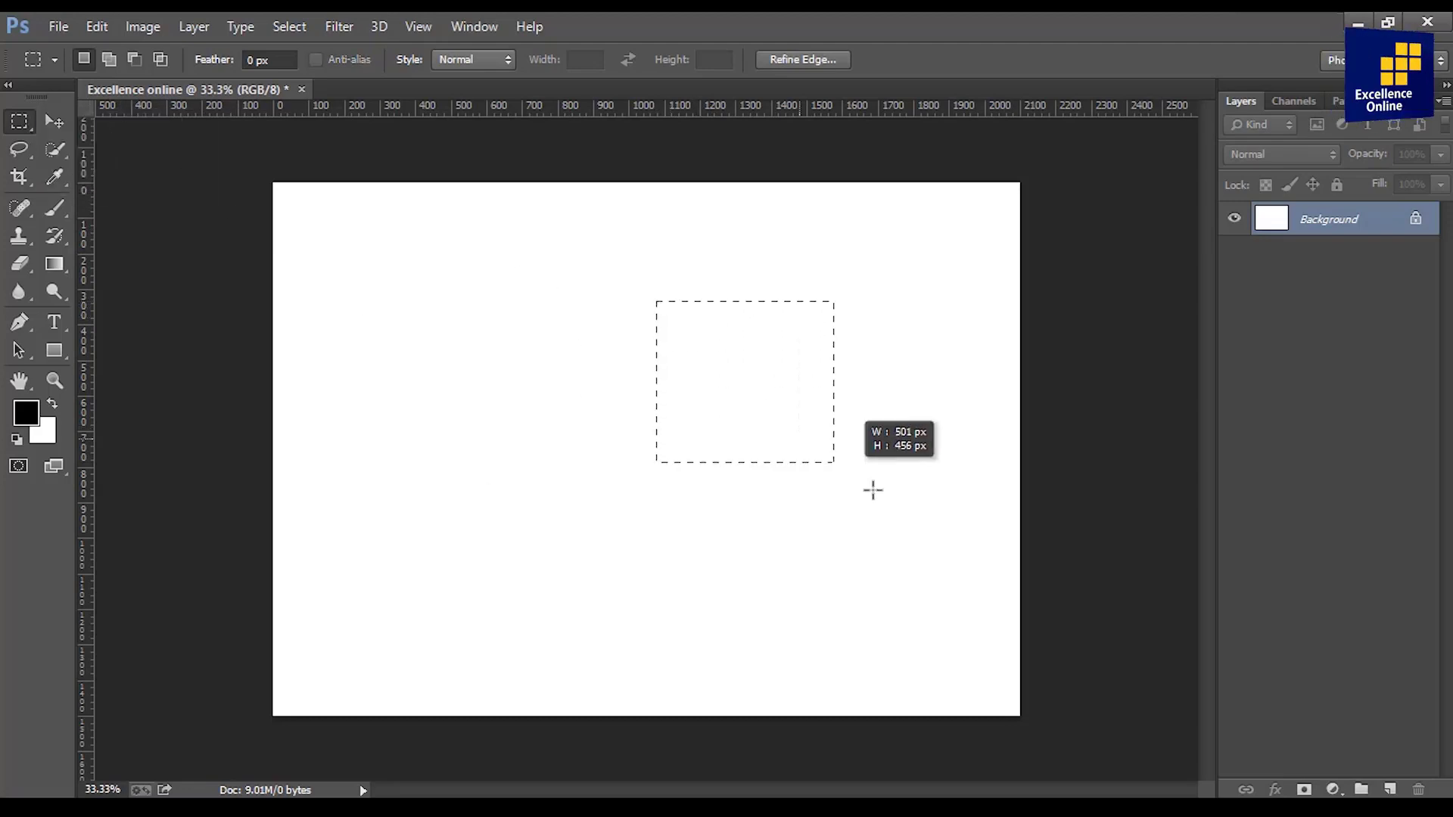
{"action": "right_click", "coordinate": [30, 118]}
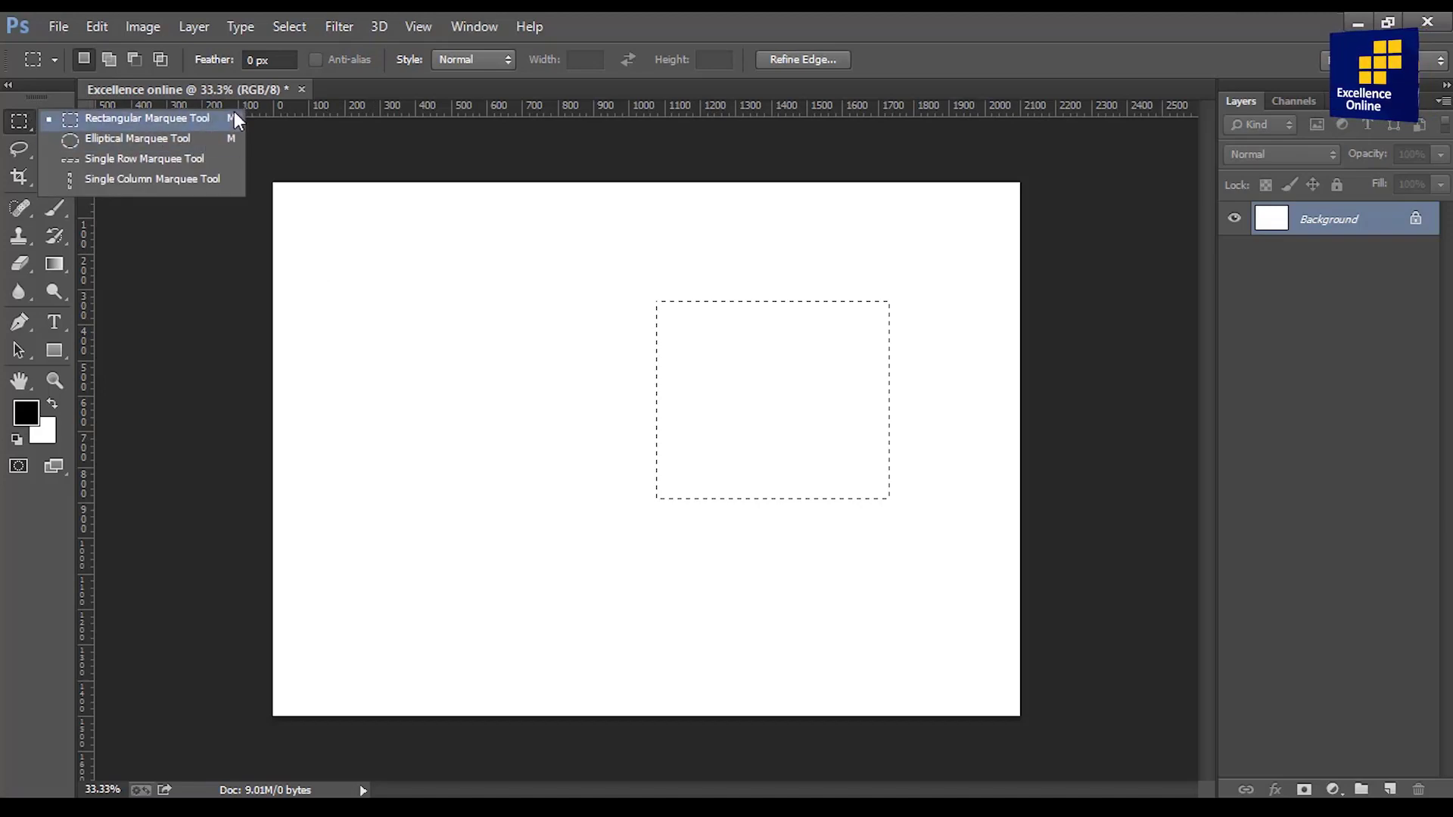
{"action": "left_click", "coordinate": [138, 161]}
{"action": "right_click", "coordinate": [21, 122]}
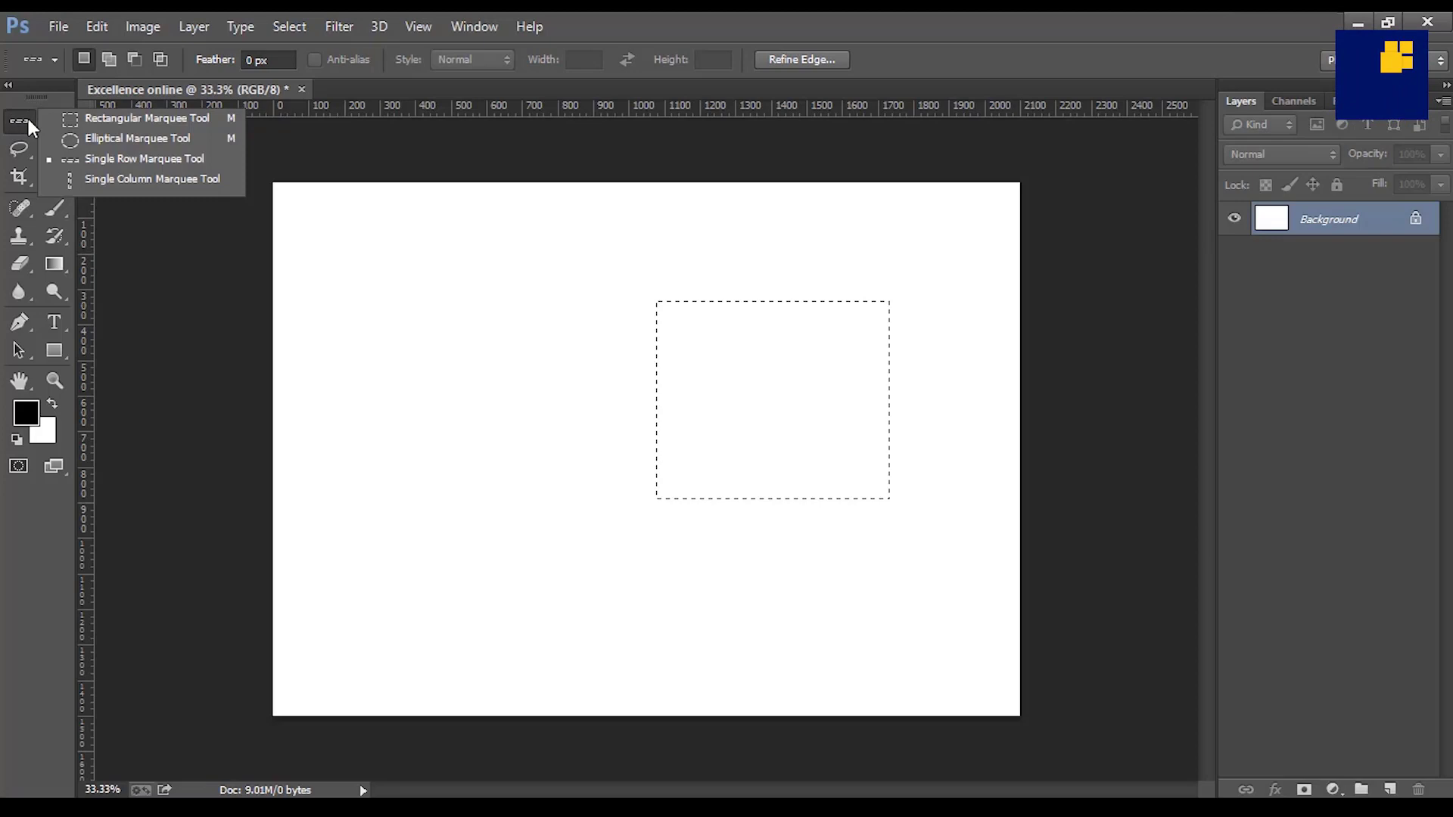
{"action": "left_click", "coordinate": [107, 125]}
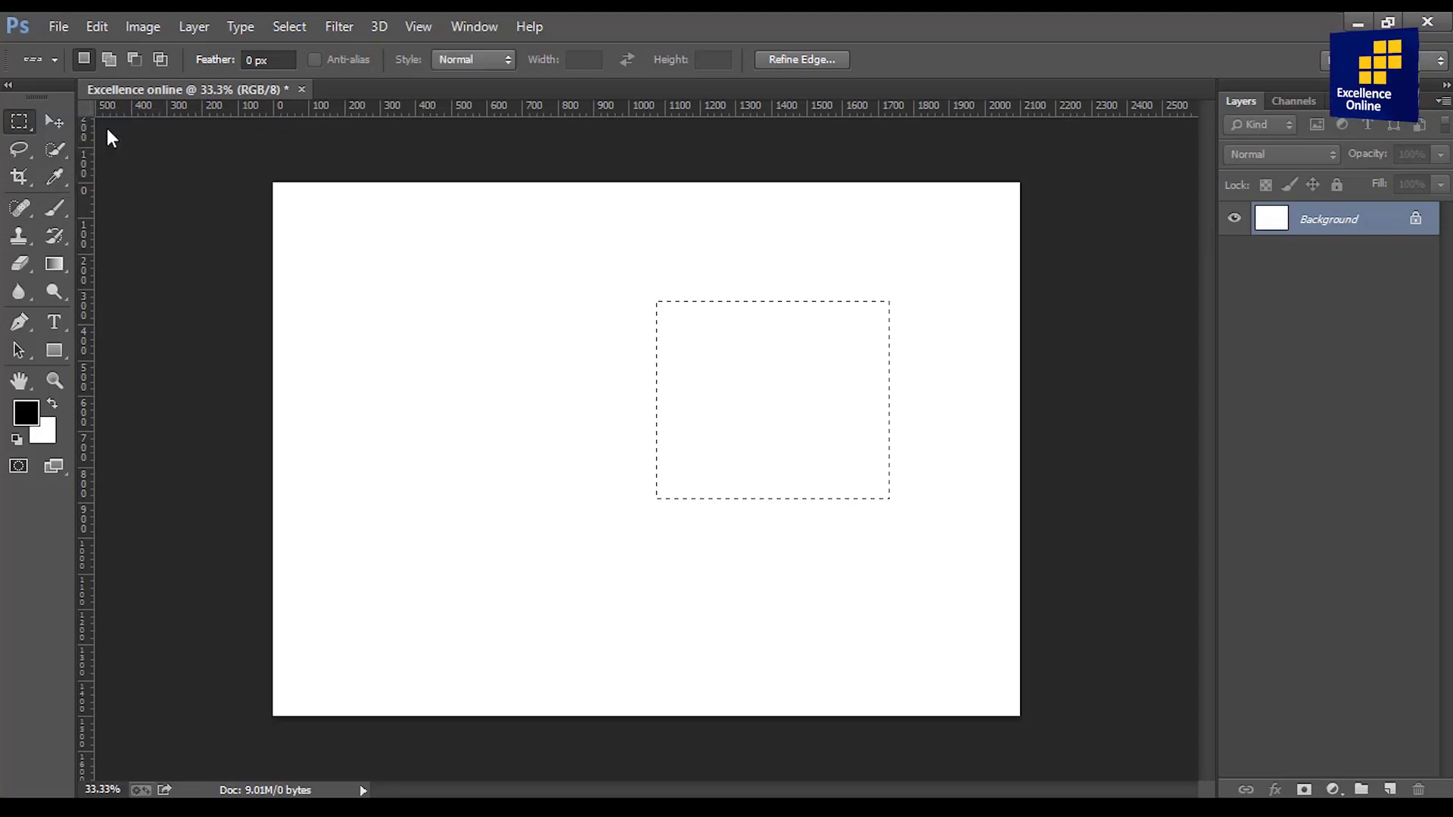
{"action": "left_click_drag", "start_coordinate": [334, 250], "coordinate": [930, 635]}
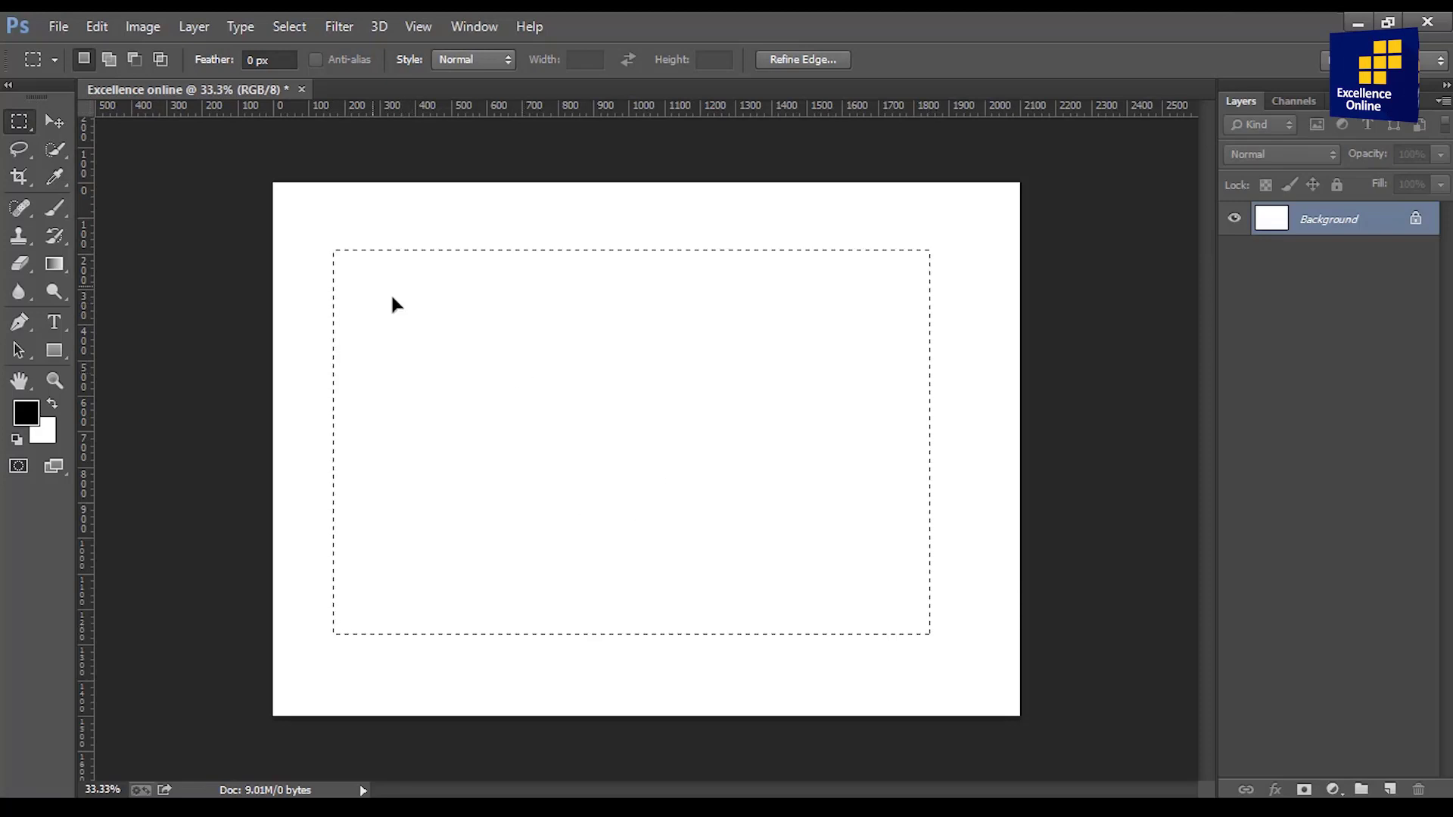
{"action": "left_click_drag", "start_coordinate": [392, 304], "coordinate": [340, 237]}
{"action": "left_click", "coordinate": [302, 224]}
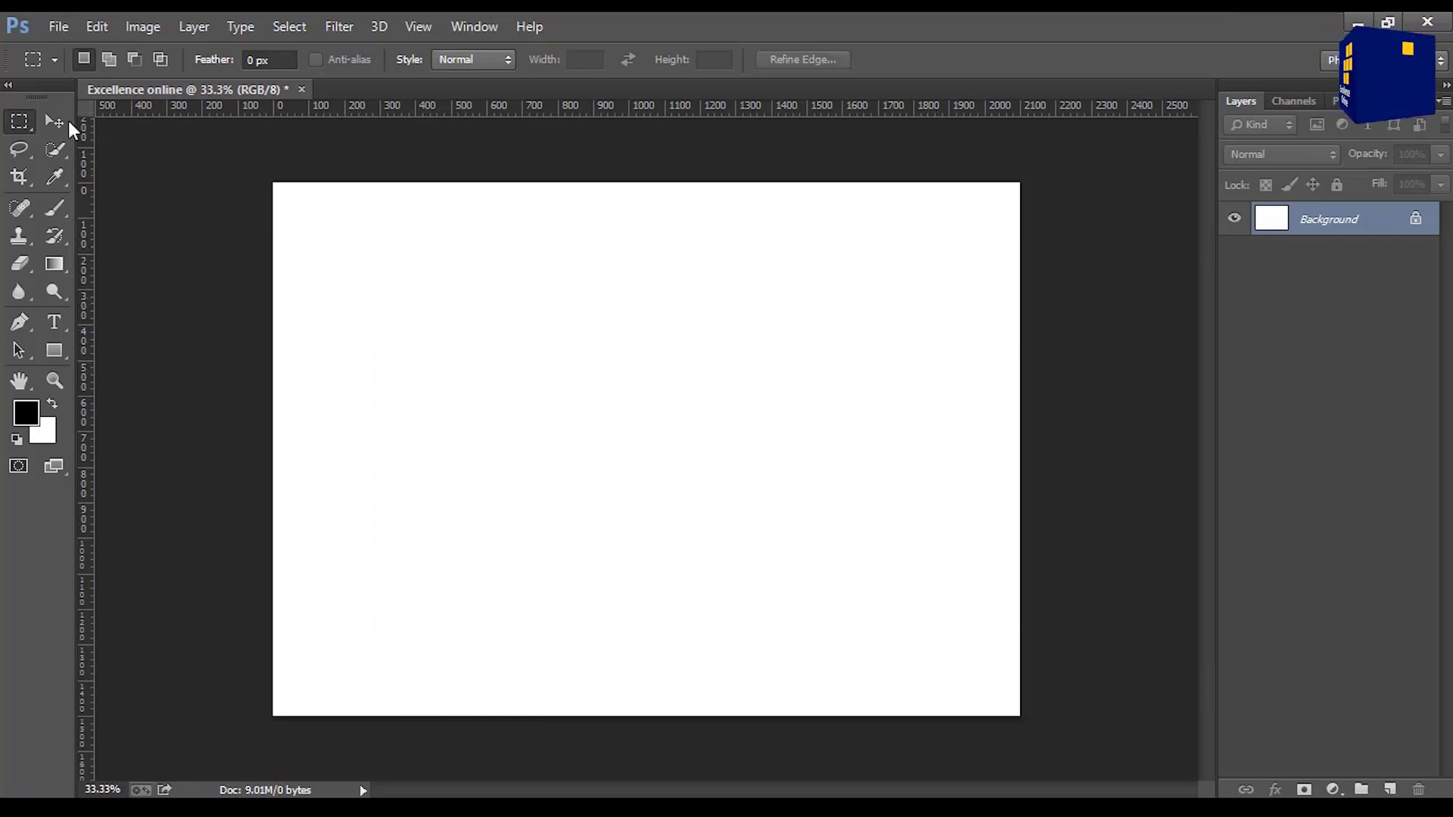
{"action": "left_click", "coordinate": [54, 119]}
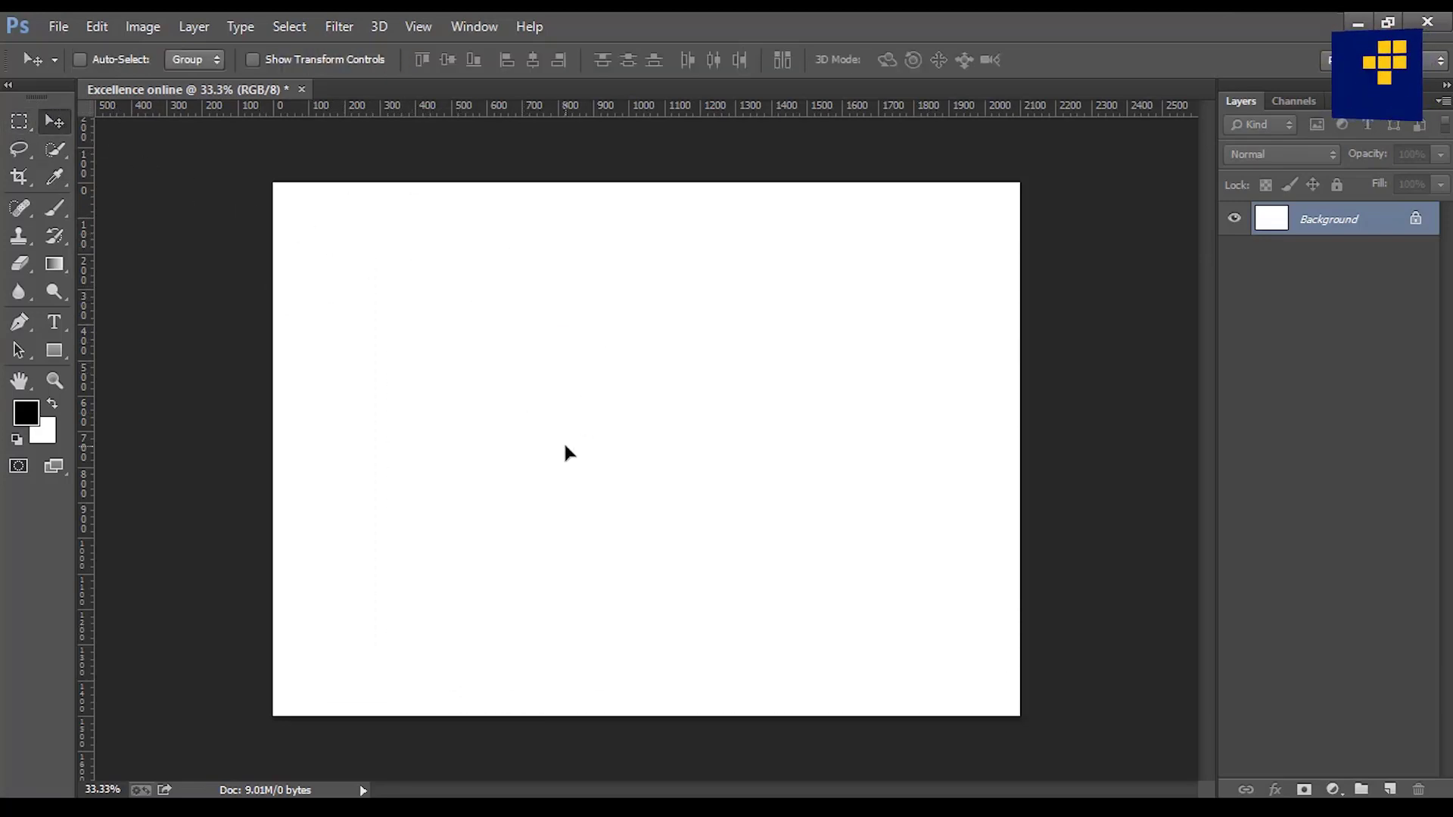
{"action": "left_click_drag", "start_coordinate": [564, 452], "coordinate": [722, 401]}
{"action": "left_click", "coordinate": [726, 331]}
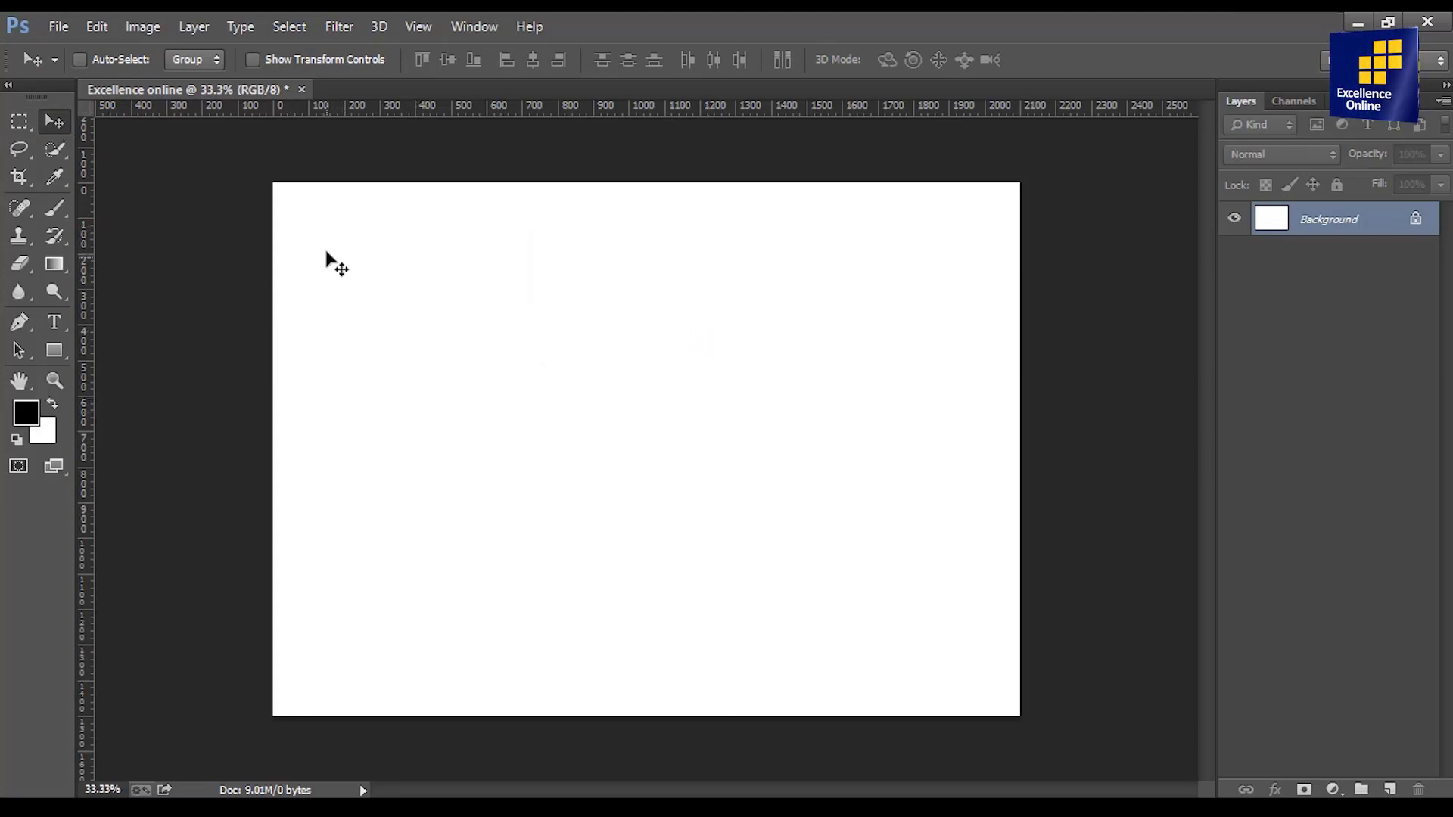
{"action": "mouse_move", "coordinate": [340, 239]}
{"action": "left_mouse_down"}
{"action": "mouse_move", "coordinate": [414, 295]}
{"action": "mouse_move", "coordinate": [230, 237]}
{"action": "left_mouse_up"}
{"action": "left_click", "coordinate": [745, 330]}
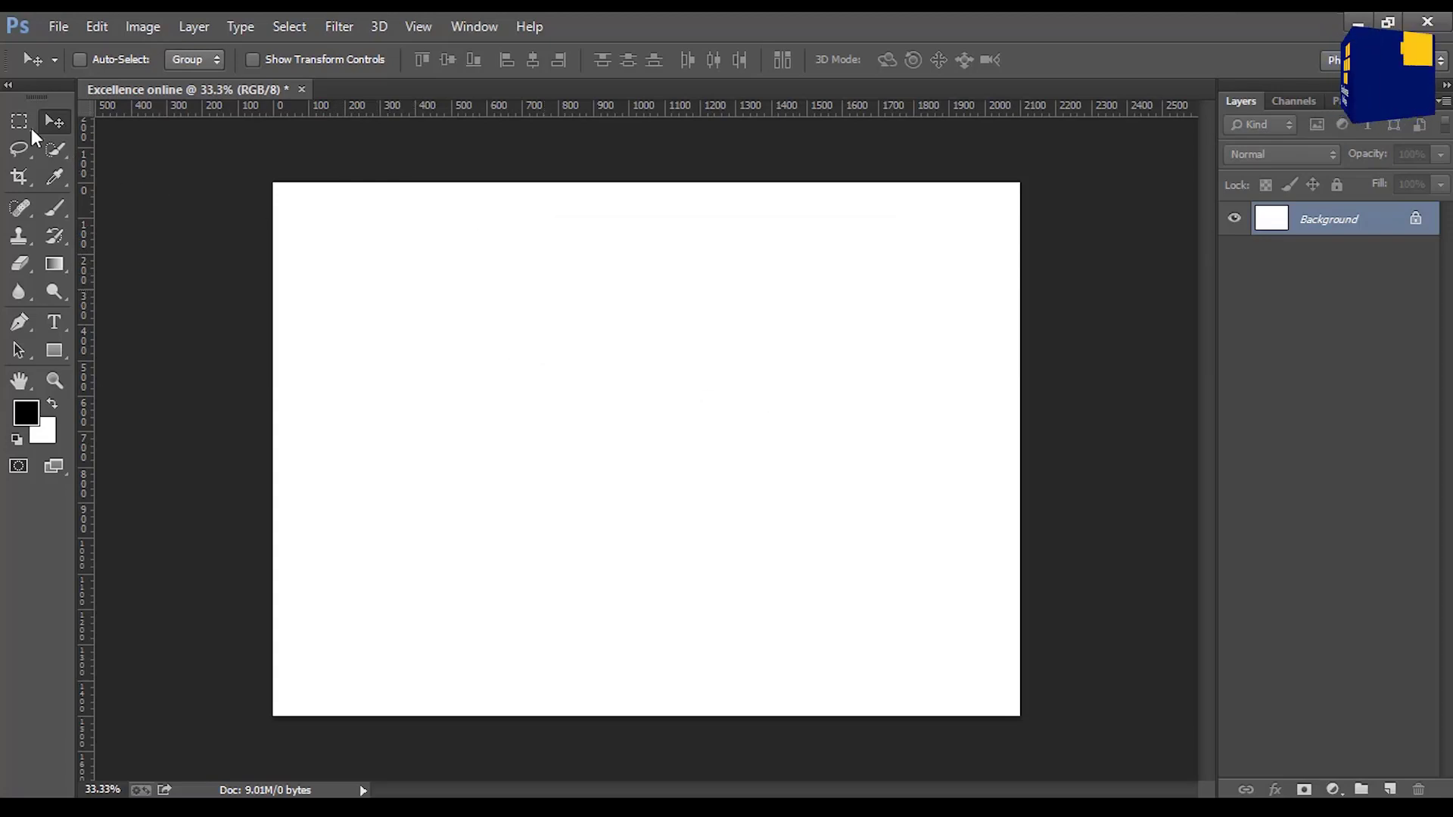
{"action": "left_click", "coordinate": [19, 121]}
{"action": "left_click_drag", "start_coordinate": [305, 223], "coordinate": [997, 679]}
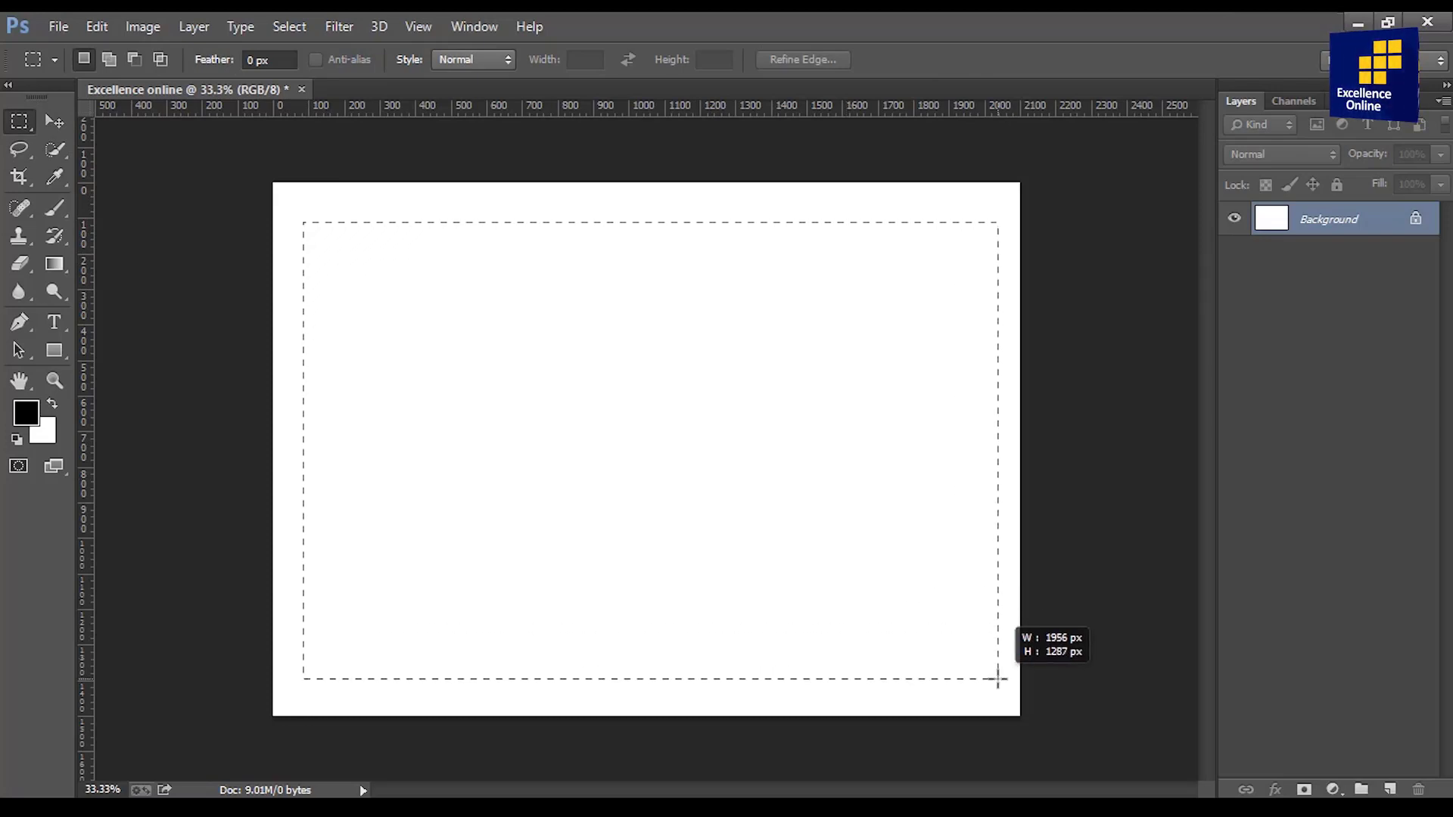
{"action": "left_click_drag", "start_coordinate": [998, 679], "coordinate": [1005, 694]}
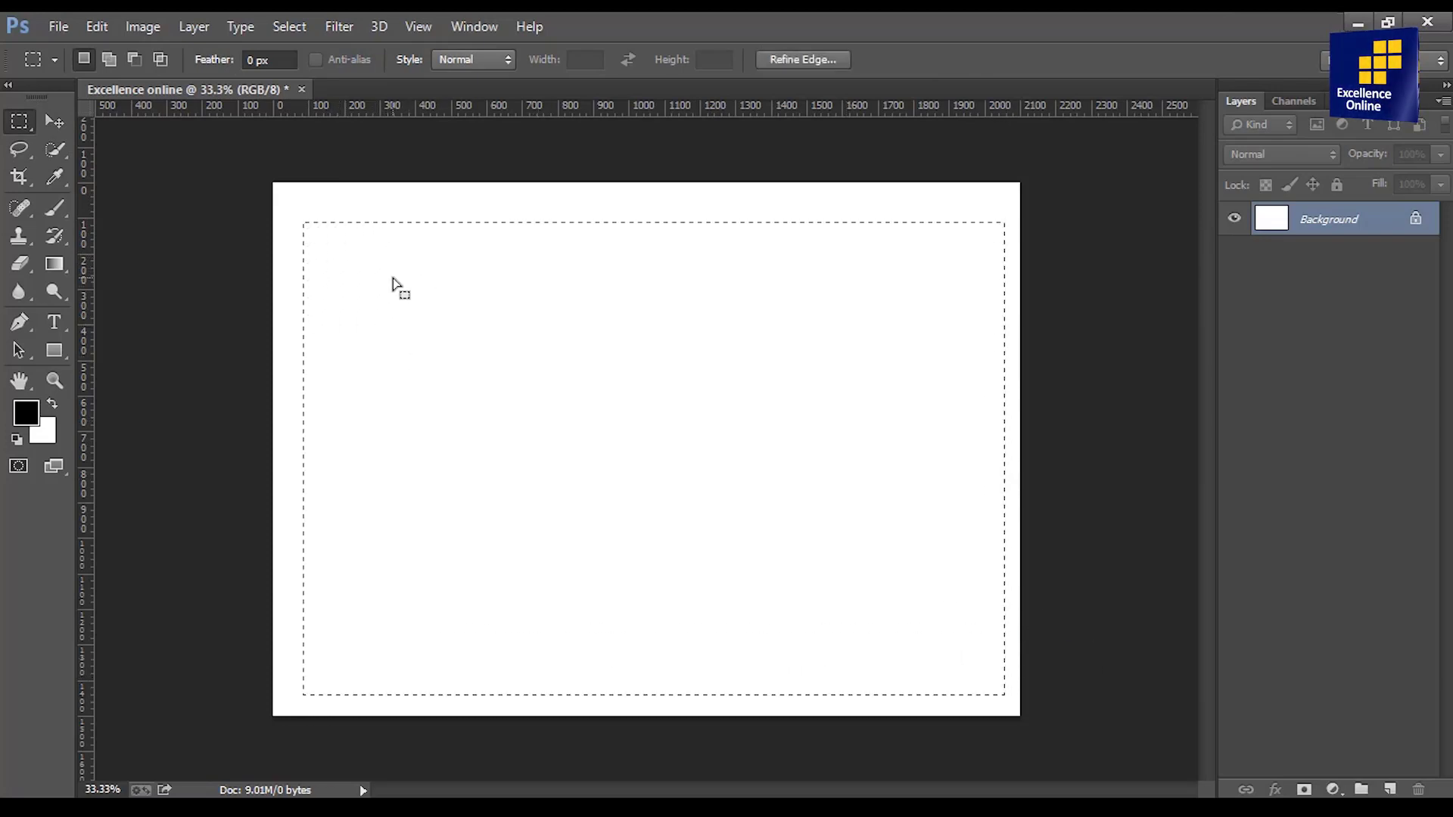
- Deselect, draw five black rectangles across the canvas, and marquee-select around them all
{"action": "key", "text": "ctrl+d"}
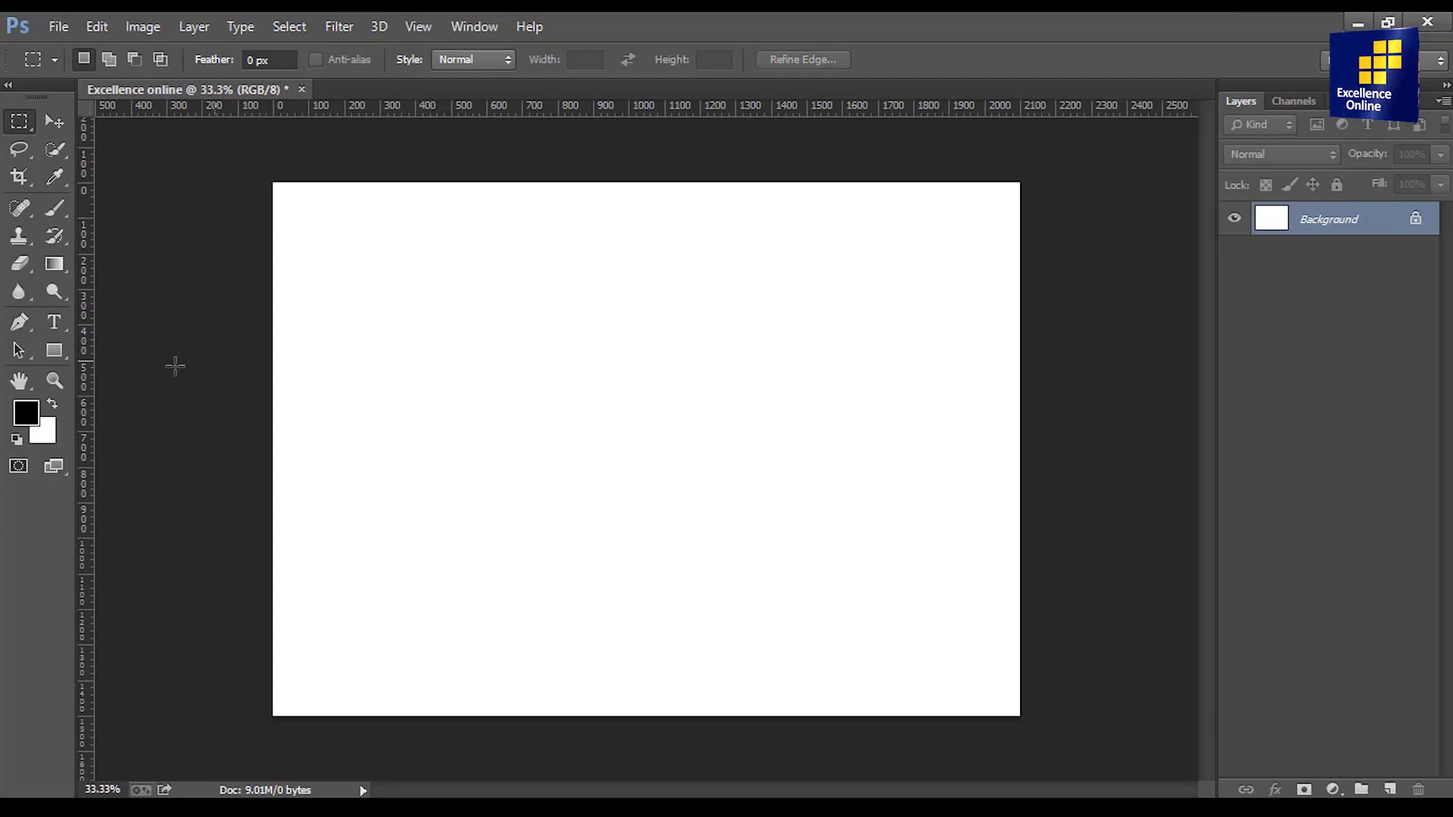
{"action": "left_click", "coordinate": [56, 350]}
{"action": "left_click_drag", "start_coordinate": [330, 242], "coordinate": [459, 339]}
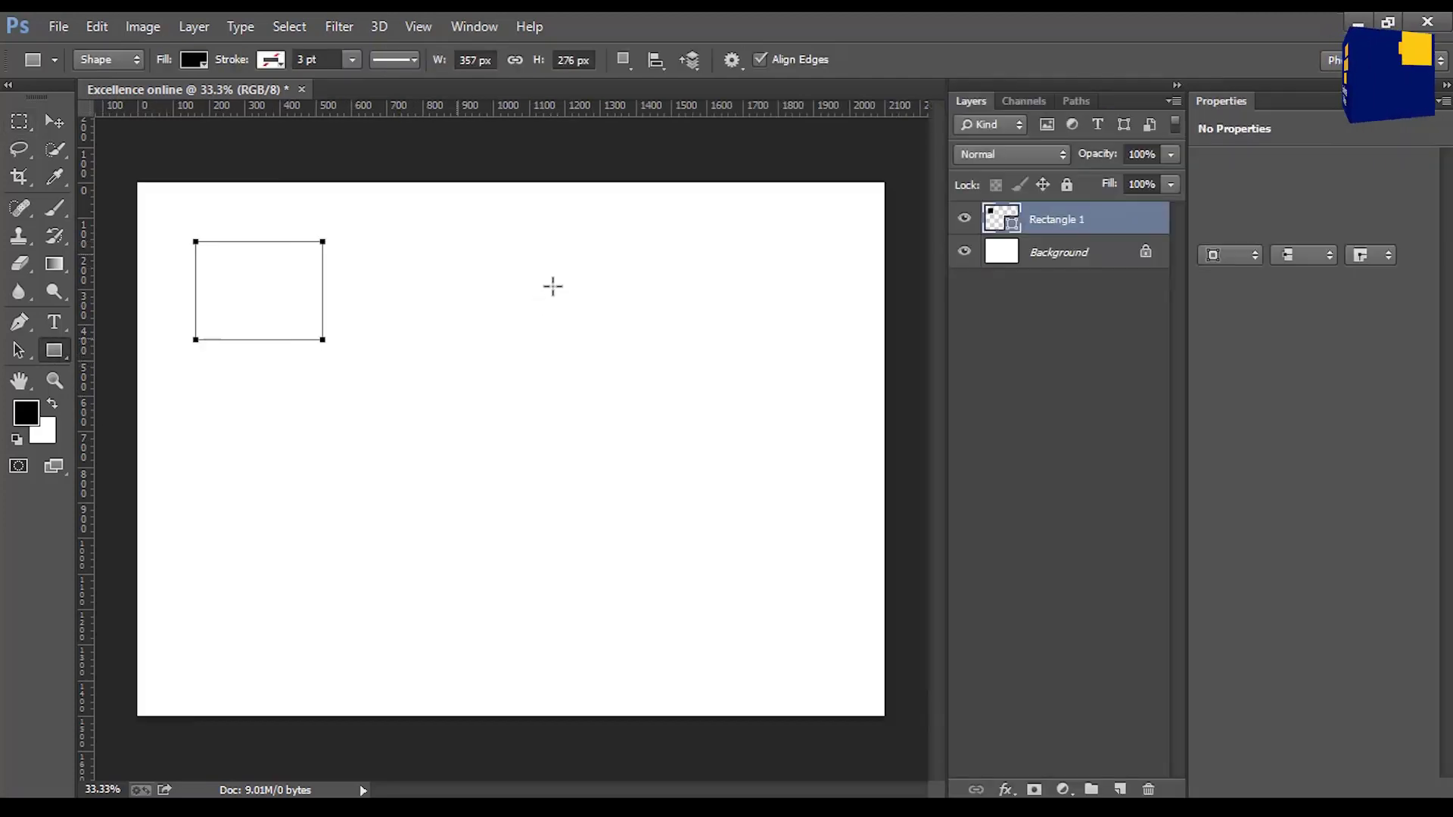
{"action": "left_click_drag", "start_coordinate": [475, 272], "coordinate": [565, 352]}
{"action": "left_click_drag", "start_coordinate": [636, 299], "coordinate": [736, 394]}
{"action": "left_click_drag", "start_coordinate": [315, 440], "coordinate": [487, 553]}
{"action": "left_click_drag", "start_coordinate": [581, 475], "coordinate": [697, 604]}
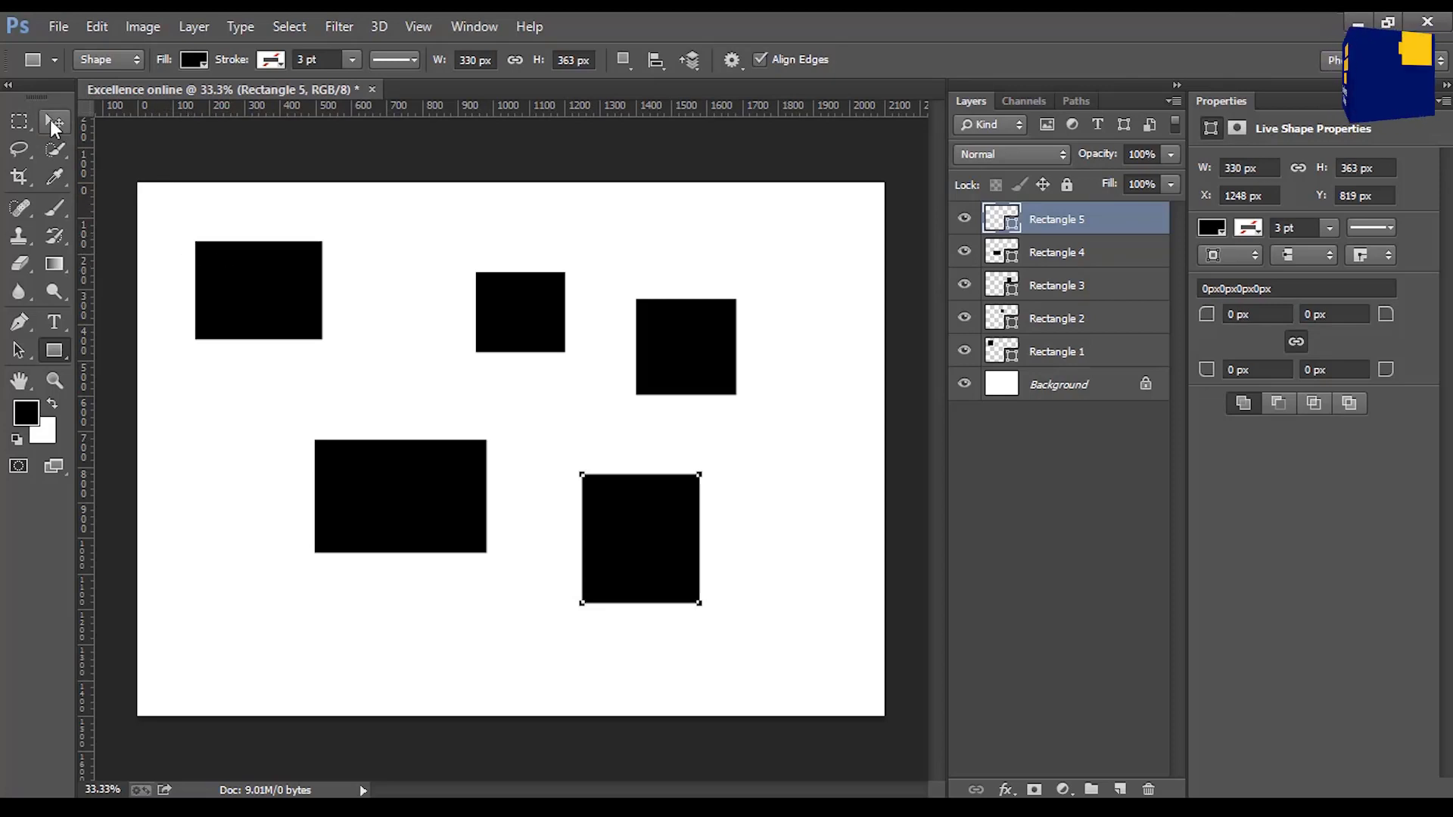
{"action": "left_click", "coordinate": [30, 129]}
{"action": "left_click_drag", "start_coordinate": [178, 220], "coordinate": [763, 633]}
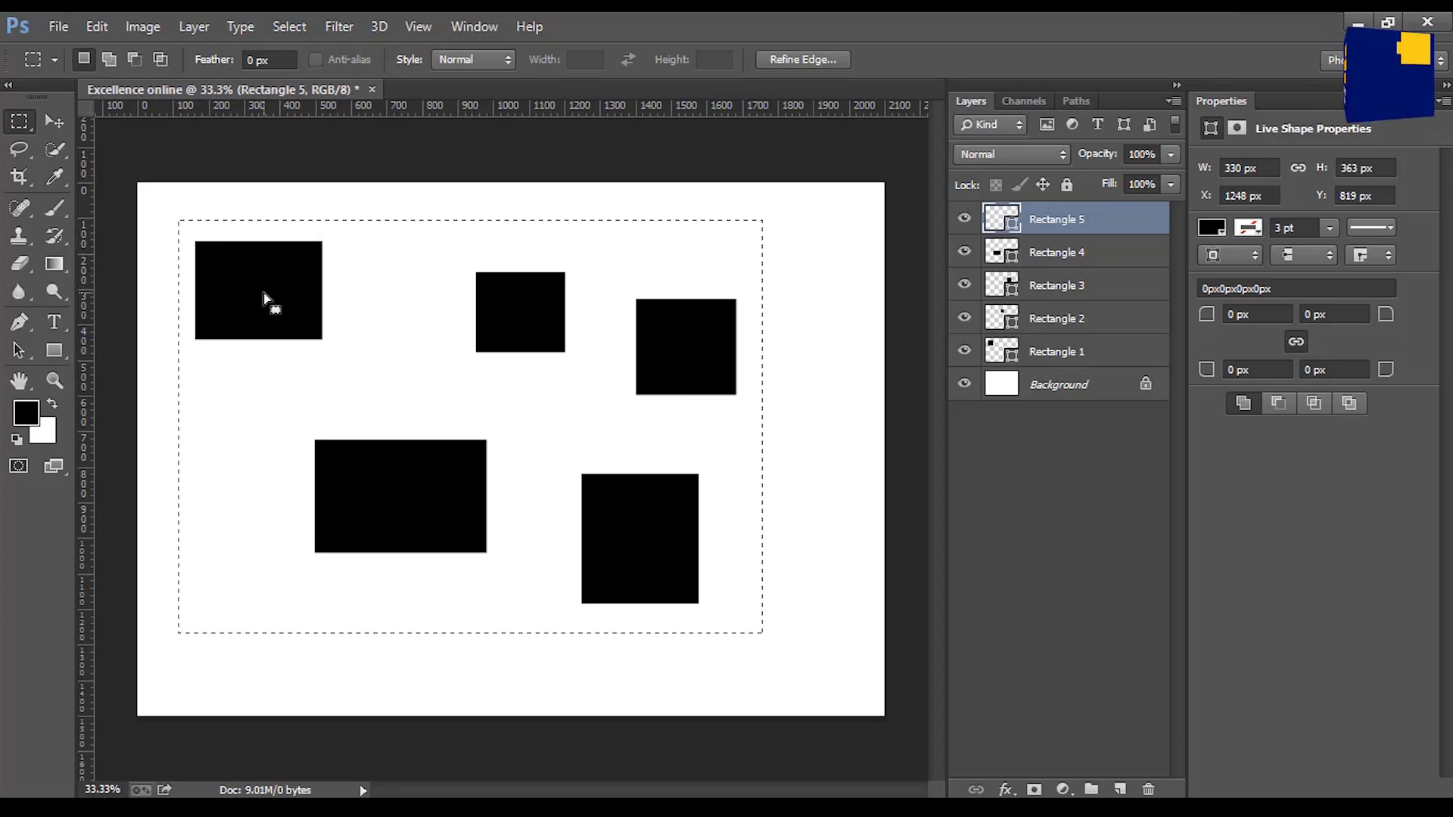
- Deselect, then nudge Rectangle 5 right and down to X 1377 px, Y 860 px
{"action": "key", "text": "ctrl+d"}
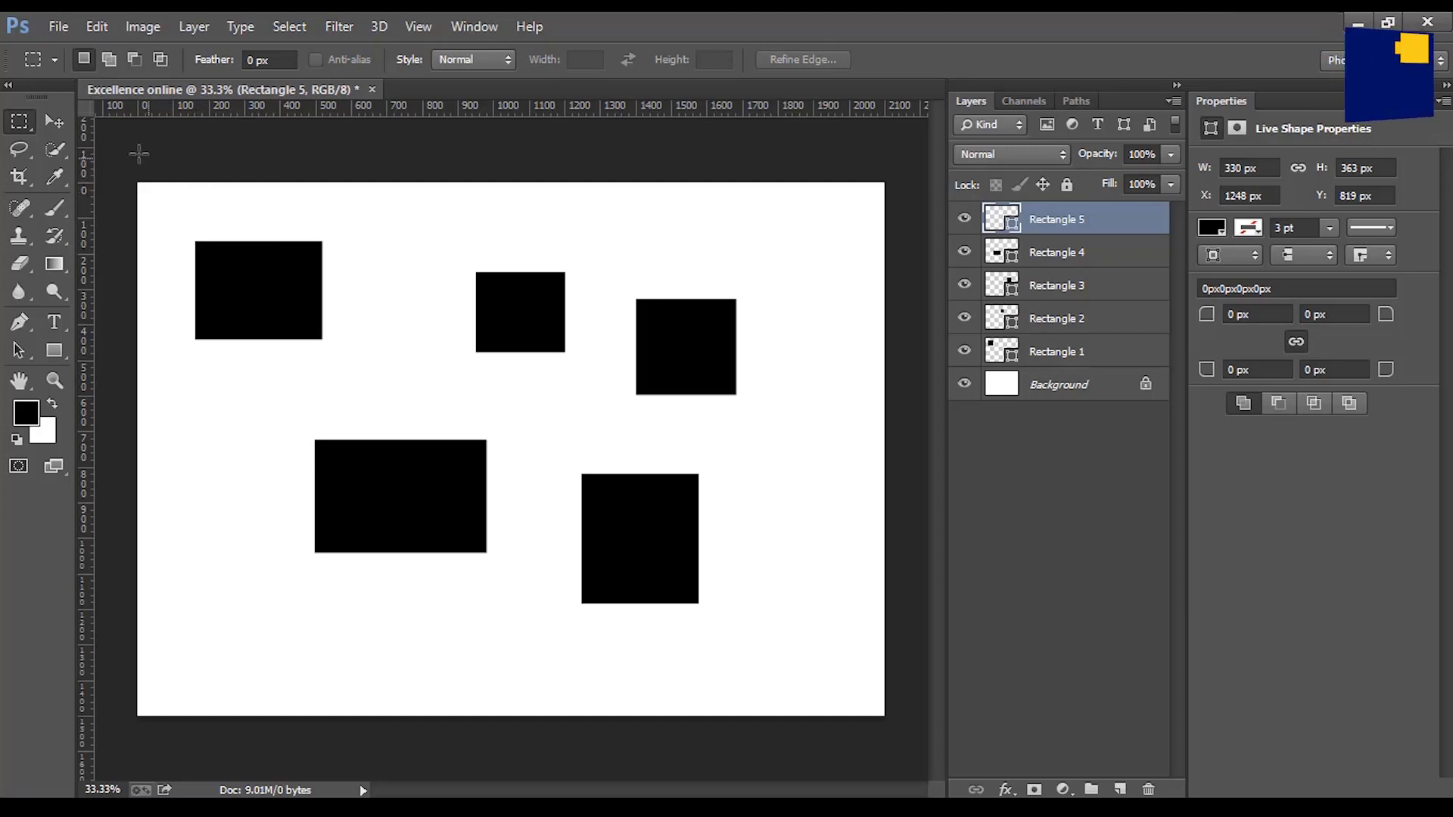
{"action": "left_click", "coordinate": [51, 125]}
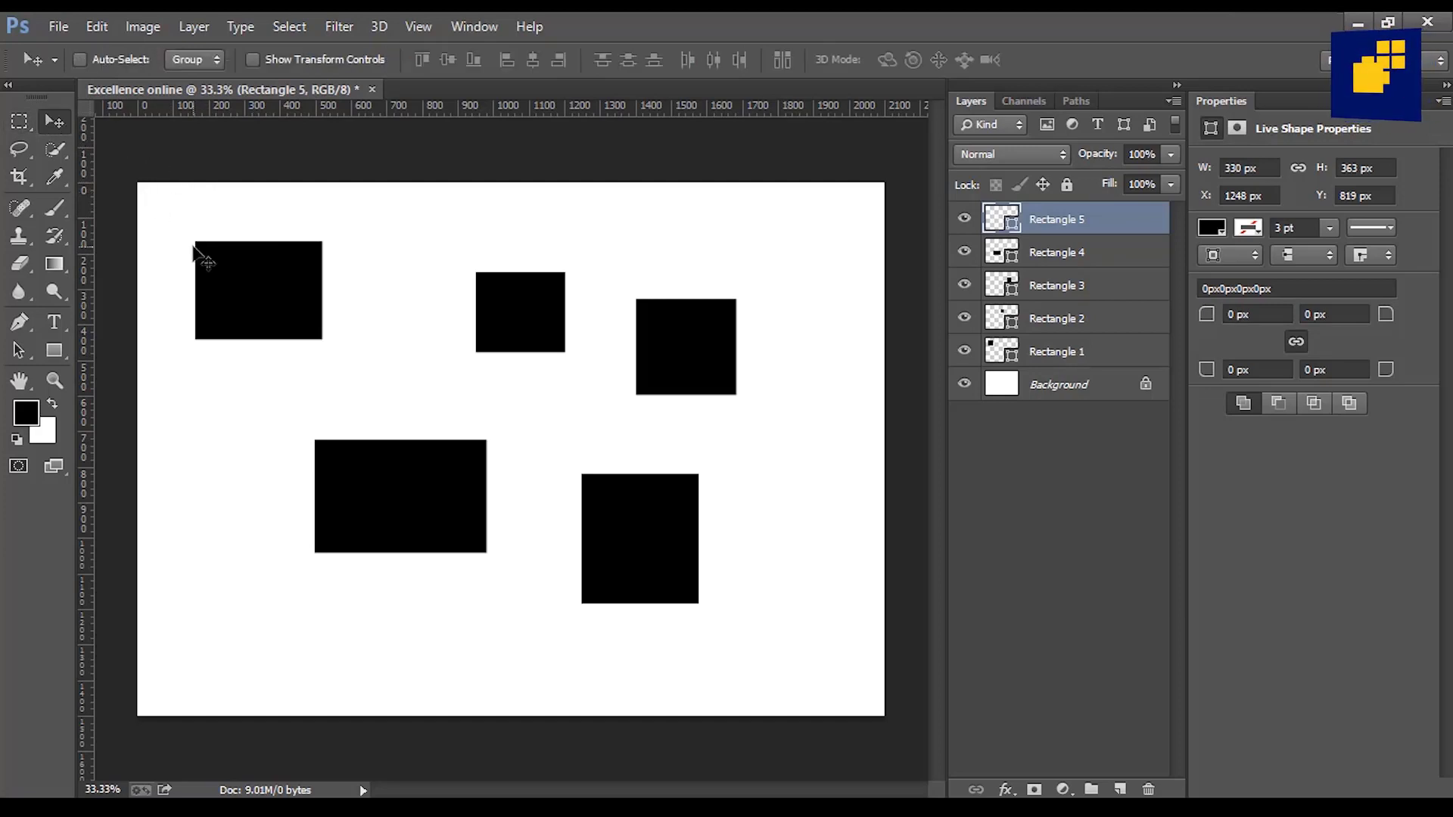
{"action": "left_click_drag", "start_coordinate": [171, 218], "coordinate": [202, 228]}
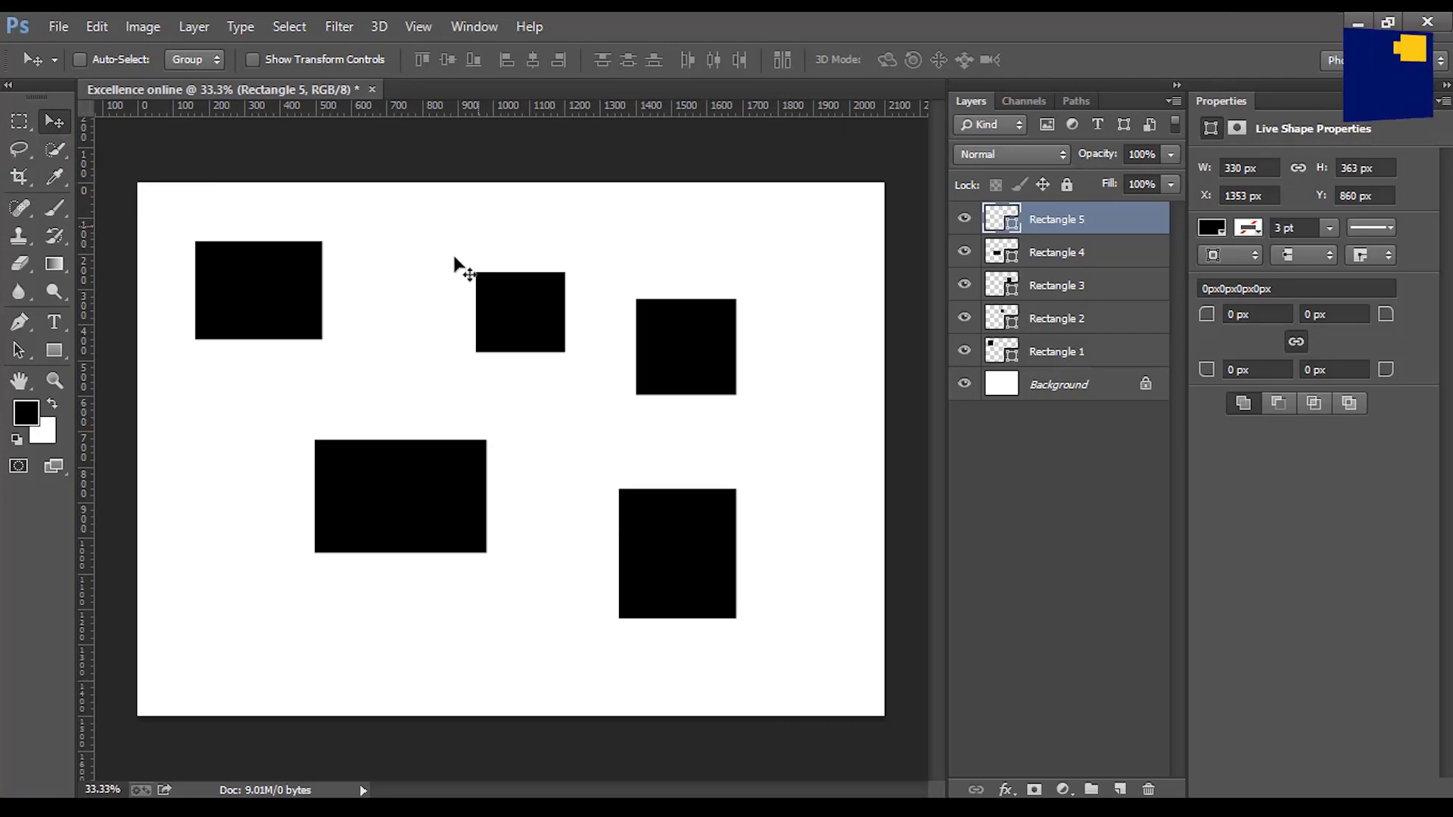
{"action": "left_click_drag", "start_coordinate": [271, 301], "coordinate": [266, 277]}
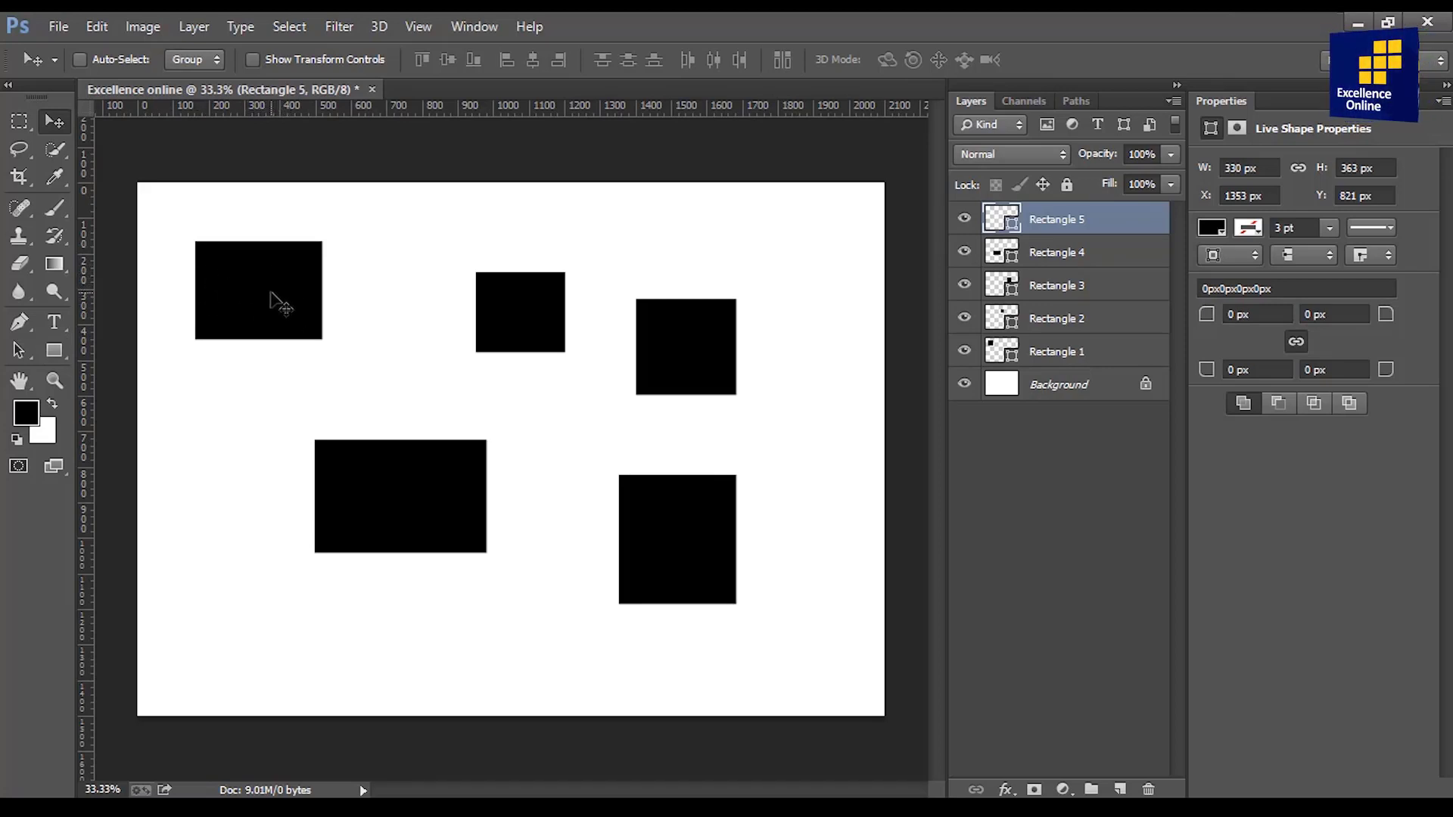
{"action": "left_click_drag", "start_coordinate": [266, 292], "coordinate": [274, 305]}
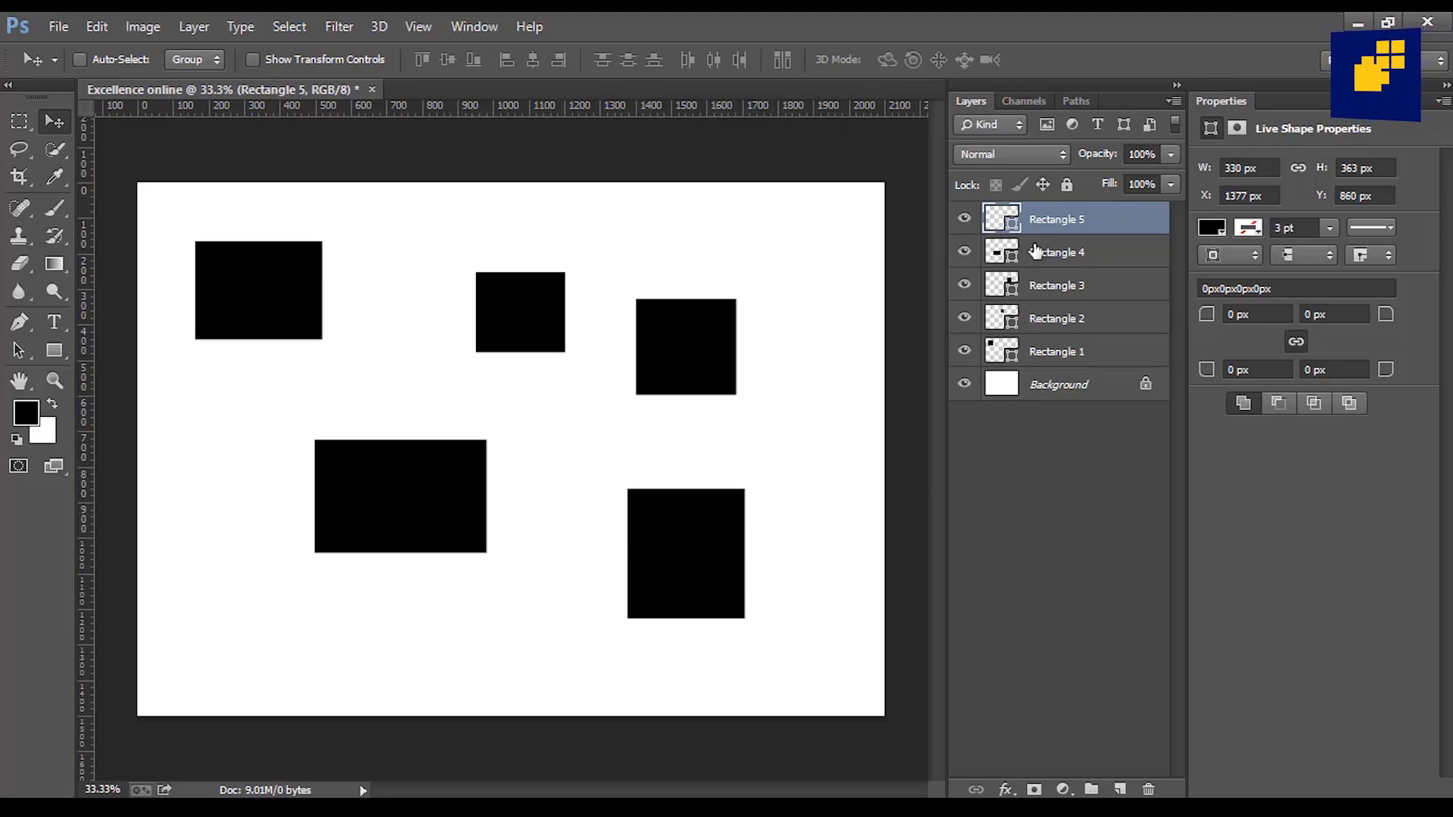
{"action": "left_click", "coordinate": [1298, 167]}
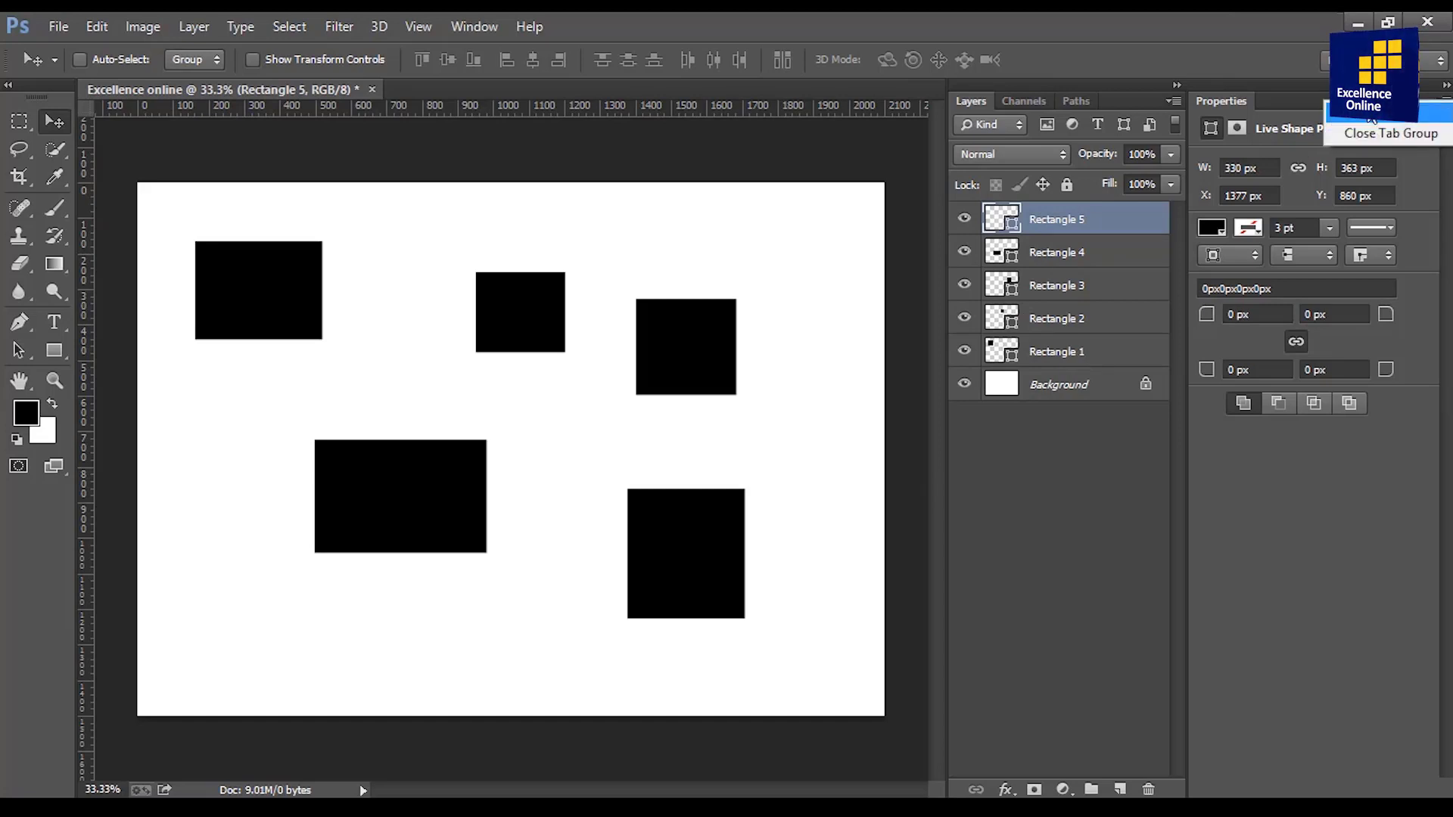
- Close the Properties panel and make Rectangle 1 the active layer
{"action": "left_click", "coordinate": [1371, 113]}
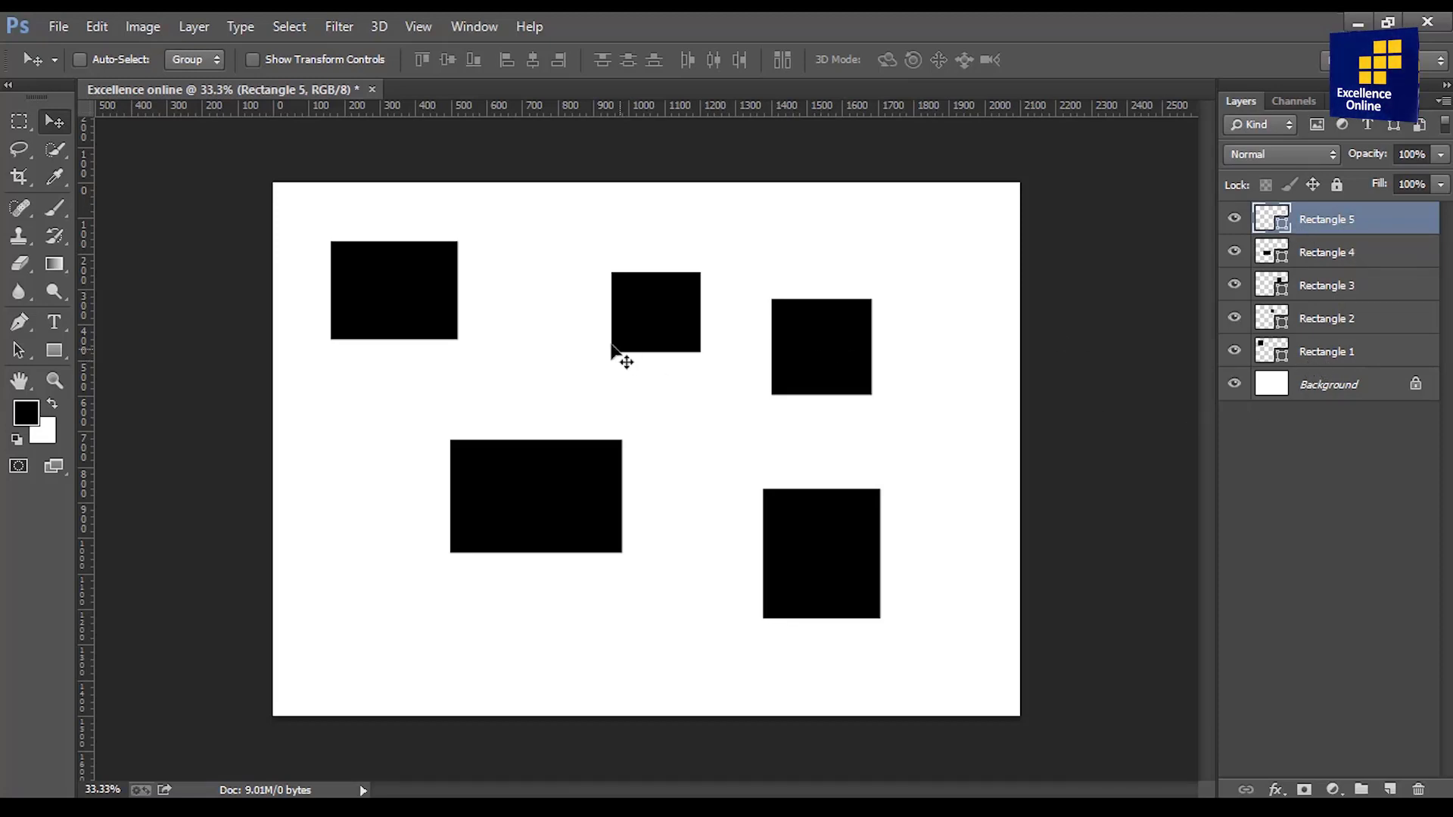
{"action": "key", "text": "alt+bracketleft"}
{"action": "left_click", "coordinate": [1324, 288]}
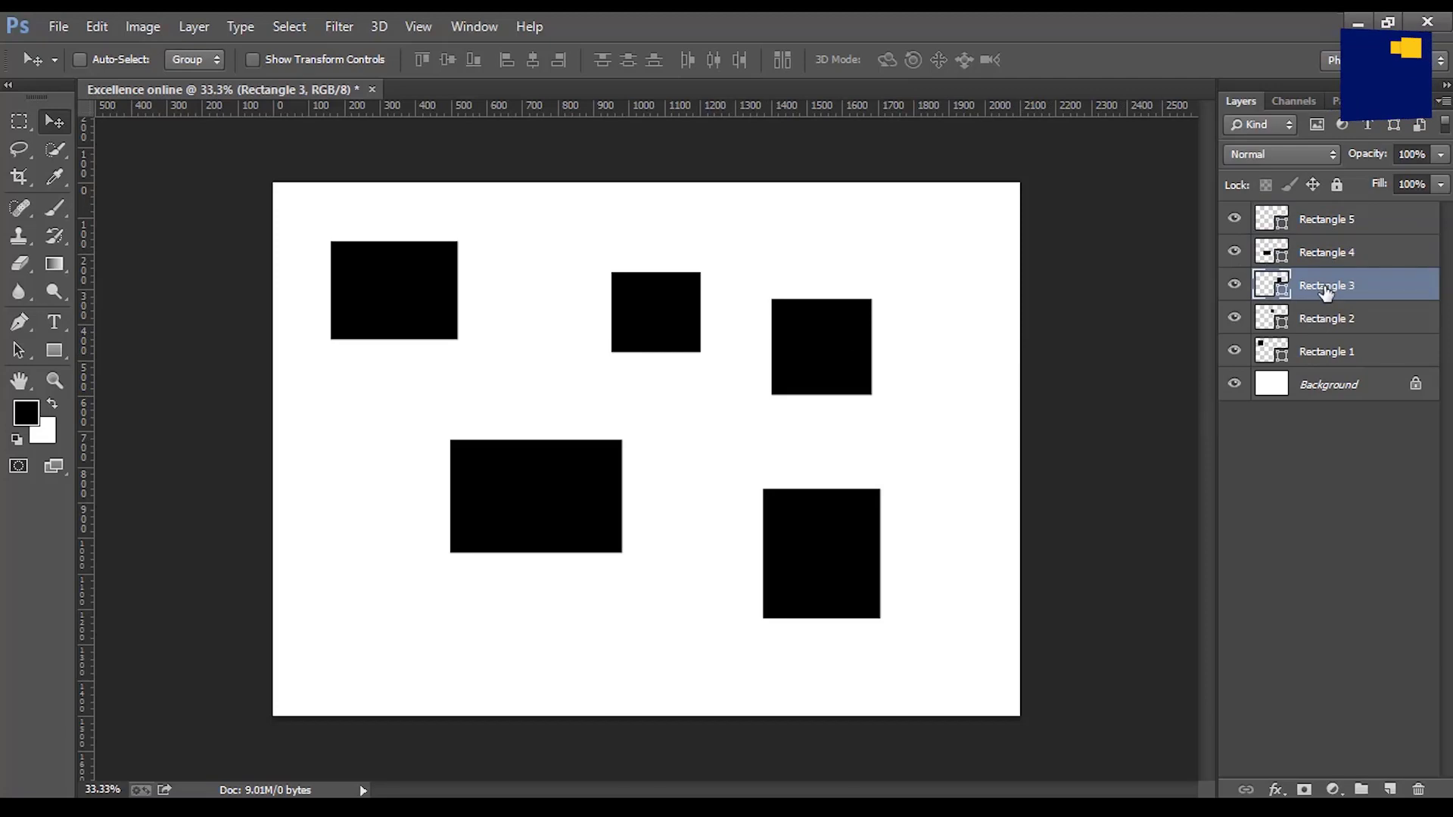
{"action": "left_click", "coordinate": [1332, 317]}
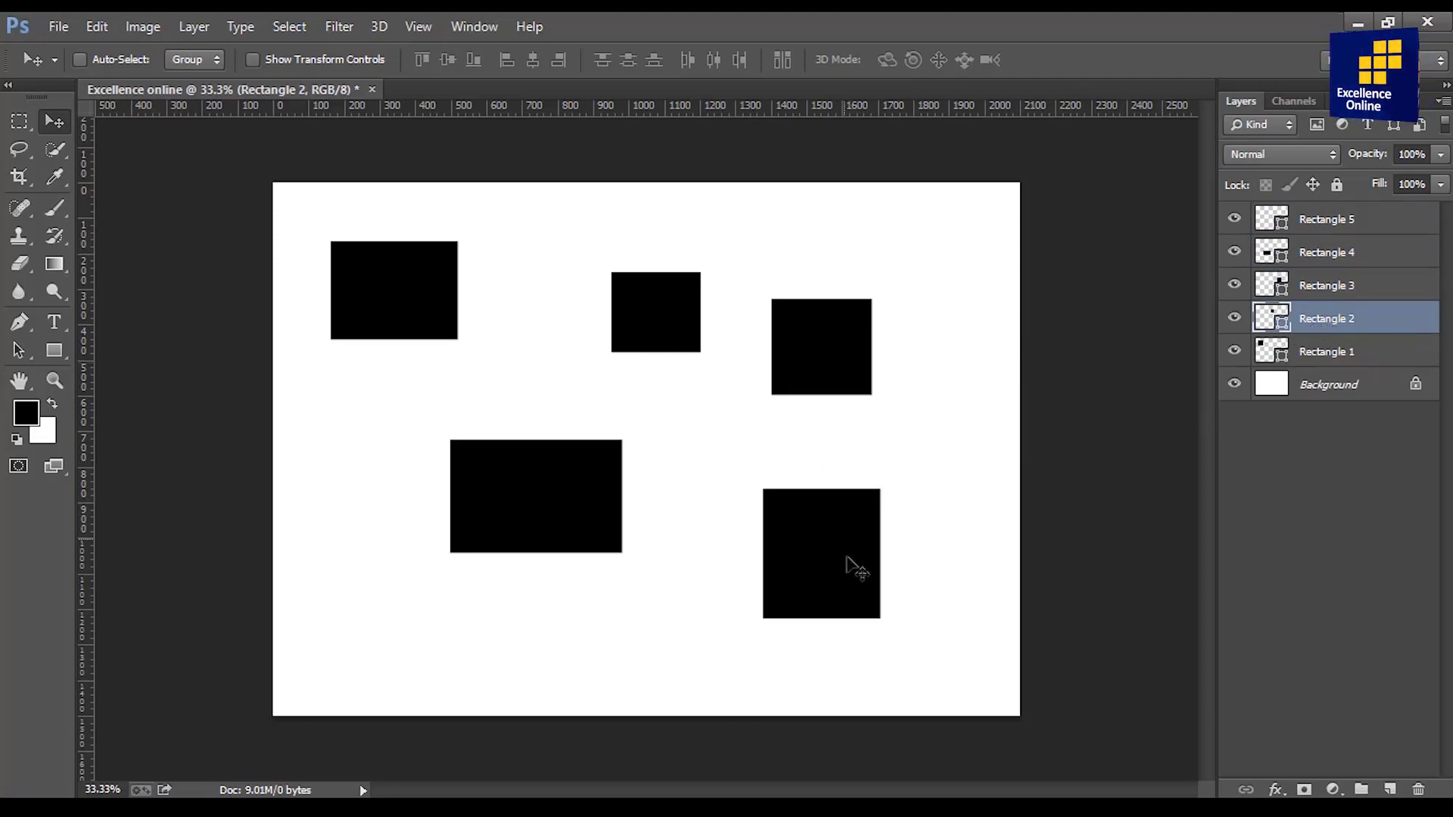
{"action": "left_click", "coordinate": [1336, 359]}
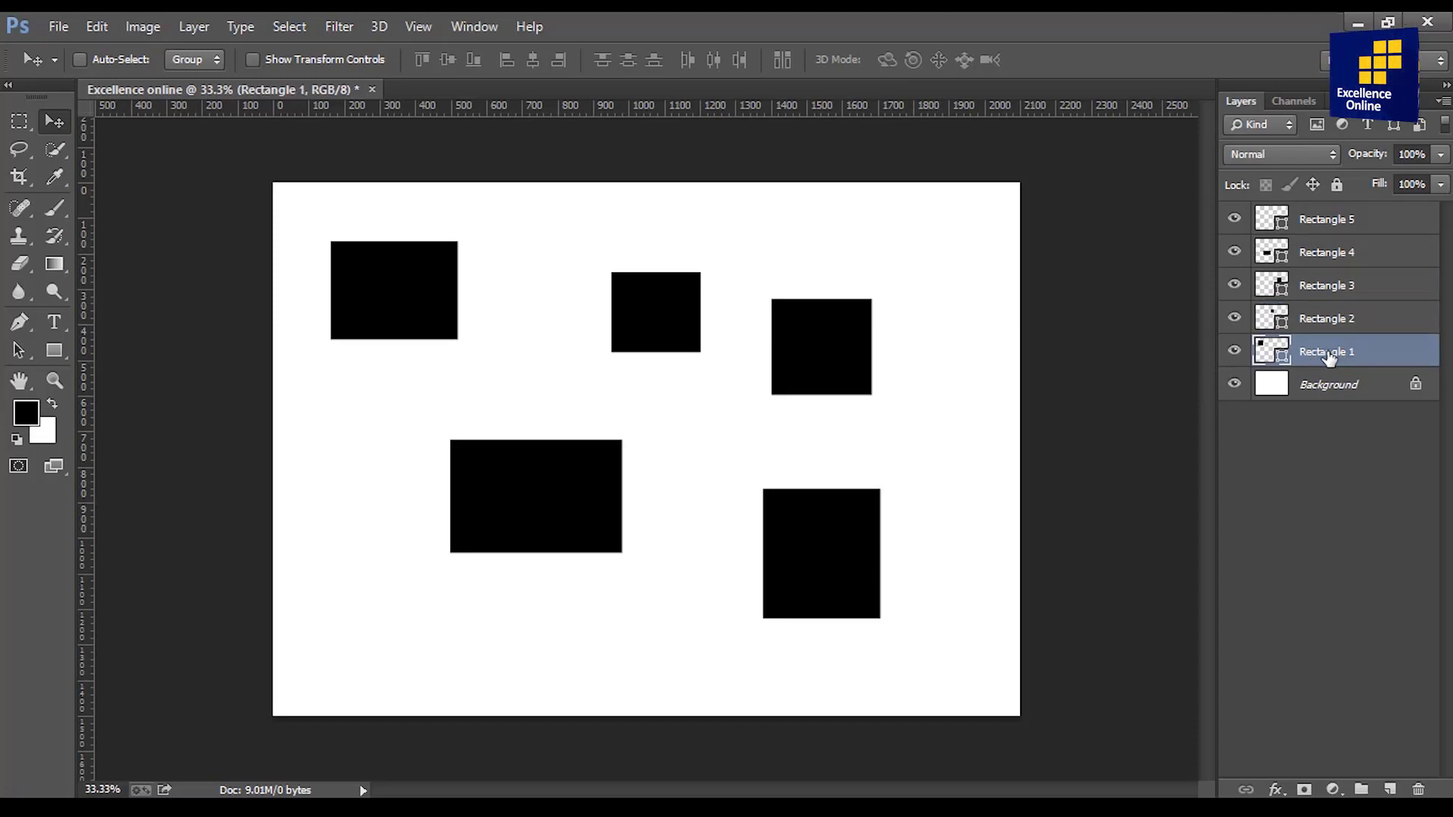
- Reposition the top-left rectangle, ending up and left toward the corner
{"action": "mouse_move", "coordinate": [392, 309]}
{"action": "left_mouse_down"}
{"action": "mouse_move", "coordinate": [485, 318]}
{"action": "mouse_move", "coordinate": [430, 290]}
{"action": "left_mouse_up"}
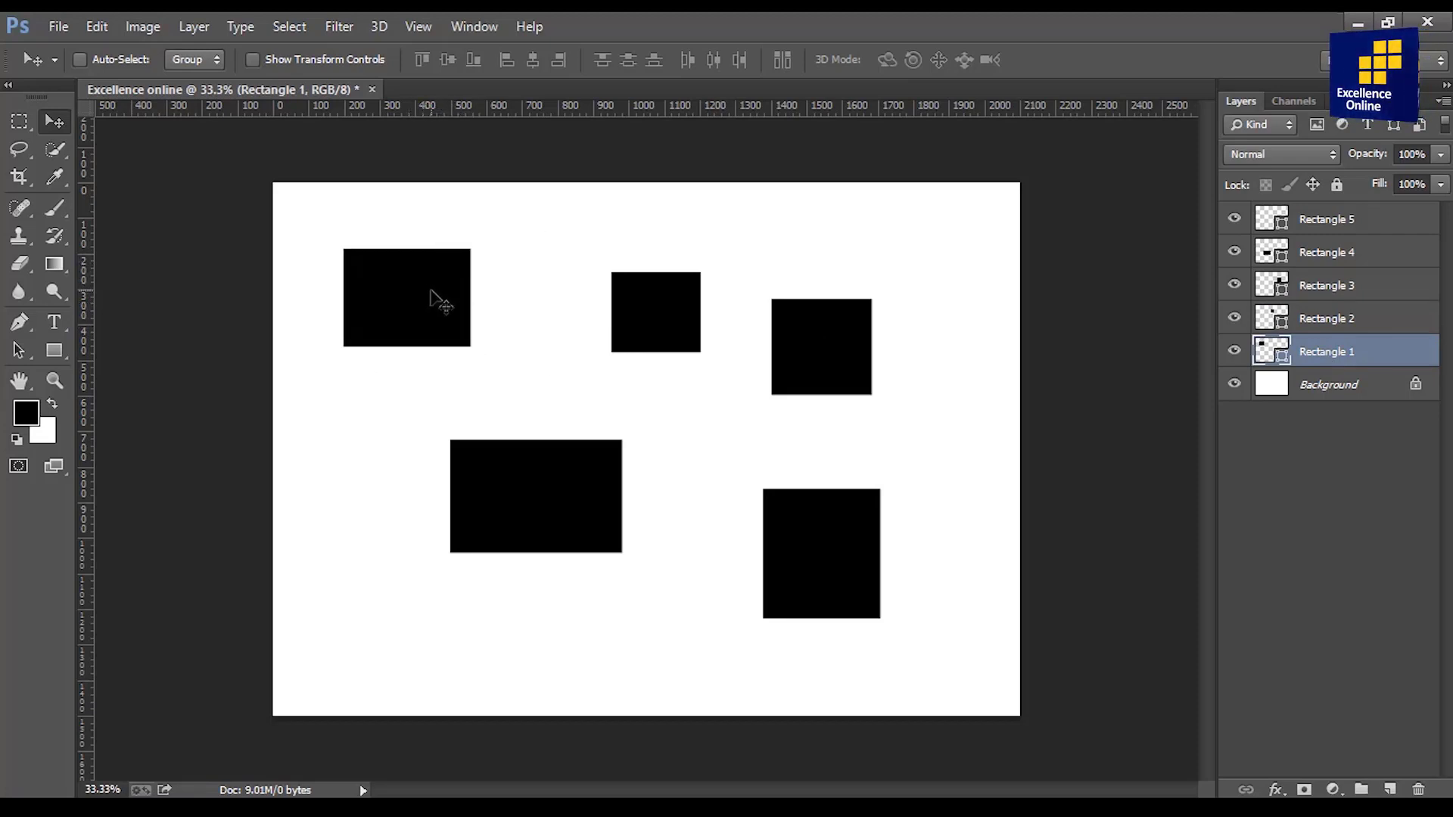
{"action": "left_click_drag", "start_coordinate": [581, 267], "coordinate": [565, 260]}
{"action": "mouse_move", "coordinate": [493, 389]}
{"action": "left_mouse_down"}
{"action": "mouse_move", "coordinate": [533, 358]}
{"action": "mouse_move", "coordinate": [525, 389]}
{"action": "left_mouse_up"}
{"action": "left_click_drag", "start_coordinate": [344, 490], "coordinate": [353, 480]}
{"action": "mouse_move", "coordinate": [911, 542]}
{"action": "left_mouse_down"}
{"action": "mouse_move", "coordinate": [837, 522]}
{"action": "mouse_move", "coordinate": [854, 492]}
{"action": "left_mouse_up"}
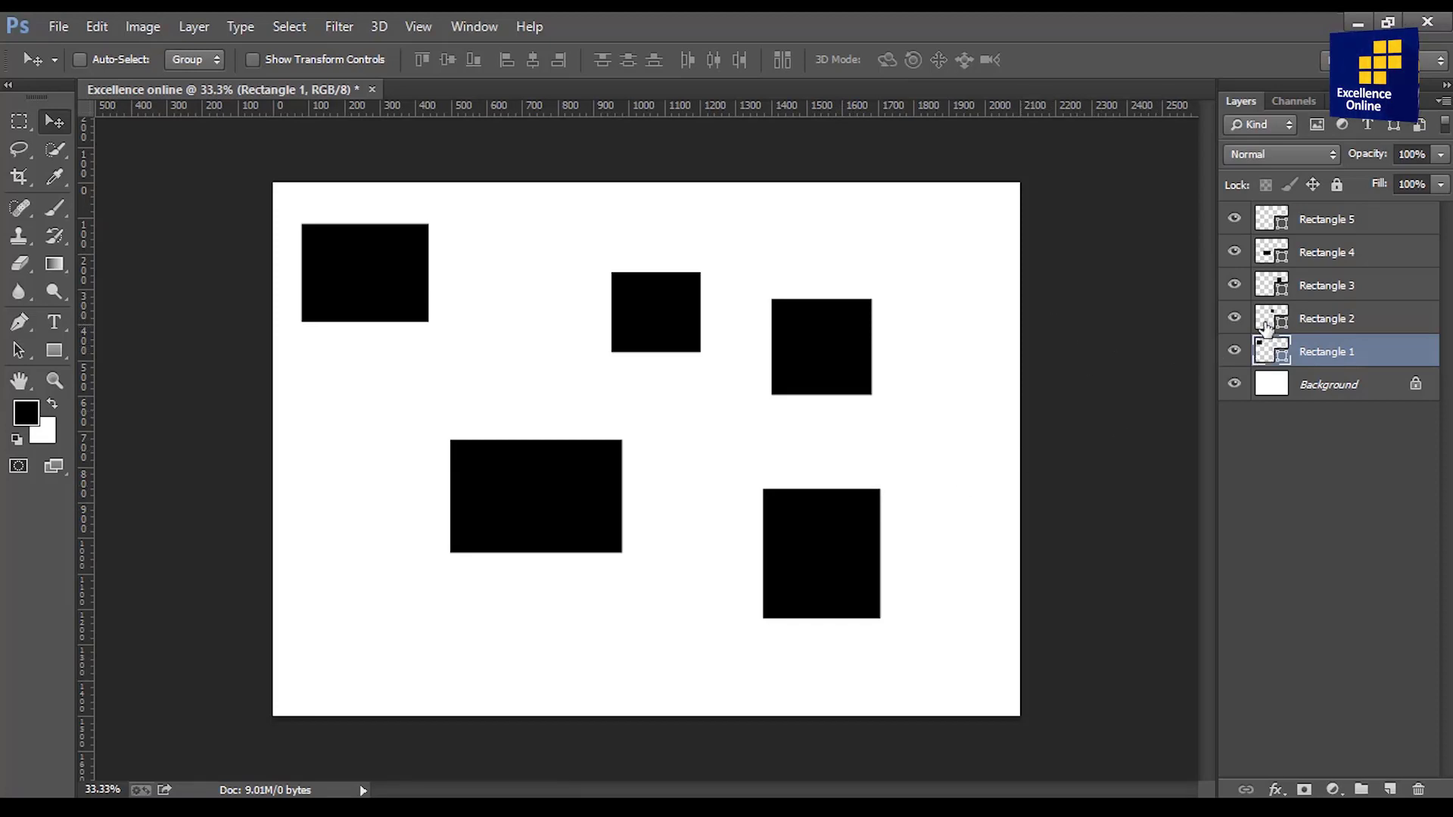
- Move the small top-middle square (Rectangle 2) up and left, leaving Rectangle 1 active
{"action": "left_click", "coordinate": [1360, 324]}
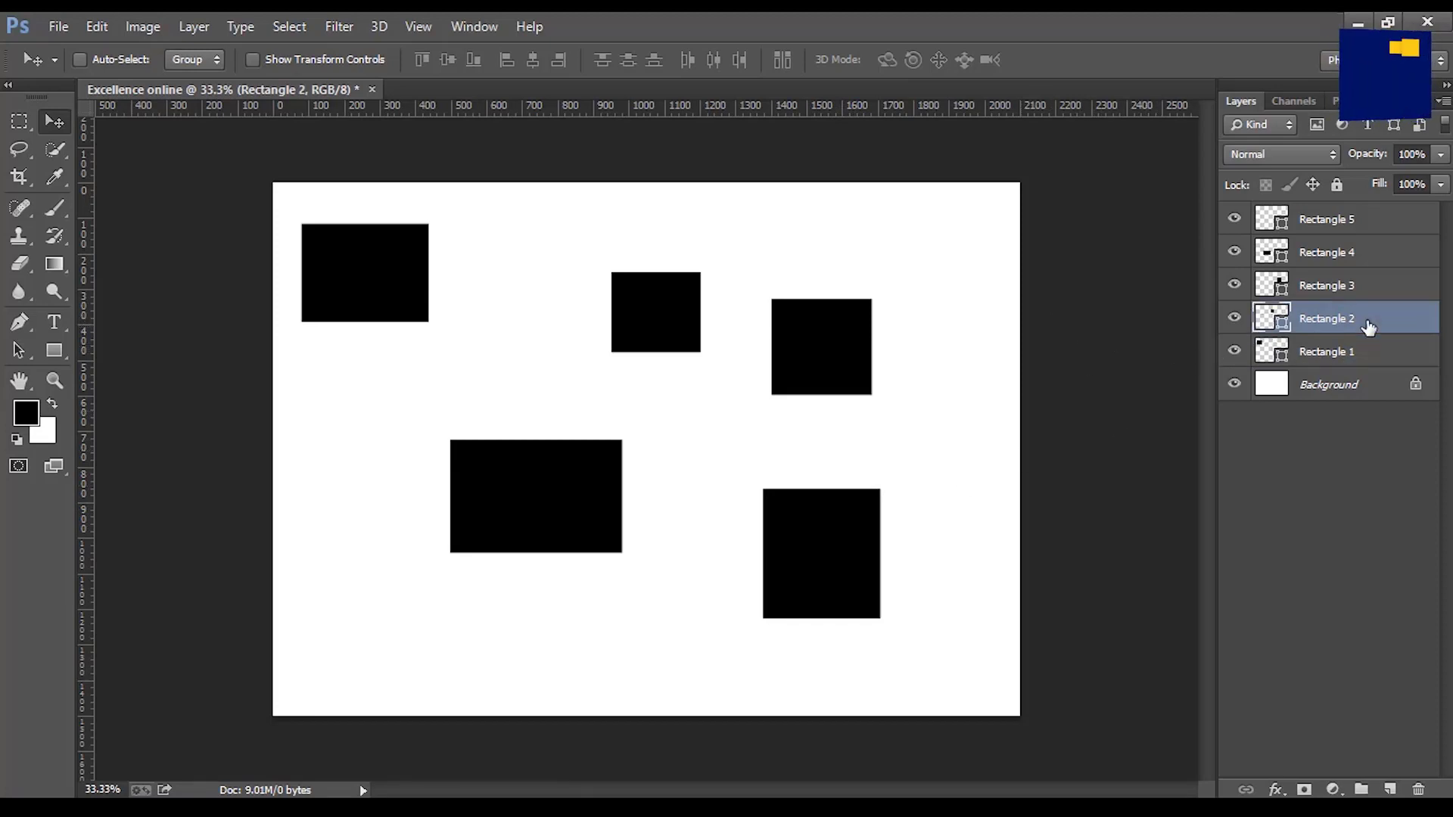
{"action": "left_click_drag", "start_coordinate": [665, 308], "coordinate": [559, 268]}
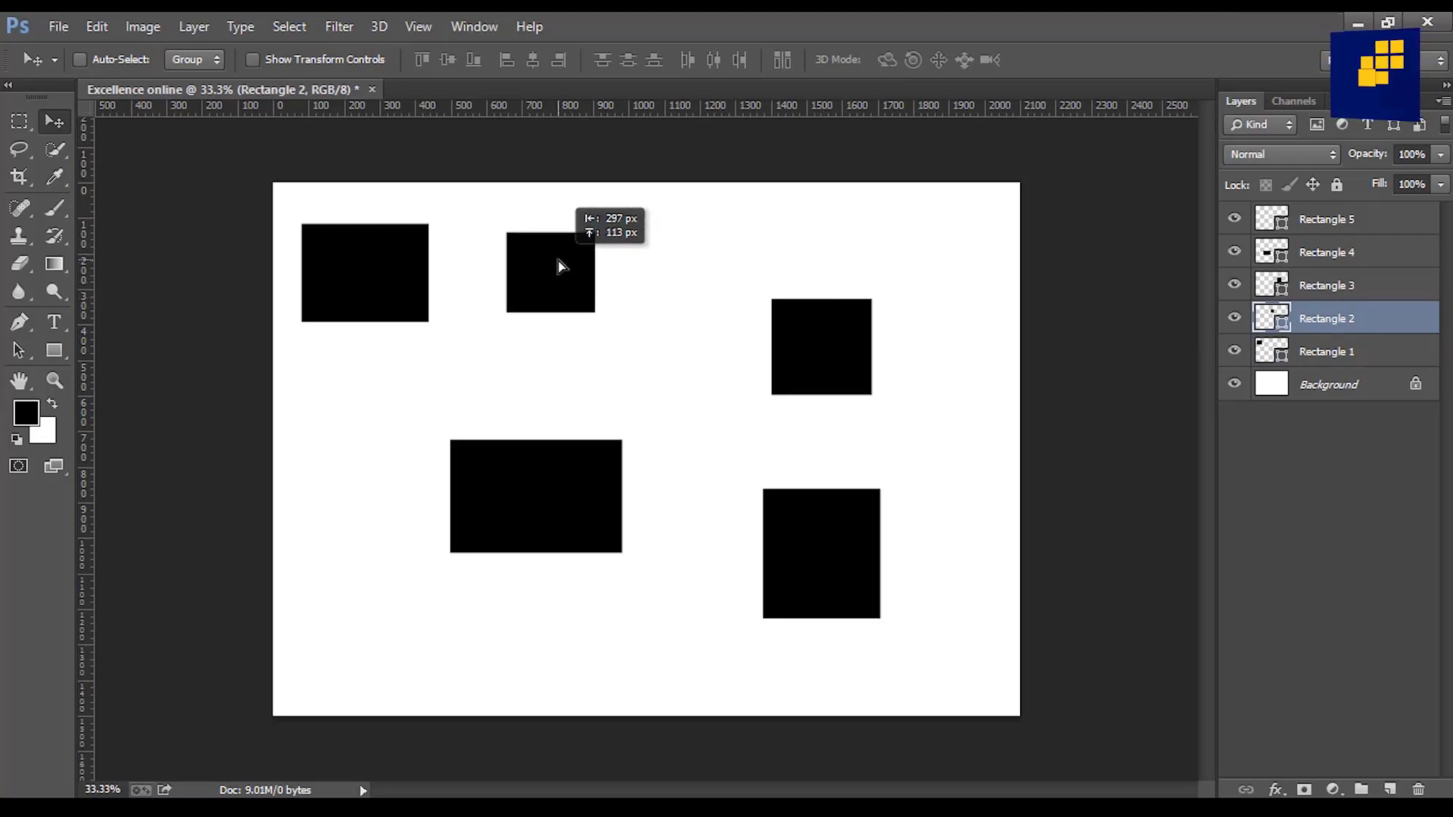
{"action": "left_click", "coordinate": [1386, 294]}
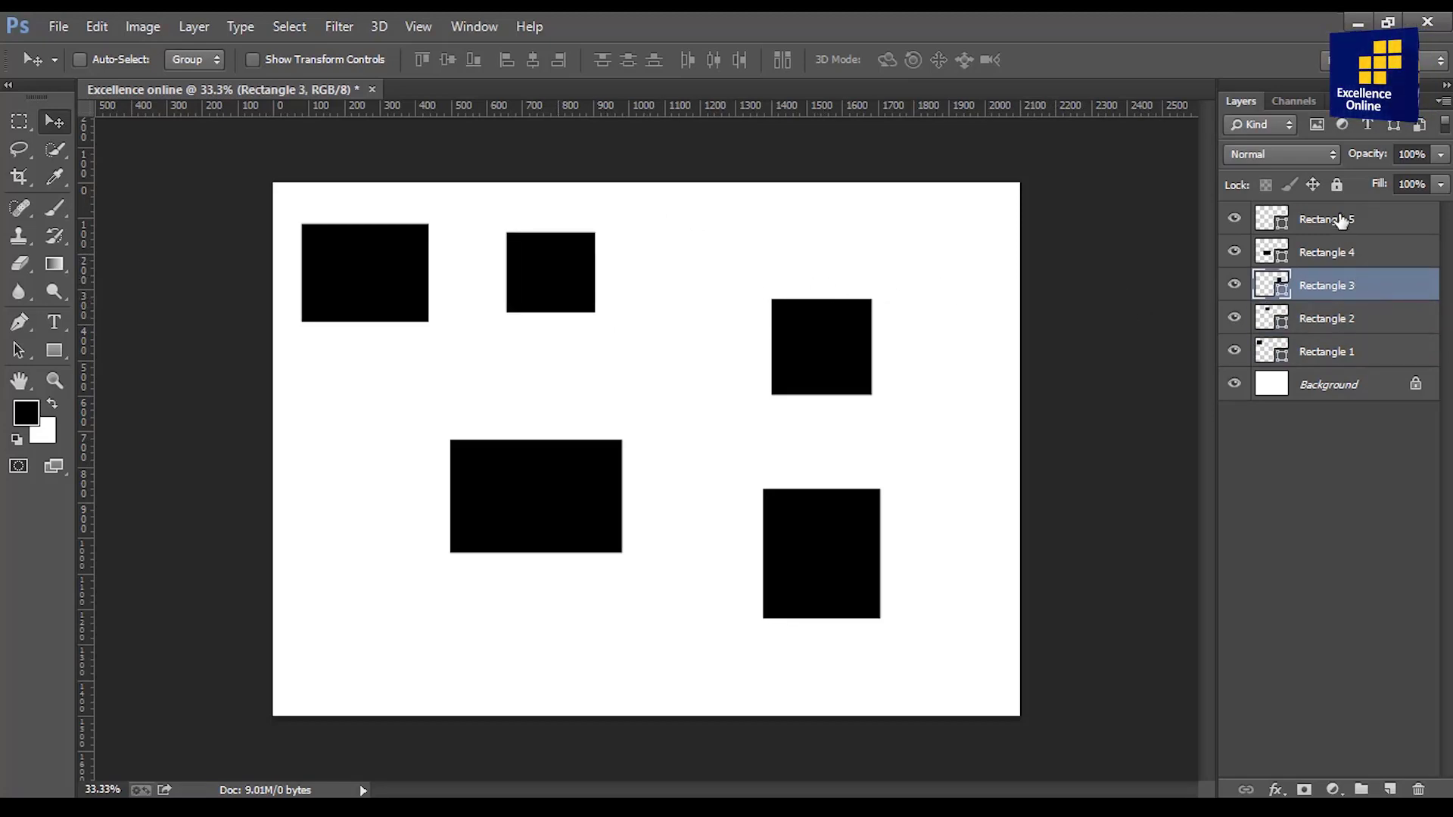
{"action": "left_click", "coordinate": [1341, 220]}
{"action": "left_click", "coordinate": [1338, 252]}
{"action": "left_click", "coordinate": [1338, 285]}
{"action": "left_click", "coordinate": [1336, 318]}
{"action": "left_click", "coordinate": [1327, 352]}
{"action": "left_click", "coordinate": [1328, 318]}
{"action": "left_click", "coordinate": [1329, 291]}
{"action": "left_click", "coordinate": [1327, 227]}
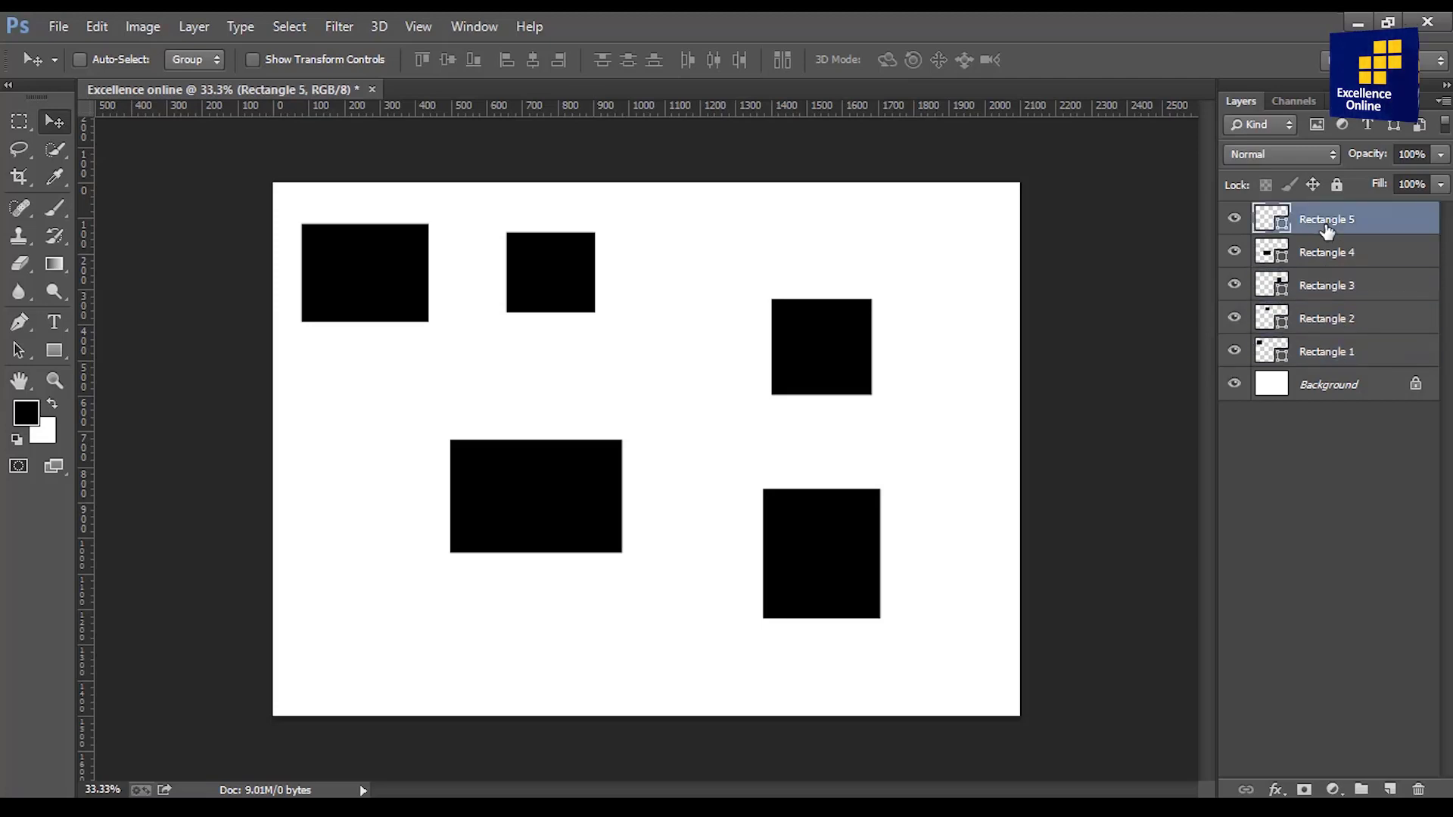
{"action": "left_click", "coordinate": [1309, 361]}
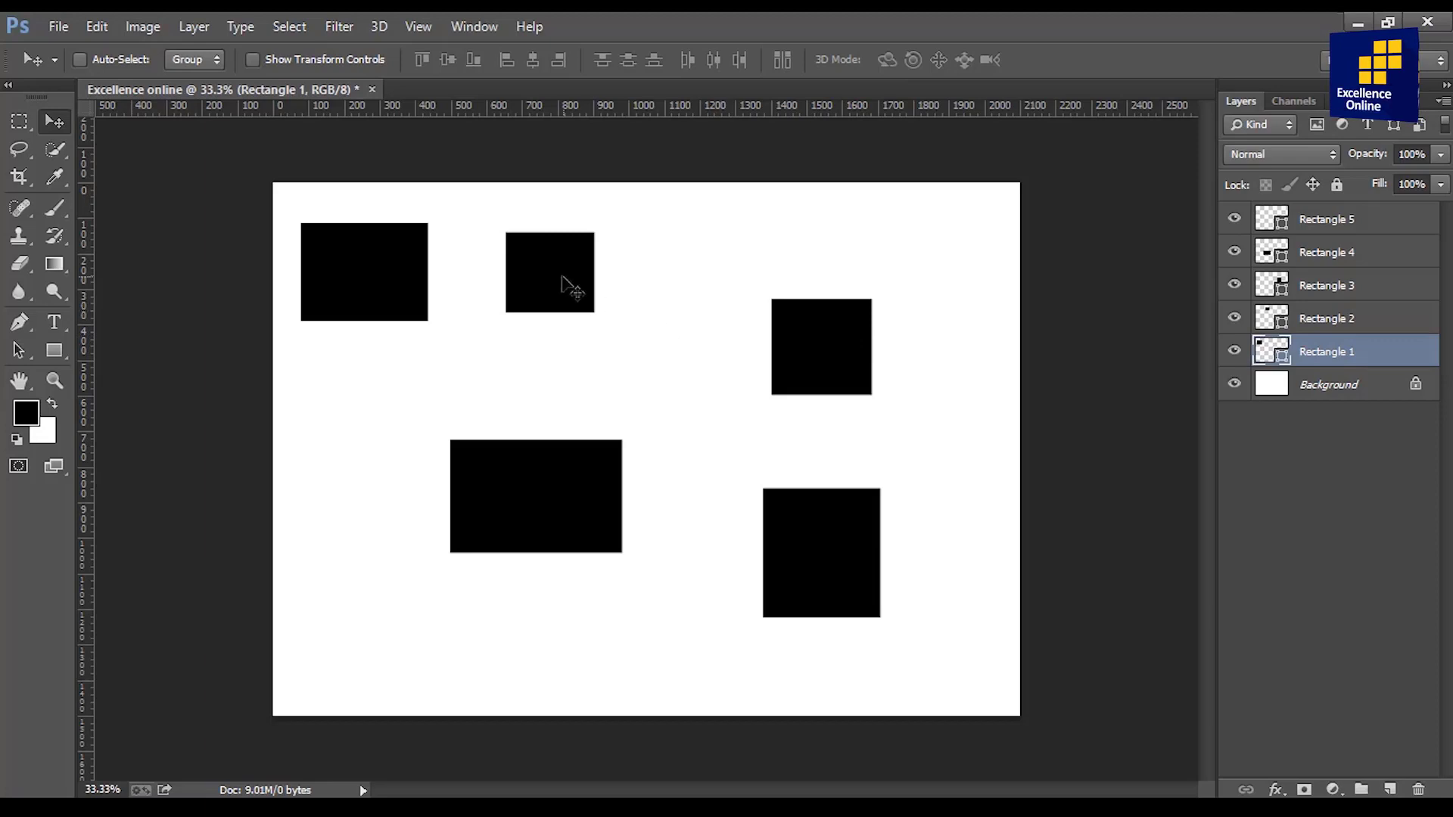
{"action": "left_click", "coordinate": [566, 286], "text": "ctrl"}
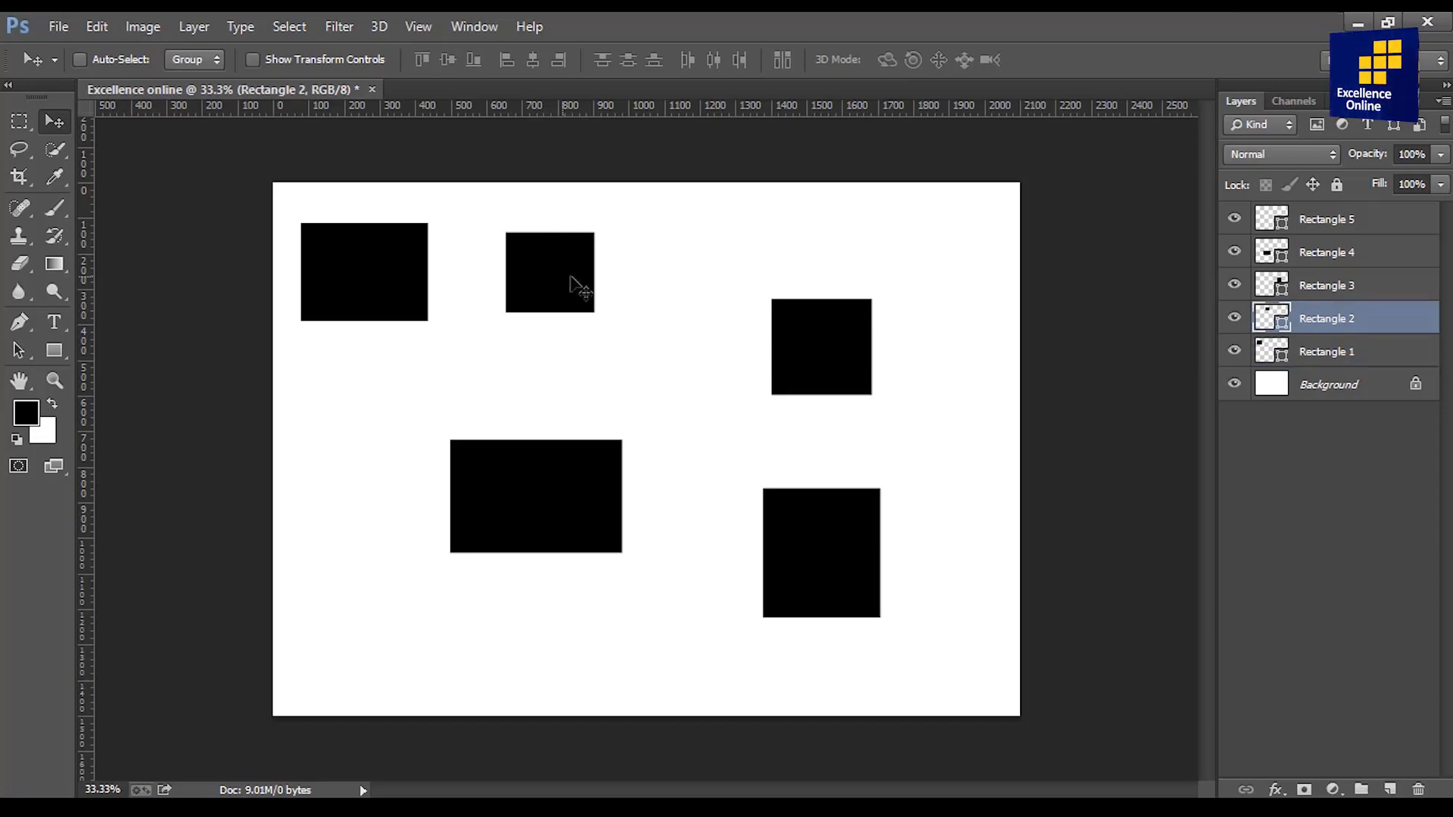
{"action": "left_click", "coordinate": [851, 369], "text": "ctrl"}
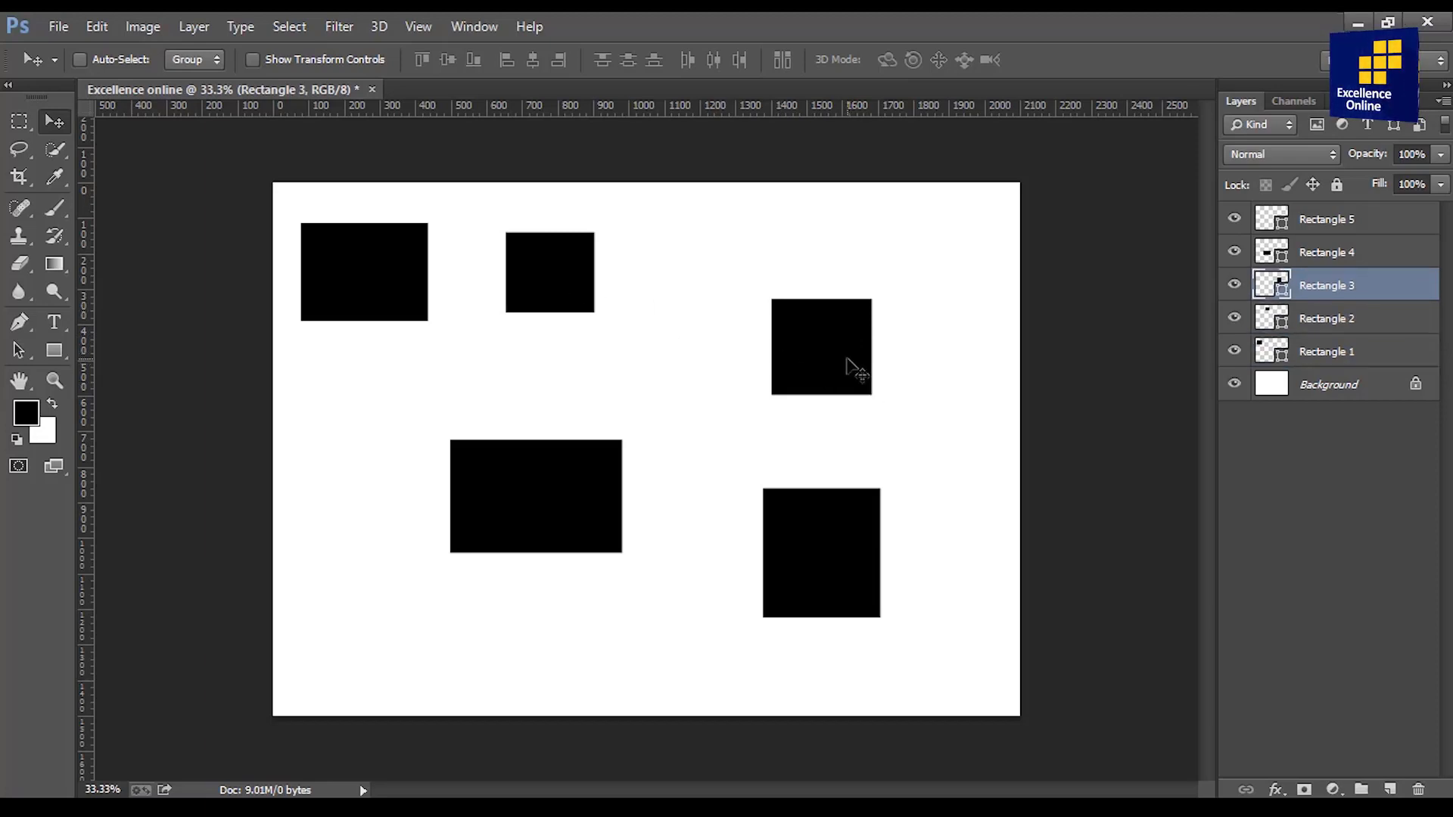
{"action": "left_click", "coordinate": [820, 537], "text": "ctrl"}
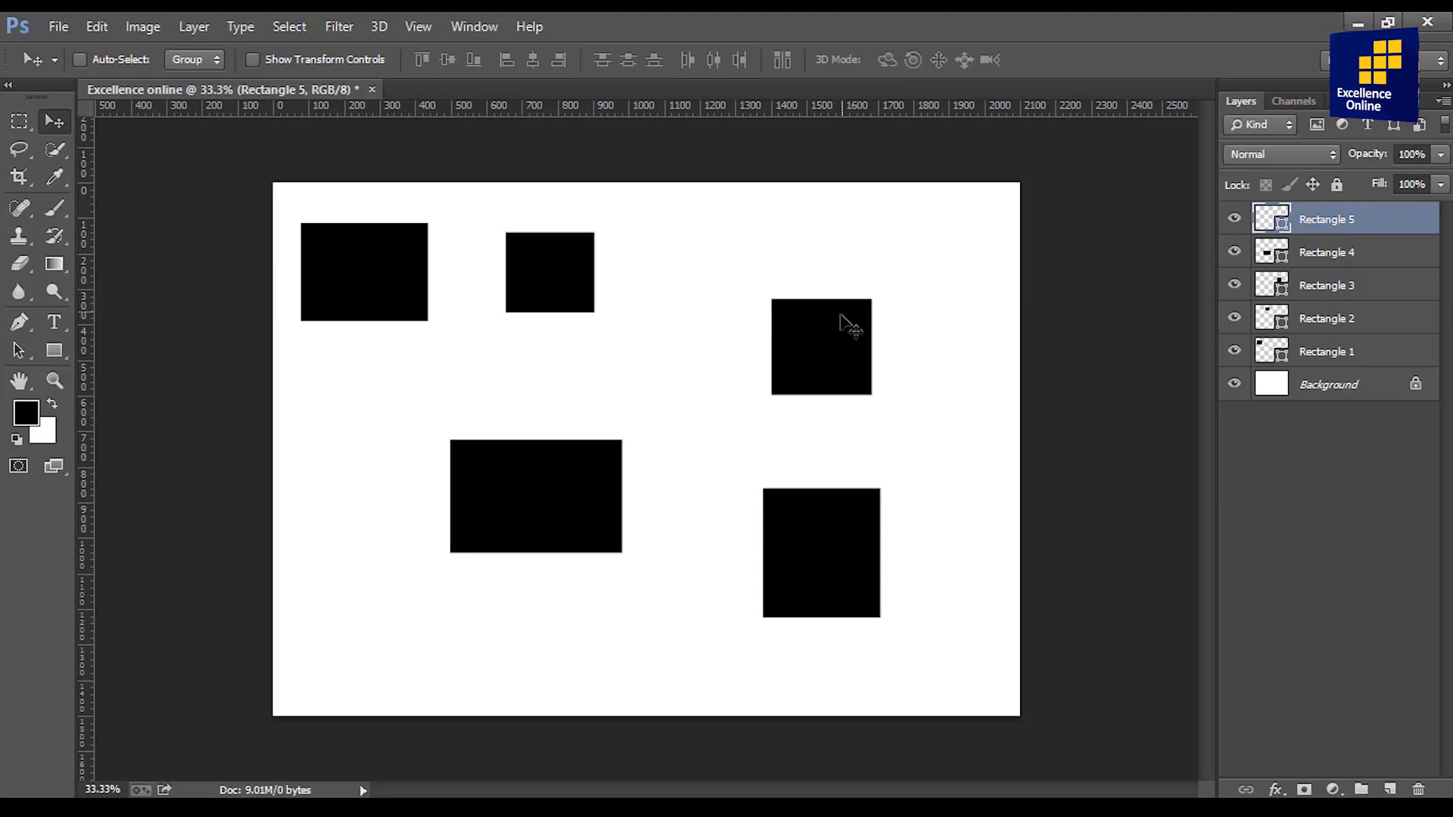
{"action": "left_click", "coordinate": [830, 362], "text": "ctrl"}
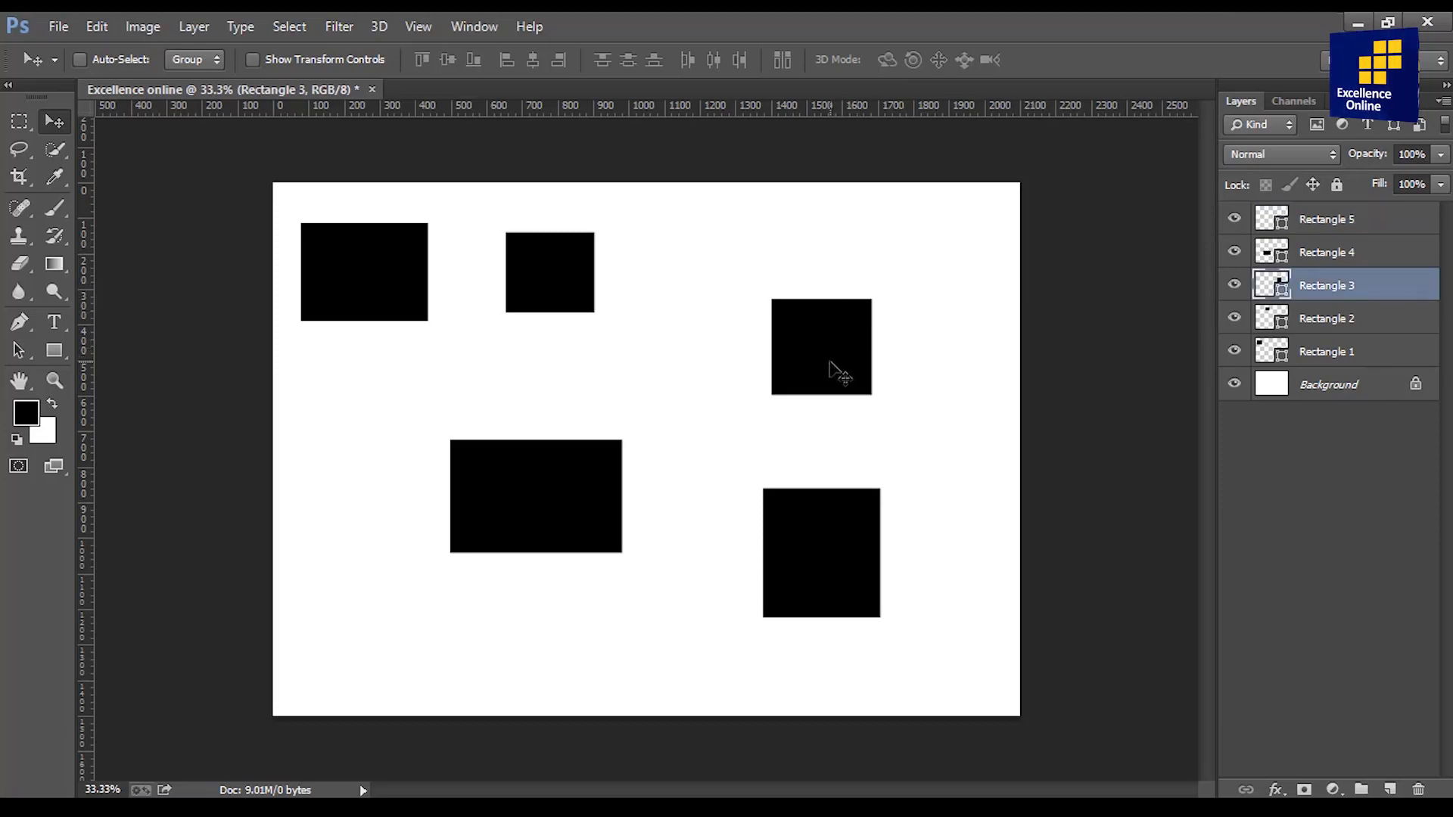
{"action": "left_click", "coordinate": [588, 465], "text": "ctrl"}
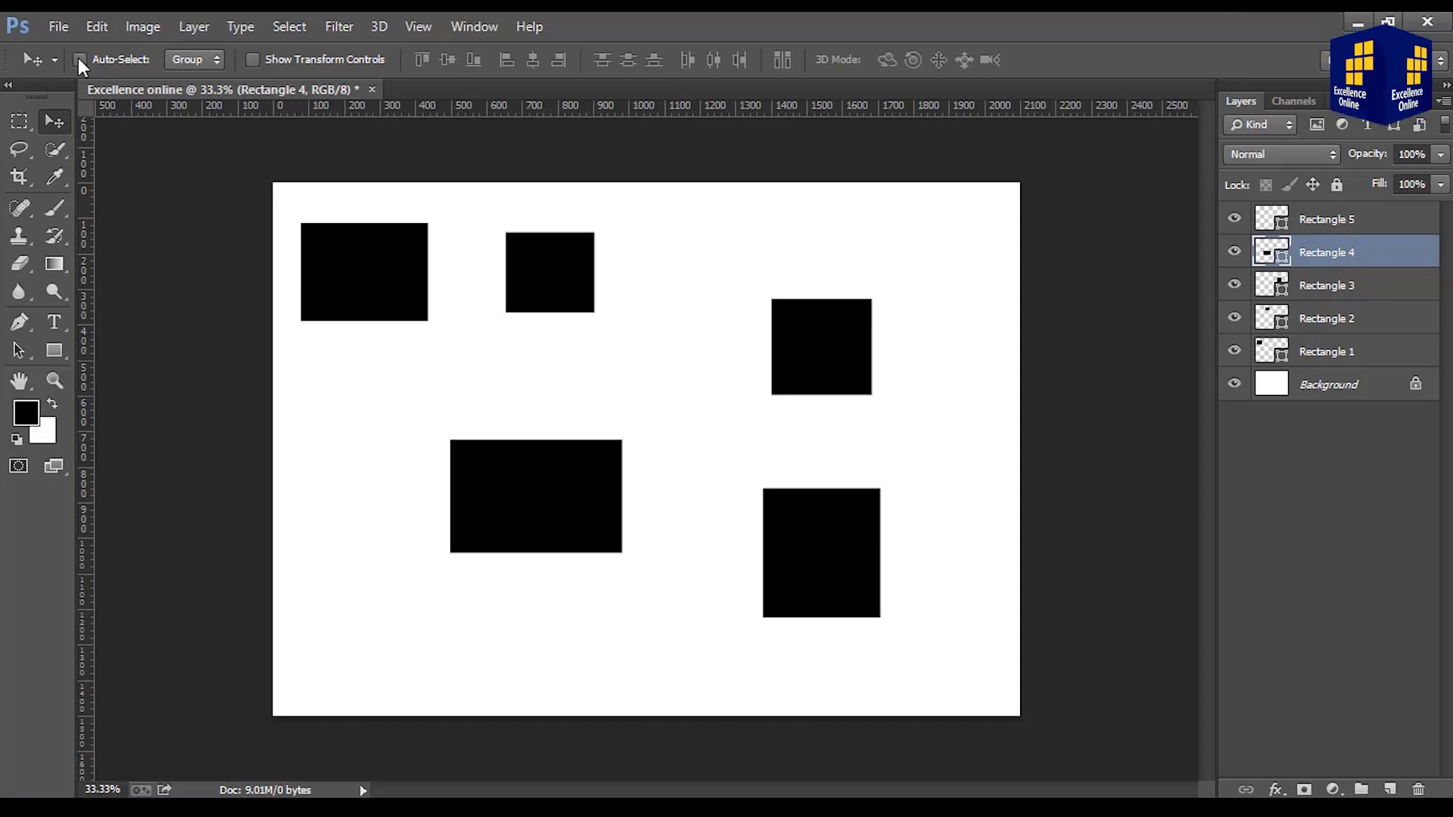
- Turn on Auto-Select and stack two rectangles along the top-right edge
{"action": "left_click", "coordinate": [80, 59]}
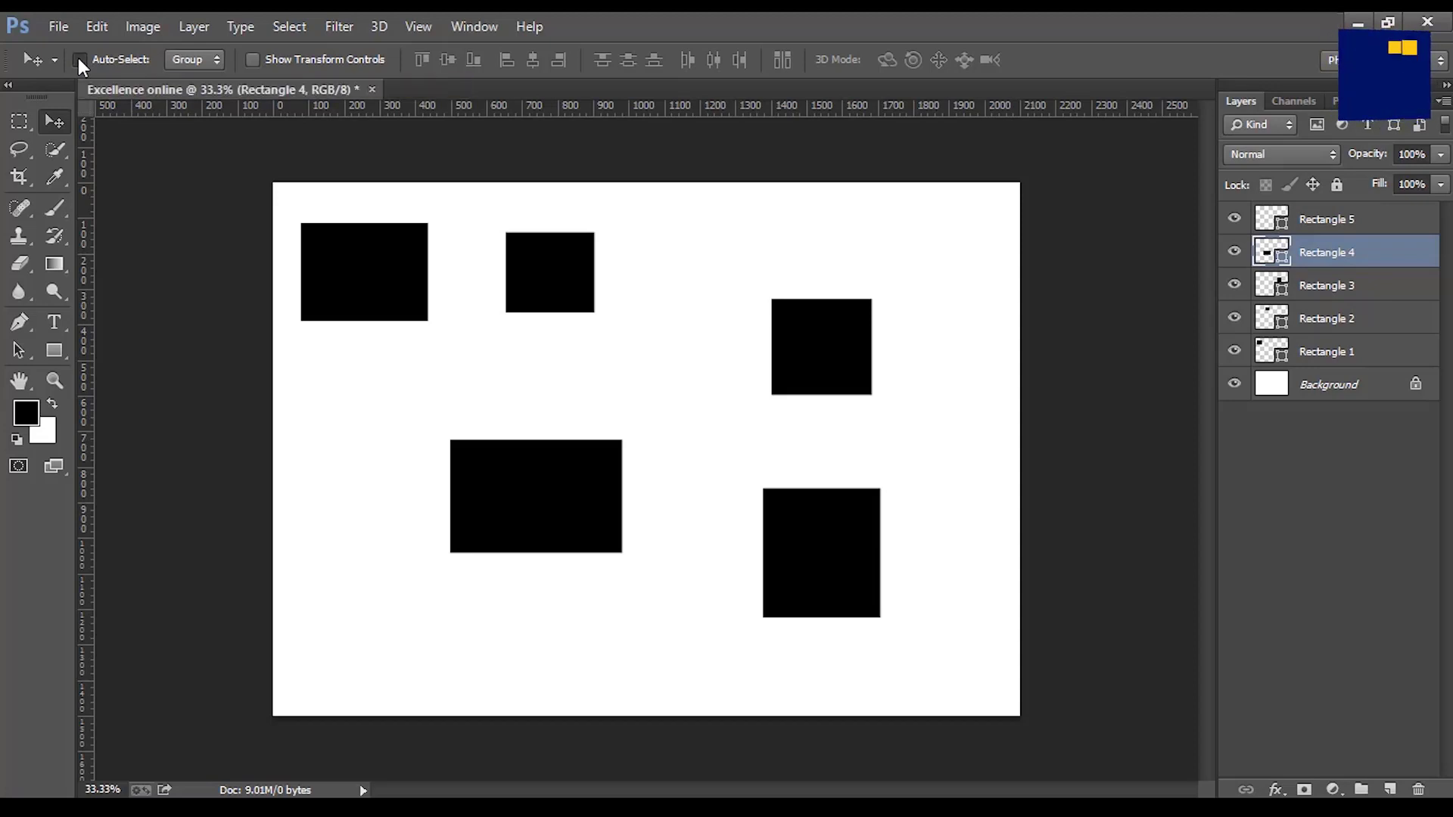
{"action": "left_click", "coordinate": [342, 281]}
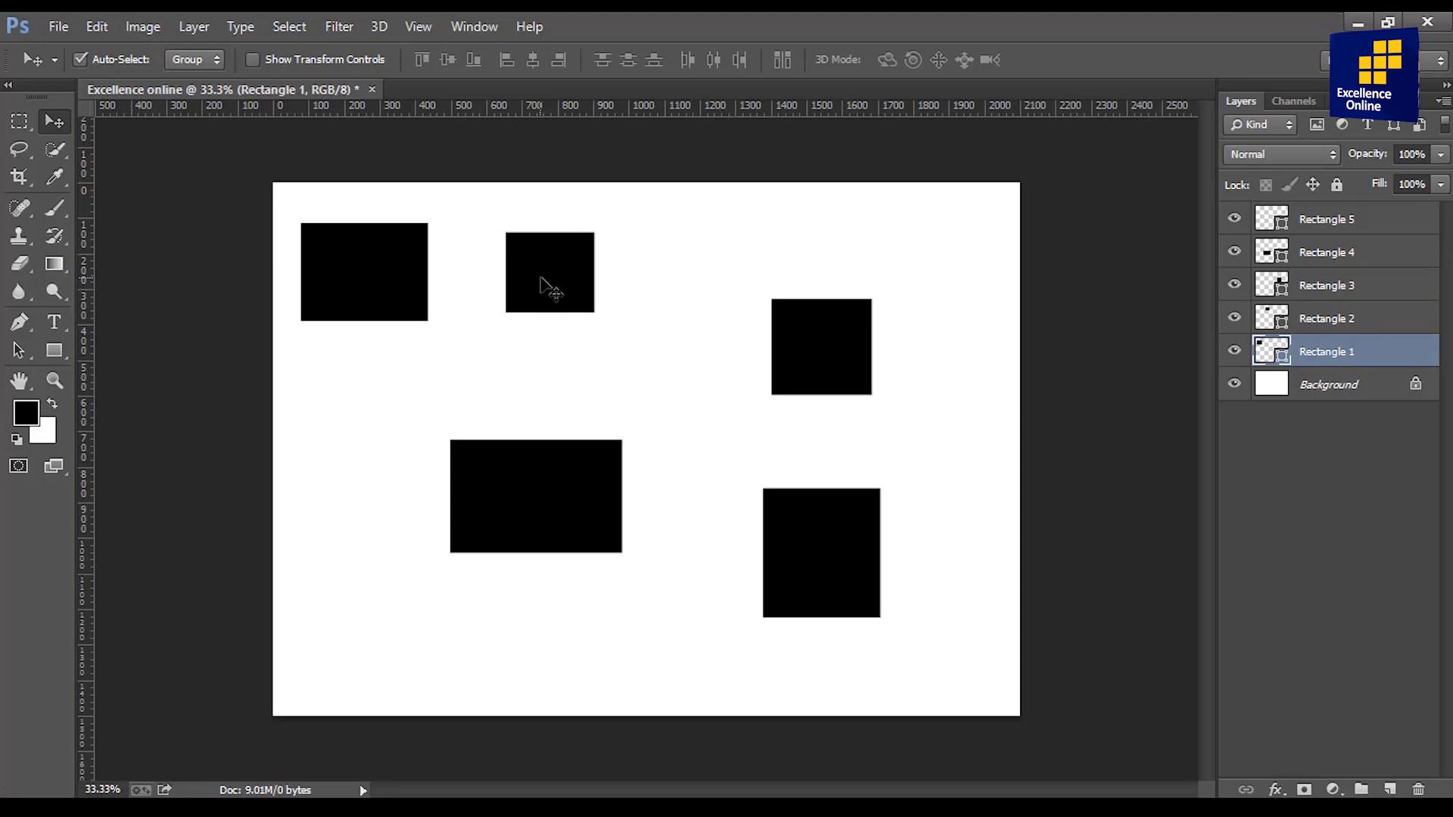
{"action": "left_click_drag", "start_coordinate": [540, 286], "coordinate": [964, 244]}
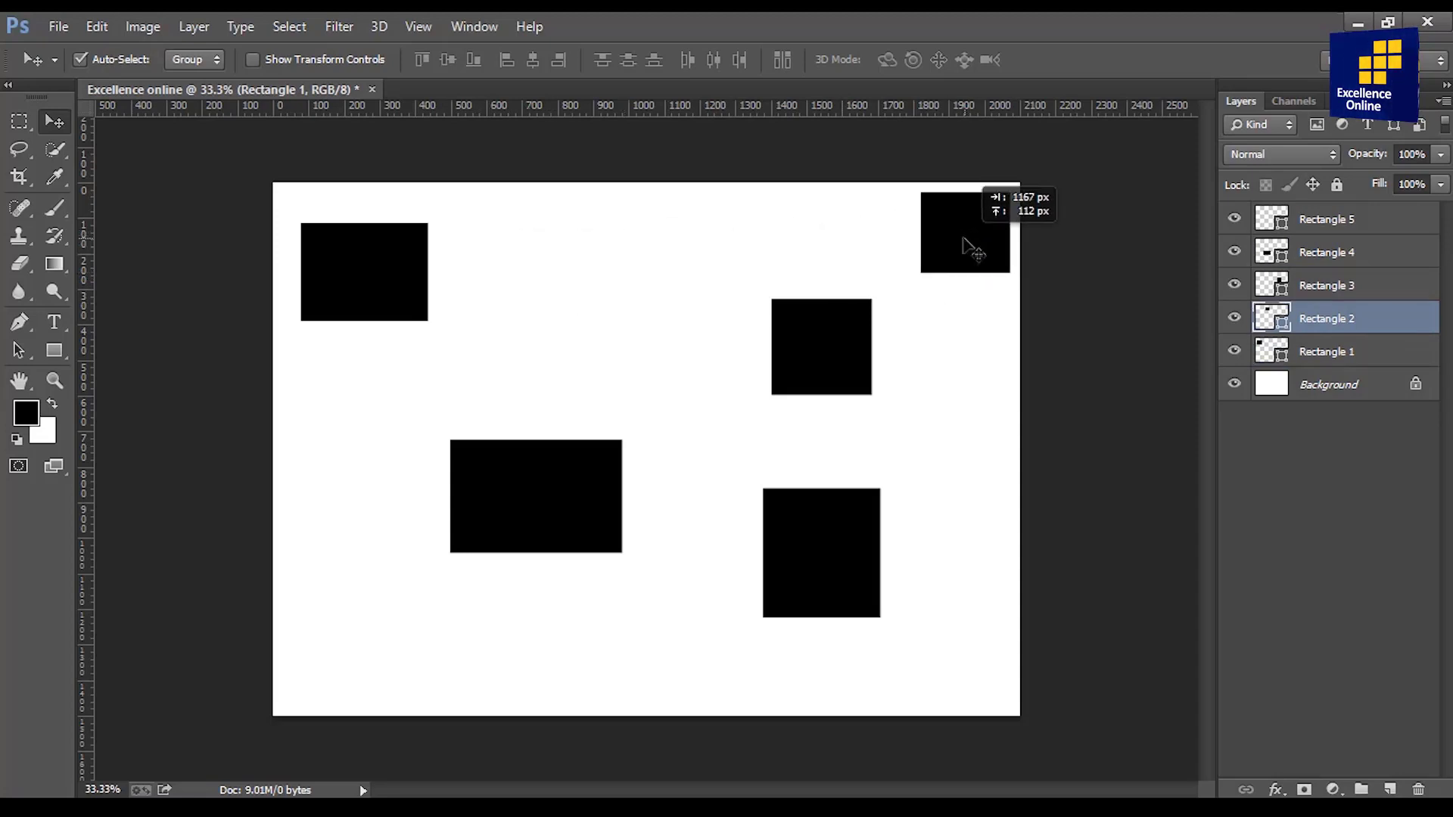
{"action": "left_click_drag", "start_coordinate": [809, 324], "coordinate": [942, 307]}
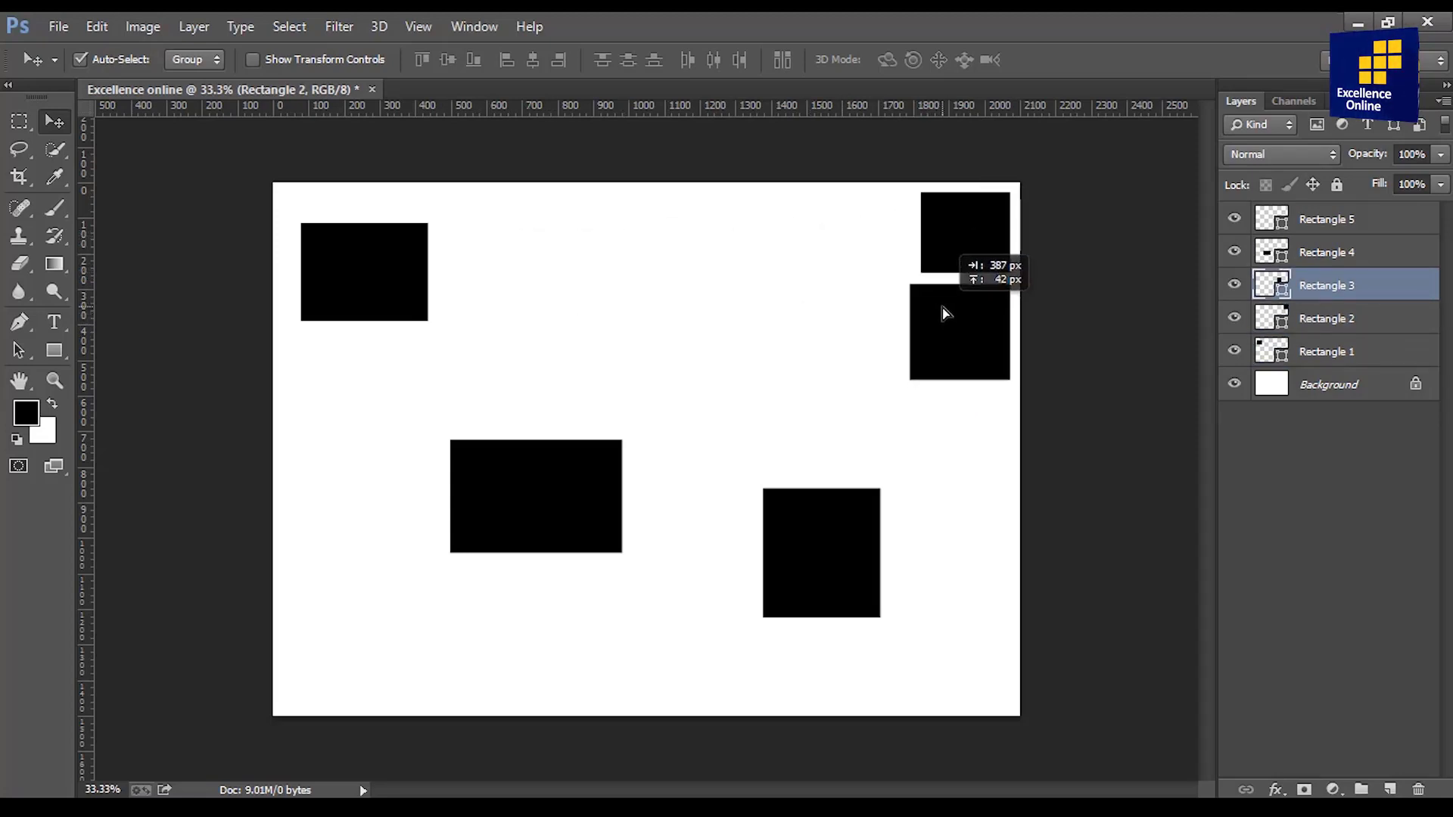
{"action": "left_click_drag", "start_coordinate": [835, 554], "coordinate": [961, 454]}
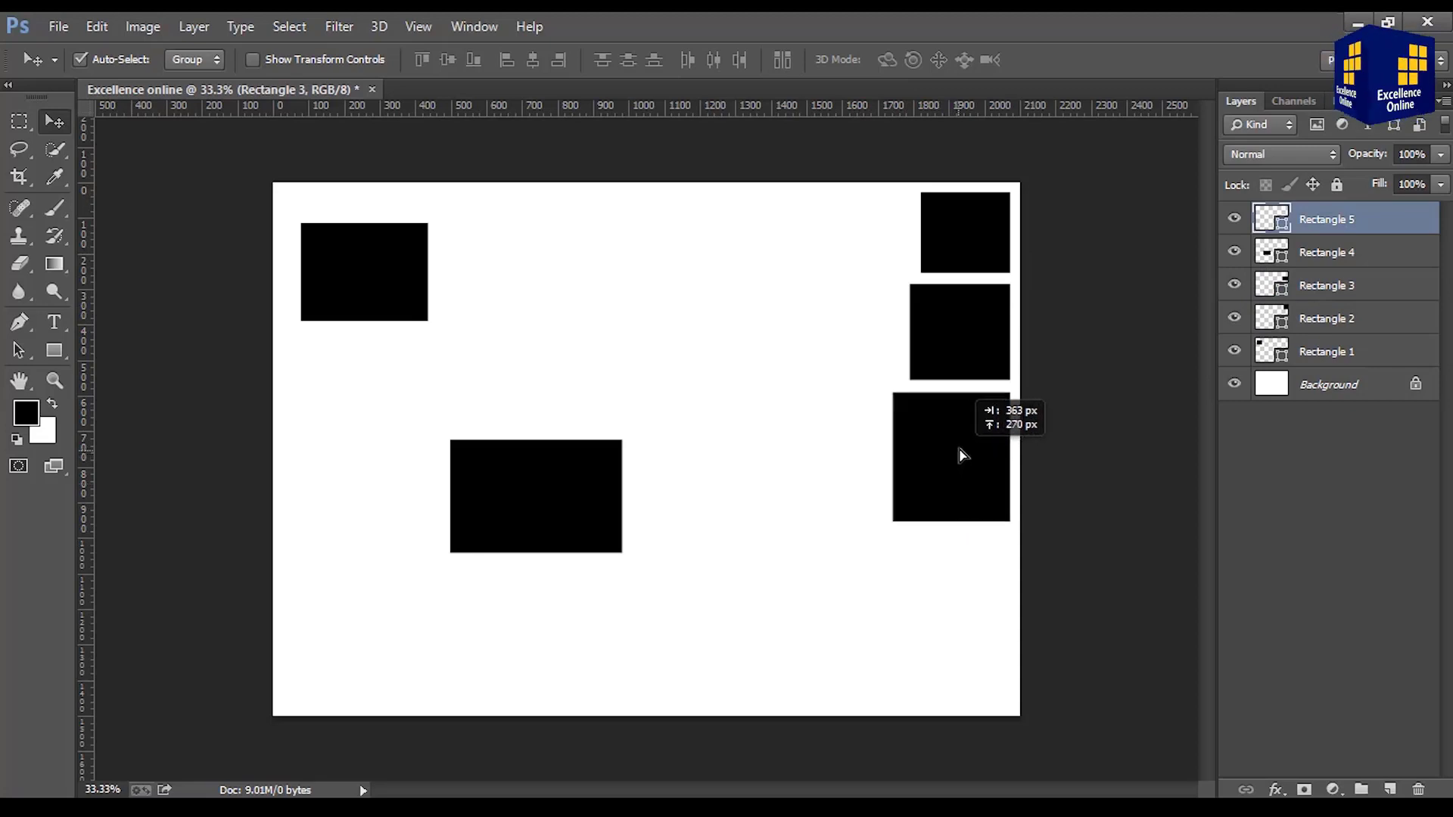
- Place the wide rectangle under the top-left one and the last rectangle in the upper middle
{"action": "mouse_move", "coordinate": [587, 464]}
{"action": "left_mouse_down"}
{"action": "mouse_move", "coordinate": [664, 309]}
{"action": "mouse_move", "coordinate": [721, 267]}
{"action": "left_mouse_up"}
{"action": "left_click_drag", "start_coordinate": [371, 286], "coordinate": [415, 297]}
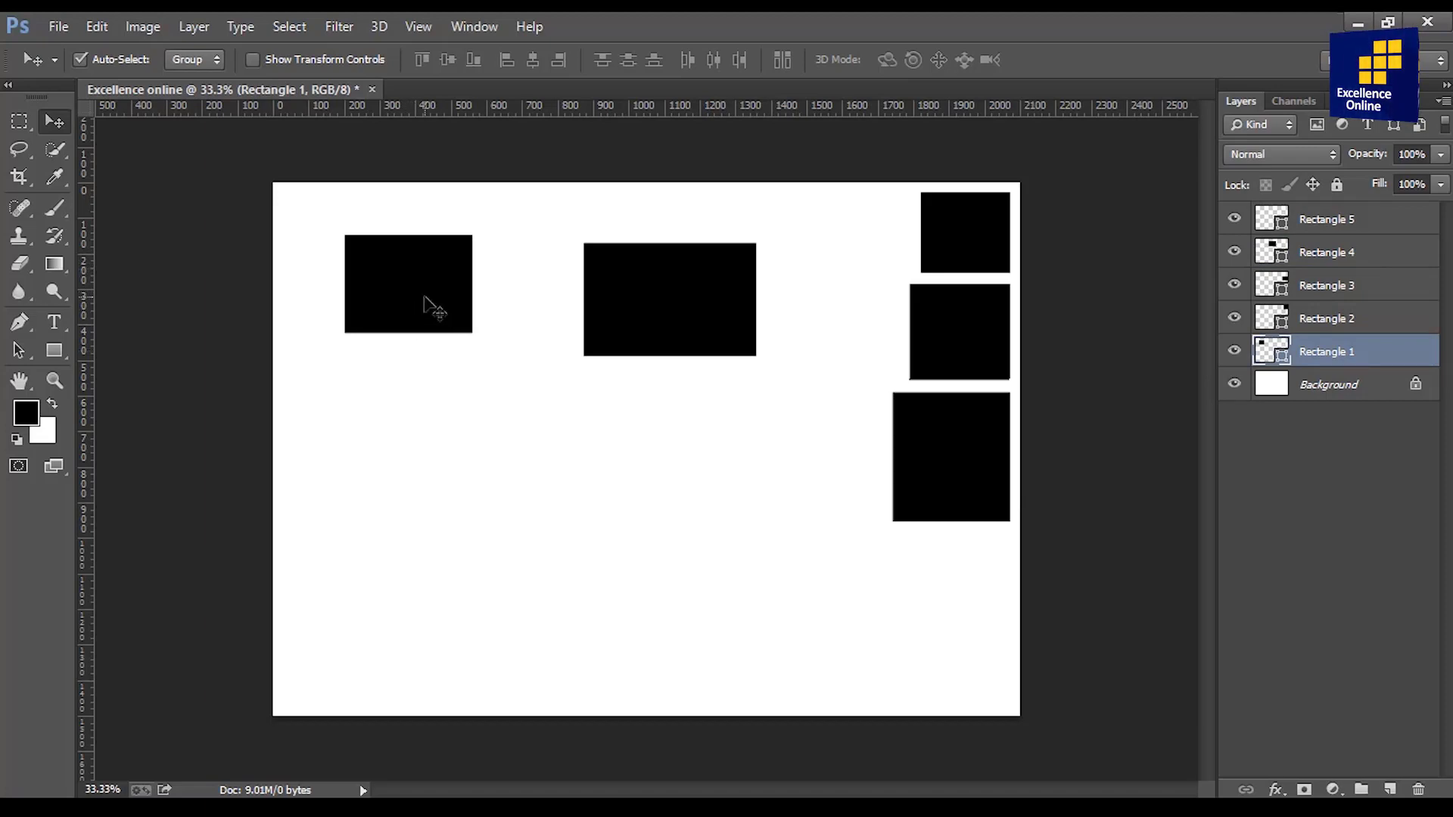
{"action": "mouse_move", "coordinate": [409, 286]}
{"action": "left_mouse_down"}
{"action": "mouse_move", "coordinate": [413, 318]}
{"action": "mouse_move", "coordinate": [383, 270]}
{"action": "left_mouse_up"}
{"action": "mouse_move", "coordinate": [643, 328]}
{"action": "left_mouse_down"}
{"action": "mouse_move", "coordinate": [479, 389]}
{"action": "mouse_move", "coordinate": [344, 415]}
{"action": "mouse_move", "coordinate": [370, 415]}
{"action": "left_mouse_up"}
{"action": "mouse_move", "coordinate": [976, 491]}
{"action": "left_mouse_down"}
{"action": "mouse_move", "coordinate": [605, 306]}
{"action": "mouse_move", "coordinate": [612, 349]}
{"action": "left_mouse_up"}
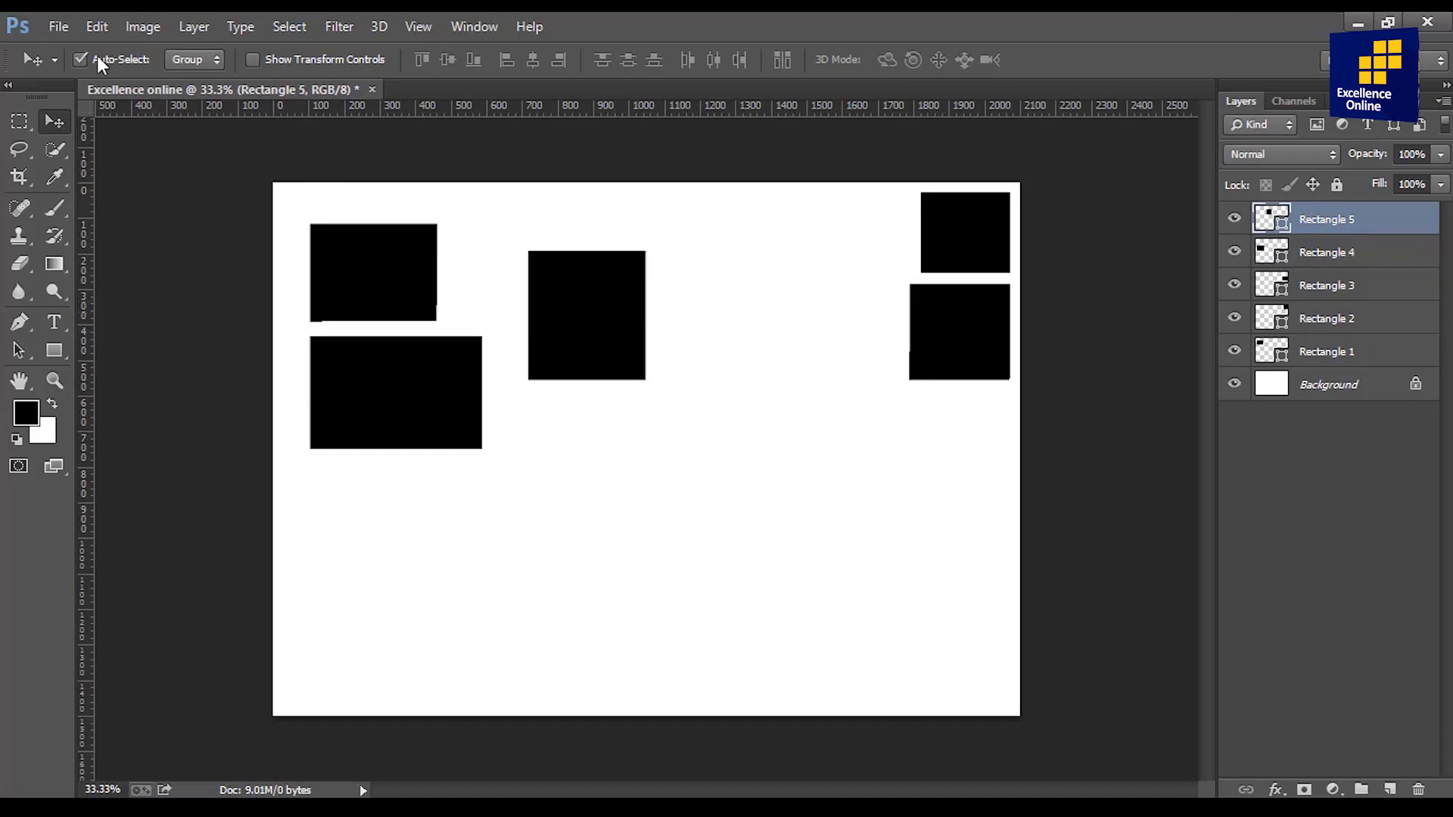
- Show transform controls and resize the middle rectangle wider and shorter
{"action": "left_click", "coordinate": [252, 60]}
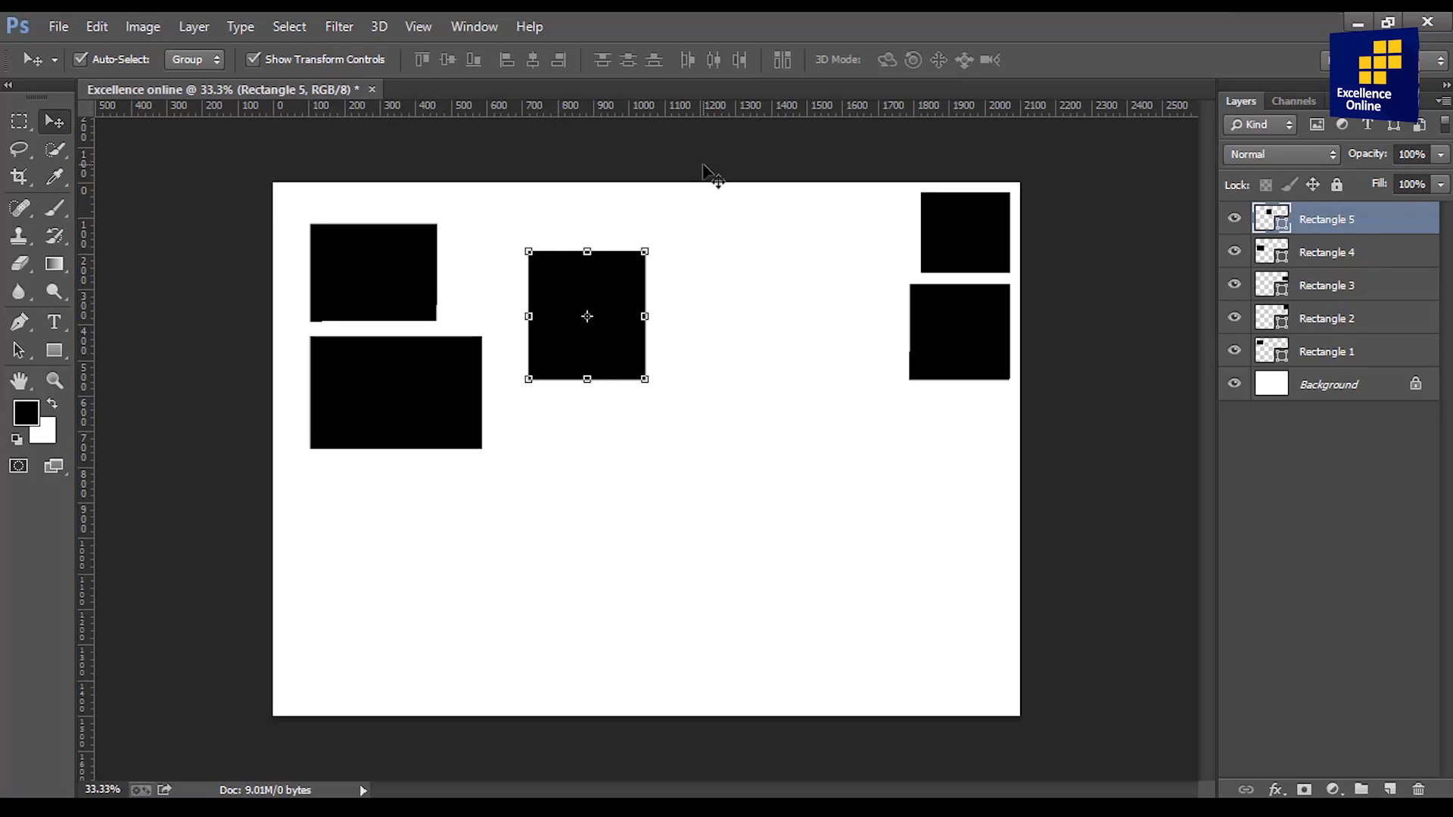
{"action": "mouse_move", "coordinate": [644, 316]}
{"action": "left_mouse_down"}
{"action": "mouse_move", "coordinate": [672, 317]}
{"action": "mouse_move", "coordinate": [415, 418]}
{"action": "mouse_move", "coordinate": [374, 400]}
{"action": "mouse_move", "coordinate": [481, 400]}
{"action": "left_mouse_up"}
{"action": "left_click_drag", "start_coordinate": [400, 468], "coordinate": [402, 444]}
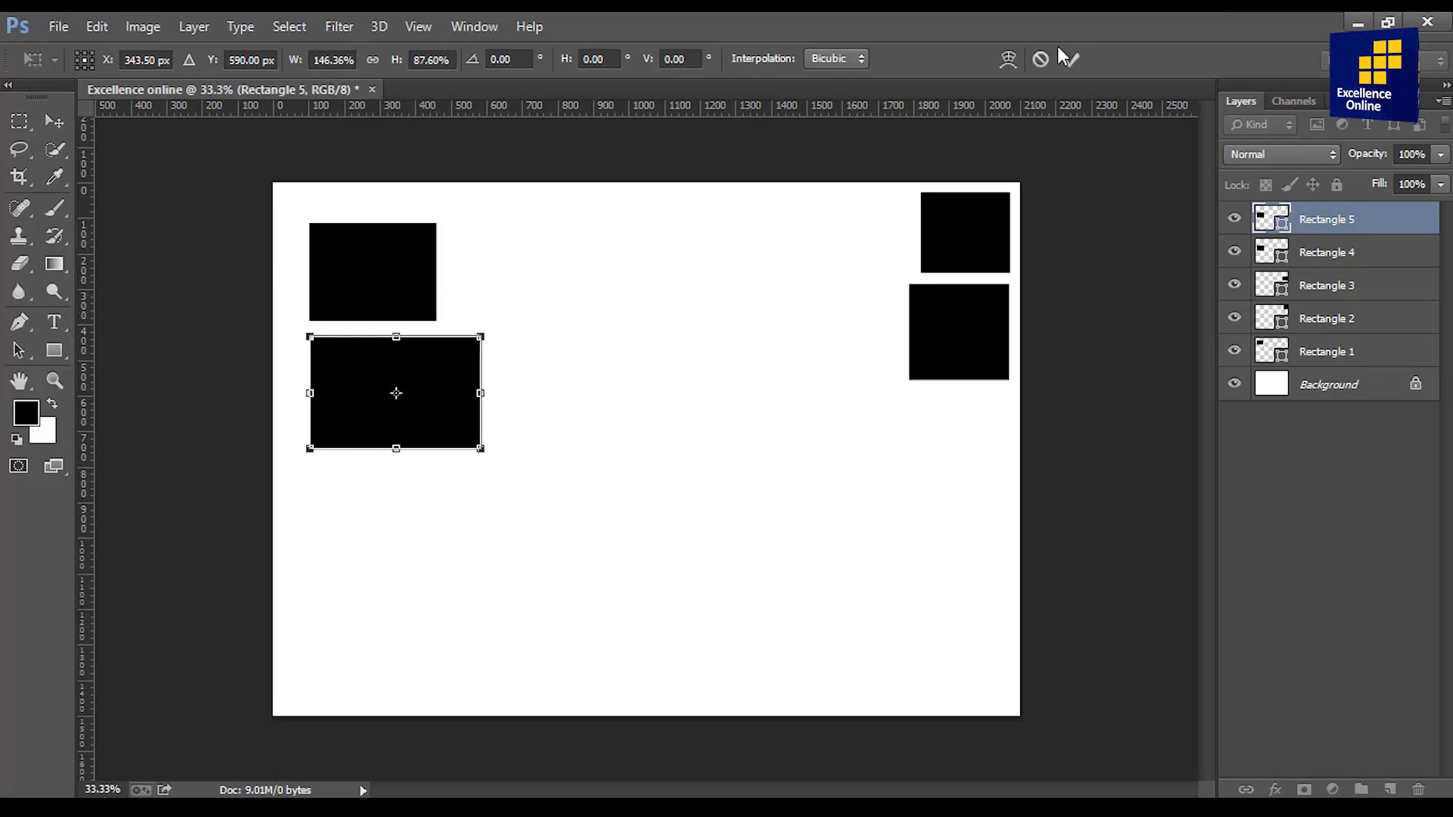
{"action": "left_click", "coordinate": [1075, 65]}
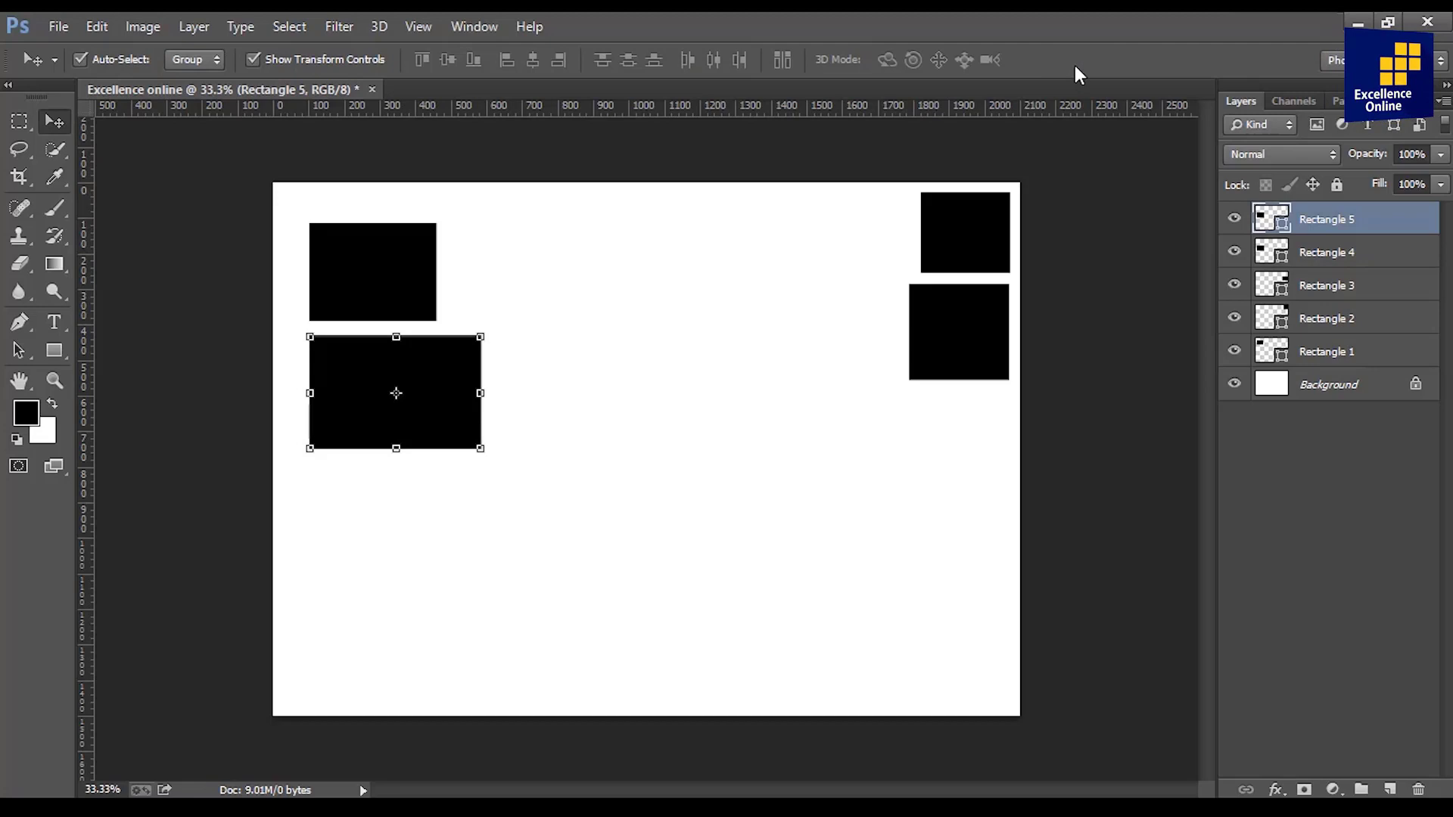
- Stack three more rectangles onto the wide one, scaling each to the same size
{"action": "left_click_drag", "start_coordinate": [410, 269], "coordinate": [403, 369]}
{"action": "key", "text": "ctrl+t"}
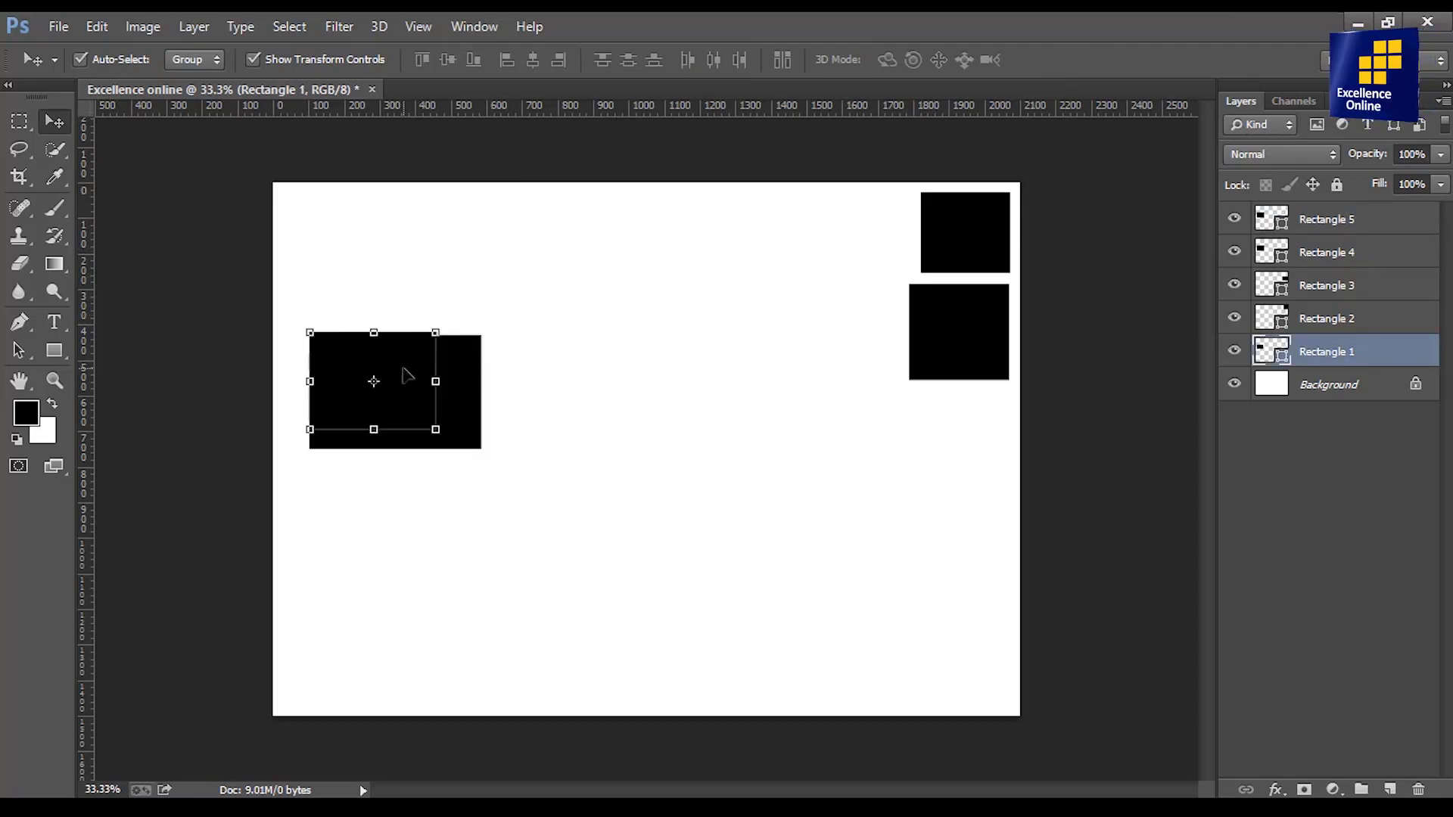
{"action": "left_click_drag", "start_coordinate": [441, 427], "coordinate": [482, 451]}
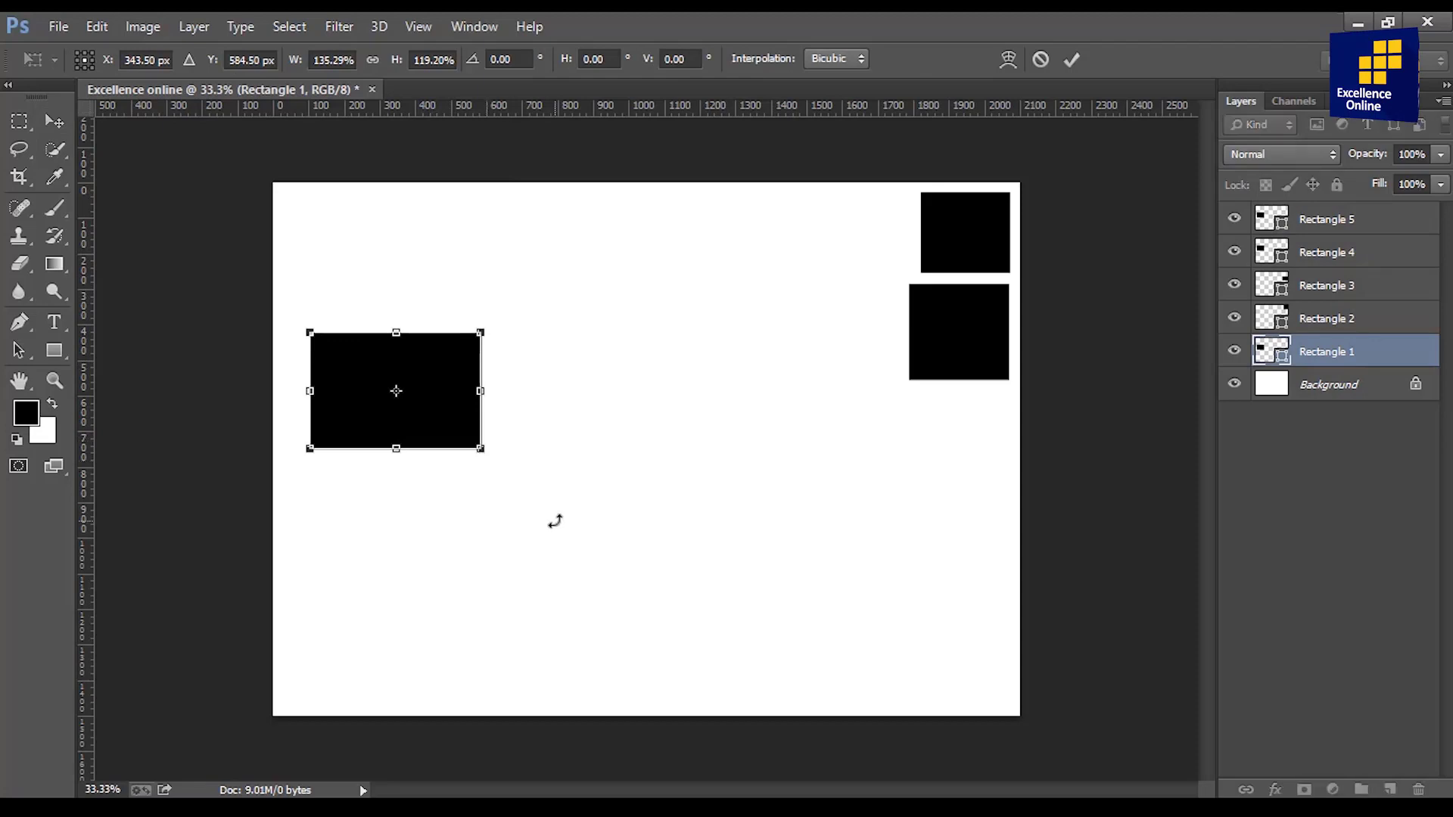
{"action": "left_click", "coordinate": [1071, 59]}
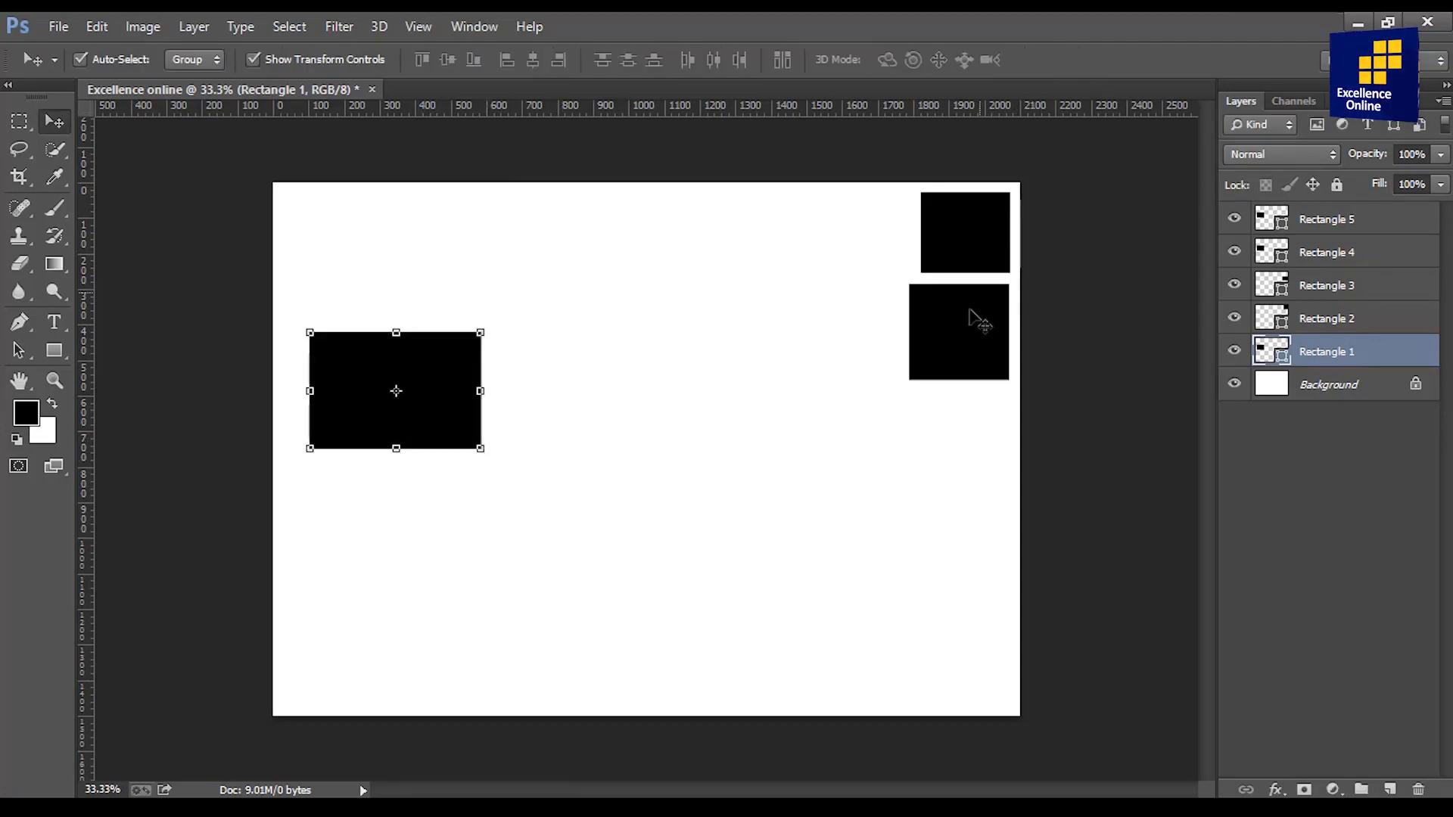
{"action": "mouse_move", "coordinate": [917, 350]}
{"action": "left_mouse_down"}
{"action": "mouse_move", "coordinate": [415, 374]}
{"action": "mouse_move", "coordinate": [318, 399]}
{"action": "left_mouse_up"}
{"action": "left_click_drag", "start_coordinate": [408, 427], "coordinate": [480, 448]}
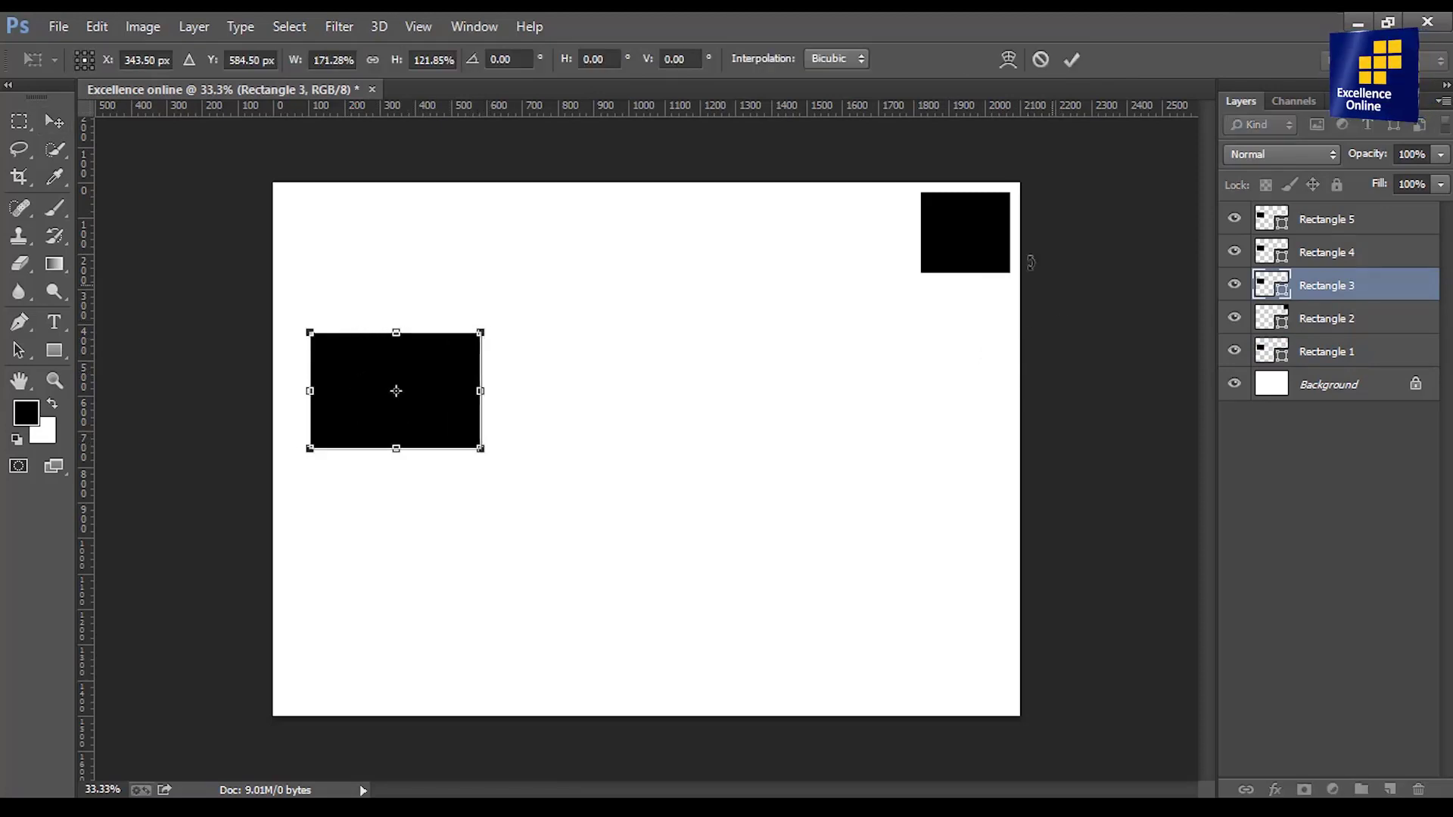
{"action": "left_click", "coordinate": [1073, 60]}
{"action": "mouse_move", "coordinate": [973, 227]}
{"action": "left_mouse_down"}
{"action": "mouse_move", "coordinate": [359, 372]}
{"action": "mouse_move", "coordinate": [360, 360]}
{"action": "left_mouse_up"}
{"action": "key", "text": "ctrl+t"}
{"action": "left_click_drag", "start_coordinate": [397, 411], "coordinate": [481, 448]}
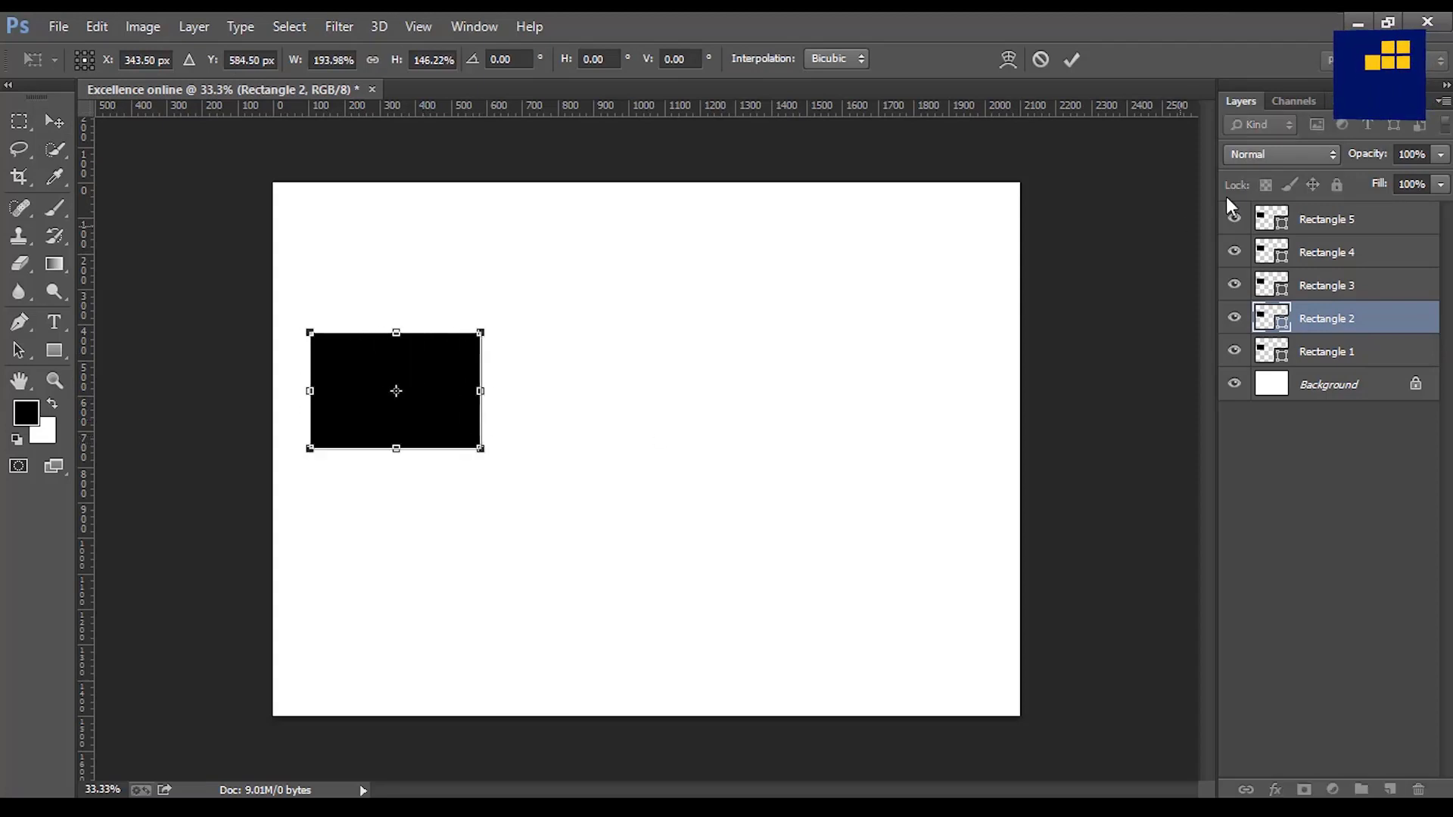
{"action": "left_click", "coordinate": [1071, 59]}
- Move rectangles into the top-left and bottom-left corners and one to the canvas centre
{"action": "left_click_drag", "start_coordinate": [364, 396], "coordinate": [331, 246]}
{"action": "left_click_drag", "start_coordinate": [379, 379], "coordinate": [344, 634]}
{"action": "left_click_drag", "start_coordinate": [421, 383], "coordinate": [666, 436]}
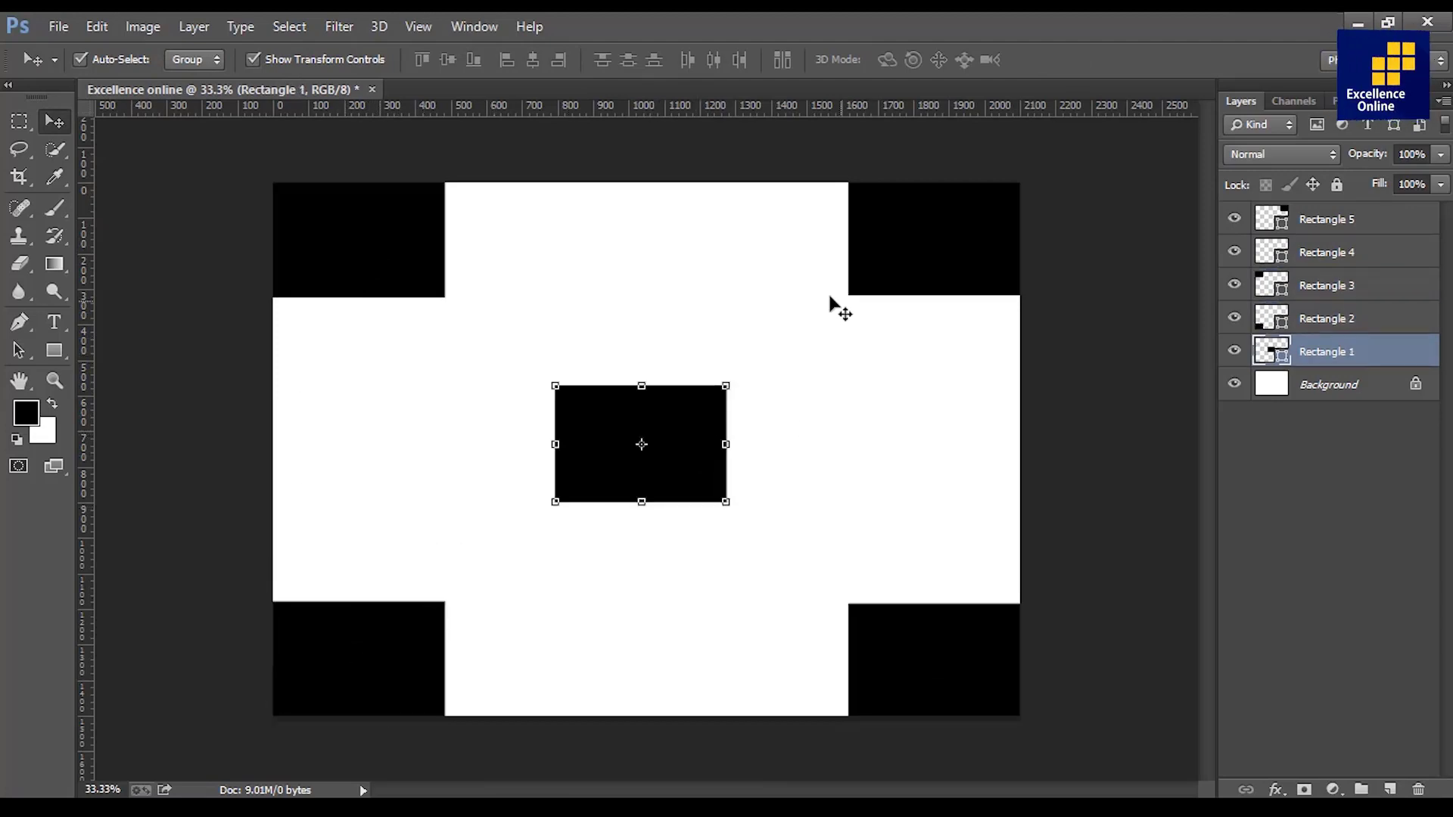
{"action": "left_click_drag", "start_coordinate": [627, 419], "coordinate": [636, 428]}
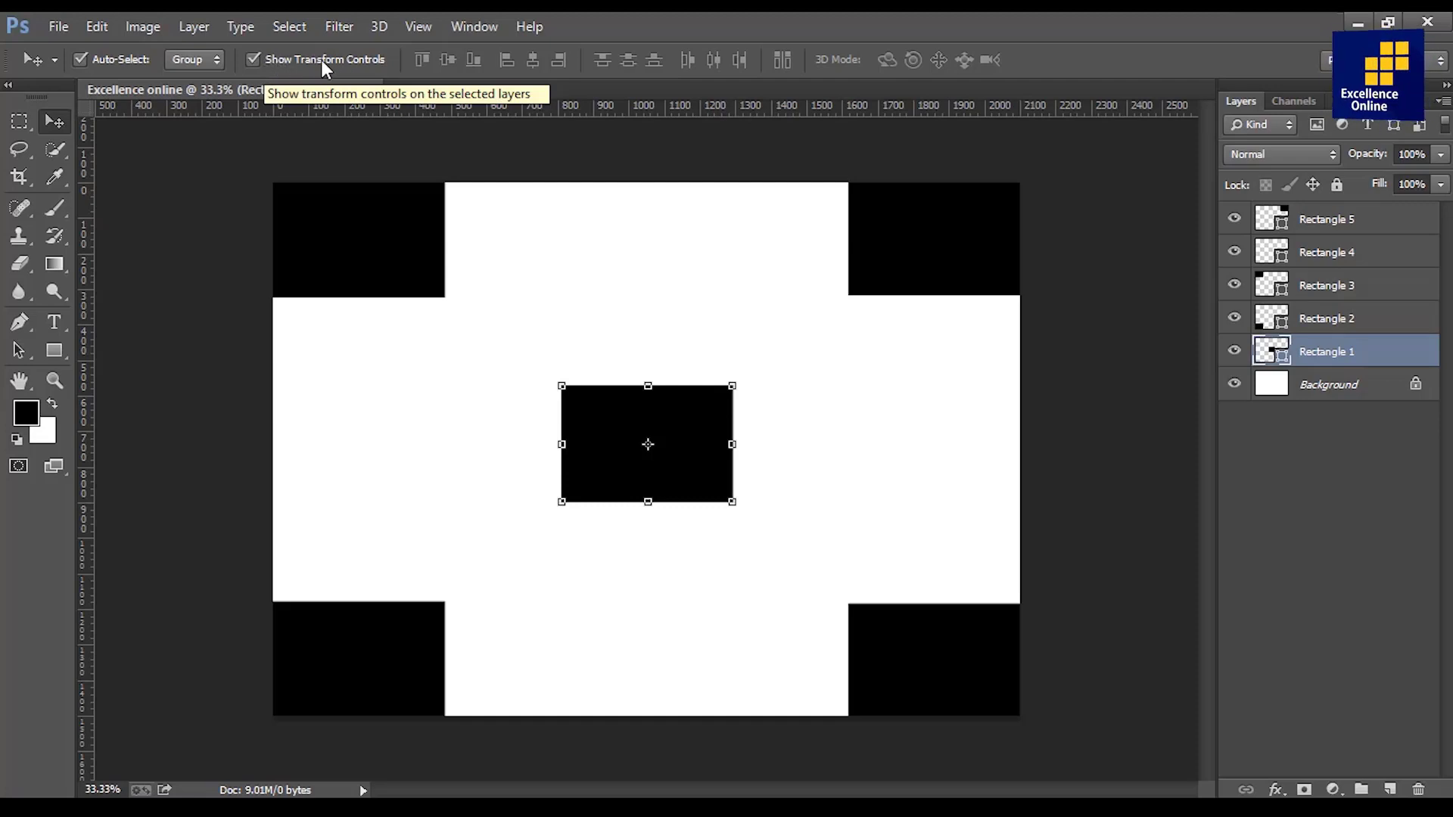
- Create a new Custom 7 × 5 inch, 300 ppi document with a white background
{"action": "left_click", "coordinate": [51, 29]}
{"action": "left_click", "coordinate": [72, 43]}
{"action": "left_click_drag", "start_coordinate": [528, 197], "coordinate": [561, 243]}
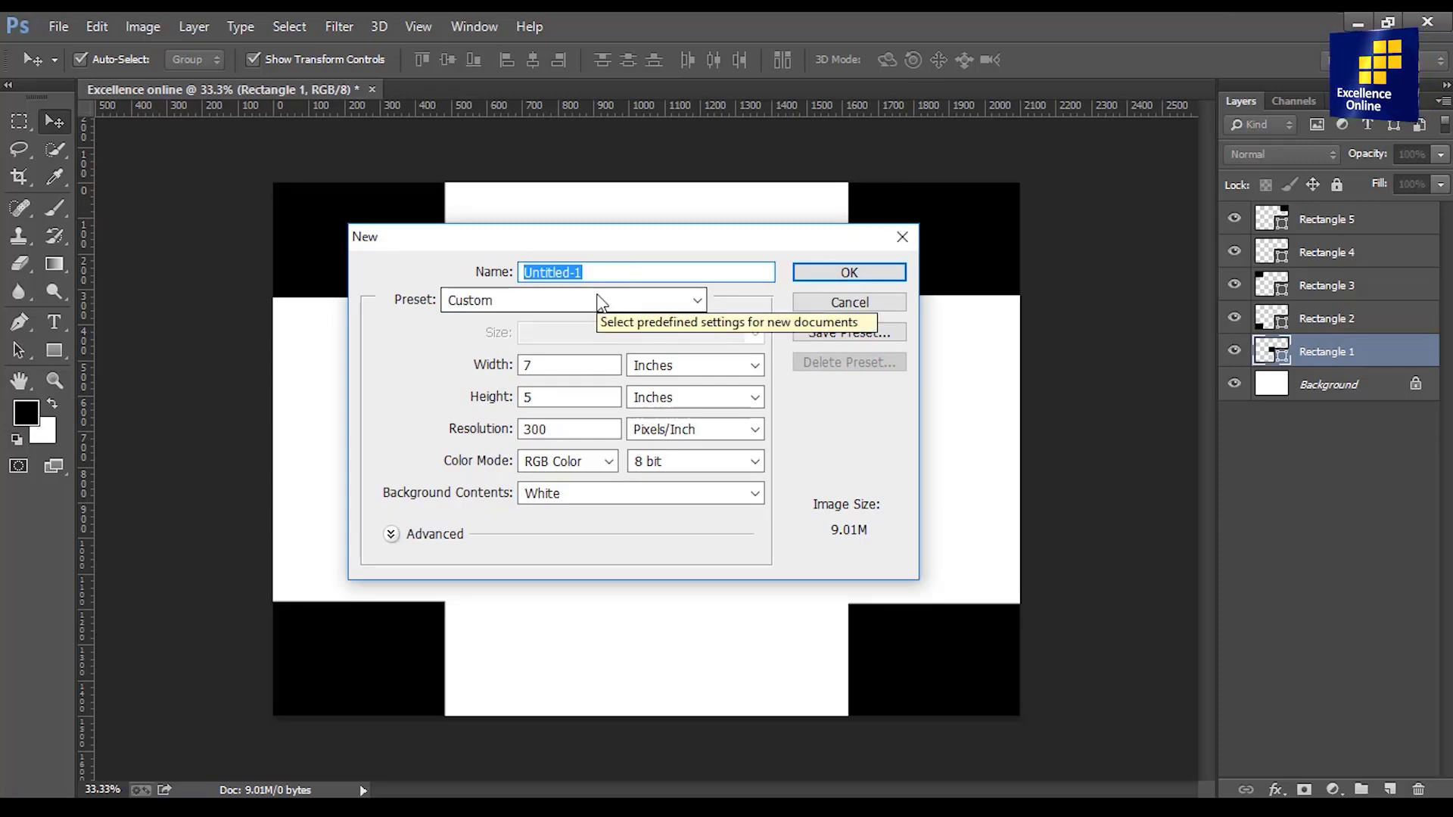
{"action": "left_click", "coordinate": [528, 304]}
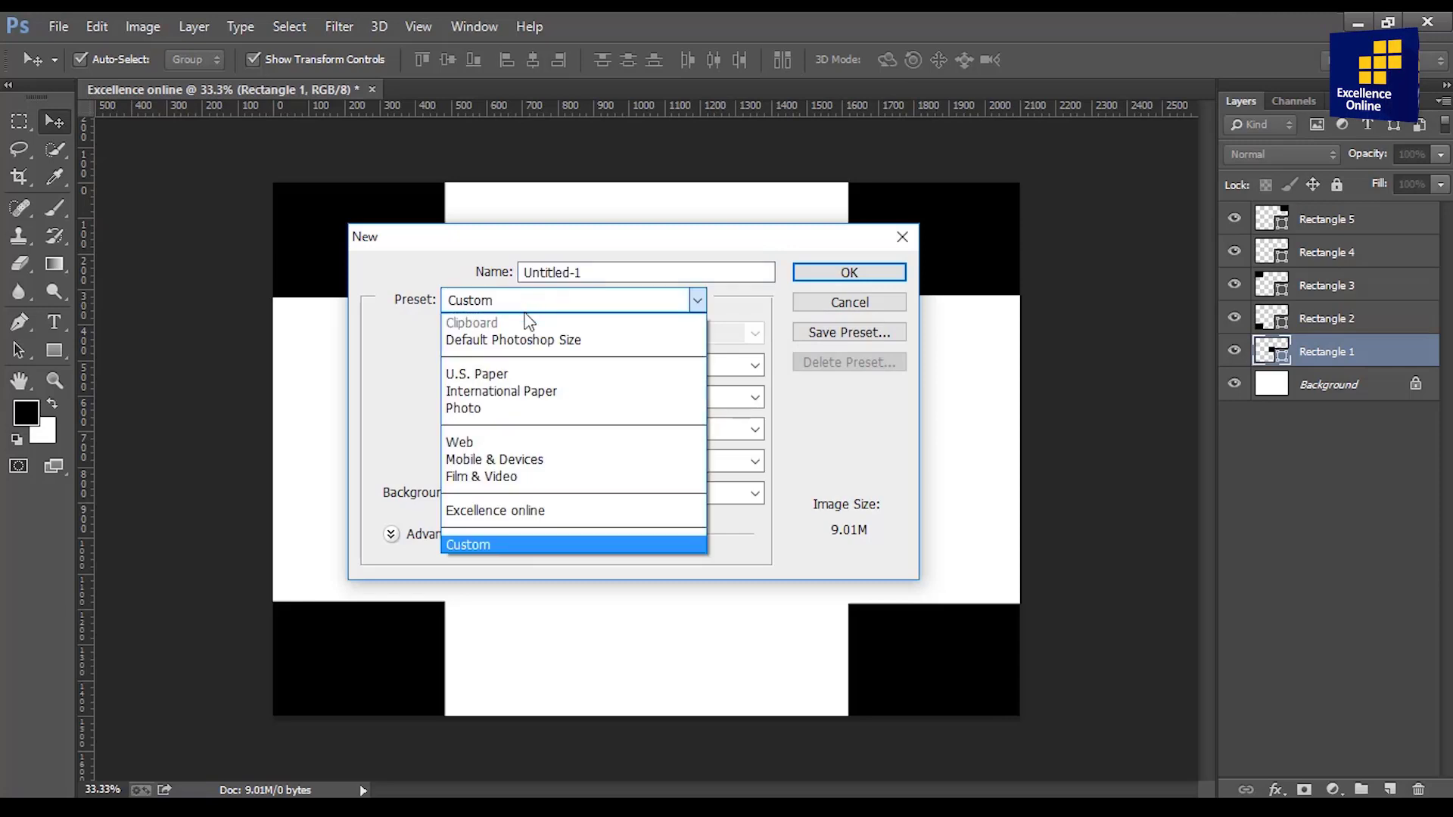
{"action": "left_click", "coordinate": [528, 305]}
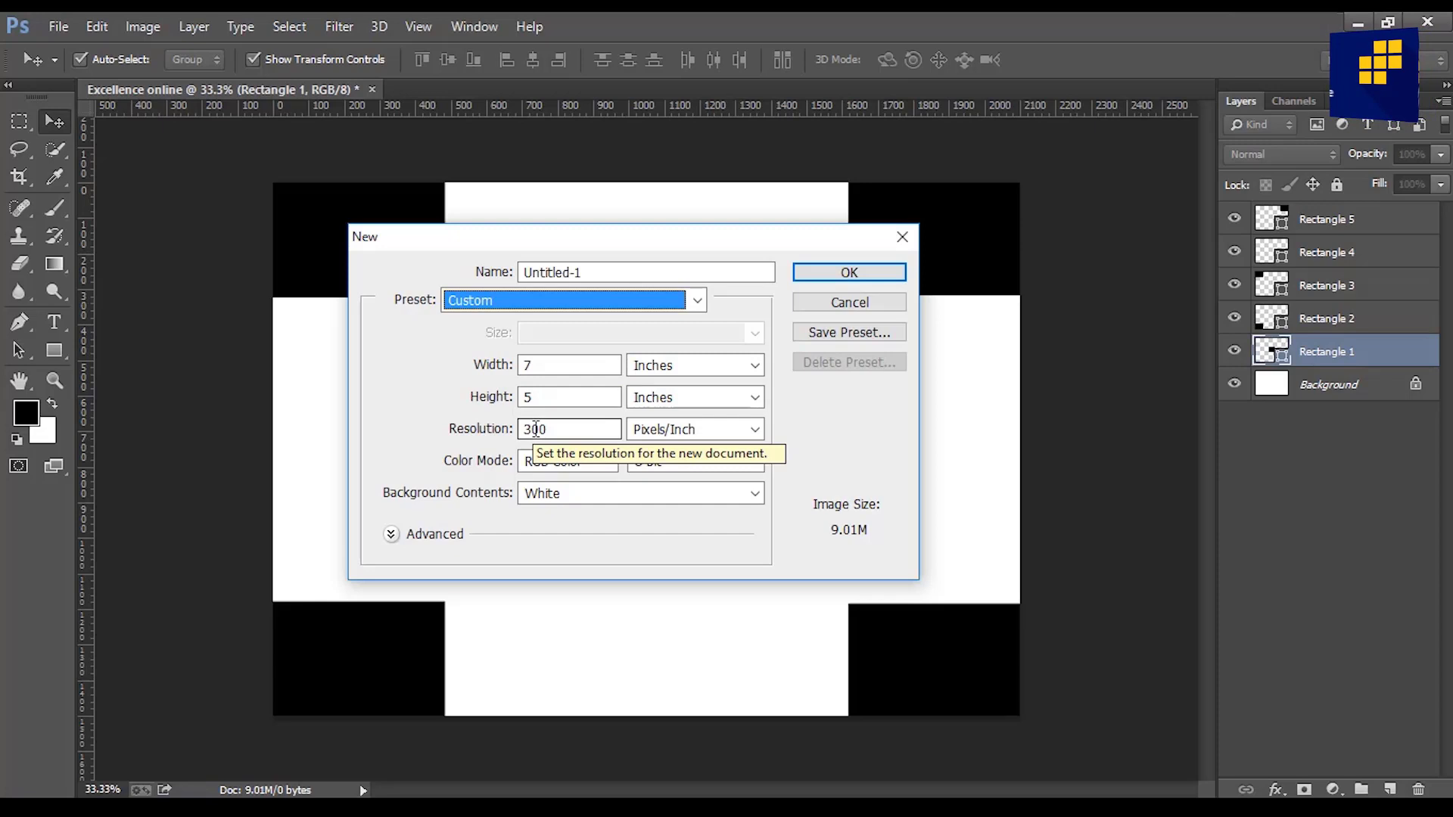
{"action": "left_click", "coordinate": [866, 276]}
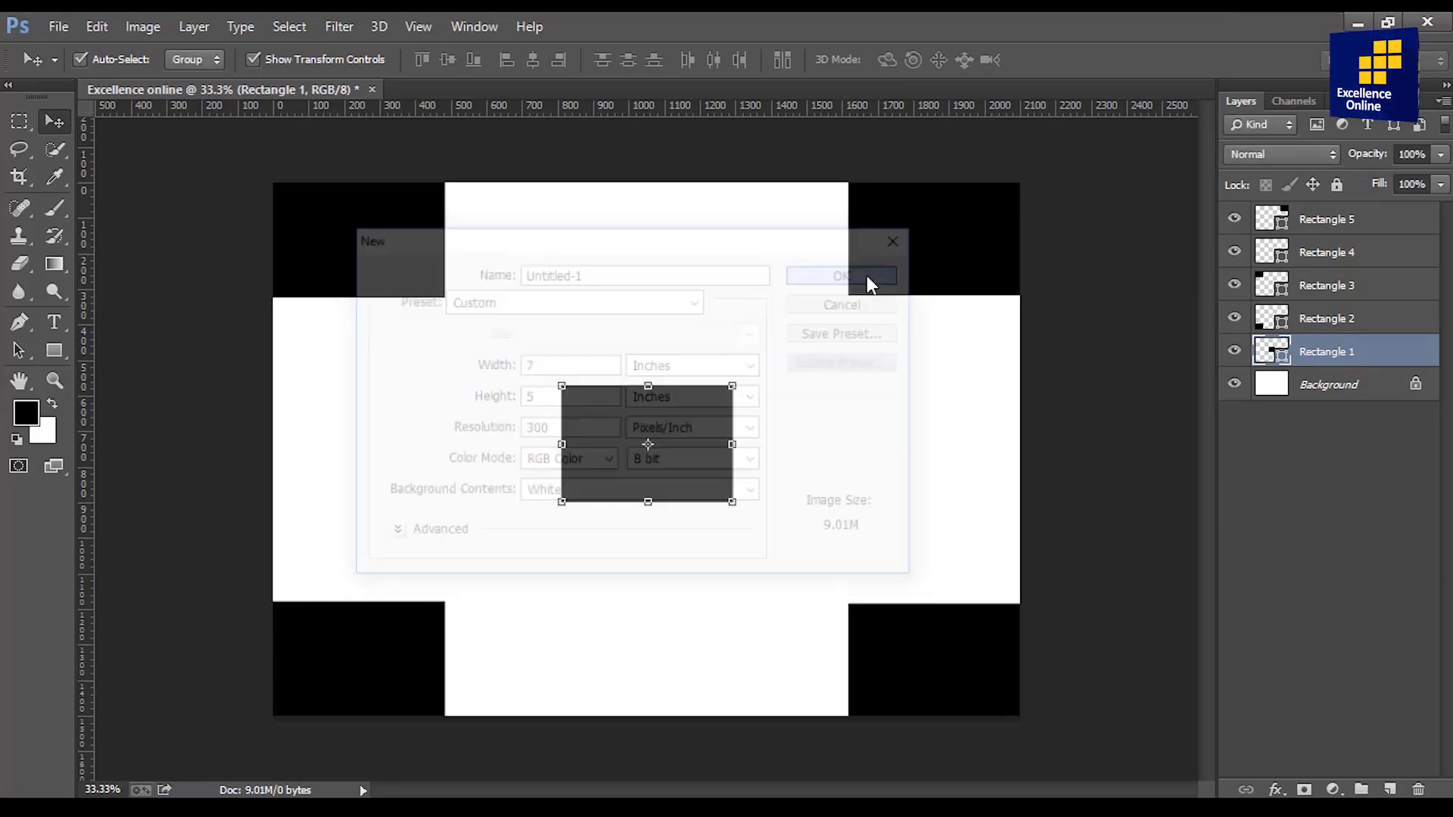
- Draw a black rectangle in the upper-left area of Untitled-1
{"action": "mouse_move", "coordinate": [692, 114]}
{"action": "left_mouse_down"}
{"action": "mouse_move", "coordinate": [766, 189]}
{"action": "mouse_move", "coordinate": [810, 91]}
{"action": "left_mouse_up"}
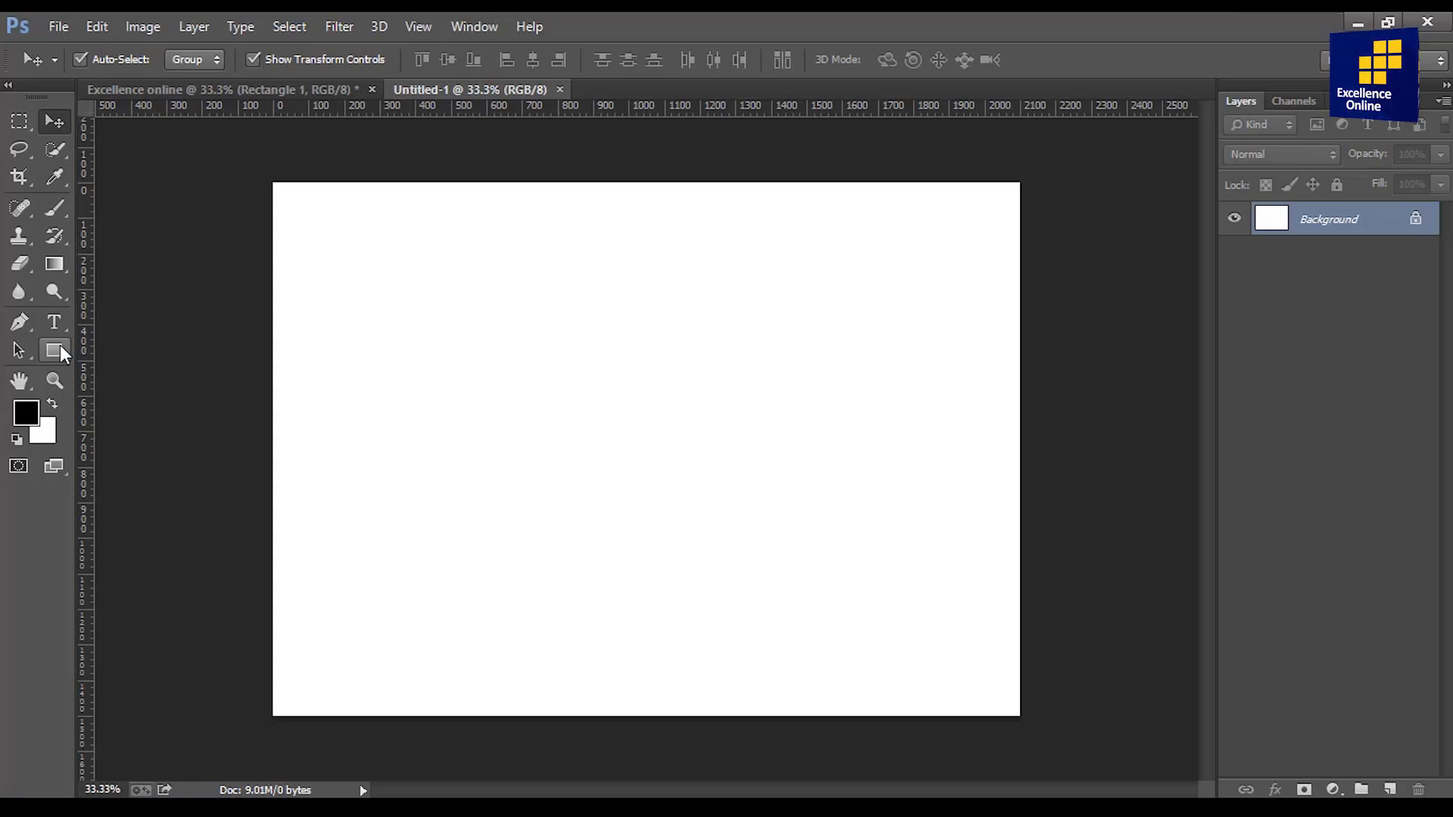
{"action": "left_click", "coordinate": [60, 348]}
{"action": "left_click_drag", "start_coordinate": [445, 306], "coordinate": [689, 471]}
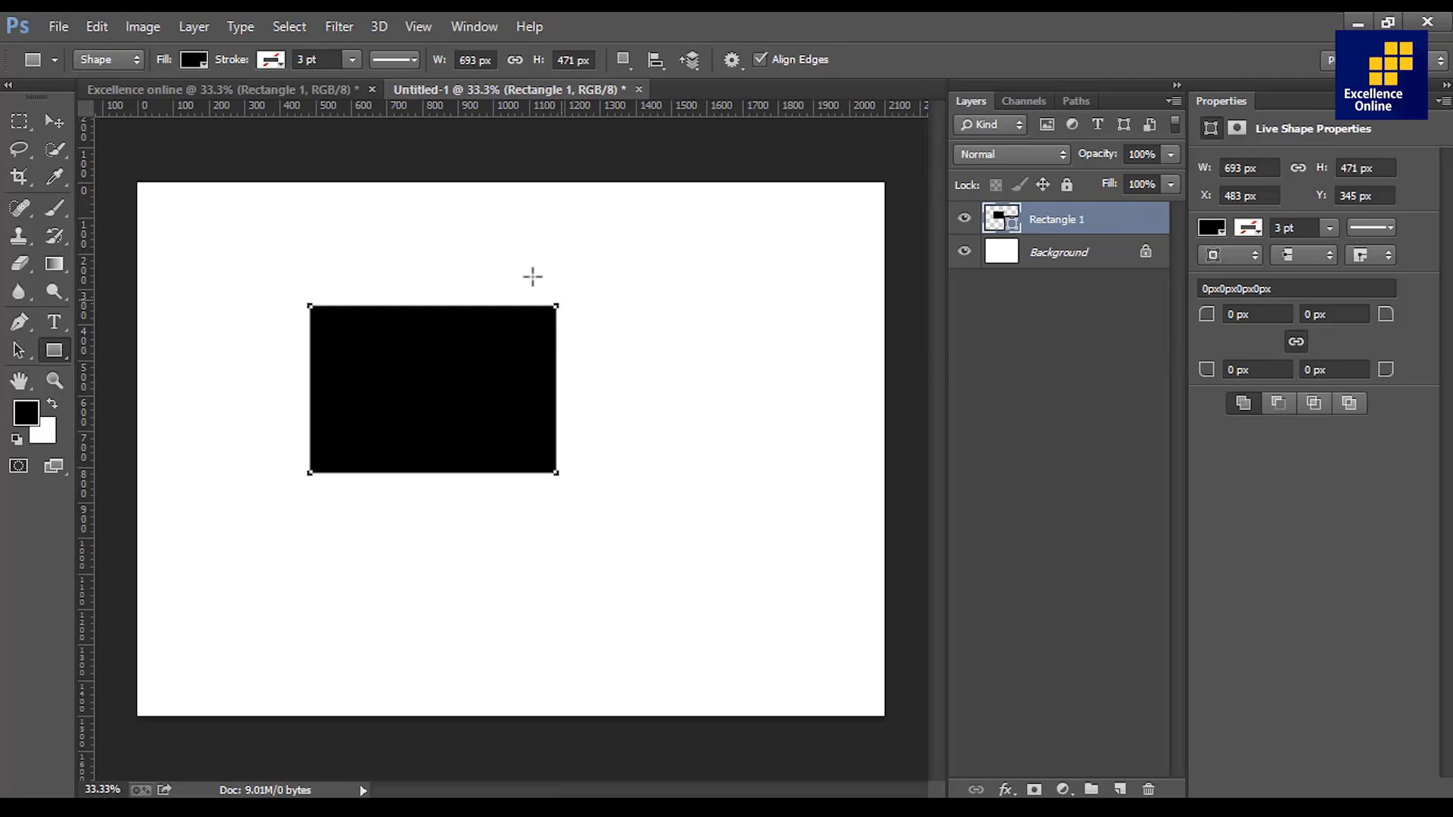
- Switch to the Move tool with Auto-Select and Show Transform Controls turned off
{"action": "left_click", "coordinate": [54, 121]}
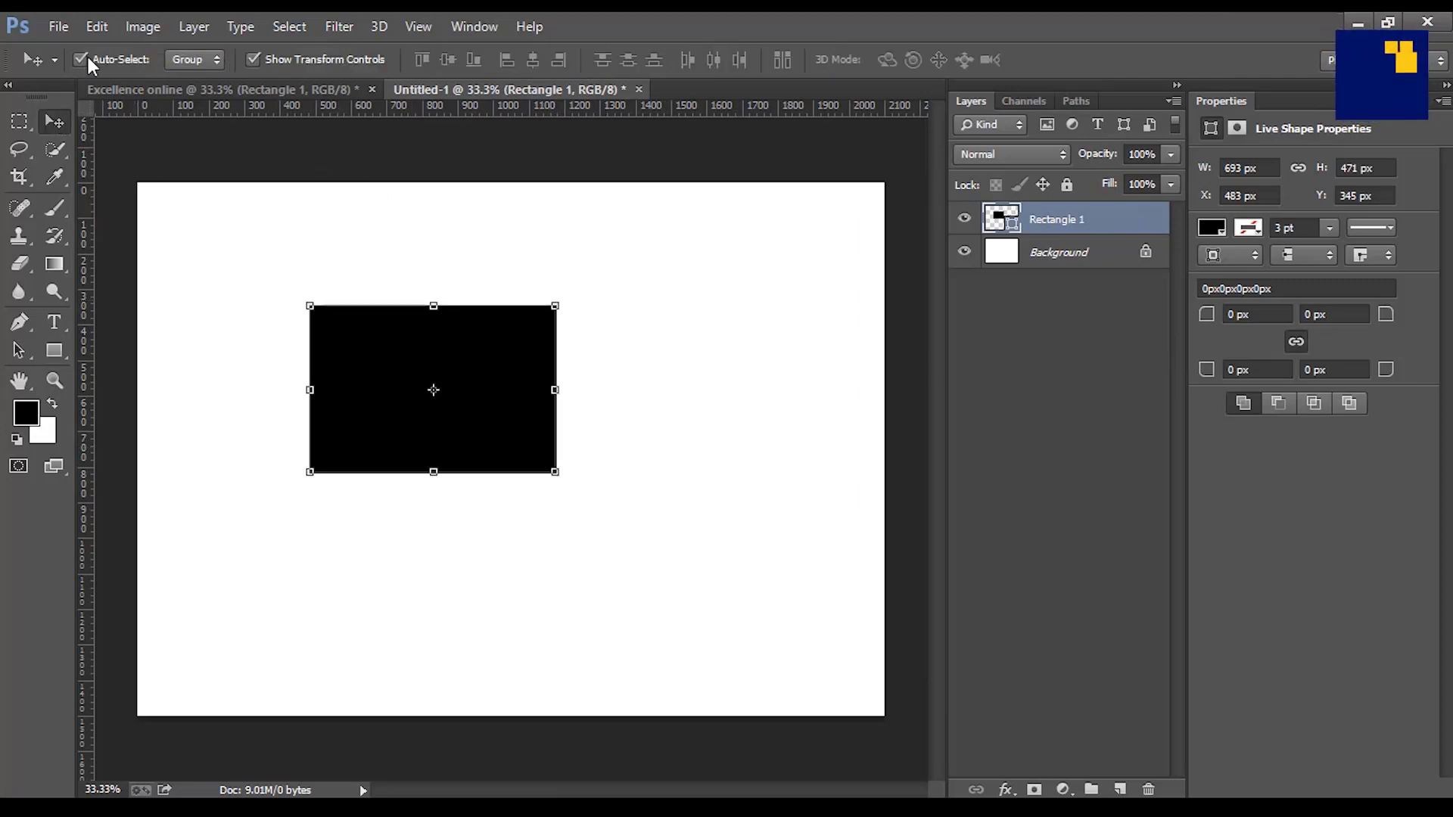
{"action": "left_click", "coordinate": [82, 58]}
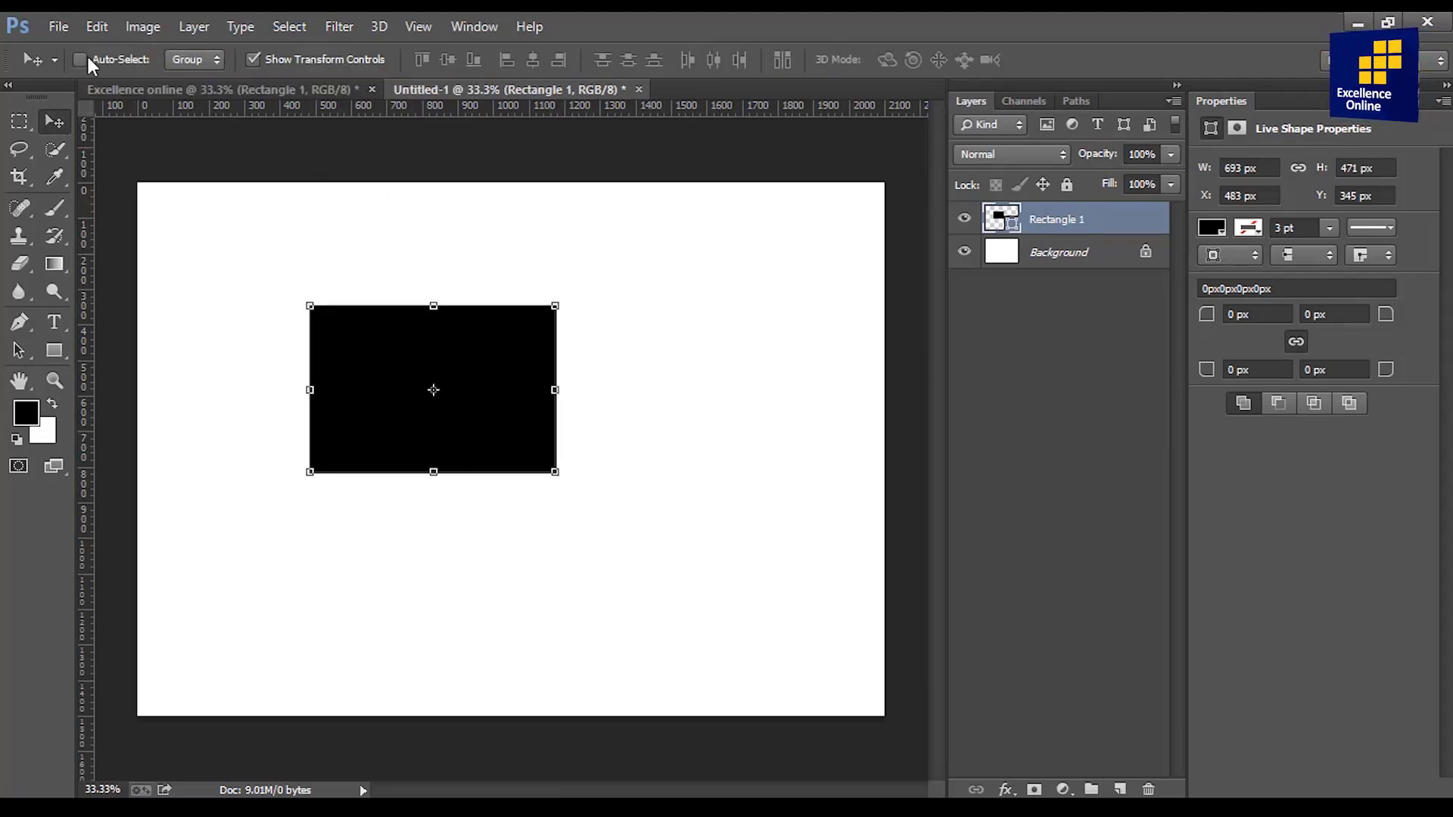
{"action": "left_click", "coordinate": [255, 59]}
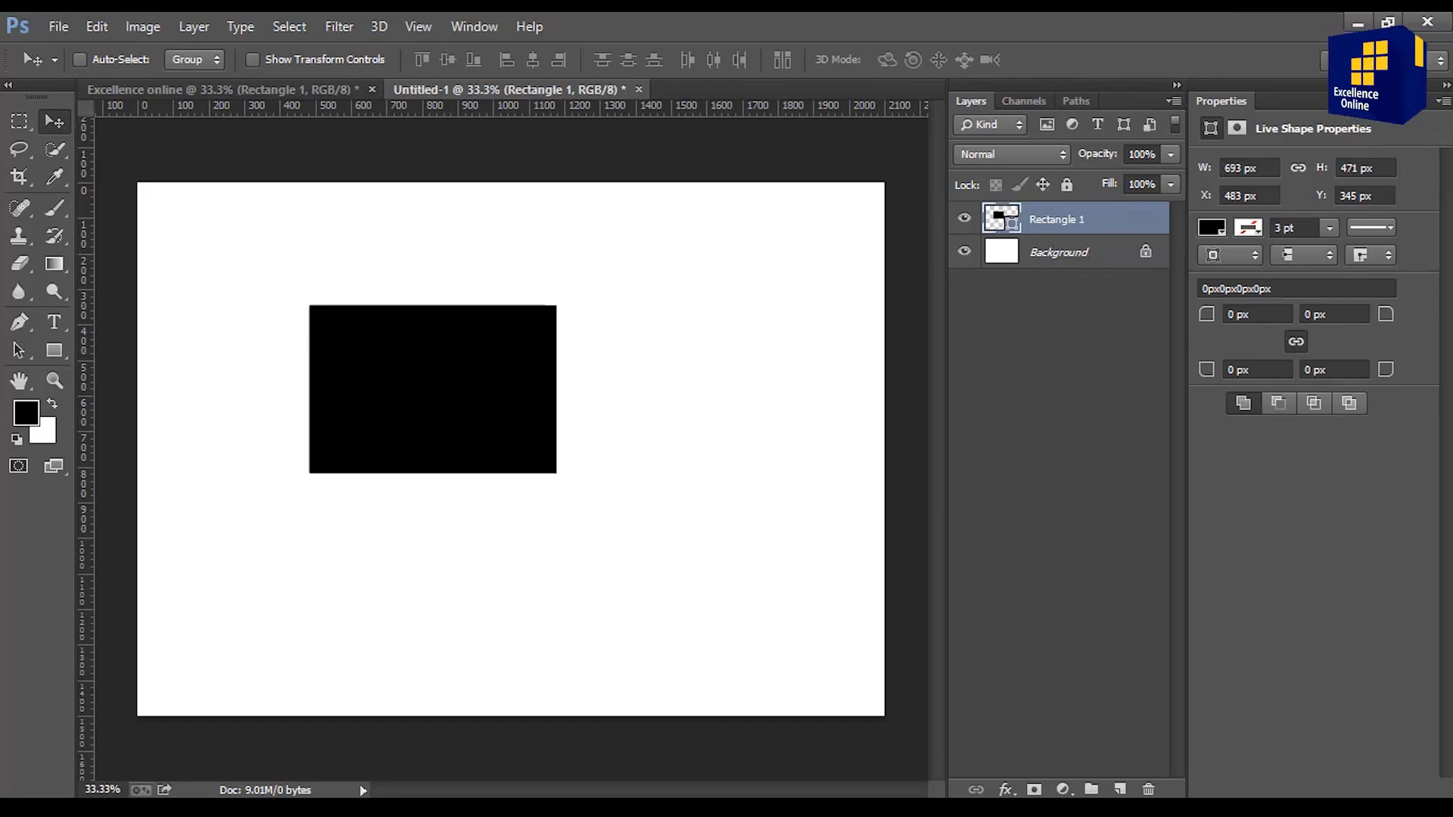
- Close the Properties panel and drag the rectangle 246 px right and 108 px down
{"action": "left_click", "coordinate": [1444, 106]}
{"action": "left_click", "coordinate": [1404, 134]}
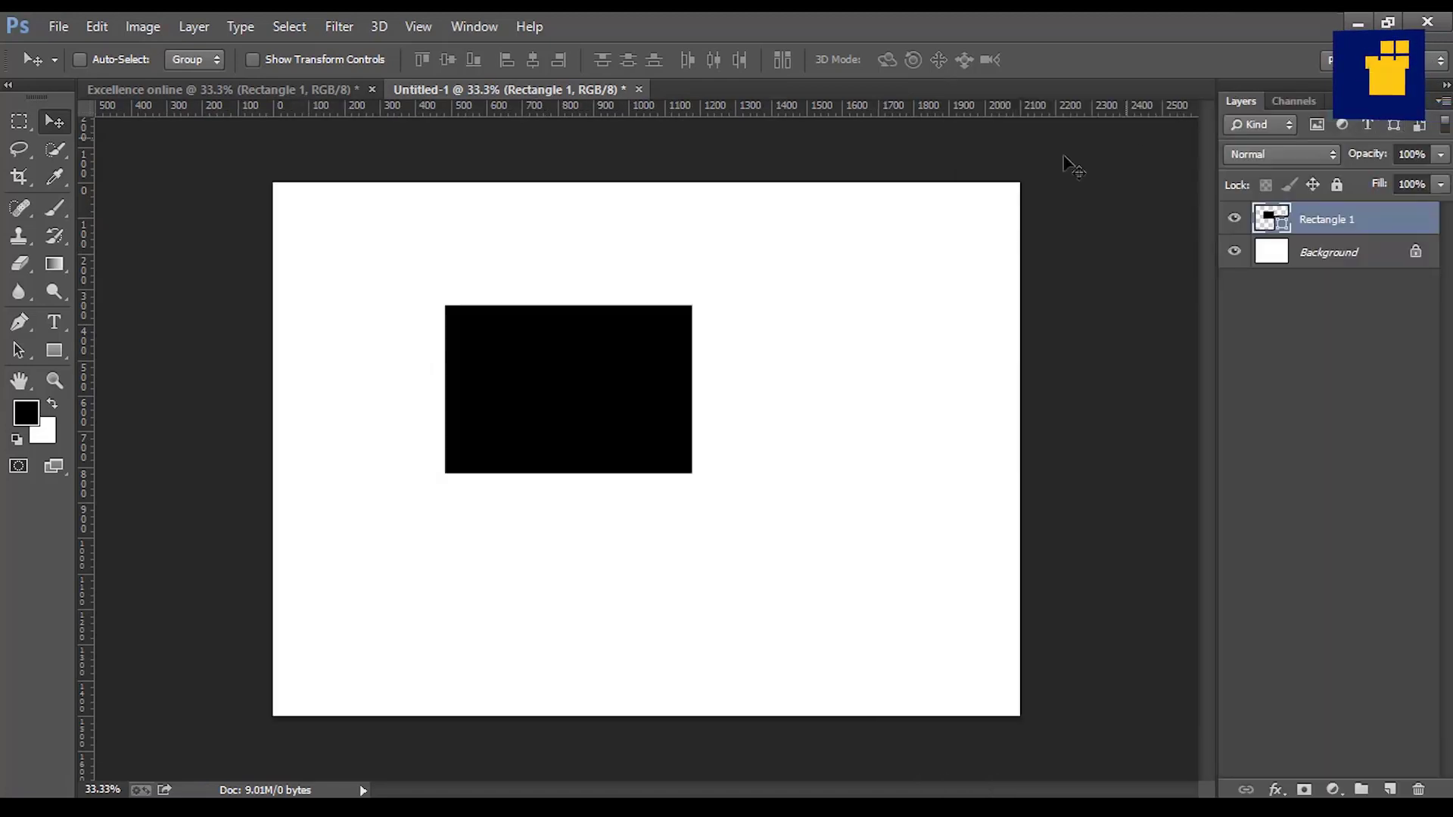
{"action": "left_click_drag", "start_coordinate": [561, 376], "coordinate": [642, 409]}
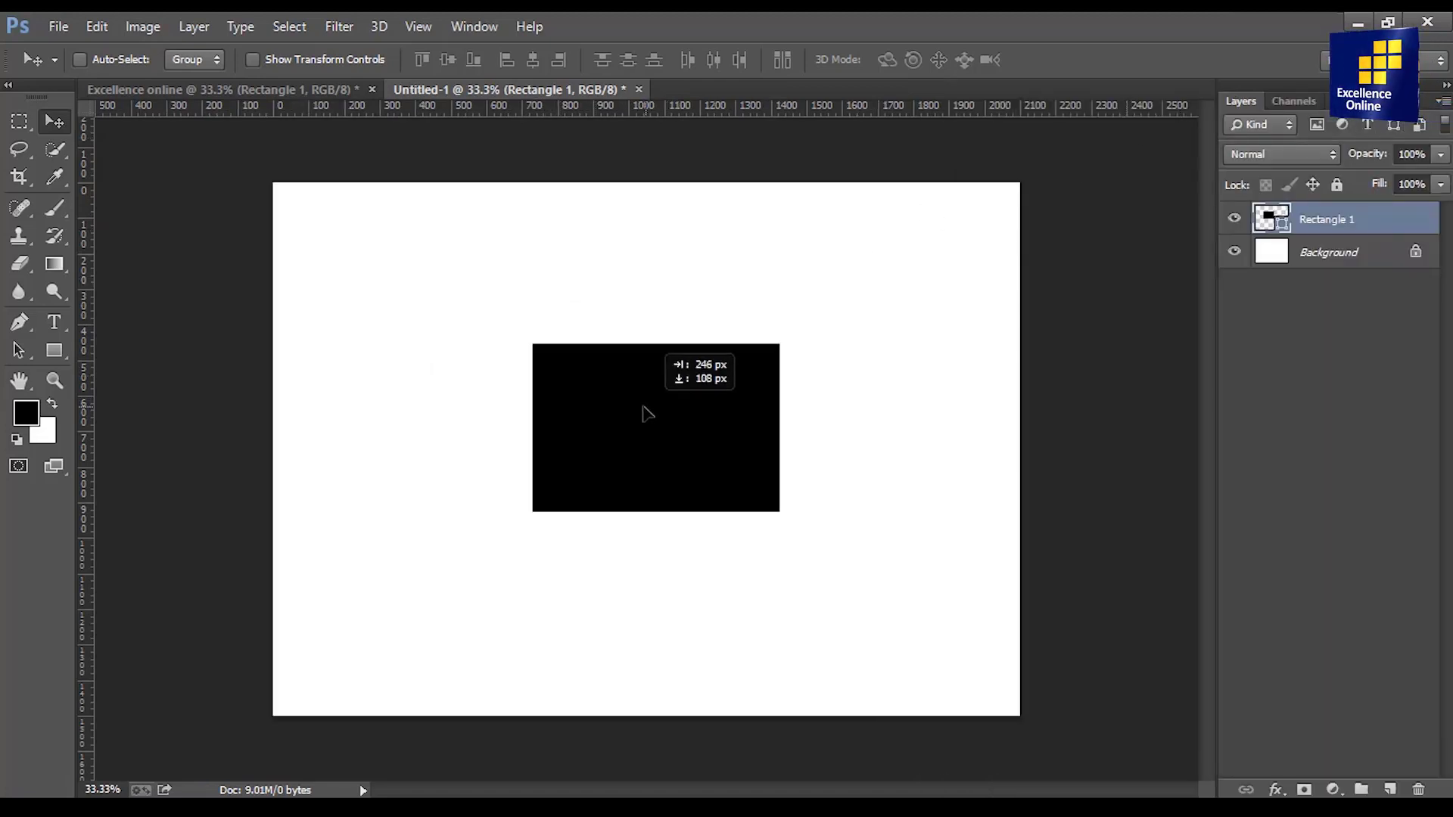